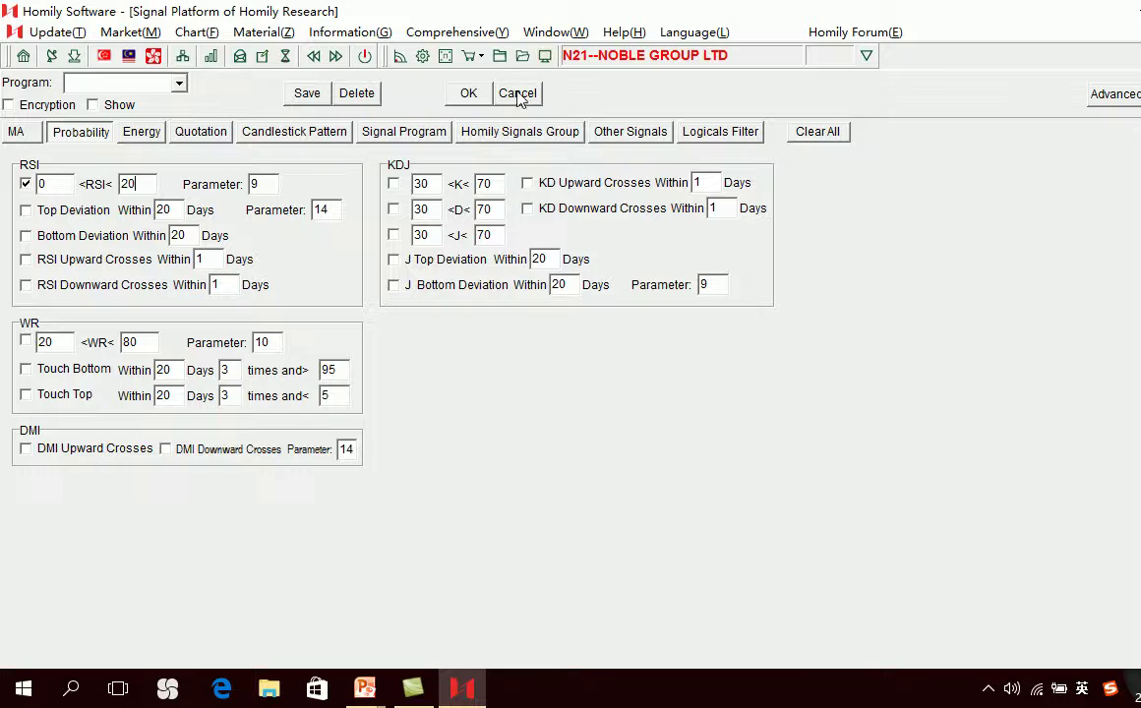
Step: Apply the RSI 0–20 signal condition to the Noble Group daily chart and browse the charts of the stocks that follow it
{"action": "left_click", "coordinate": [466, 95]}
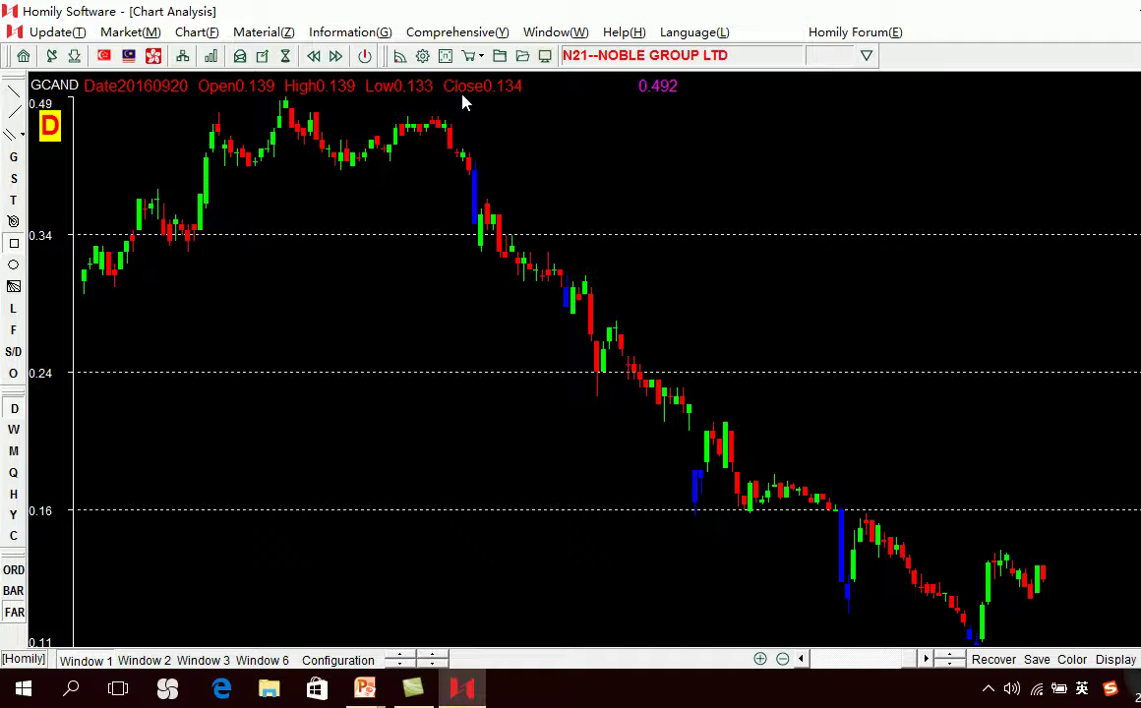
{"action": "key", "text": "Down"}
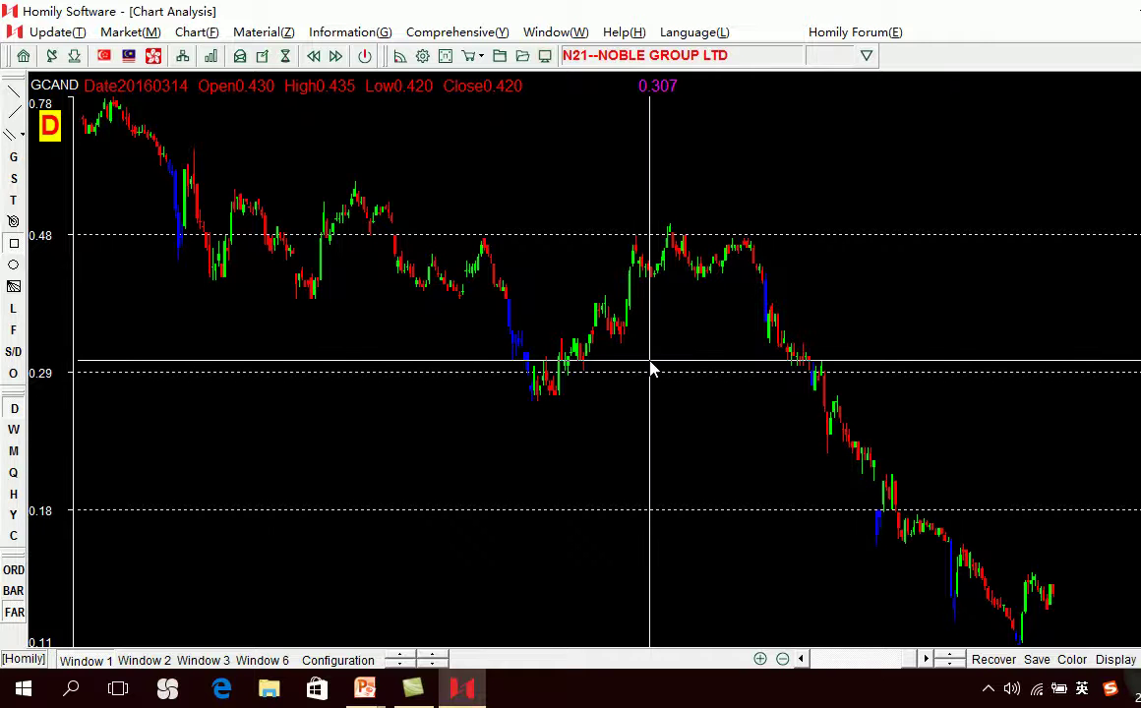
{"action": "key", "text": "Page_Down"}
{"action": "key", "text": "Page_Down"}
{"action": "key", "text": "Page_Down"}
{"action": "key", "text": "Page_Down"}
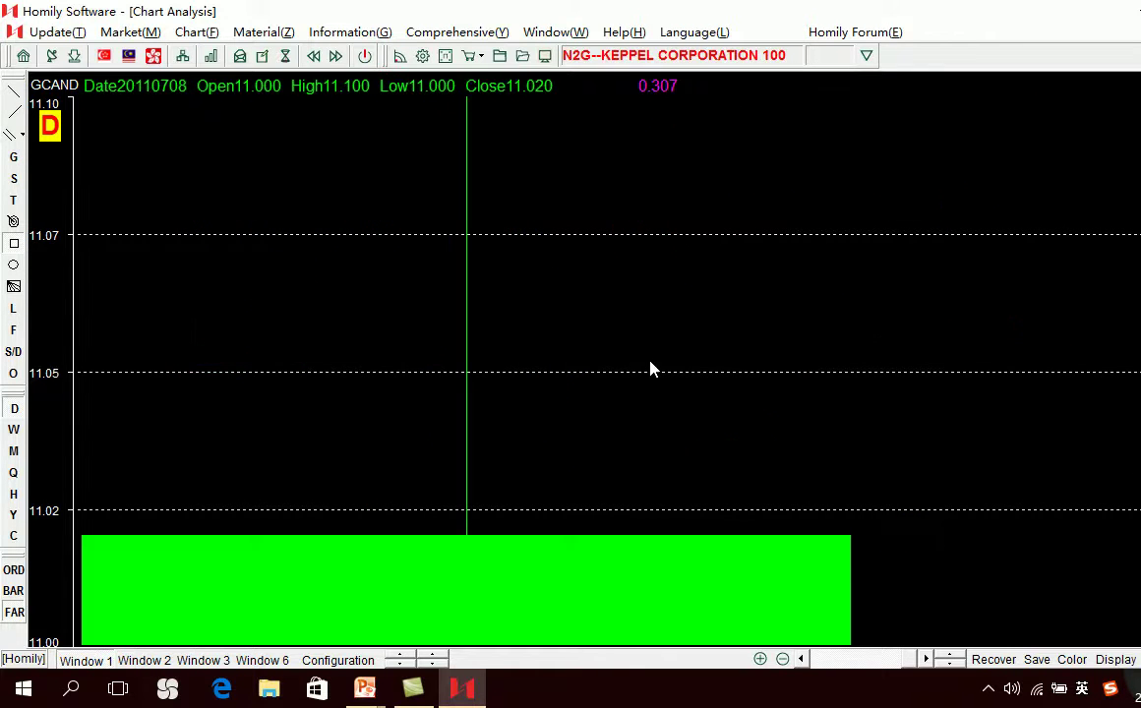
{"action": "key", "text": "Page_Down"}
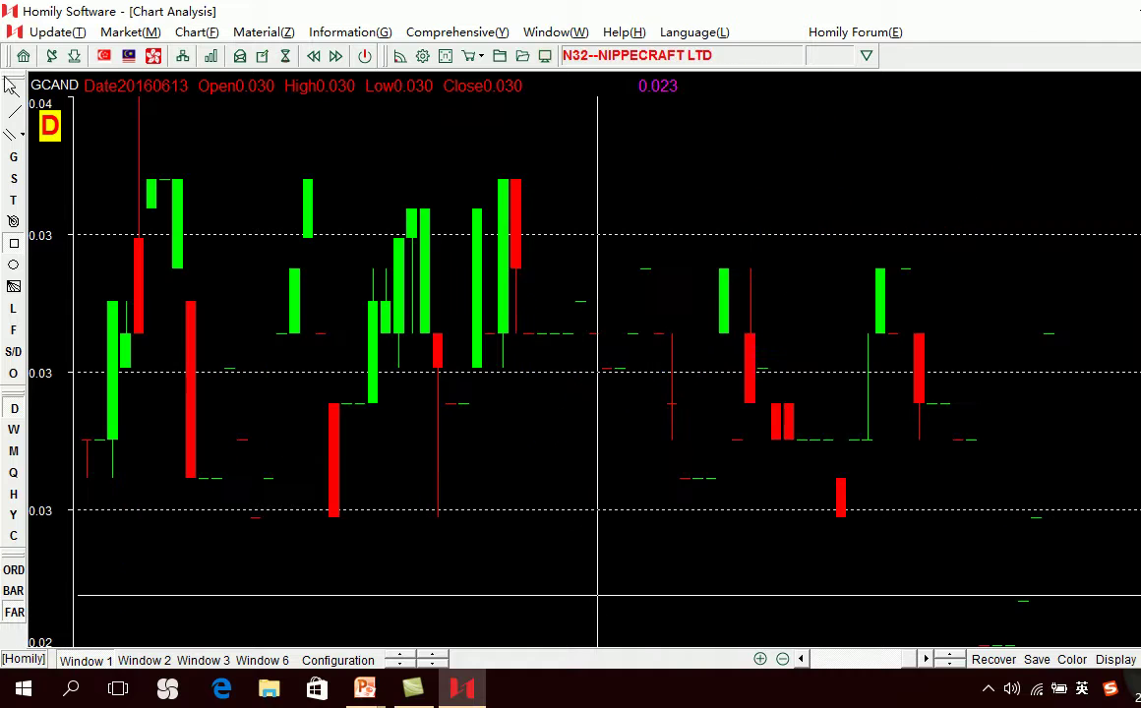
Step: Sort the Singapore market stocks by volume in descending order and open the Magnus Energy Group chart
{"action": "left_click", "coordinate": [104, 57]}
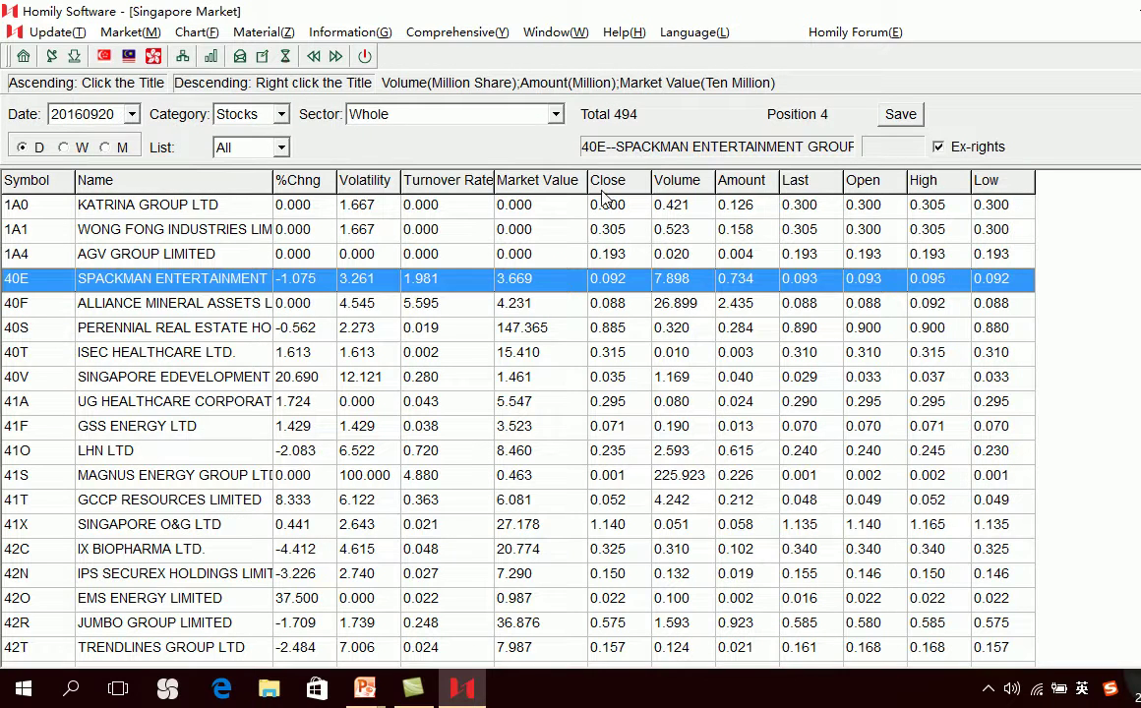
{"action": "right_click", "coordinate": [677, 182]}
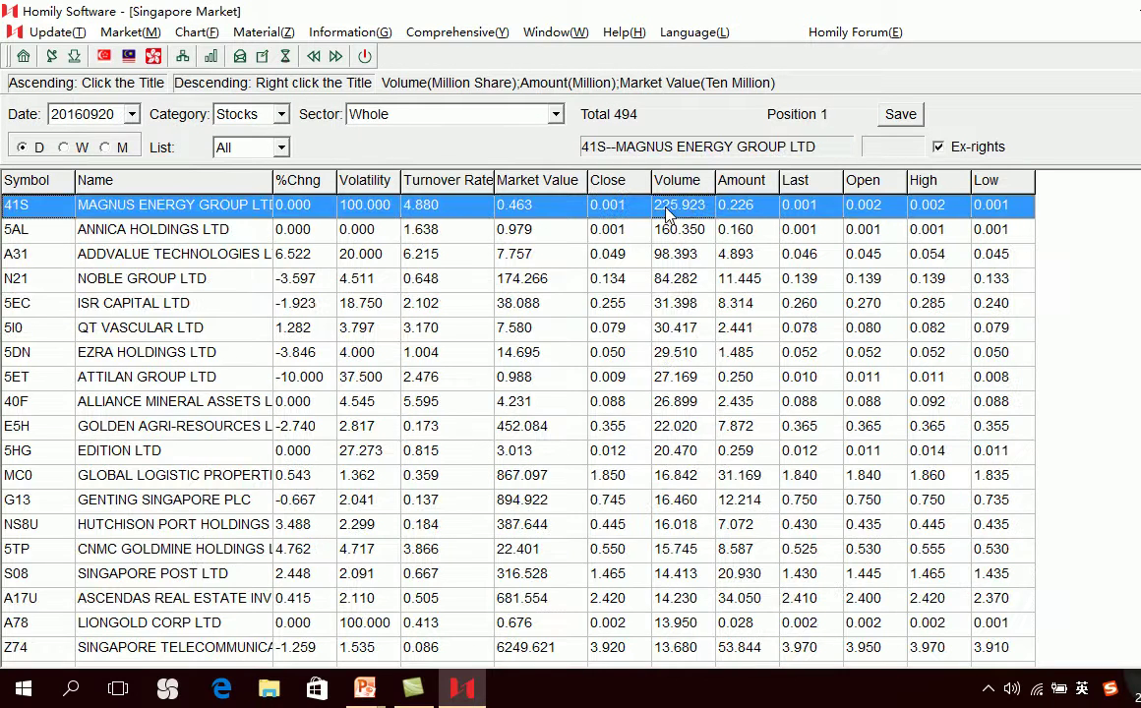
{"action": "double_click", "coordinate": [668, 208]}
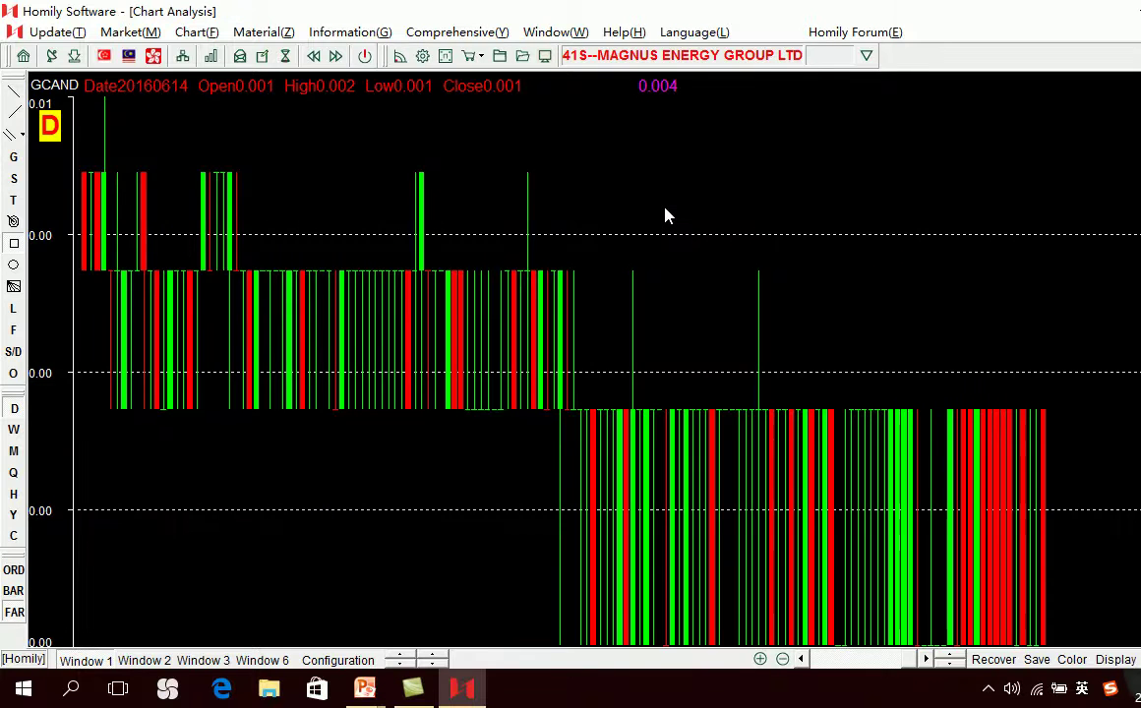
Step: Browse the charts of the highest-volume stocks from Magnus Energy Group through to Noble Group Ltd
{"action": "key", "text": "Page_Down"}
{"action": "key", "text": "Page_Down"}
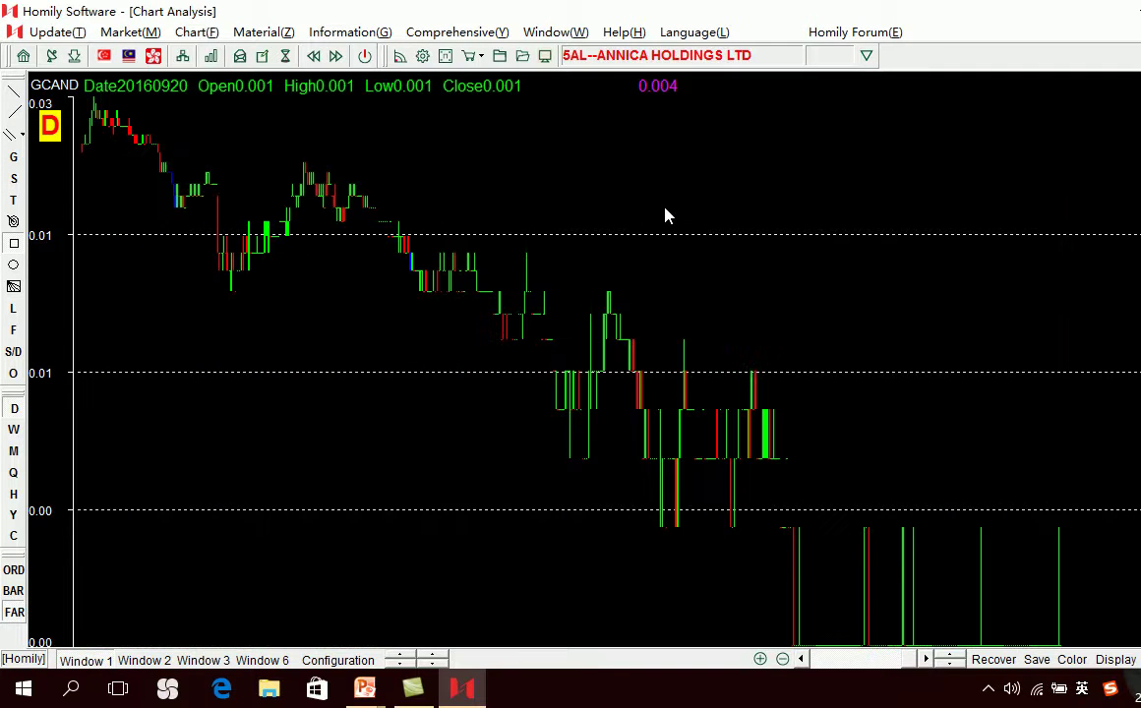
{"action": "key", "text": "Up"}
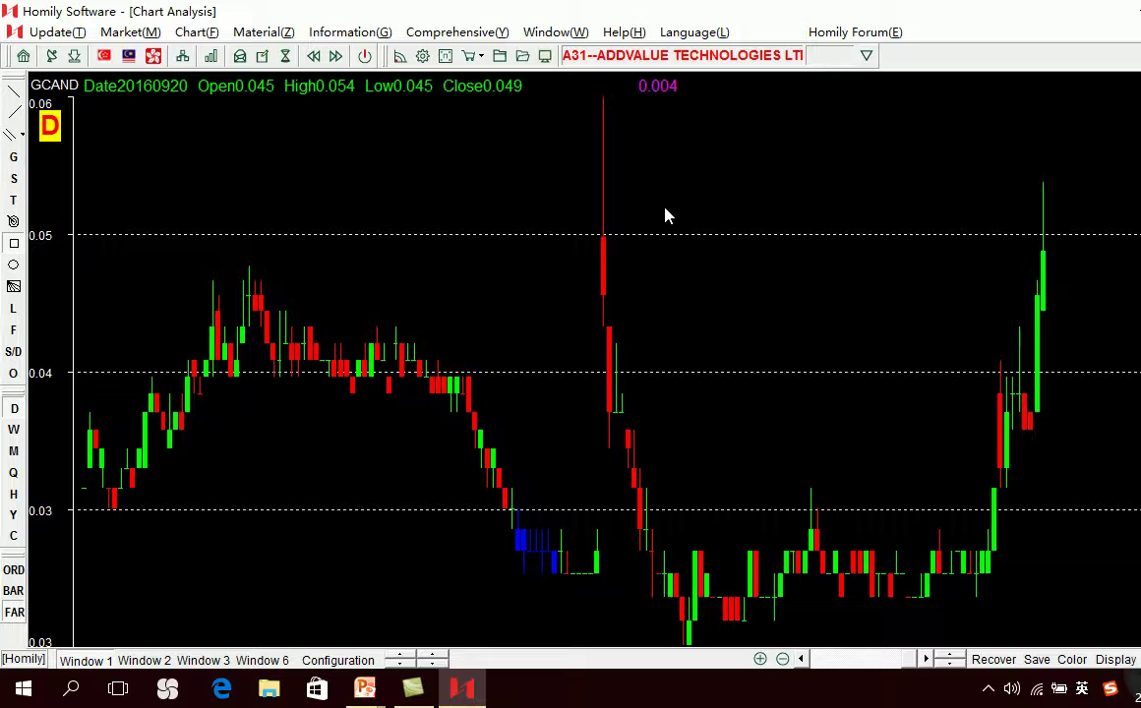
{"action": "left_click", "coordinate": [686, 239]}
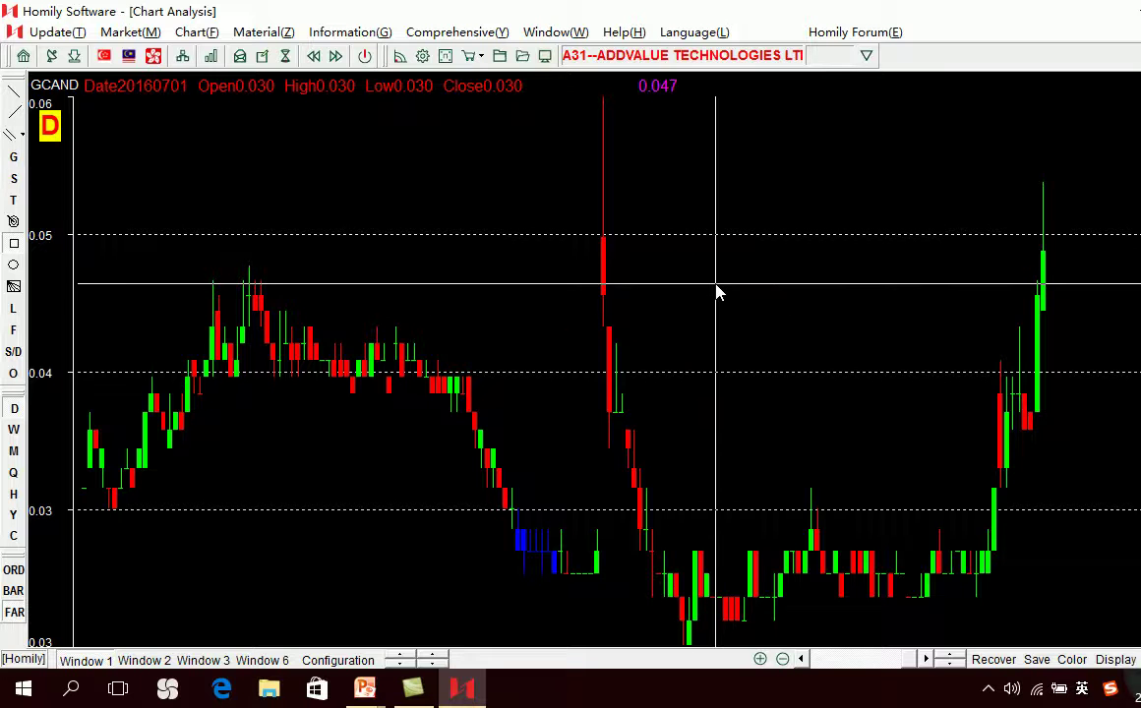
{"action": "key", "text": "Page_Down"}
{"action": "key", "text": "Down"}
{"action": "key", "text": "Up"}
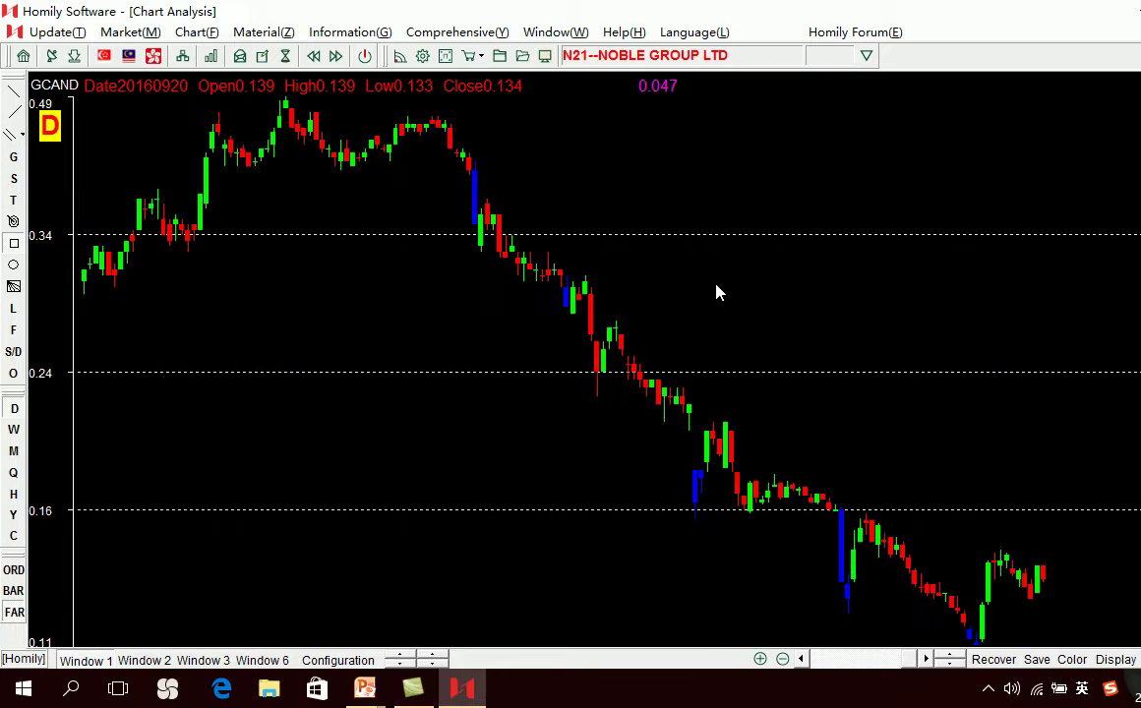
{"action": "left_click", "coordinate": [717, 173]}
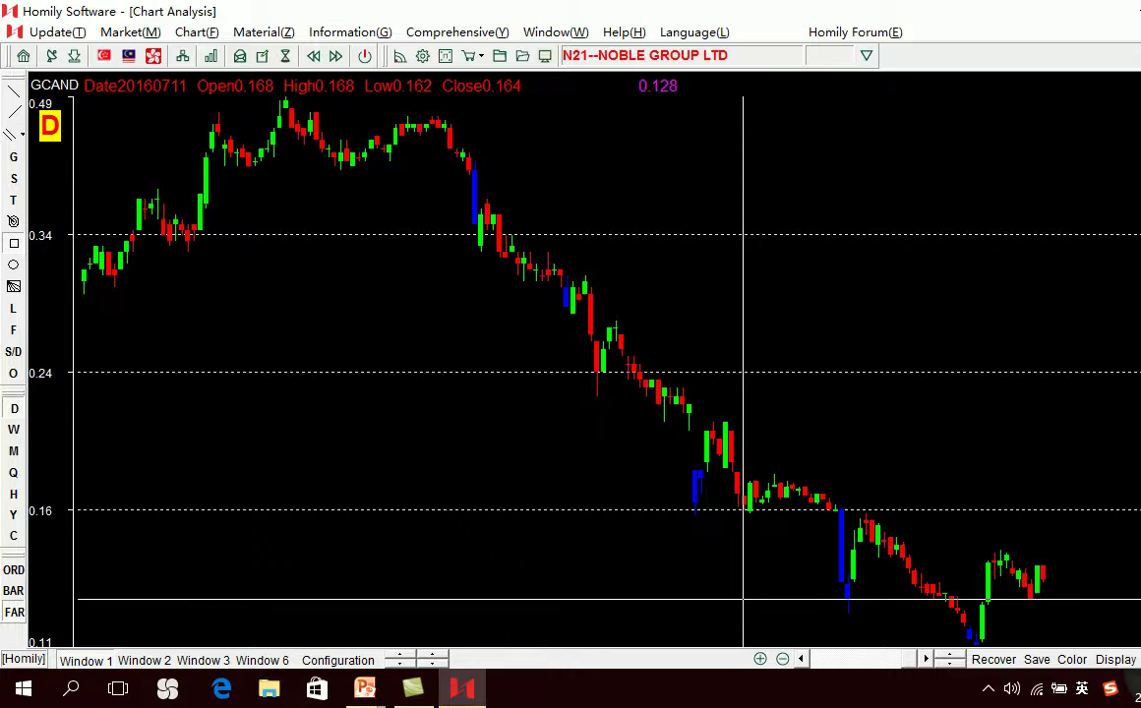
Step: Examine the Noble Group candles around the first blue RSI signal in May 2016 up close
{"action": "left_click_drag", "start_coordinate": [367, 226], "coordinate": [473, 331]}
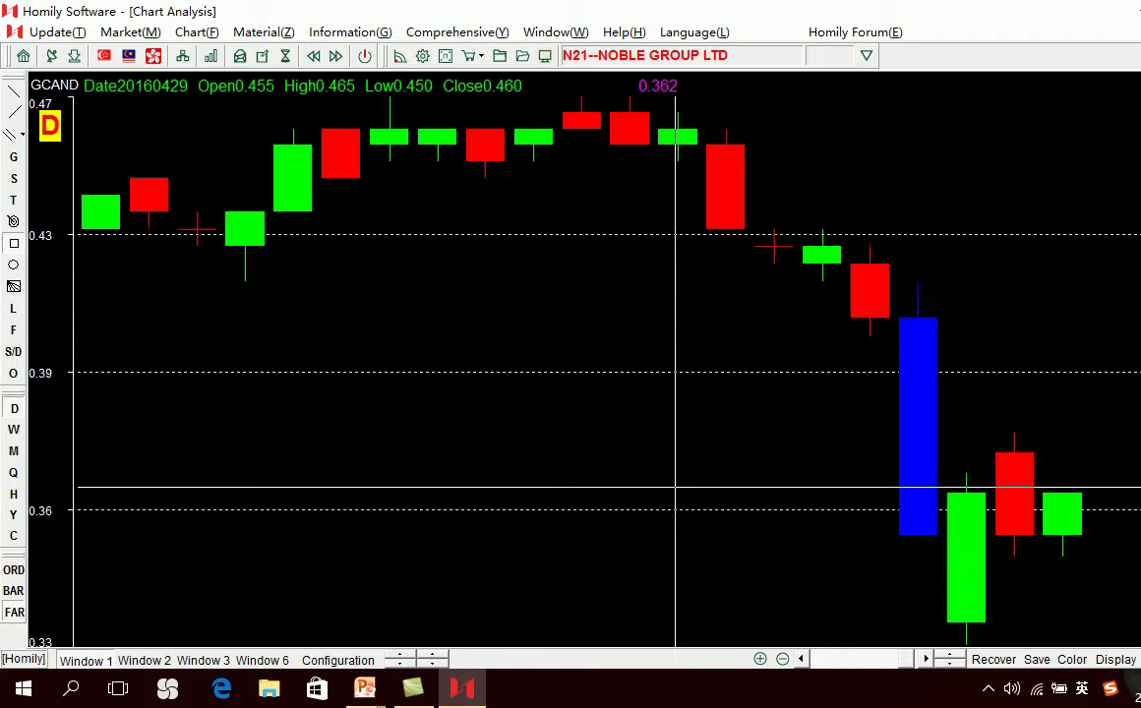
{"action": "key", "text": "Up"}
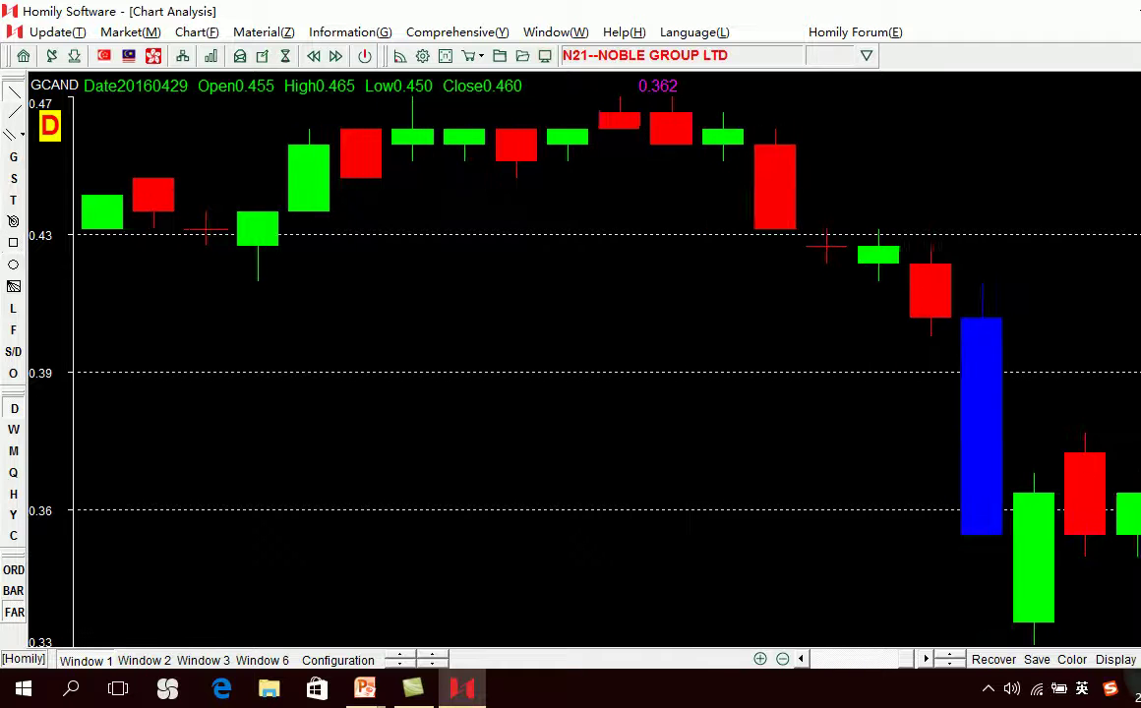
{"action": "key", "text": "Up"}
{"action": "key", "text": "Down"}
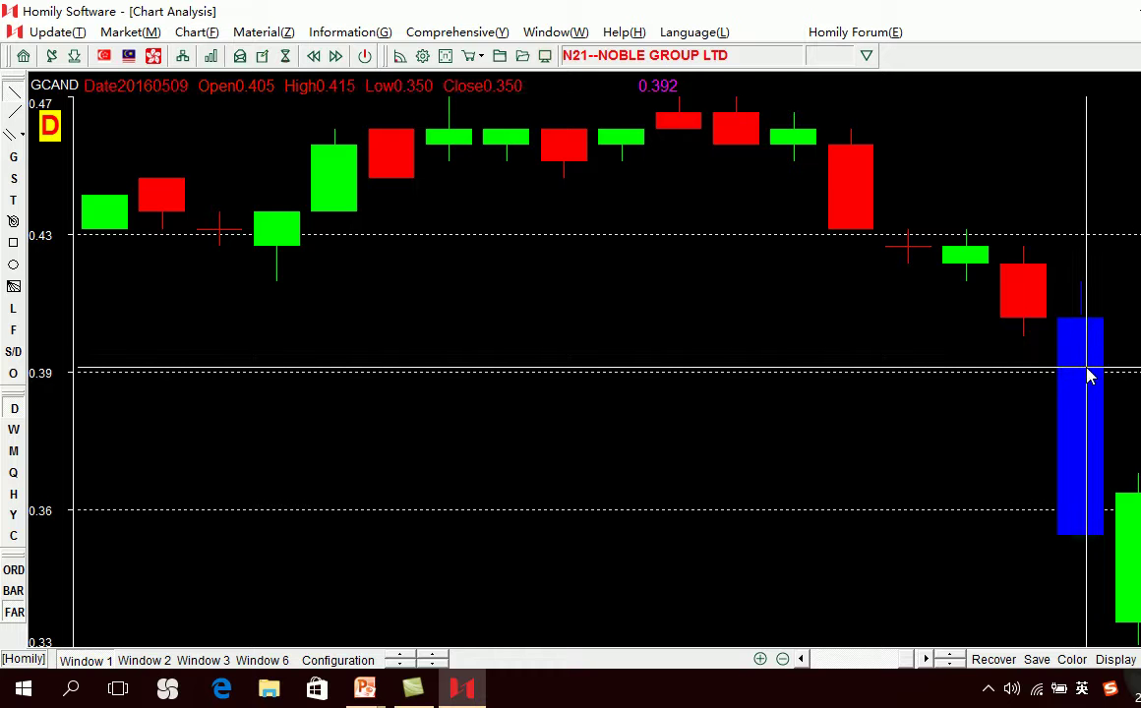
Step: Examine the Noble Group price decline after the May 2016 signal, widening the chart range to the early August blue candles
{"action": "key", "text": "Down"}
{"action": "key", "text": "Down"}
{"action": "key", "text": "Down"}
{"action": "key", "text": "Down"}
{"action": "key", "text": "Down"}
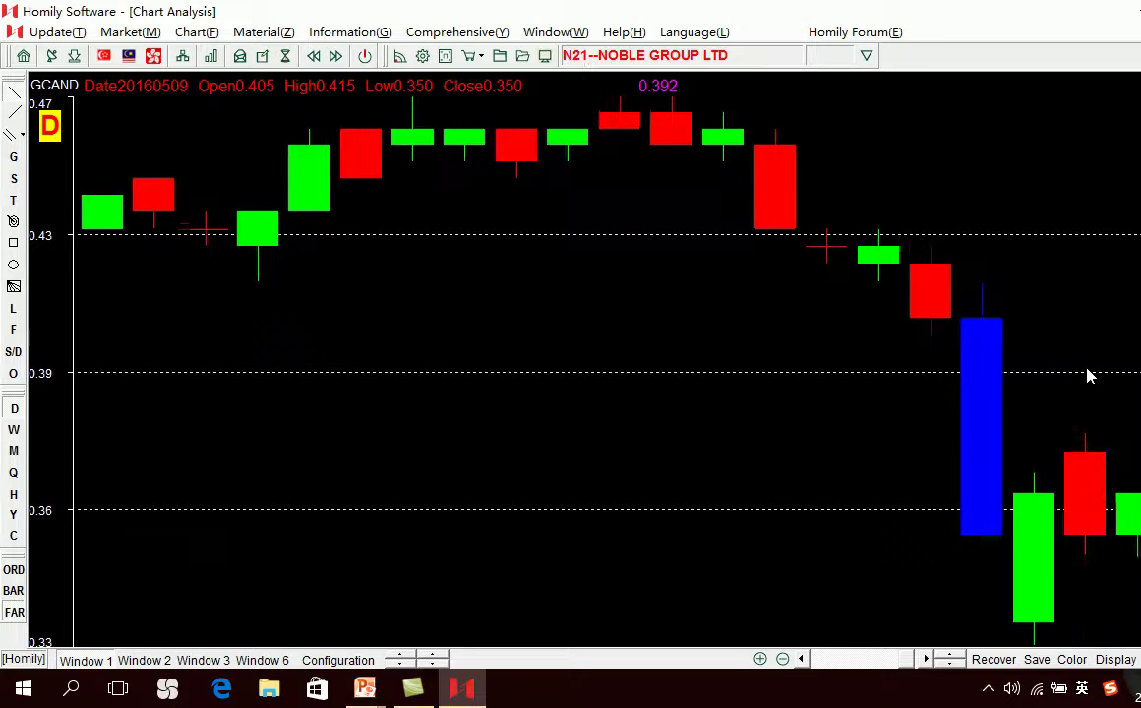
{"action": "scroll", "coordinate": [1088, 374], "scroll_direction": "down", "scroll_amount": 3}
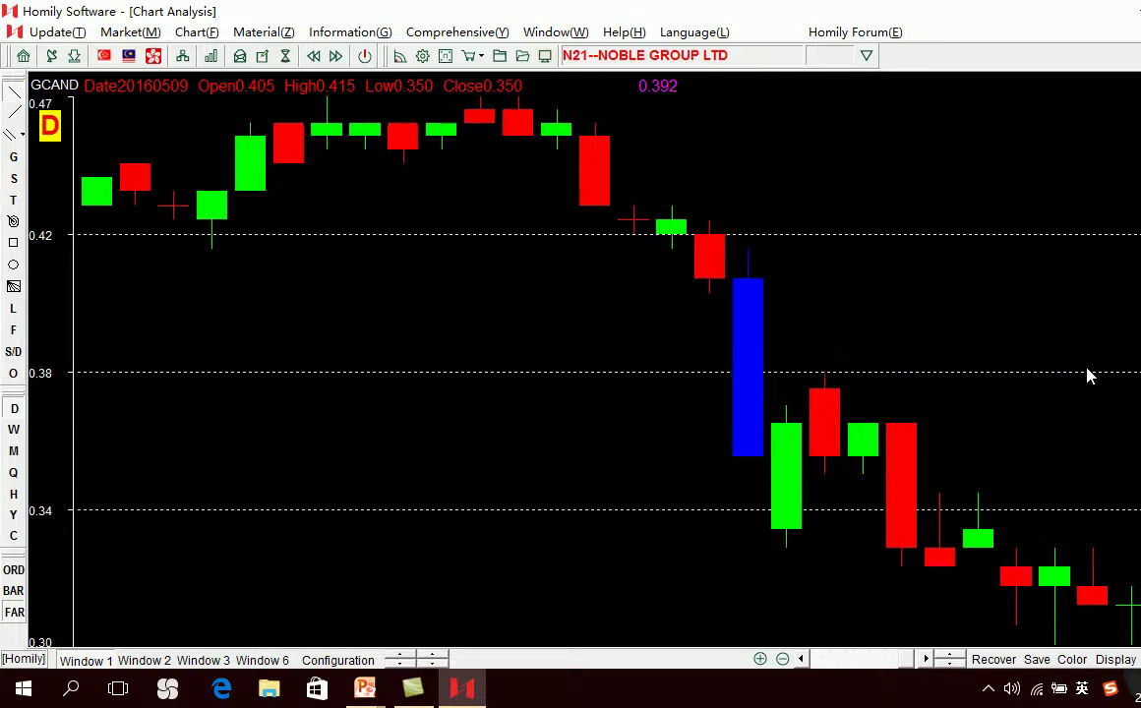
{"action": "scroll", "coordinate": [1088, 375], "scroll_direction": "down", "scroll_amount": 4}
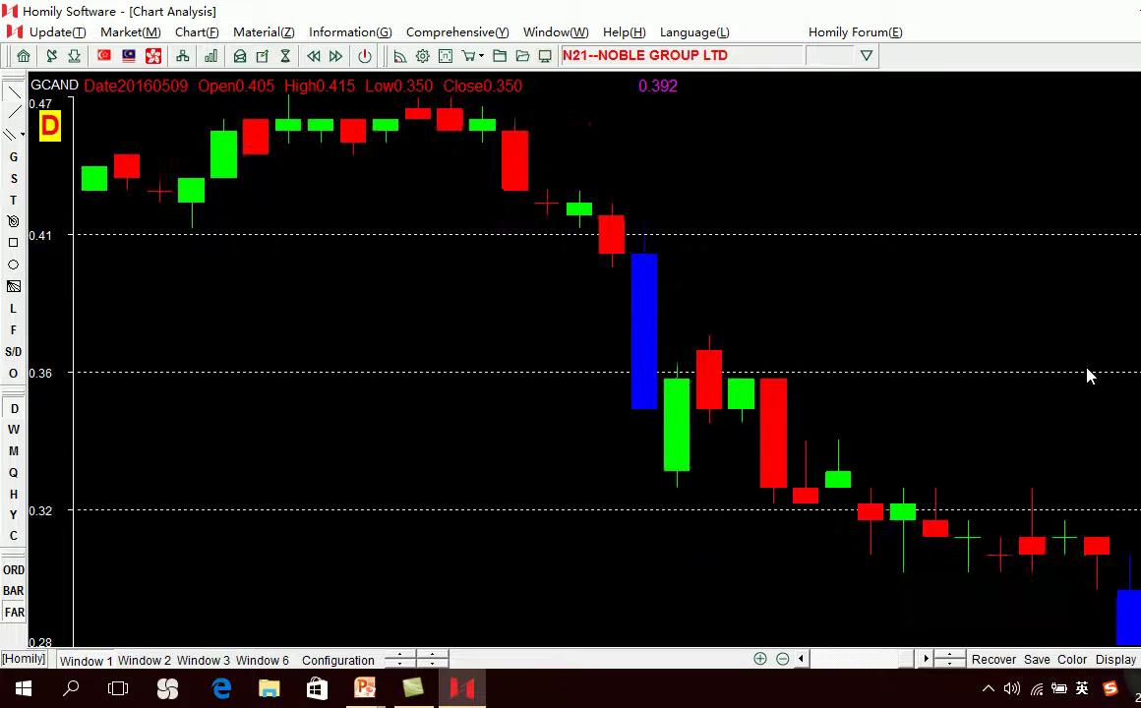
{"action": "scroll", "coordinate": [1088, 374], "scroll_direction": "down", "scroll_amount": 4}
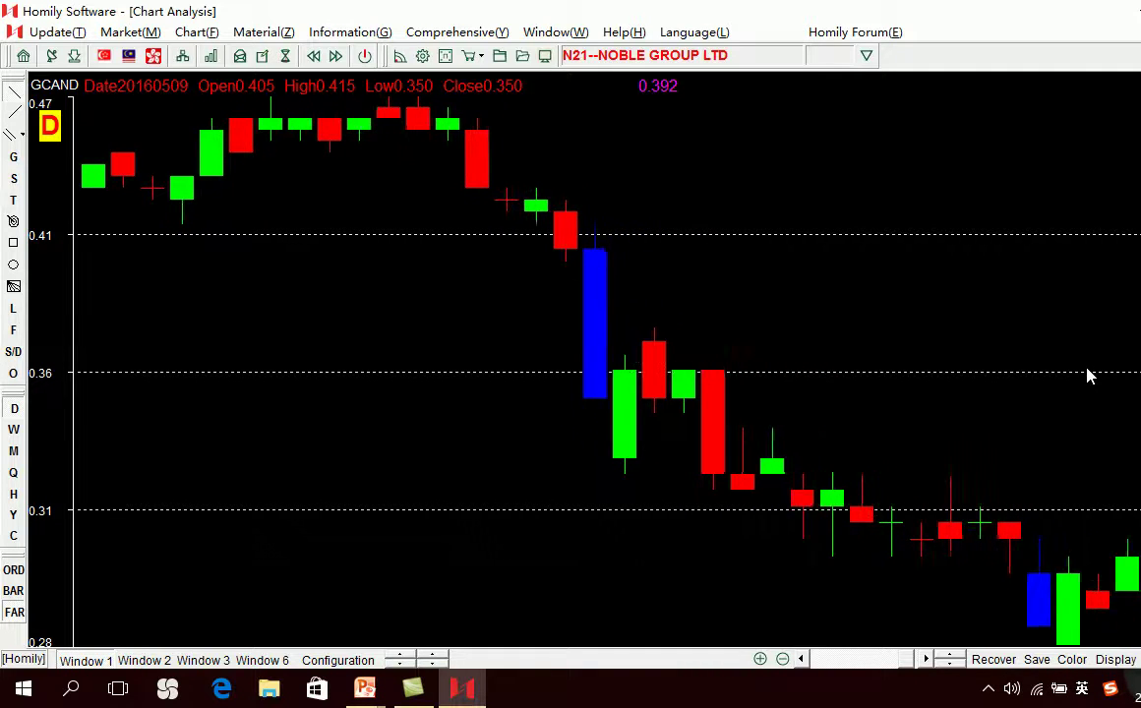
{"action": "scroll", "coordinate": [1088, 375], "scroll_direction": "down", "scroll_amount": 4}
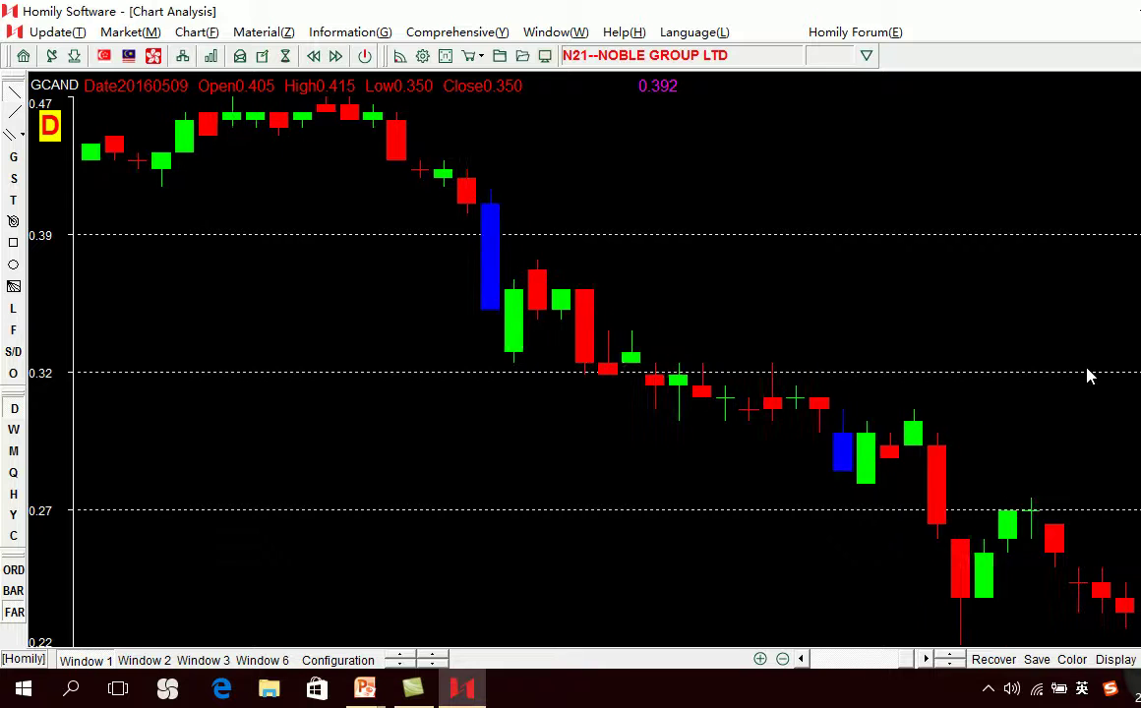
{"action": "scroll", "coordinate": [1089, 375], "scroll_direction": "down", "scroll_amount": 2}
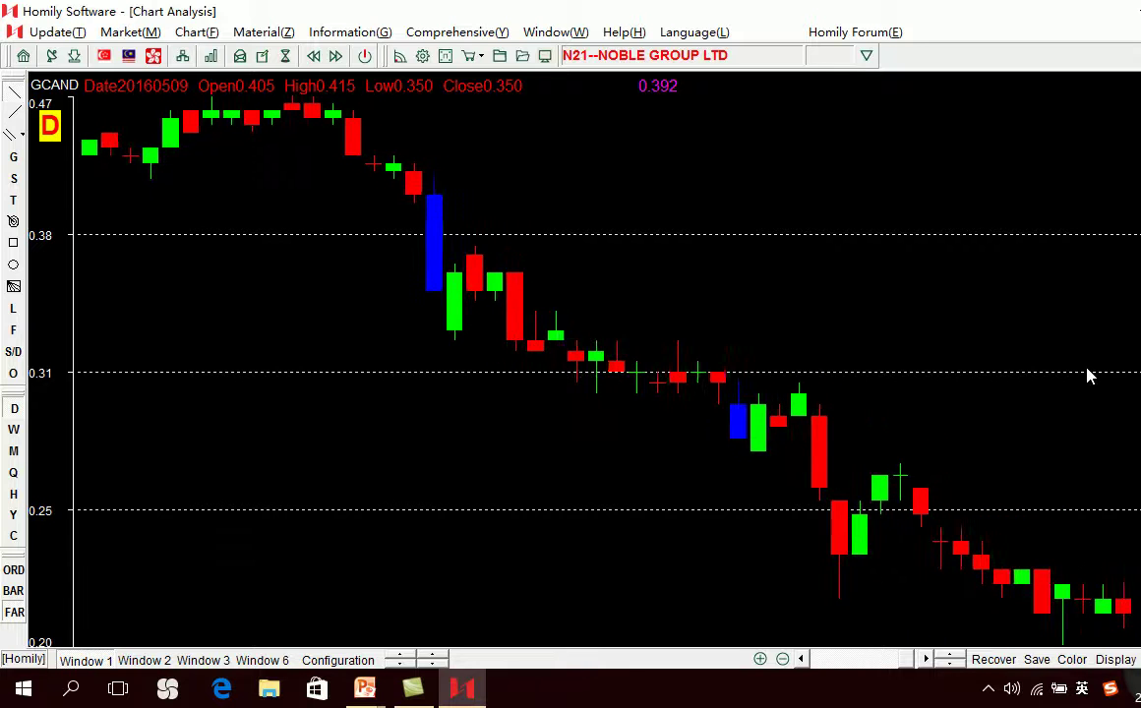
{"action": "scroll", "coordinate": [1088, 375], "scroll_direction": "down", "scroll_amount": 4}
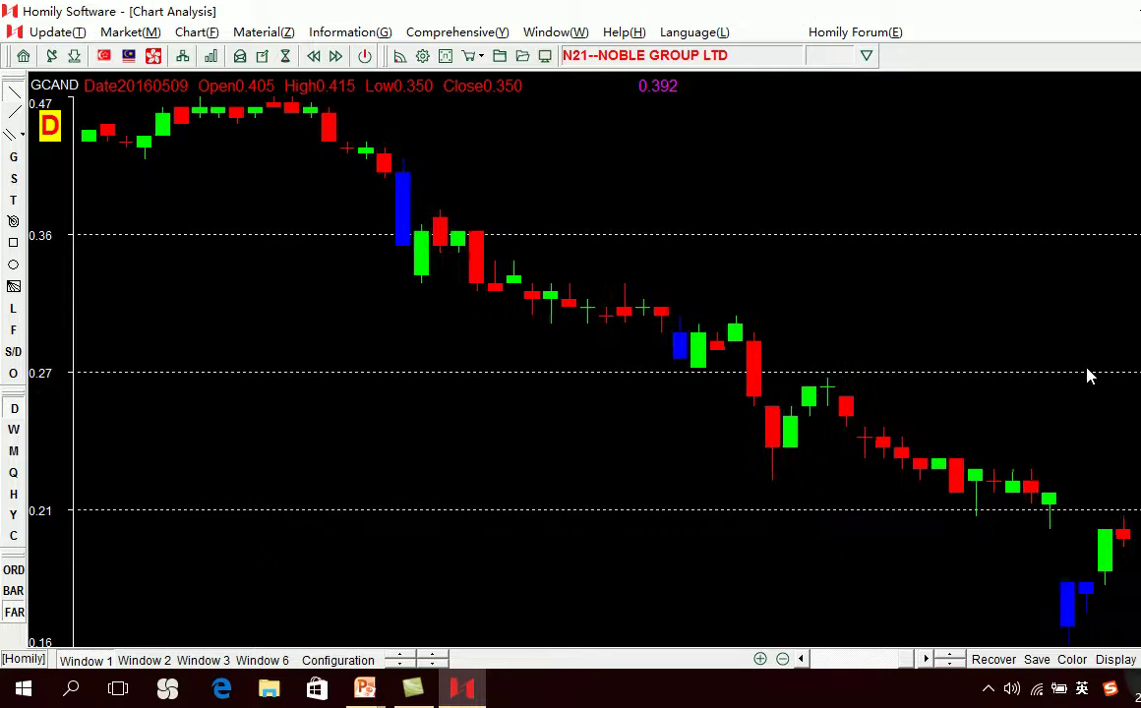
{"action": "scroll", "coordinate": [1088, 375], "scroll_direction": "down", "scroll_amount": 4}
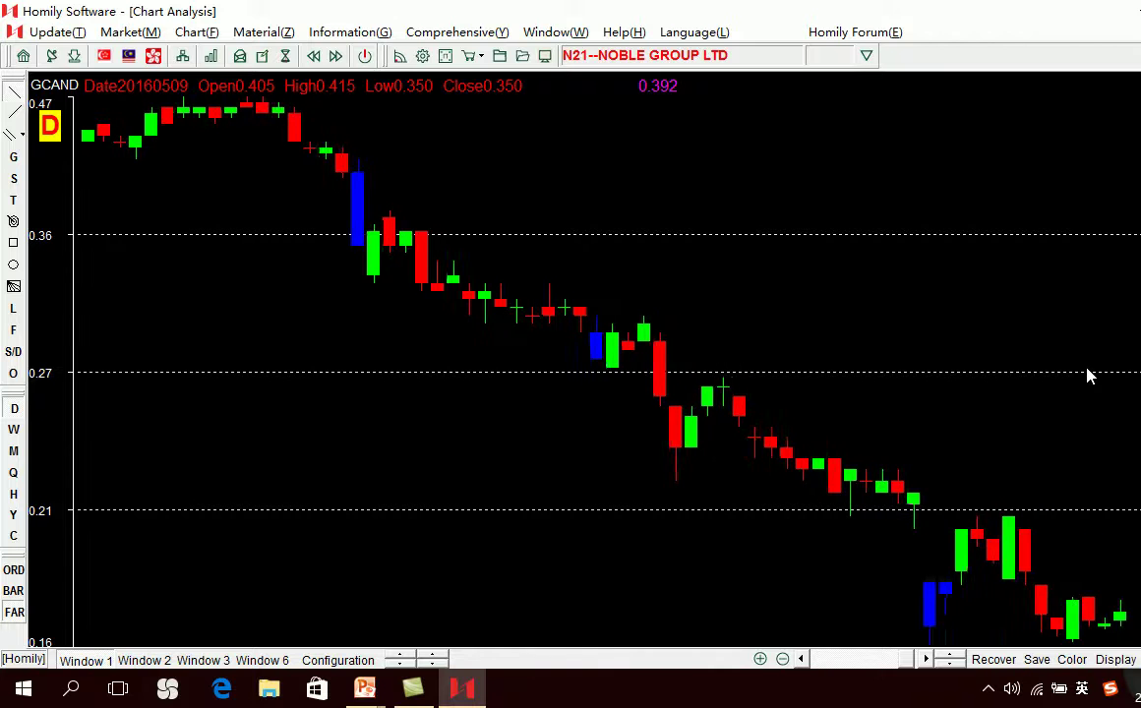
{"action": "scroll", "coordinate": [1088, 375], "scroll_direction": "down", "scroll_amount": 3}
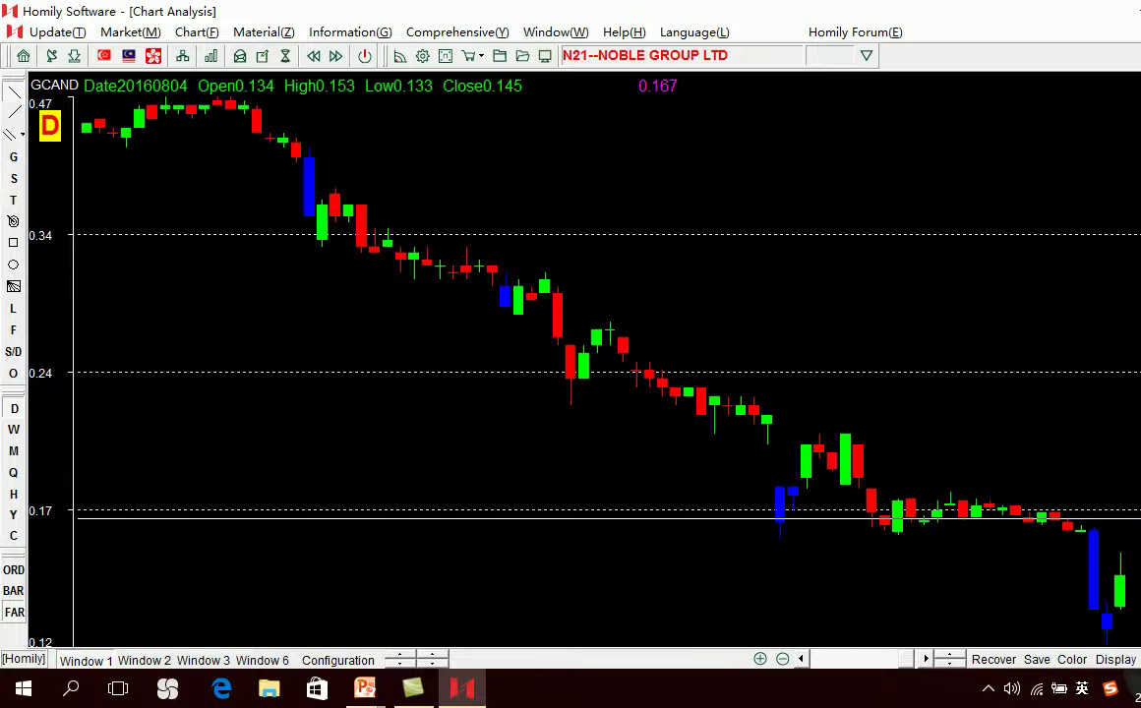
Step: Examine the blue signal candles of August 2016 up close and follow the price action through to the latest candle
{"action": "left_click_drag", "start_coordinate": [801, 375], "coordinate": [1133, 581]}
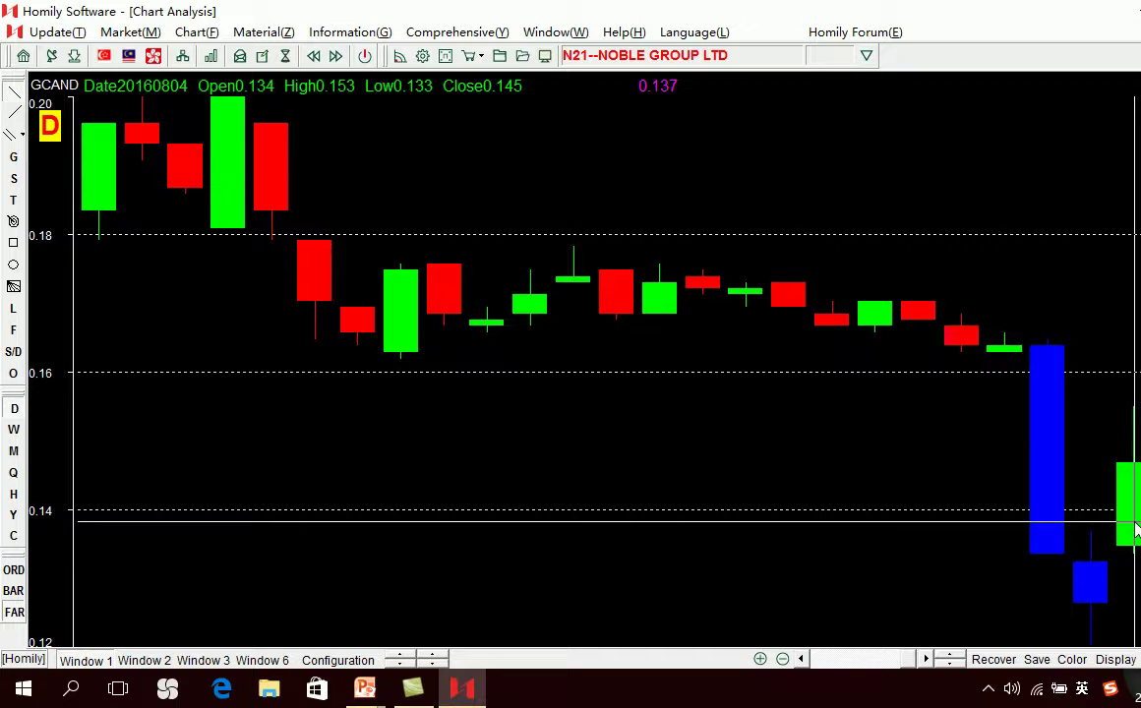
{"action": "key", "text": "Down"}
{"action": "key", "text": "Down"}
{"action": "key", "text": "Down"}
{"action": "key", "text": "Down"}
{"action": "key", "text": "Down"}
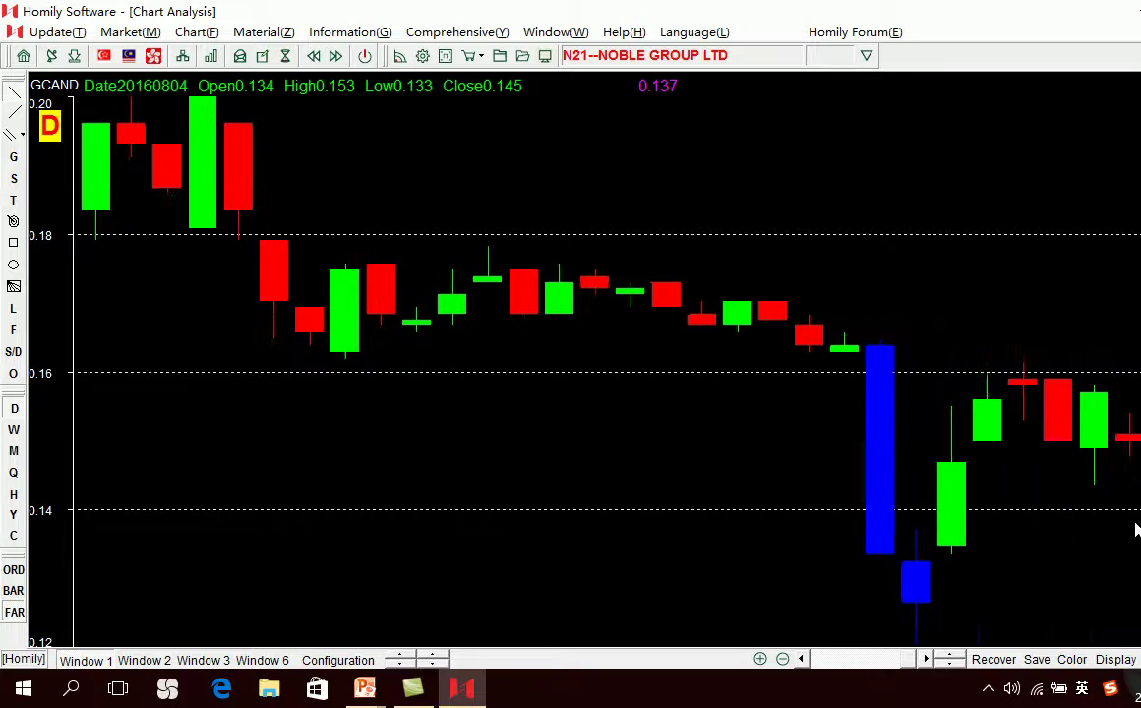
{"action": "key", "text": "Right"}
{"action": "key", "text": "Right"}
{"action": "key", "text": "Right"}
{"action": "key", "text": "Right"}
{"action": "key", "text": "Right"}
{"action": "key", "text": "Right"}
{"action": "key", "text": "Right"}
{"action": "key", "text": "Right"}
{"action": "key", "text": "Right"}
{"action": "key", "text": "Right"}
{"action": "key", "text": "Right"}
{"action": "key", "text": "Up"}
{"action": "key", "text": "Up"}
{"action": "key", "text": "Right"}
{"action": "key", "text": "Right"}
{"action": "key", "text": "Right"}
{"action": "key", "text": "Right"}
{"action": "key", "text": "Right"}
{"action": "key", "text": "Right"}
{"action": "key", "text": "Right"}
{"action": "key", "text": "Right"}
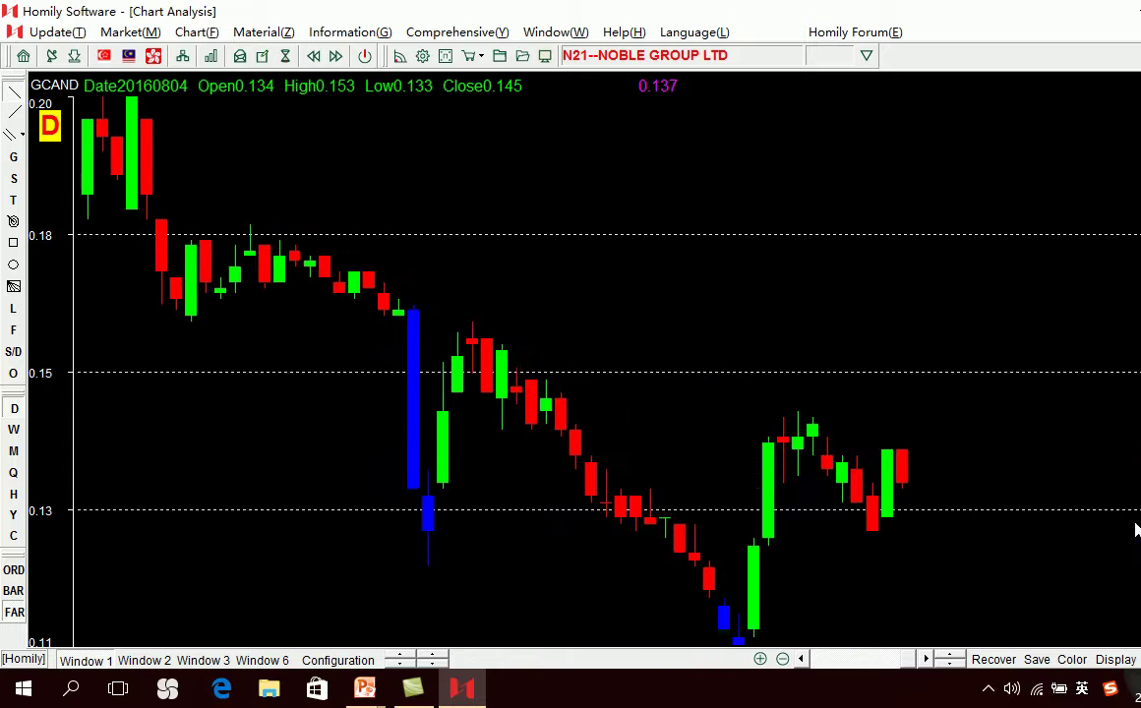
{"action": "left_click", "coordinate": [1103, 531]}
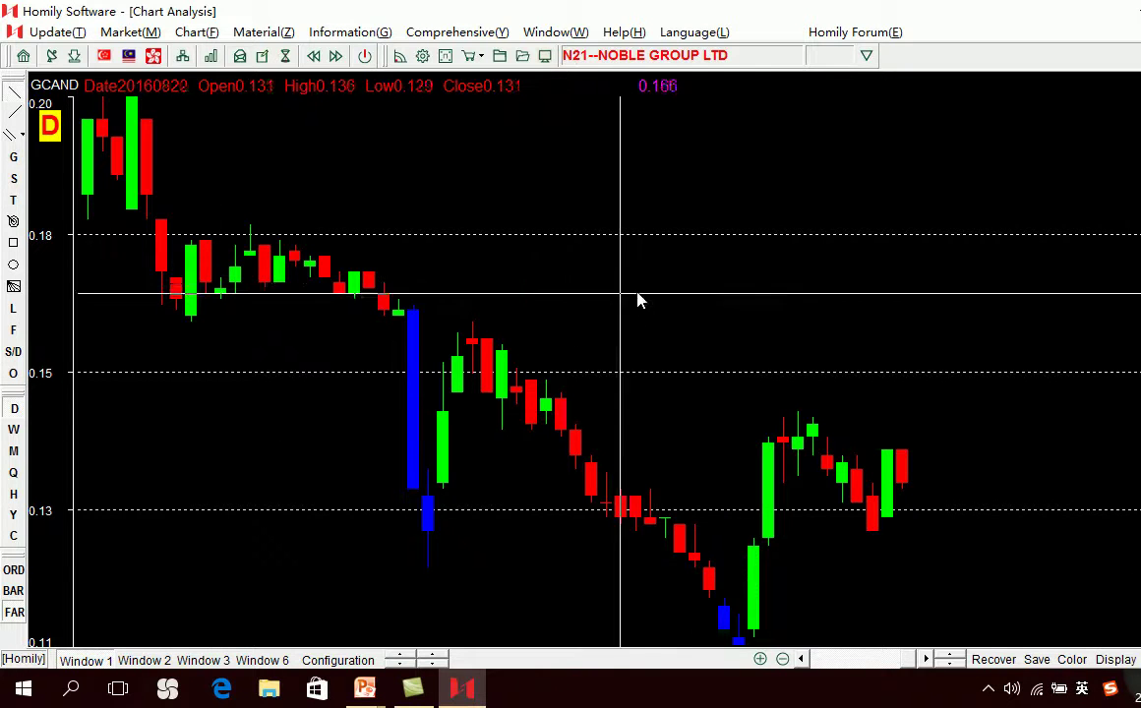
Step: Clear all conditions in the Signal Platform and set up an advanced major program named "buy low"
{"action": "left_click", "coordinate": [399, 56]}
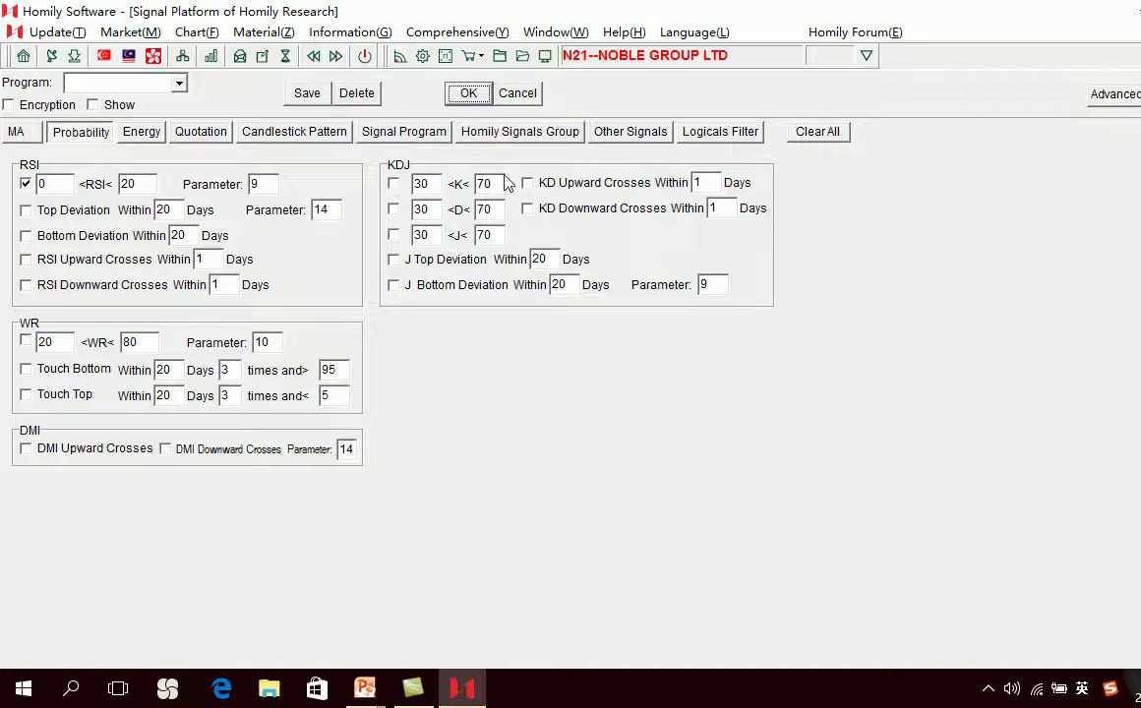
{"action": "left_click", "coordinate": [826, 132]}
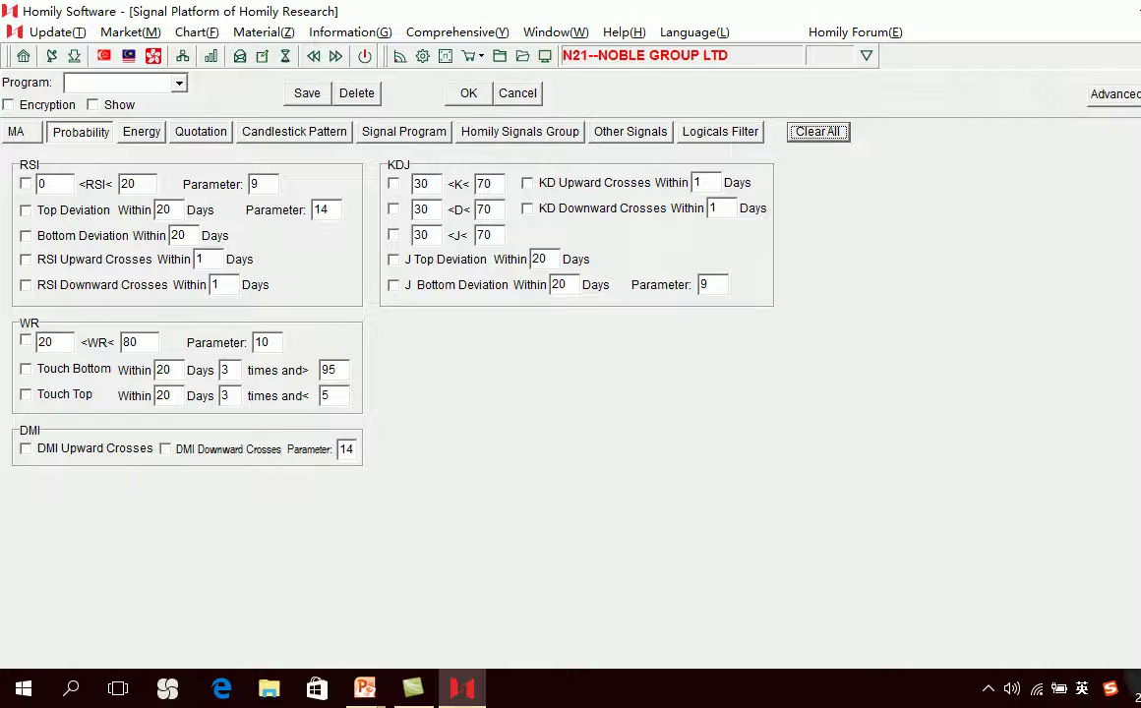
{"action": "left_click", "coordinate": [1115, 94]}
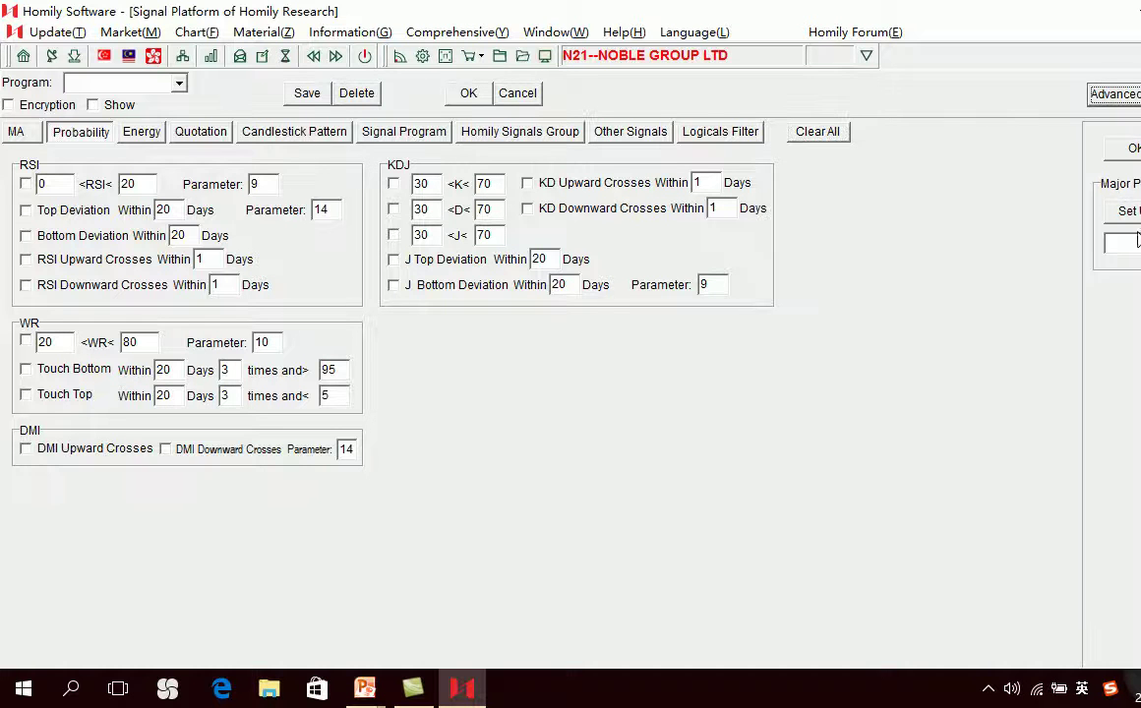
{"action": "type", "text": "buy"}
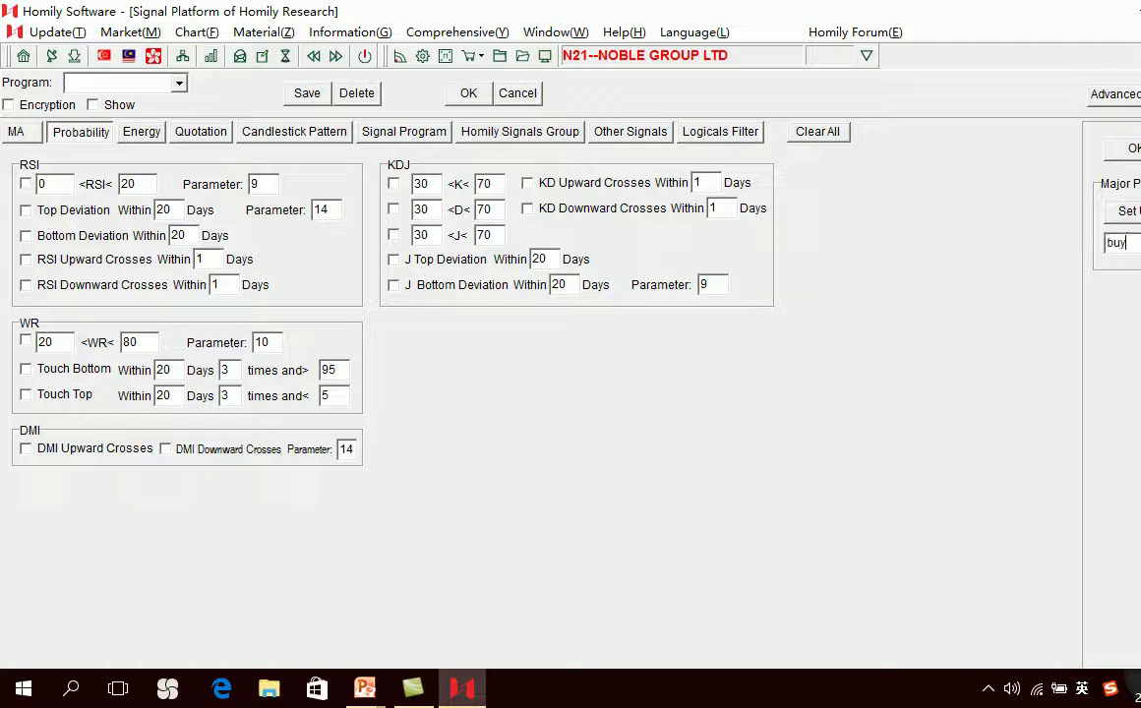
{"action": "type", "text": " low"}
{"action": "left_click", "coordinate": [1127, 212]}
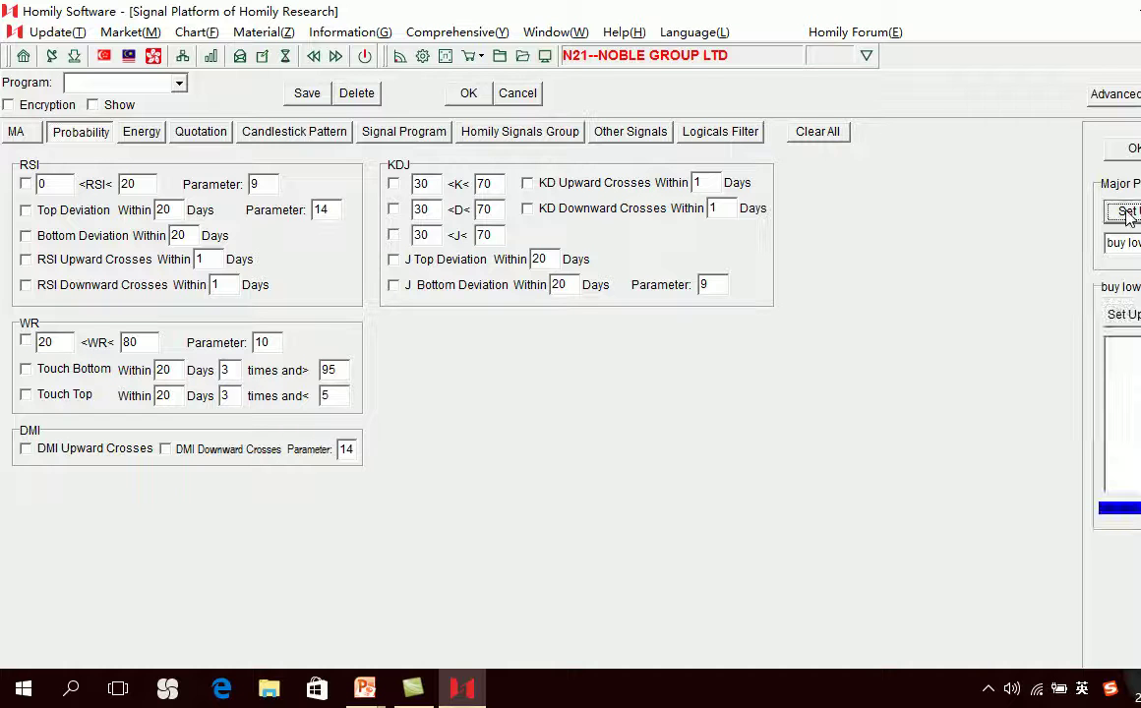
Step: Clear the selected conditions, enable the RSI condition from 0 to 20, and add it to the "buy low" program
{"action": "left_click", "coordinate": [829, 133]}
{"action": "left_click", "coordinate": [25, 183]}
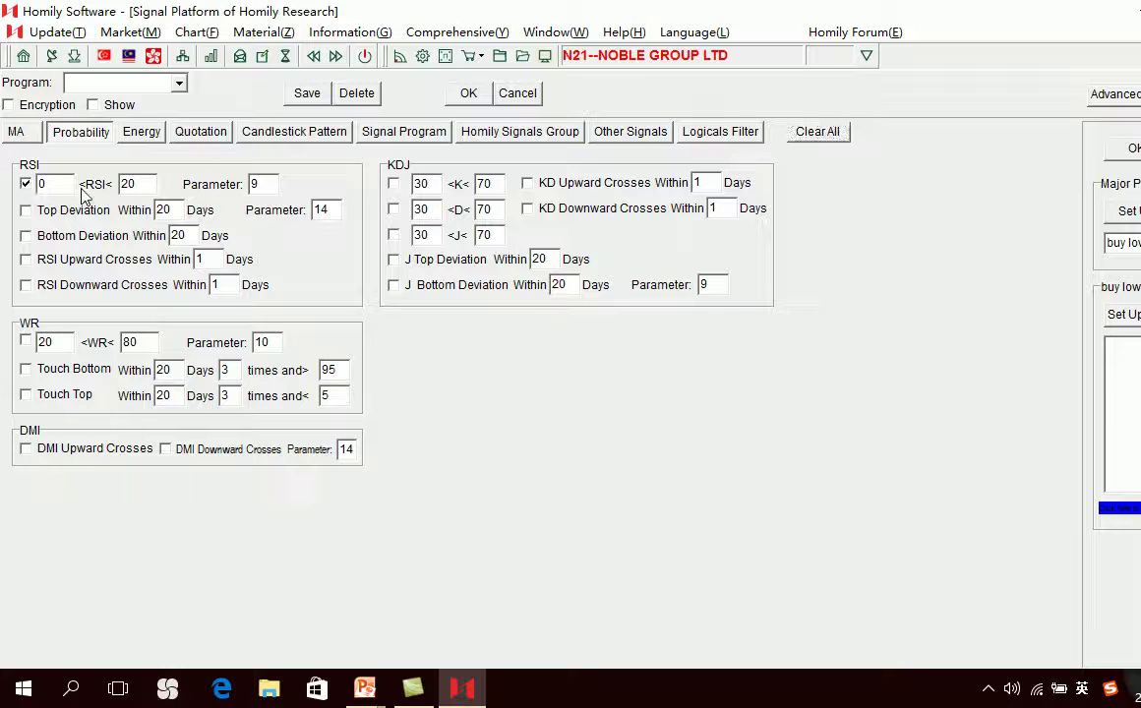
{"action": "left_click", "coordinate": [1120, 314]}
Step: Set the RSI condition to 80 to 100 and add it as the second condition of the "buy low" program
{"action": "double_click", "coordinate": [43, 190]}
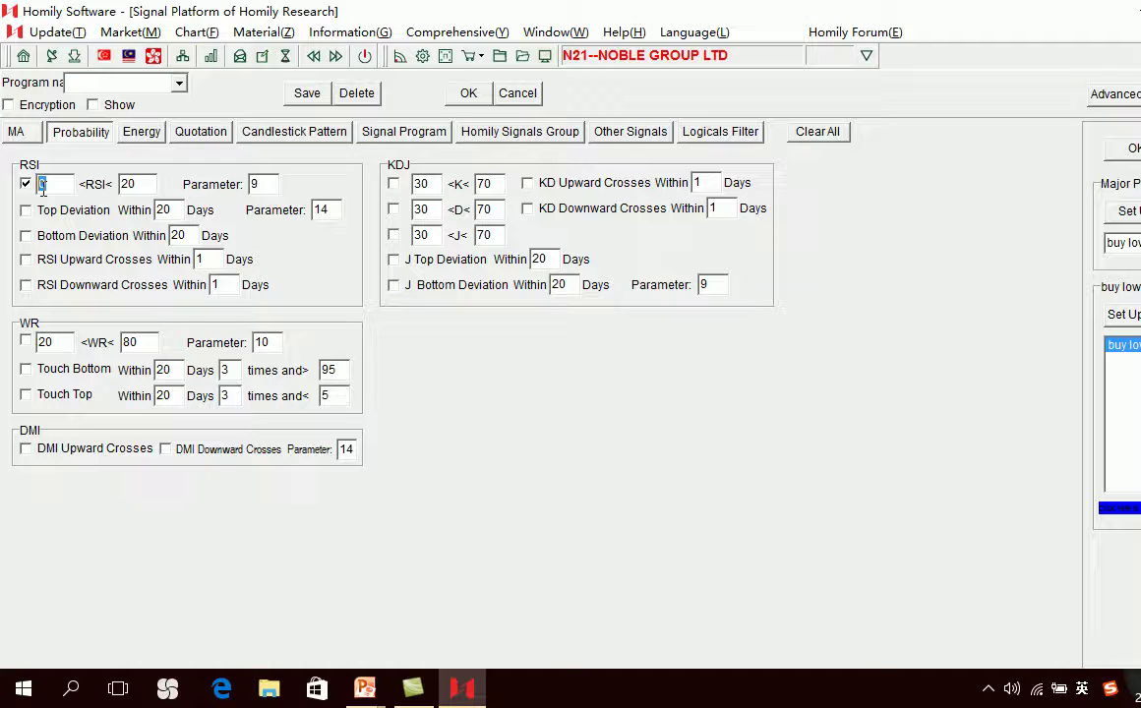
{"action": "type", "text": "80"}
{"action": "left_click_drag", "start_coordinate": [152, 184], "coordinate": [118, 189]}
{"action": "type", "text": "100"}
{"action": "left_click", "coordinate": [1132, 317]}
{"action": "left_click", "coordinate": [1123, 360]}
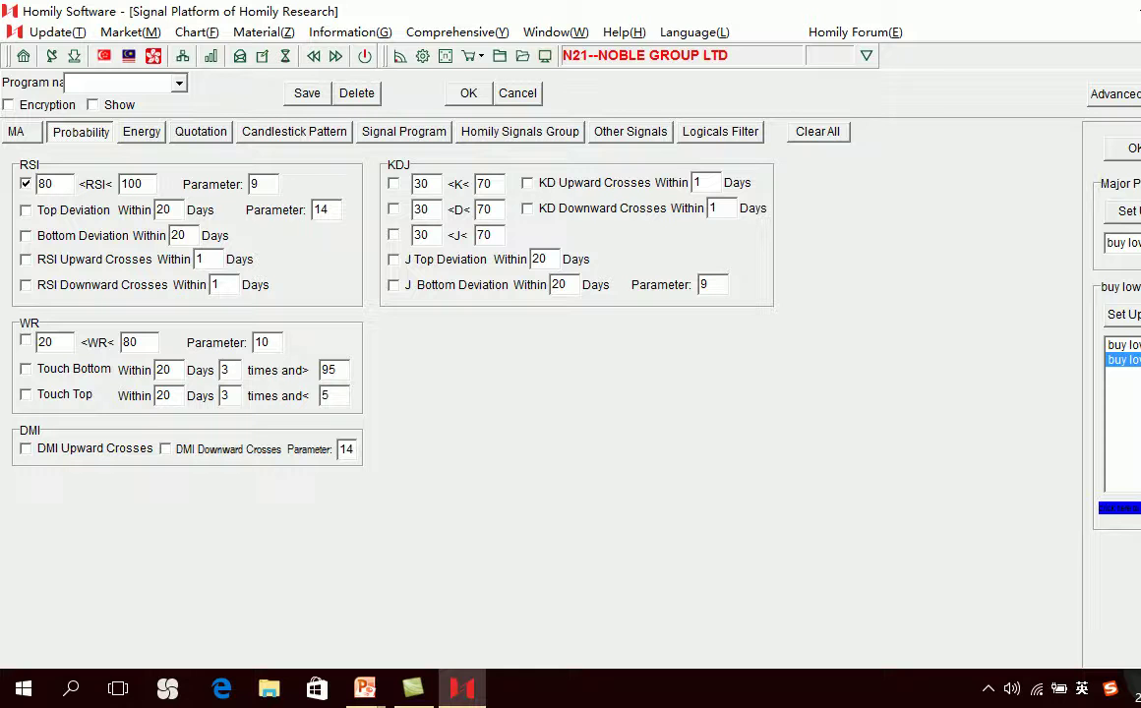
Step: Set the second condition's signal colour to yellow and apply the "buy low" program to the Noble Group chart
{"action": "left_click", "coordinate": [1120, 508]}
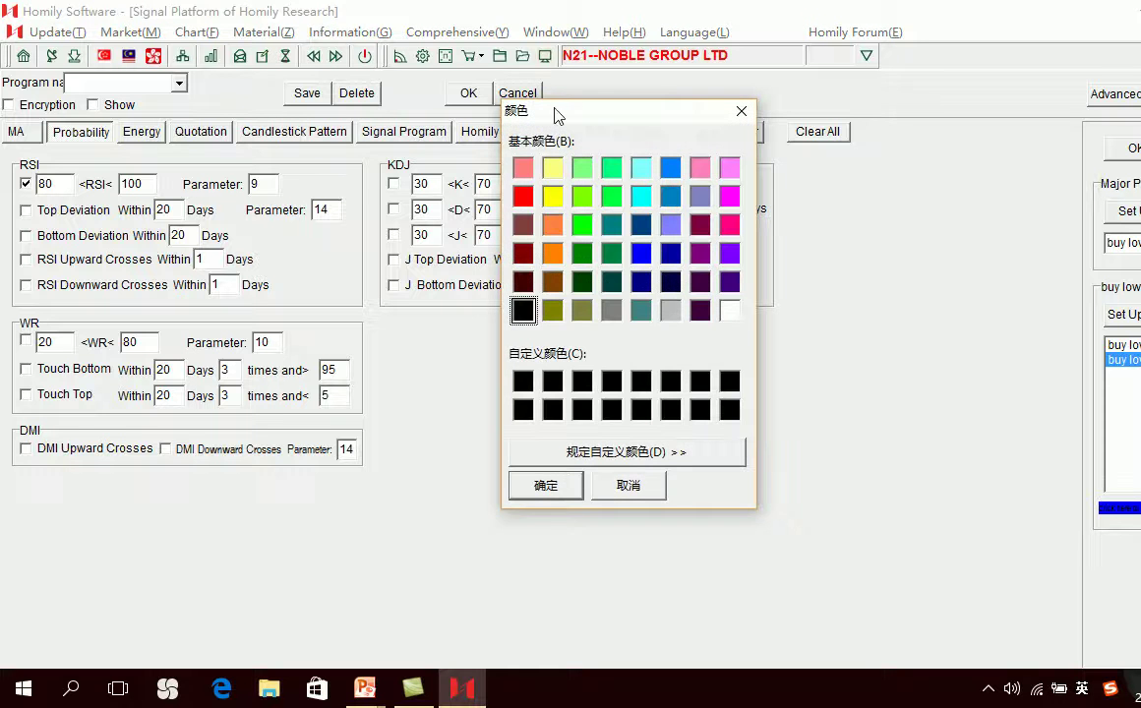
{"action": "left_click", "coordinate": [554, 198]}
{"action": "left_click", "coordinate": [545, 485]}
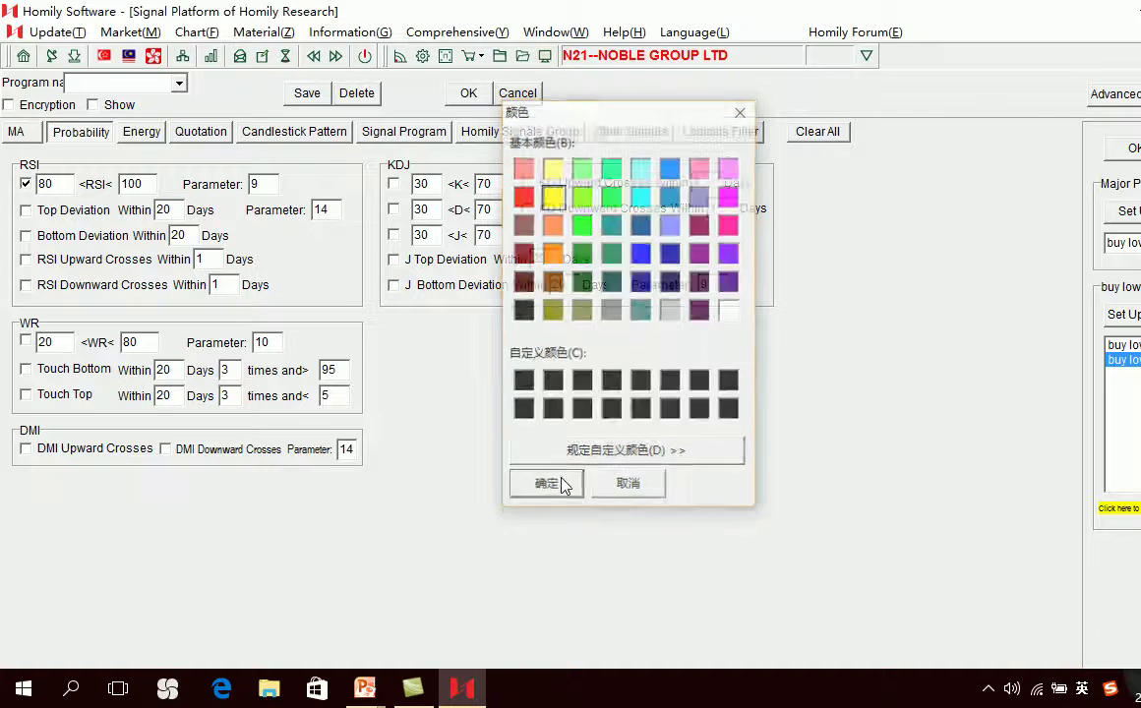
{"action": "left_click", "coordinate": [1133, 151]}
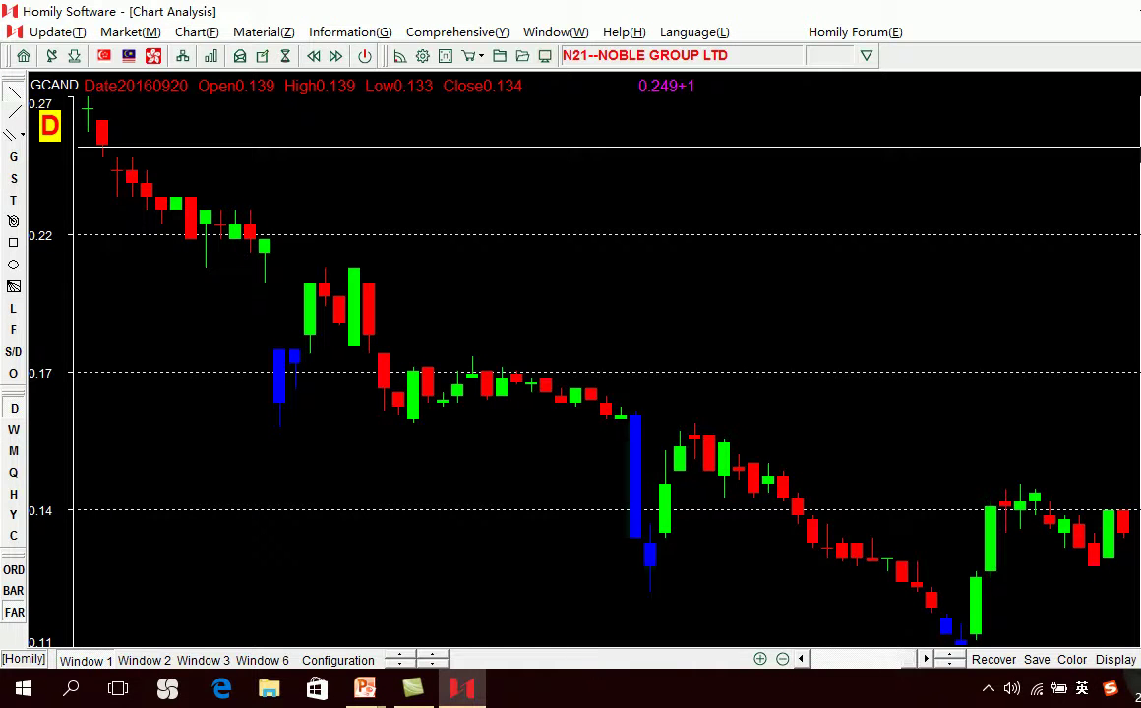
Step: Examine the full Noble Group signal history, focusing up close on the blue candles of January 2016
{"action": "key", "text": "Down"}
{"action": "key", "text": "Down"}
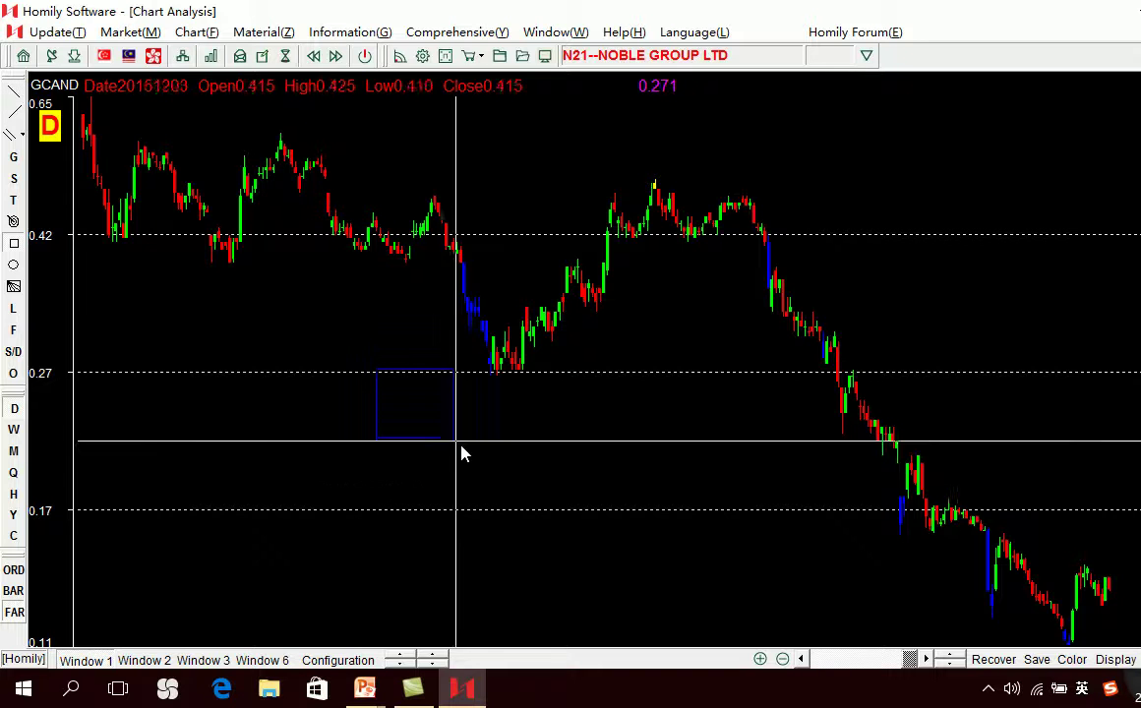
{"action": "left_click_drag", "start_coordinate": [463, 453], "coordinate": [463, 454]}
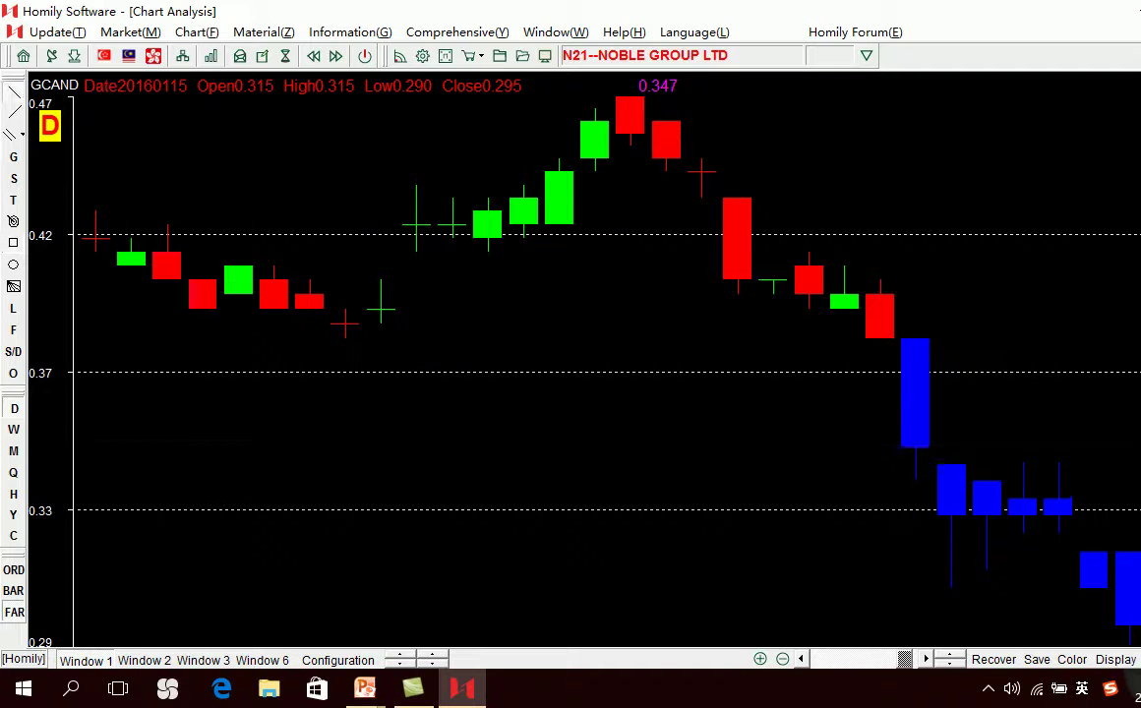
{"action": "key", "text": "Down"}
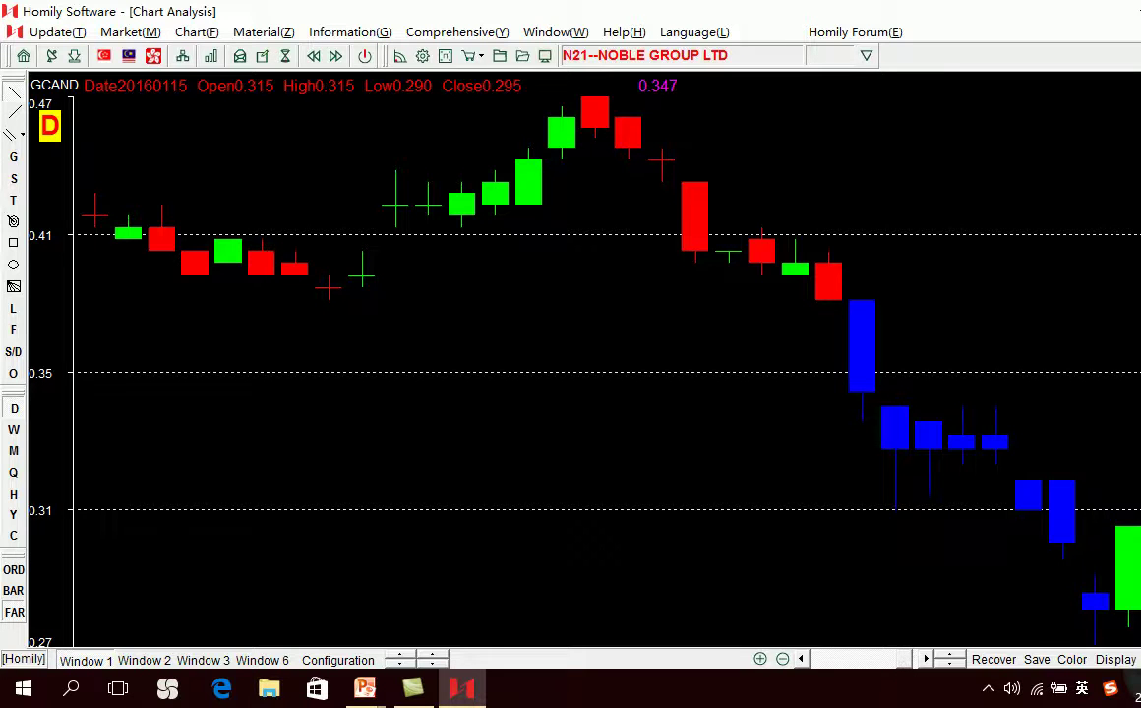
{"action": "key", "text": "Down"}
{"action": "key", "text": "Down"}
{"action": "key", "text": "Down"}
{"action": "key", "text": "Down"}
{"action": "key", "text": "Down"}
{"action": "key", "text": "Down"}
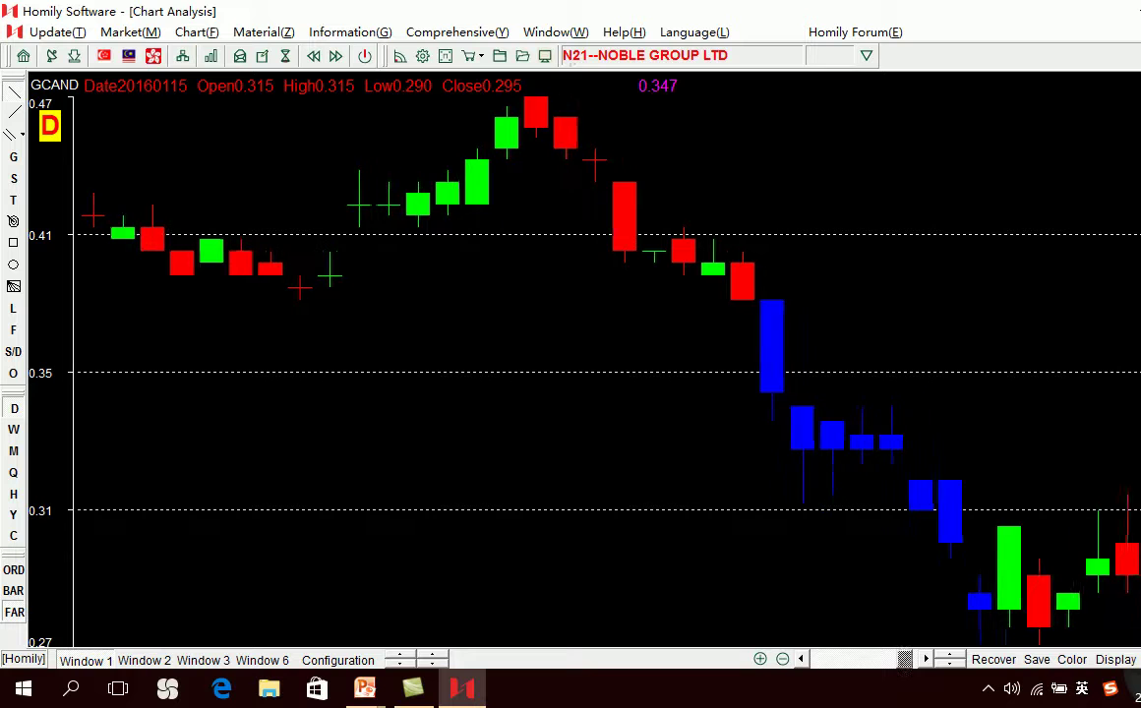
Step: Follow the Noble Group price rise after the January 2016 blue candles up to the yellow candle of 23 March 2016
{"action": "key", "text": "Right"}
{"action": "key", "text": "Right"}
{"action": "key", "text": "Right"}
{"action": "key", "text": "Right"}
{"action": "key", "text": "Right"}
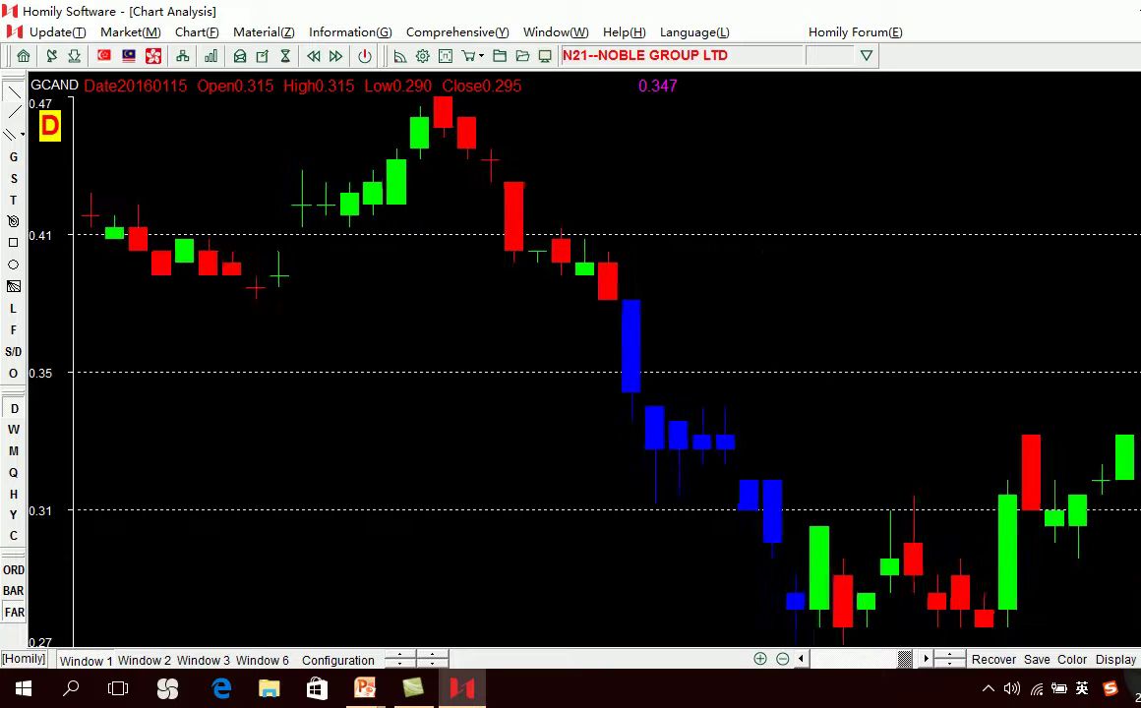
{"action": "key", "text": "Right"}
{"action": "key", "text": "Right"}
{"action": "key", "text": "Right"}
{"action": "key", "text": "Right"}
{"action": "key", "text": "Right"}
{"action": "key", "text": "Right"}
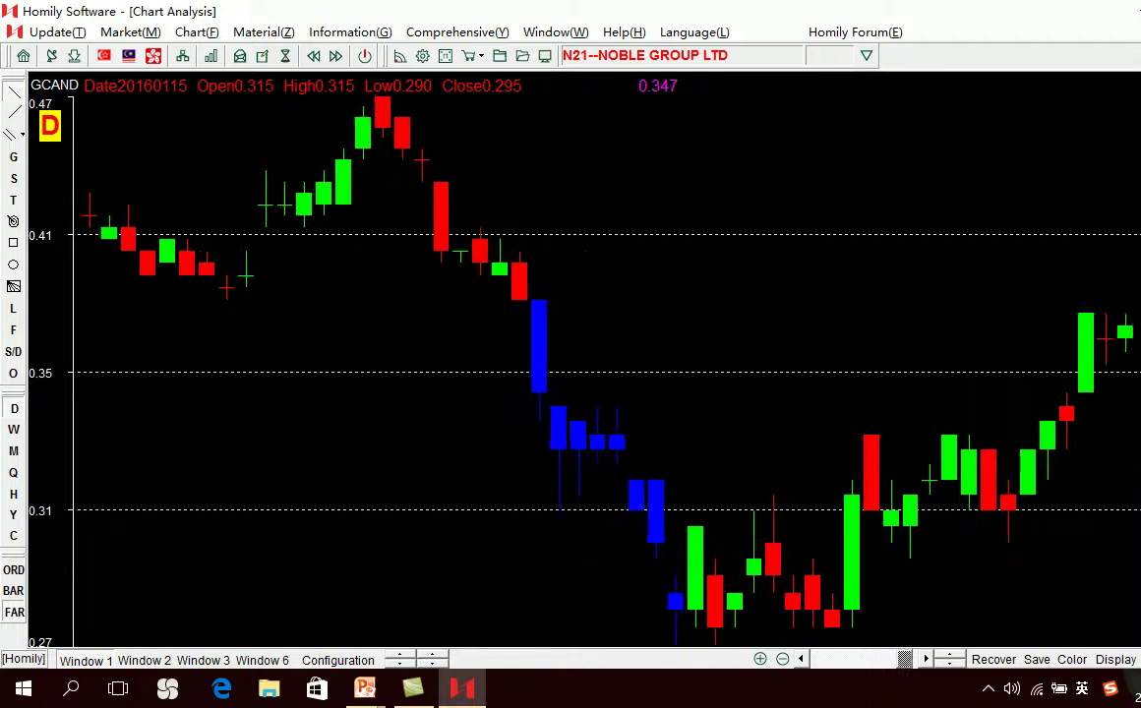
{"action": "key", "text": "Right"}
{"action": "key", "text": "Right"}
{"action": "key", "text": "Right"}
{"action": "key", "text": "Right"}
{"action": "key", "text": "Right"}
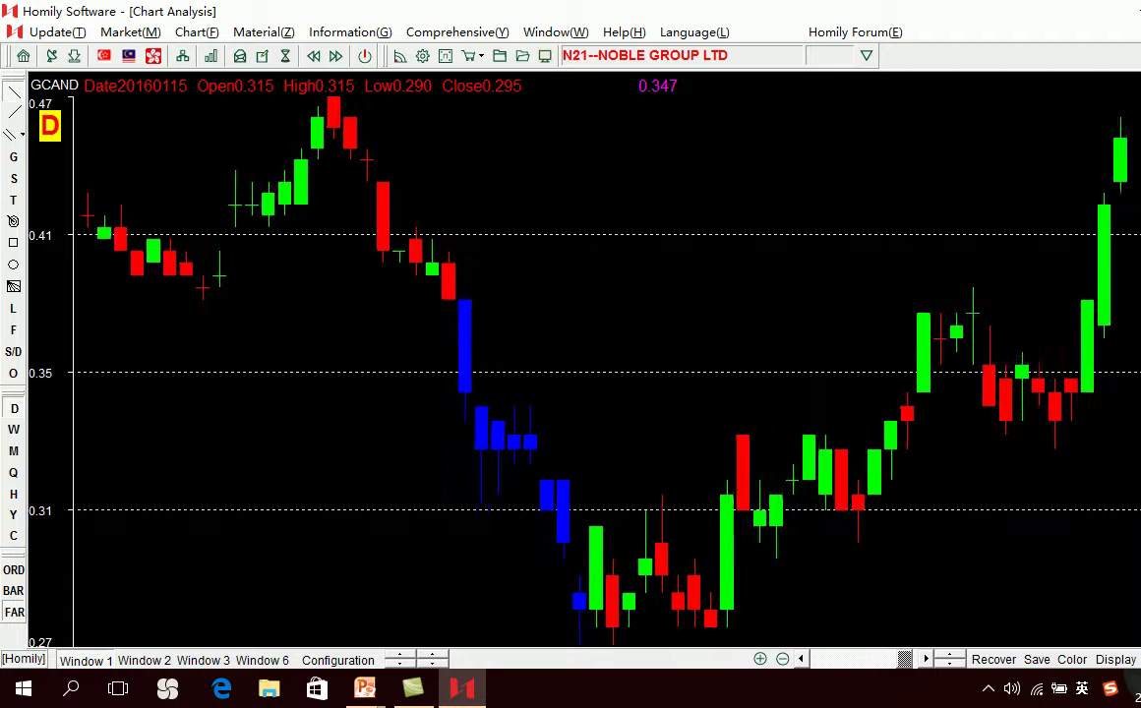
{"action": "key", "text": "Right"}
{"action": "key", "text": "Right"}
{"action": "key", "text": "Right"}
{"action": "key", "text": "Right"}
{"action": "key", "text": "Right"}
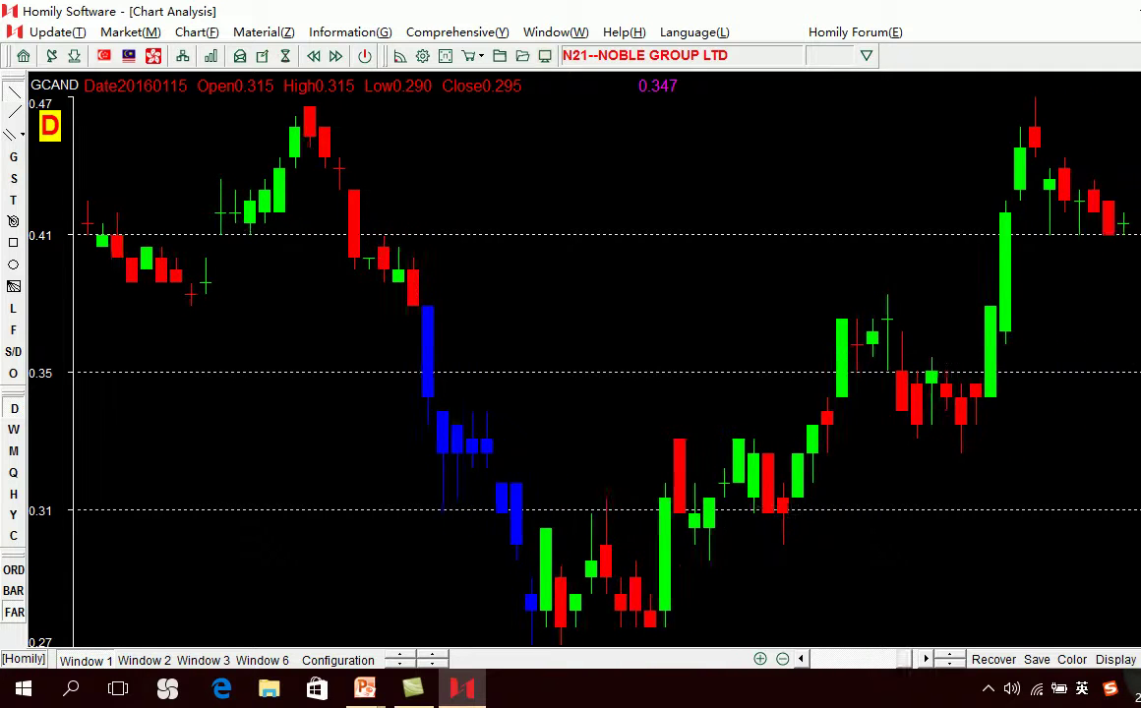
{"action": "key", "text": "Right"}
{"action": "key", "text": "Right"}
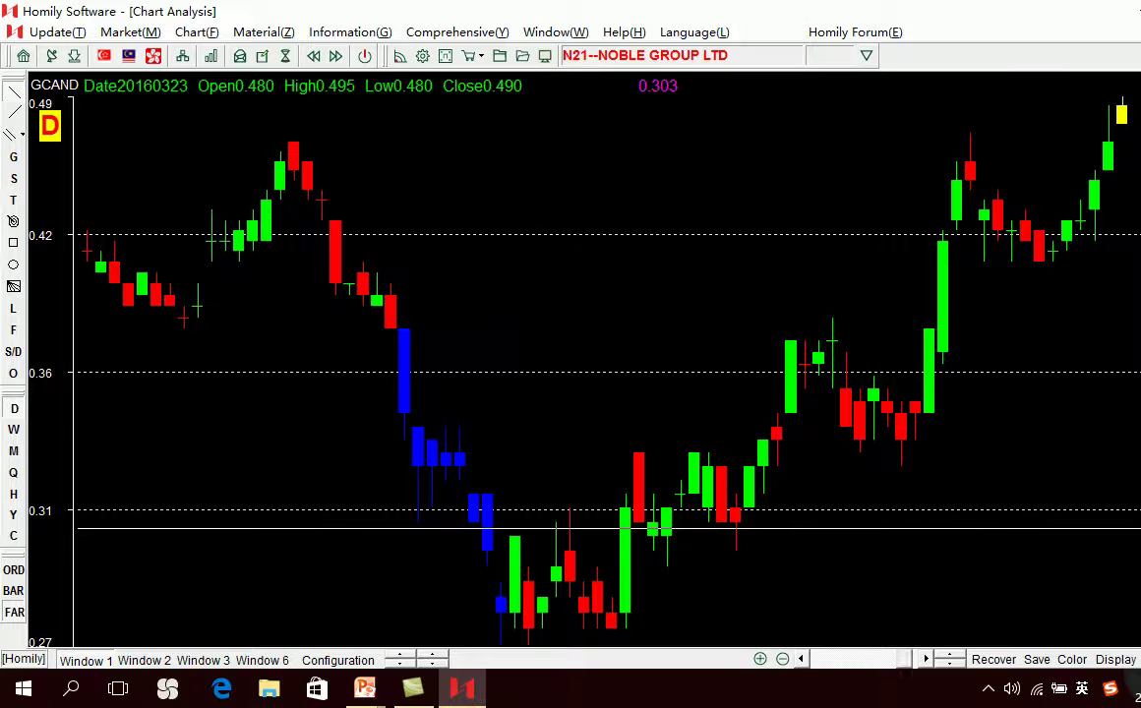
Step: Examine the yellow signal candle of March 2016 up close and follow the price action after it through to the latest candle
{"action": "left_click", "coordinate": [13, 242]}
{"action": "left_click_drag", "start_coordinate": [443, 290], "coordinate": [1134, 530]}
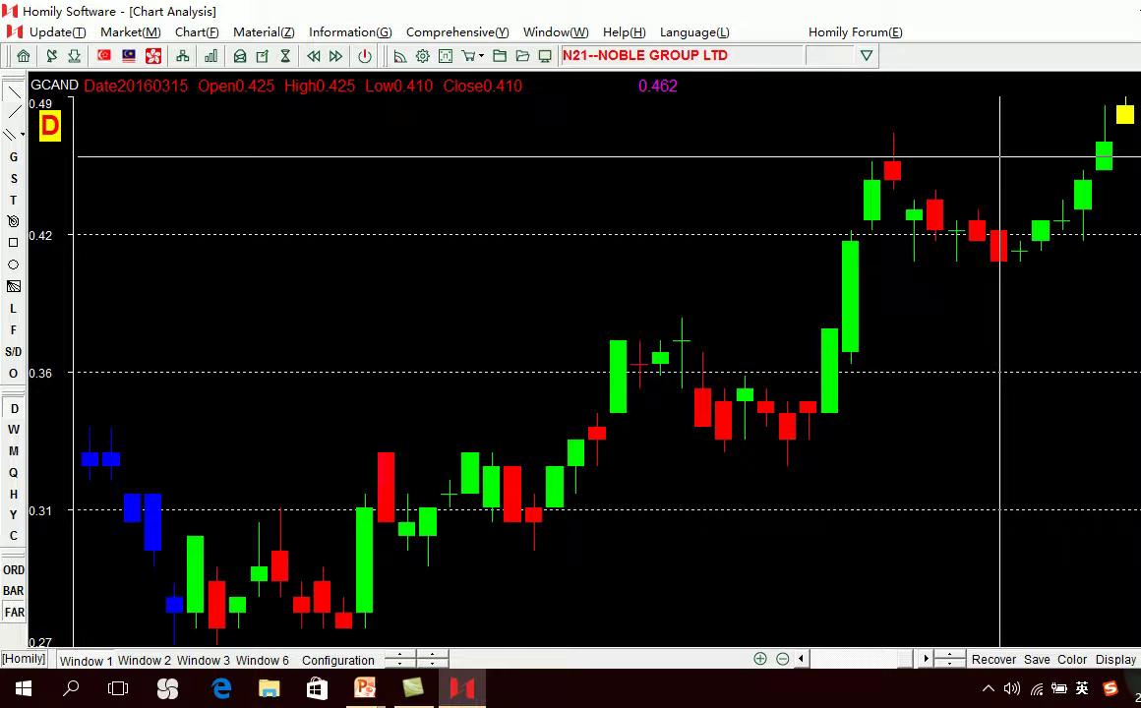
{"action": "key", "text": "Right"}
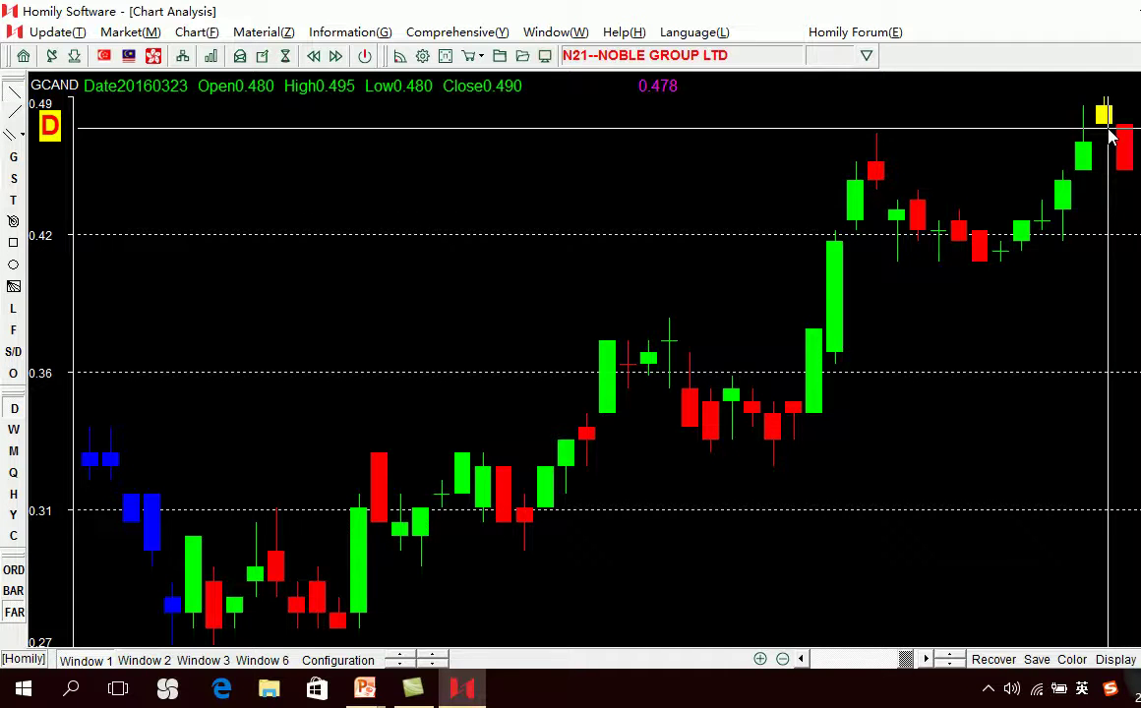
{"action": "key", "text": "Down"}
{"action": "key", "text": "Down"}
{"action": "key", "text": "Down"}
{"action": "key", "text": "Down"}
{"action": "key", "text": "Down"}
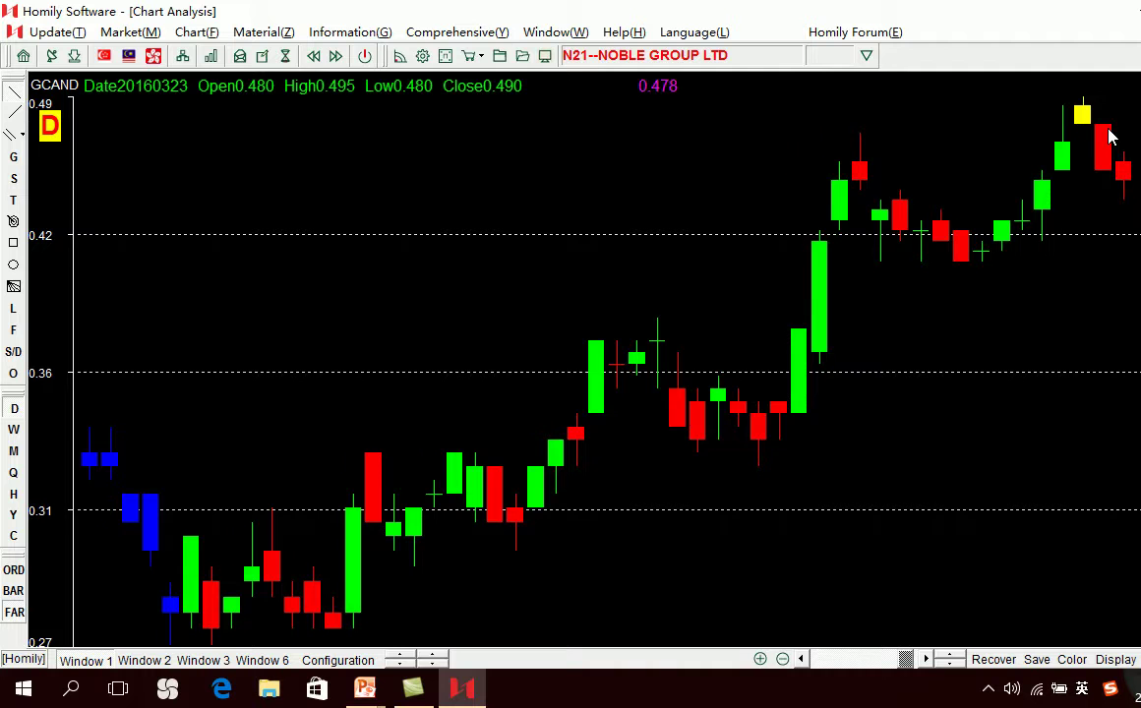
{"action": "key", "text": "Right"}
{"action": "key", "text": "Right"}
{"action": "key", "text": "Right"}
{"action": "key", "text": "Right"}
{"action": "key", "text": "Right"}
{"action": "key", "text": "Right"}
{"action": "key", "text": "Right"}
{"action": "key", "text": "Right"}
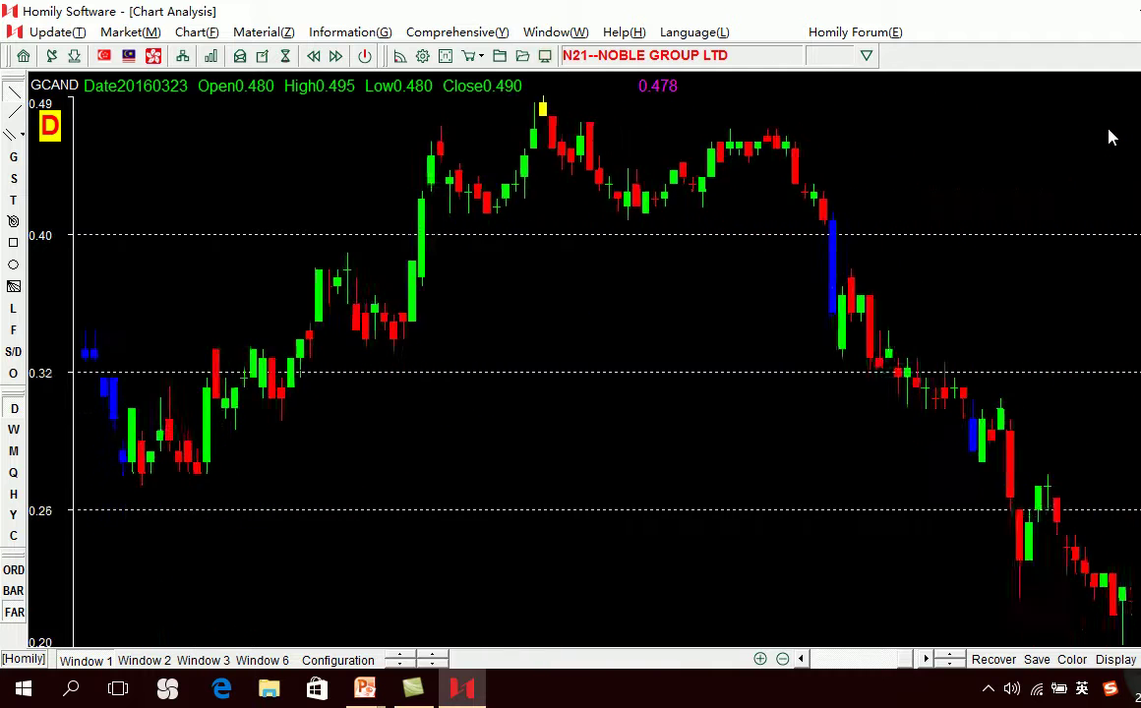
{"action": "key", "text": "Right"}
{"action": "key", "text": "Right"}
{"action": "key", "text": "Right"}
{"action": "key", "text": "Right"}
{"action": "key", "text": "Right"}
{"action": "key", "text": "Right"}
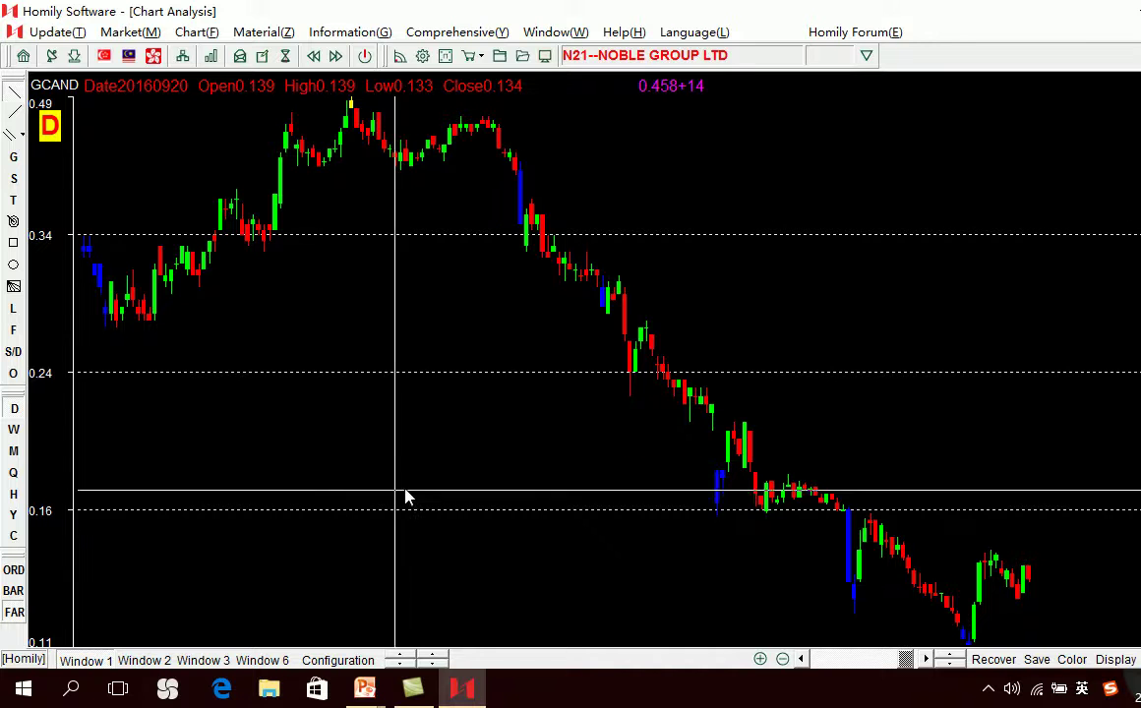
Step: Switch to the ISR Capital Ltd chart and examine its yellow signal candles up to September 2016
{"action": "key", "text": "Page_Down"}
{"action": "key", "text": "Down"}
{"action": "key", "text": "Up"}
{"action": "key", "text": "Up"}
{"action": "key", "text": "Down"}
{"action": "key", "text": "Up"}
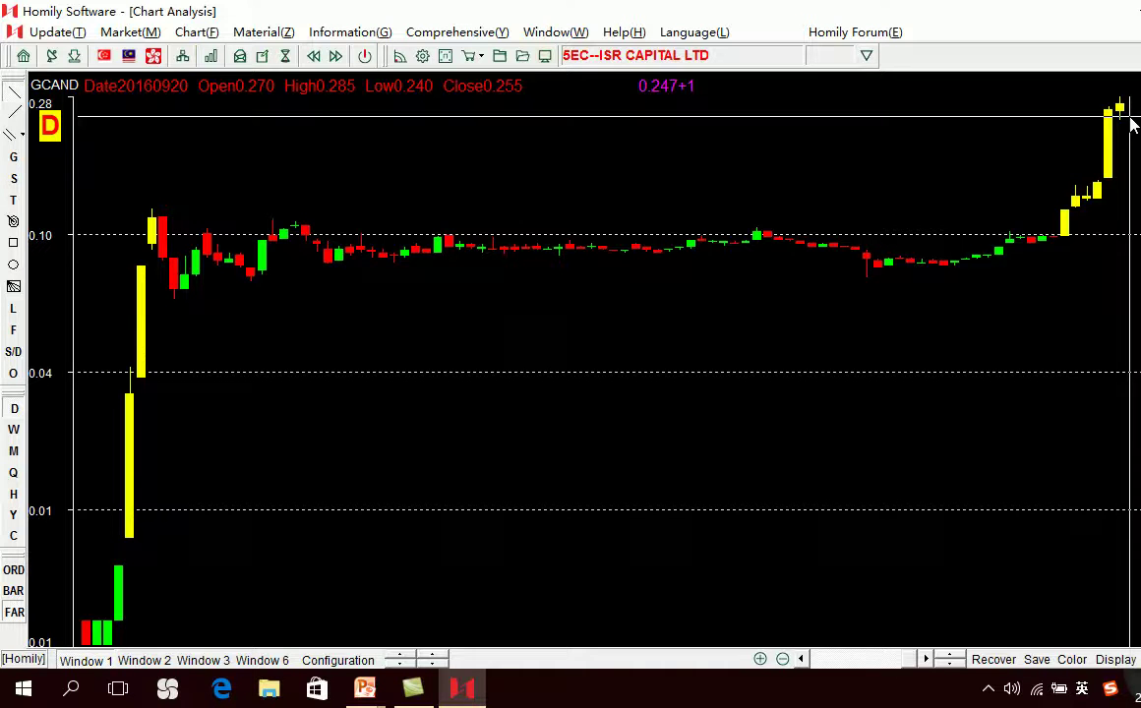
{"action": "left_click", "coordinate": [930, 293]}
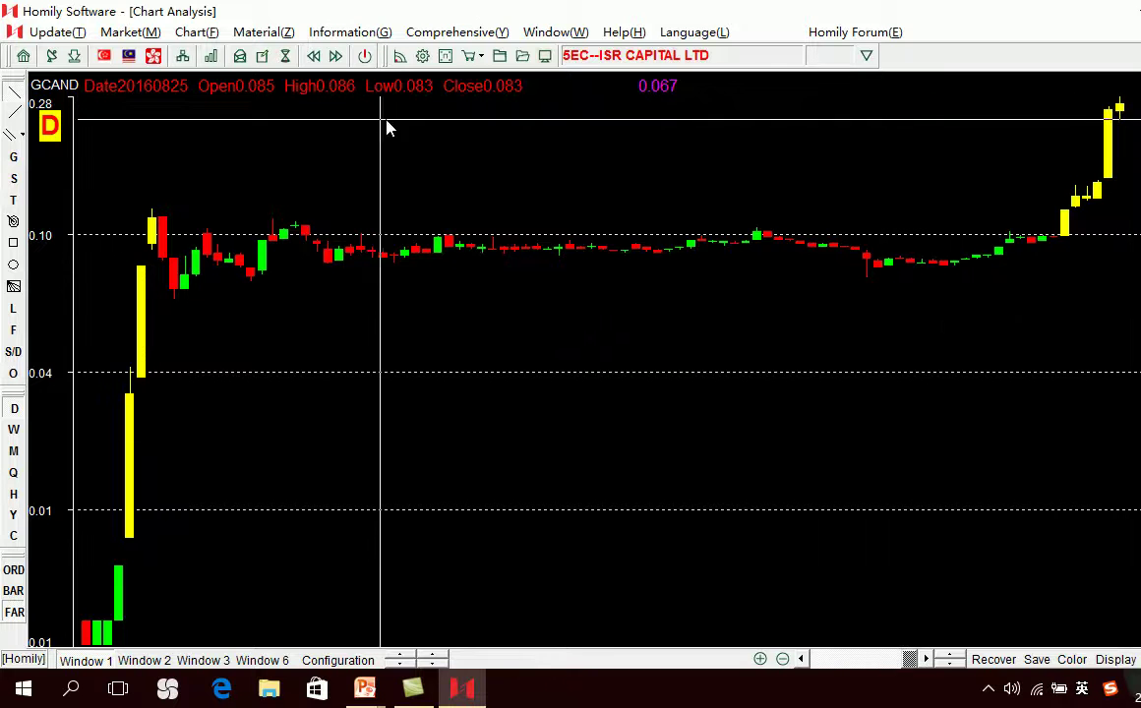
Step: Delete the current advanced program in the Signal Platform and close its advanced settings
{"action": "left_click", "coordinate": [406, 63]}
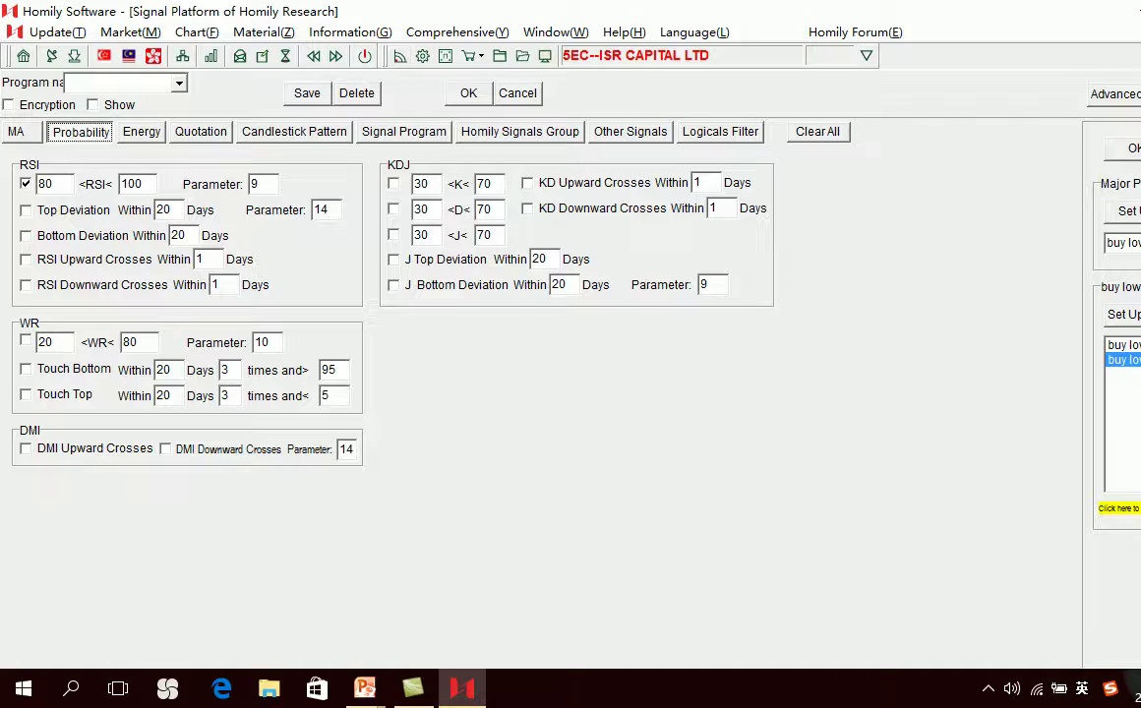
{"action": "left_click", "coordinate": [356, 92]}
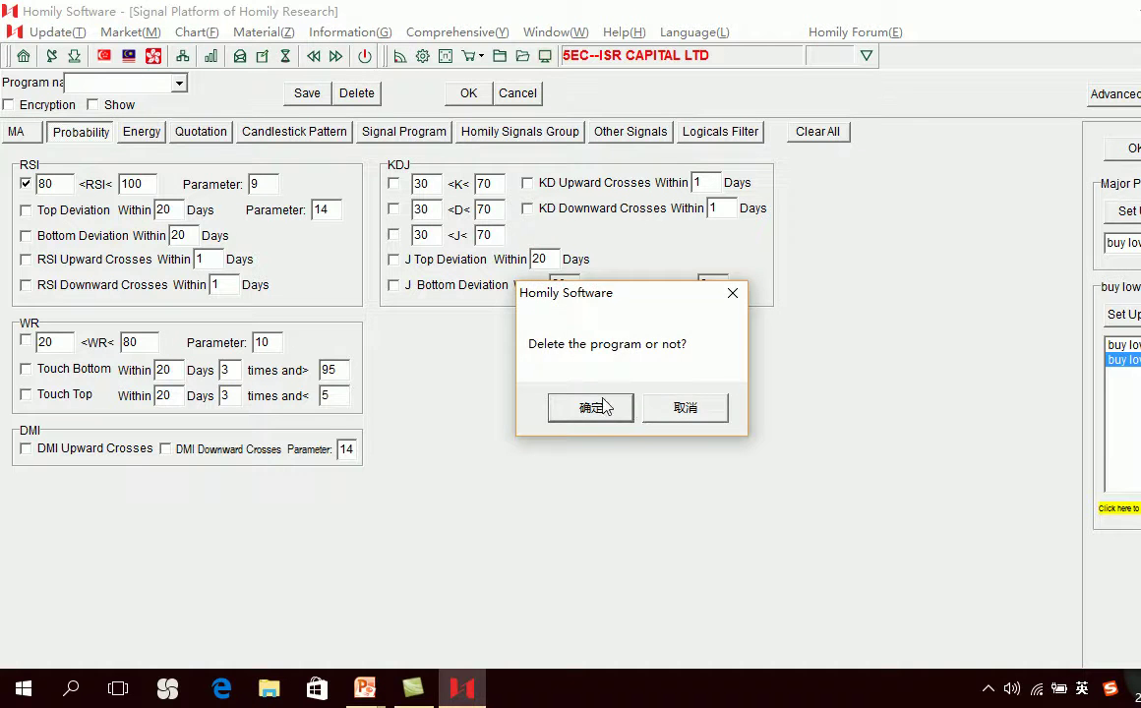
{"action": "left_click", "coordinate": [594, 405]}
{"action": "left_click", "coordinate": [1115, 93]}
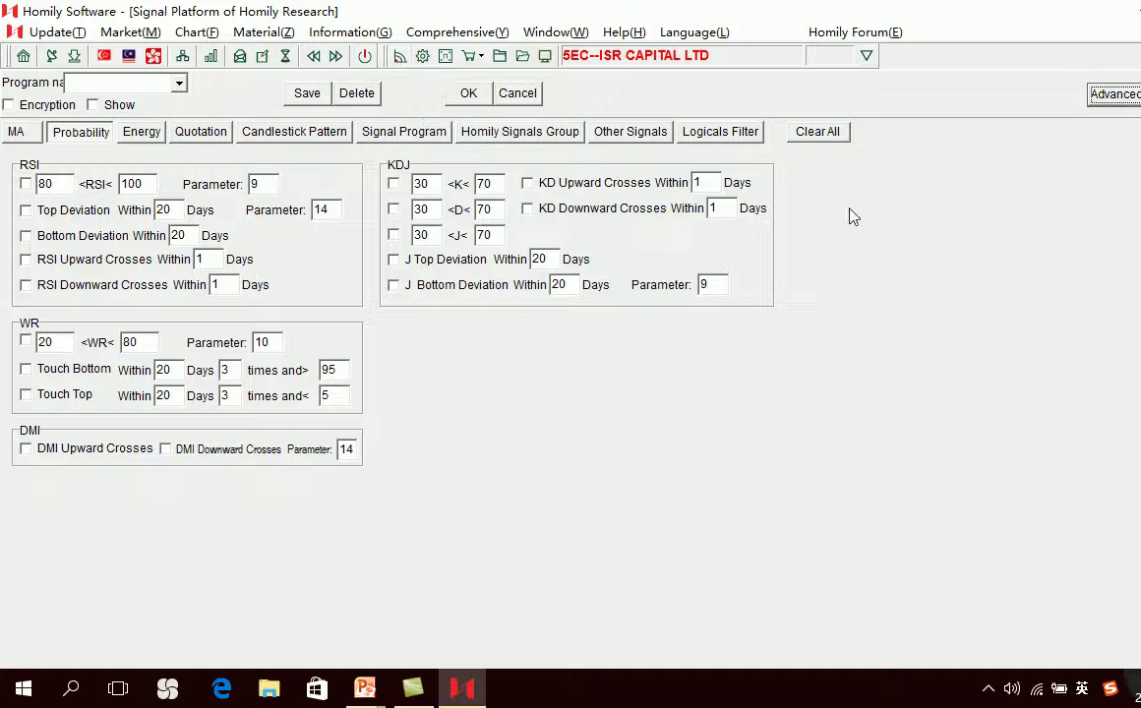
Step: Set up a new advanced major program named "buy low"
{"action": "left_click", "coordinate": [1113, 95]}
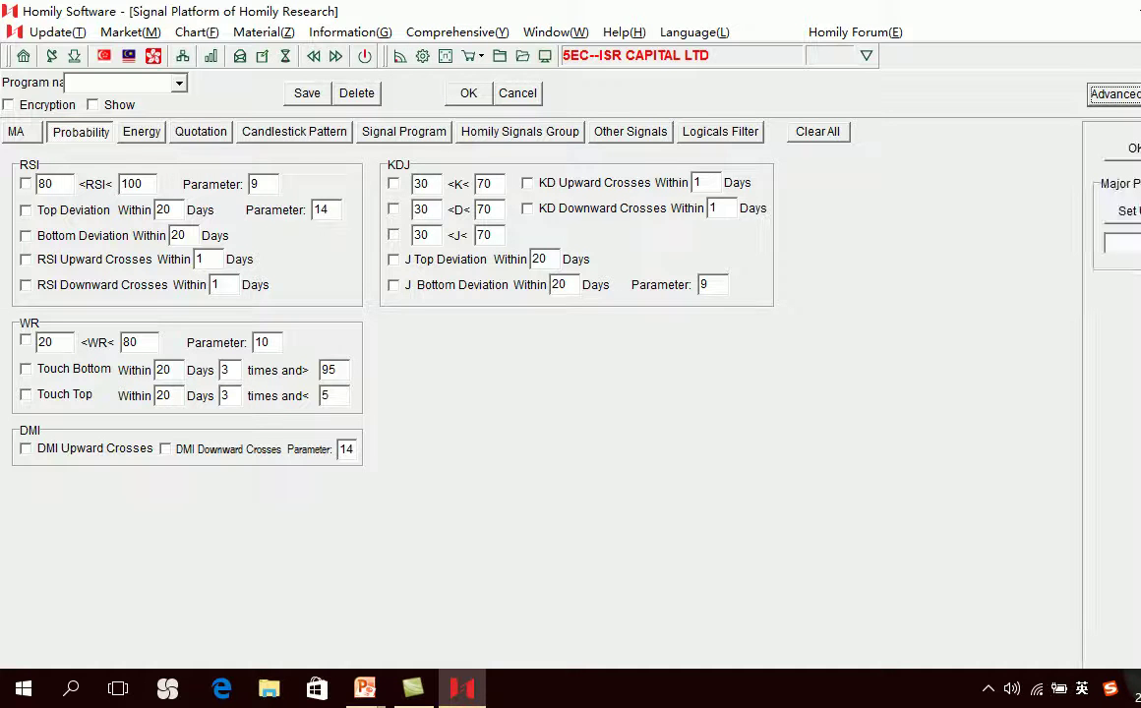
{"action": "left_click", "coordinate": [1139, 246]}
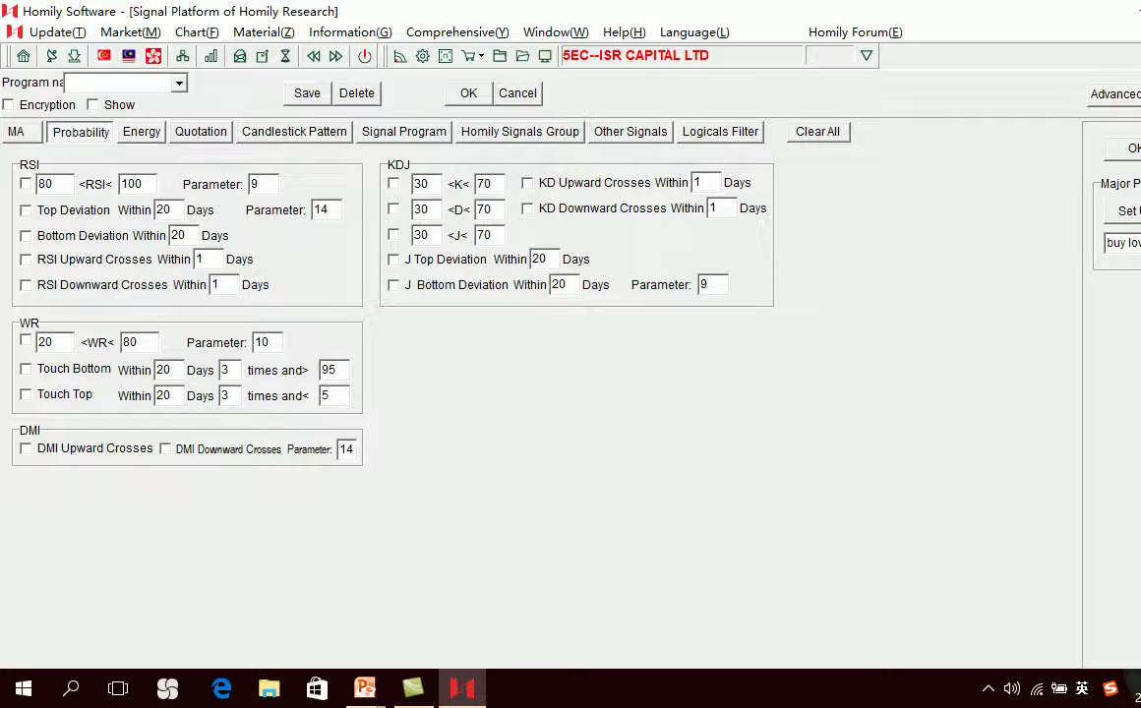
{"action": "left_click", "coordinate": [1138, 218]}
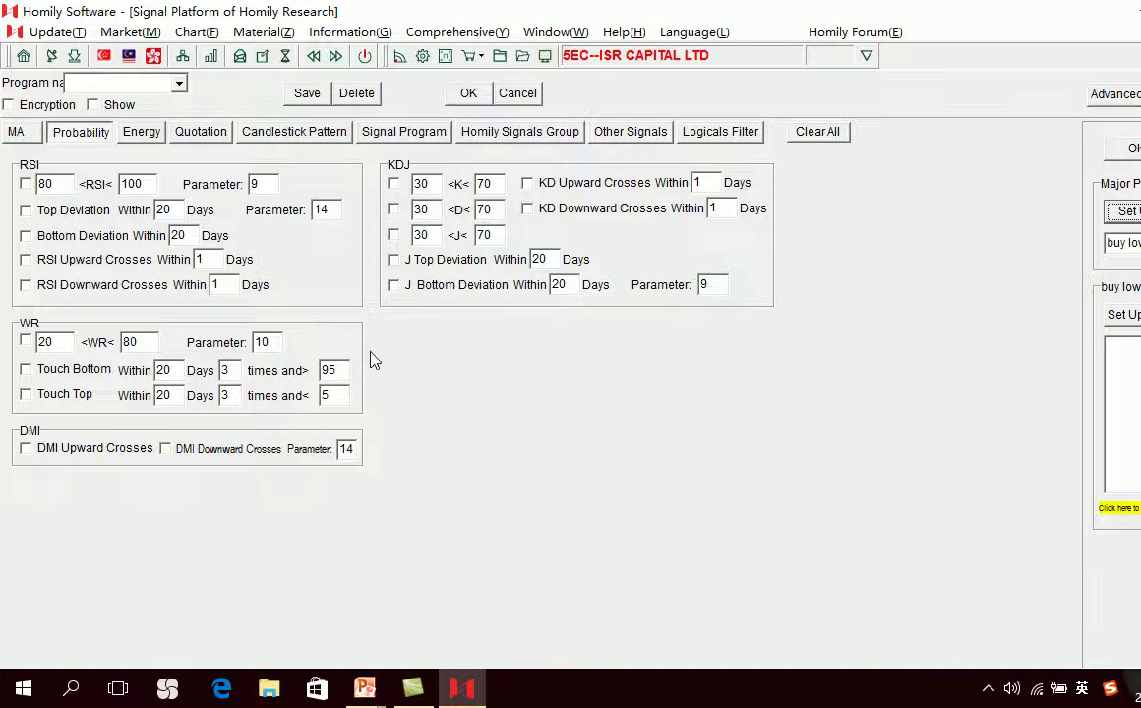
Step: Enable the RSI condition from 0 to 20 and add it as the first condition of "buy low"
{"action": "left_click", "coordinate": [26, 183]}
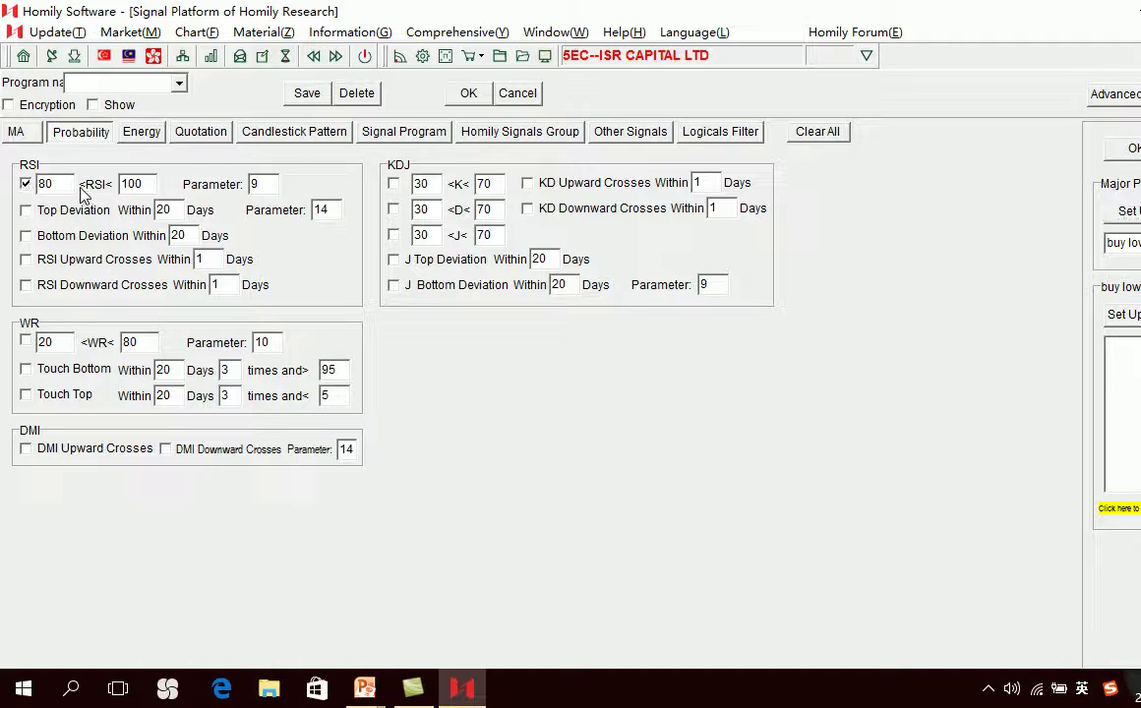
{"action": "left_click_drag", "start_coordinate": [61, 186], "coordinate": [29, 187]}
{"action": "type", "text": "0"}
{"action": "left_click_drag", "start_coordinate": [145, 184], "coordinate": [102, 185]}
{"action": "type", "text": "2"}
{"action": "left_click", "coordinate": [1136, 323]}
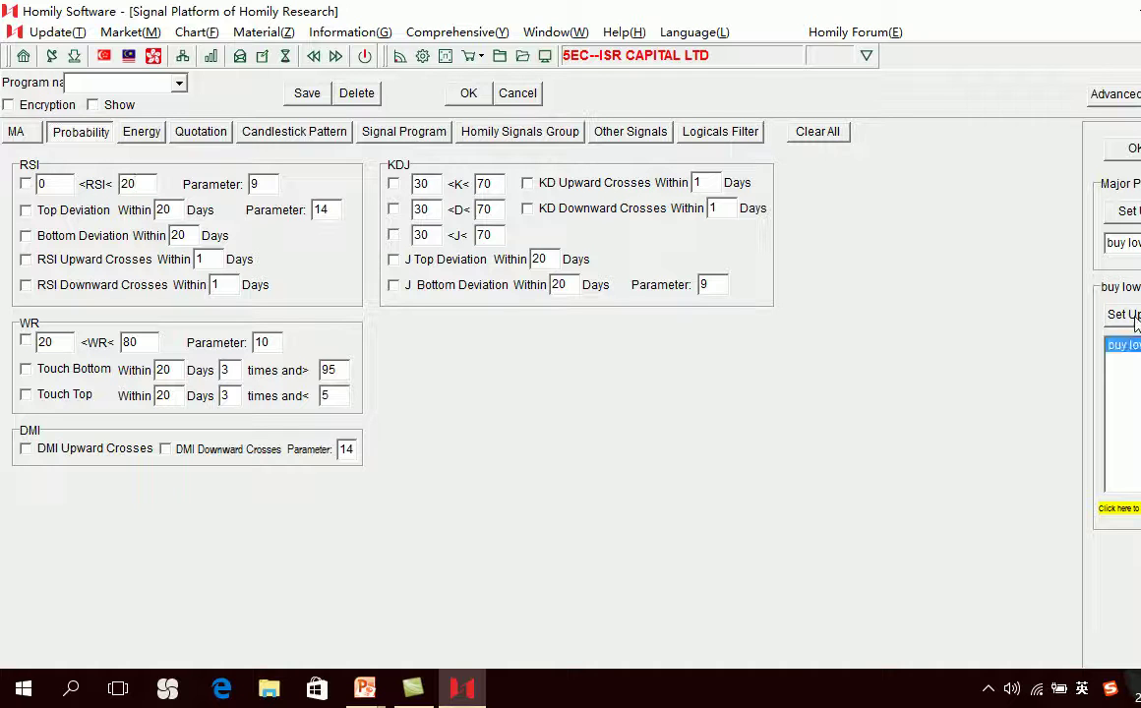
Step: Enable the RSI condition from 80 to 100, add it as the second condition of "buy low", and review both entries
{"action": "left_click", "coordinate": [26, 183]}
{"action": "type", "text": "8"}
{"action": "left_click", "coordinate": [150, 184]}
{"action": "type", "text": "100"}
{"action": "left_click", "coordinate": [1123, 316]}
{"action": "left_click", "coordinate": [1123, 359]}
{"action": "left_click", "coordinate": [1123, 344]}
{"action": "left_click", "coordinate": [1123, 359]}
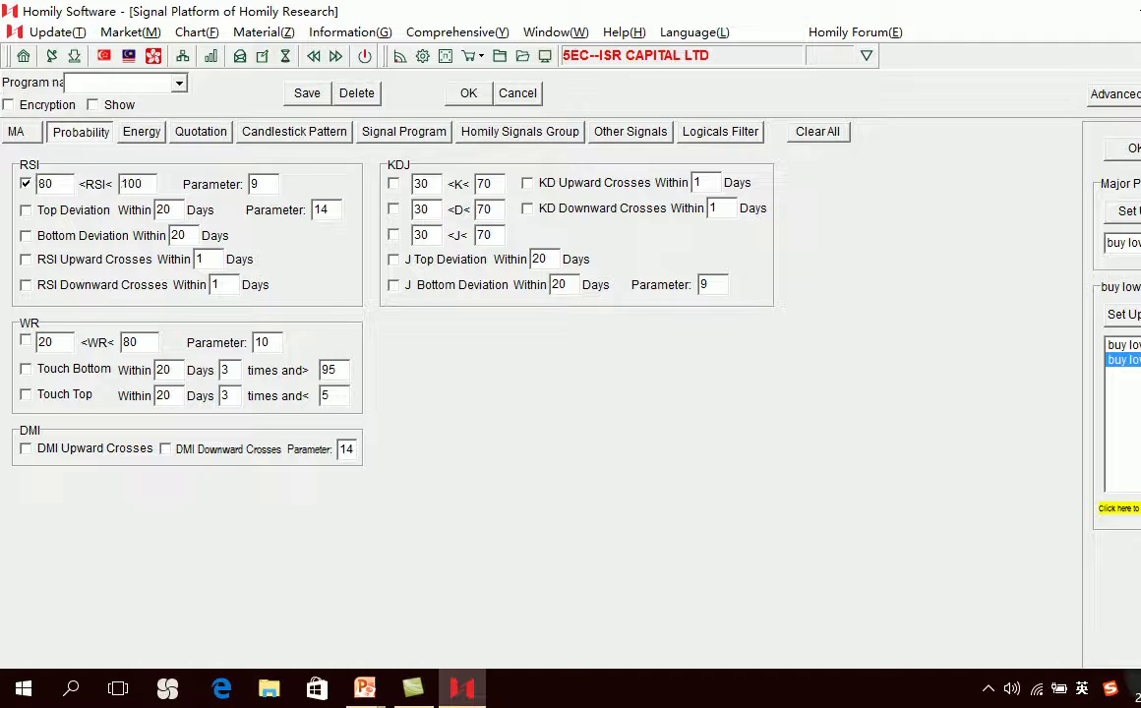
Step: Set the signal colour of the RSI 0 to 20 condition to blue and apply the program to the chart
{"action": "left_click", "coordinate": [1123, 344]}
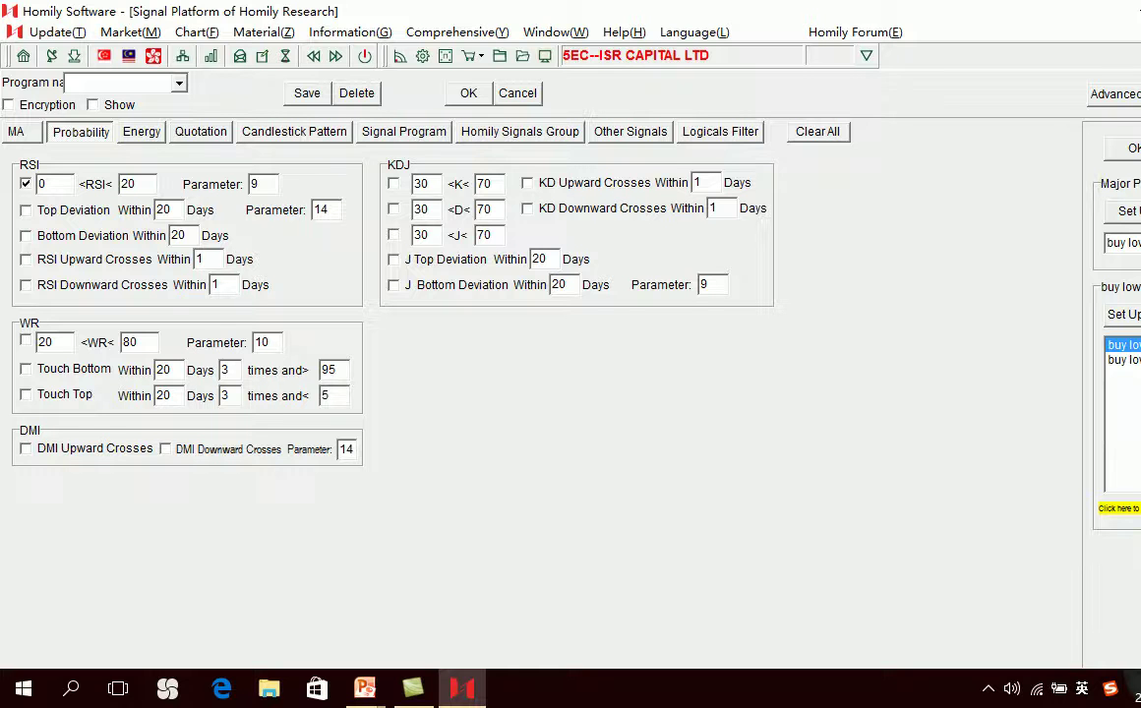
{"action": "left_click", "coordinate": [642, 254]}
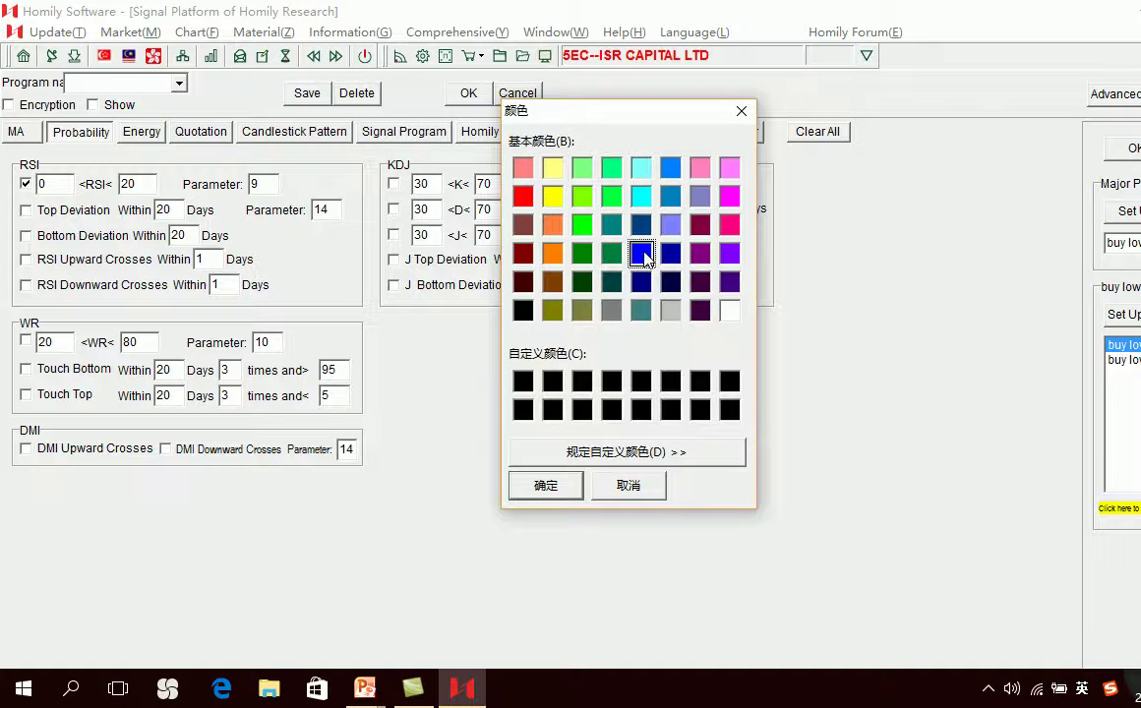
{"action": "left_click", "coordinate": [564, 489]}
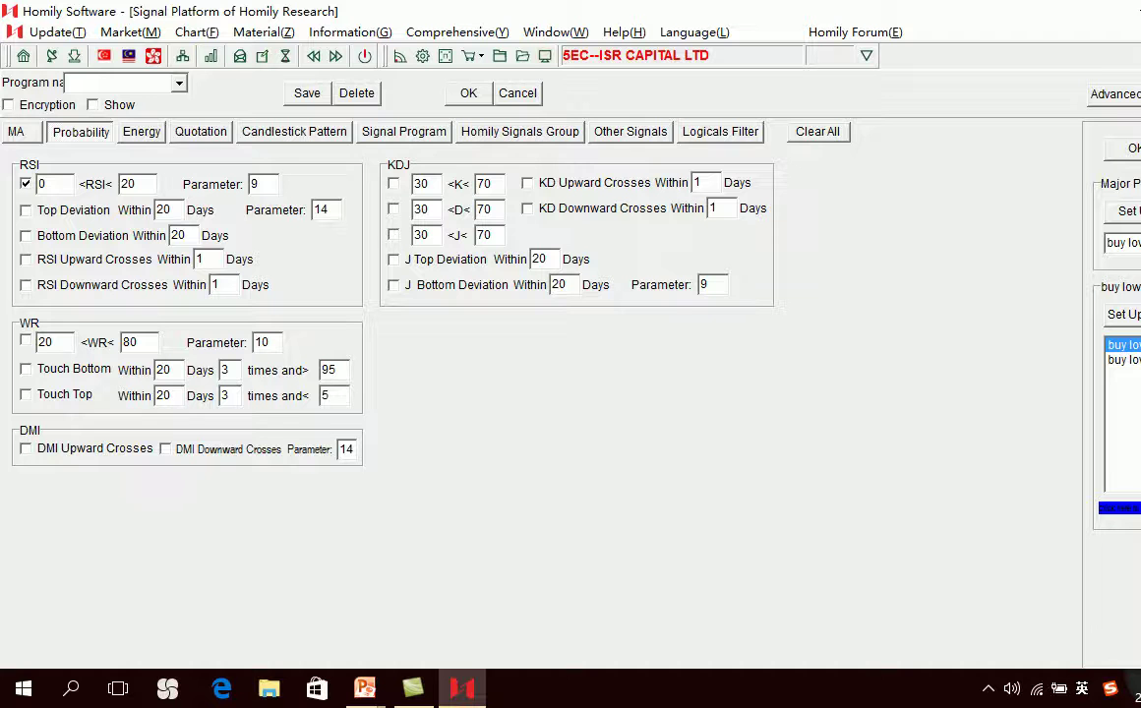
{"action": "left_click", "coordinate": [1123, 148]}
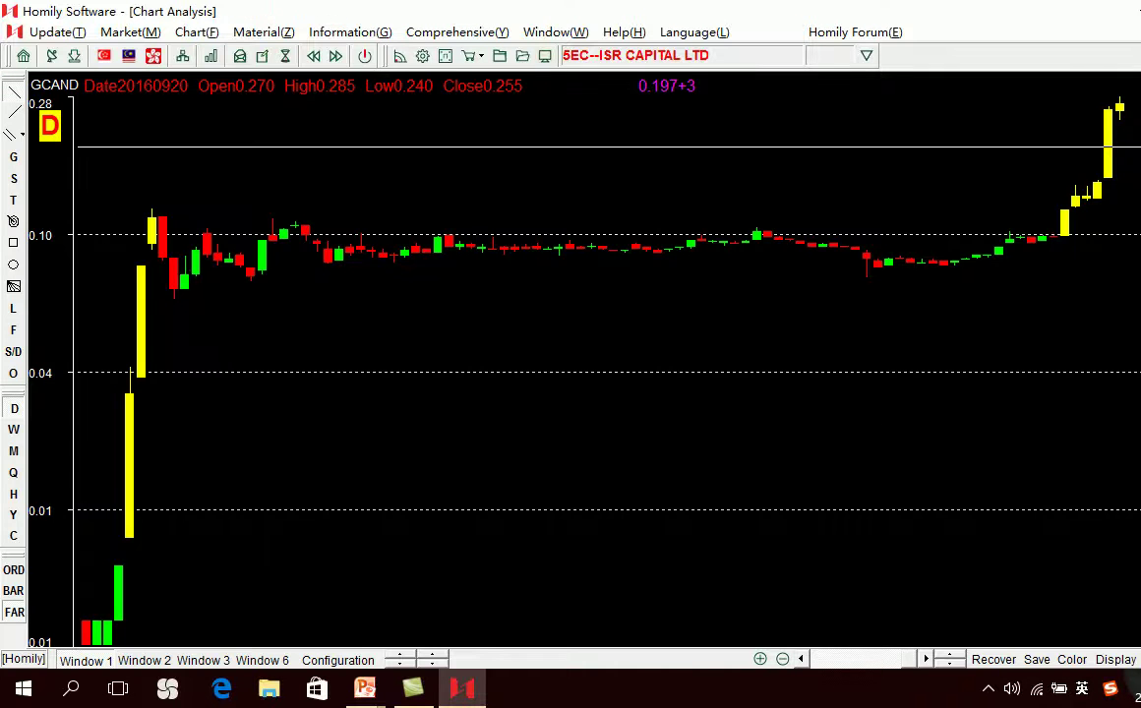
Step: Bring up the QT Vascular Ltd chart to check its blue and yellow signal candles
{"action": "key", "text": "Page_Down"}
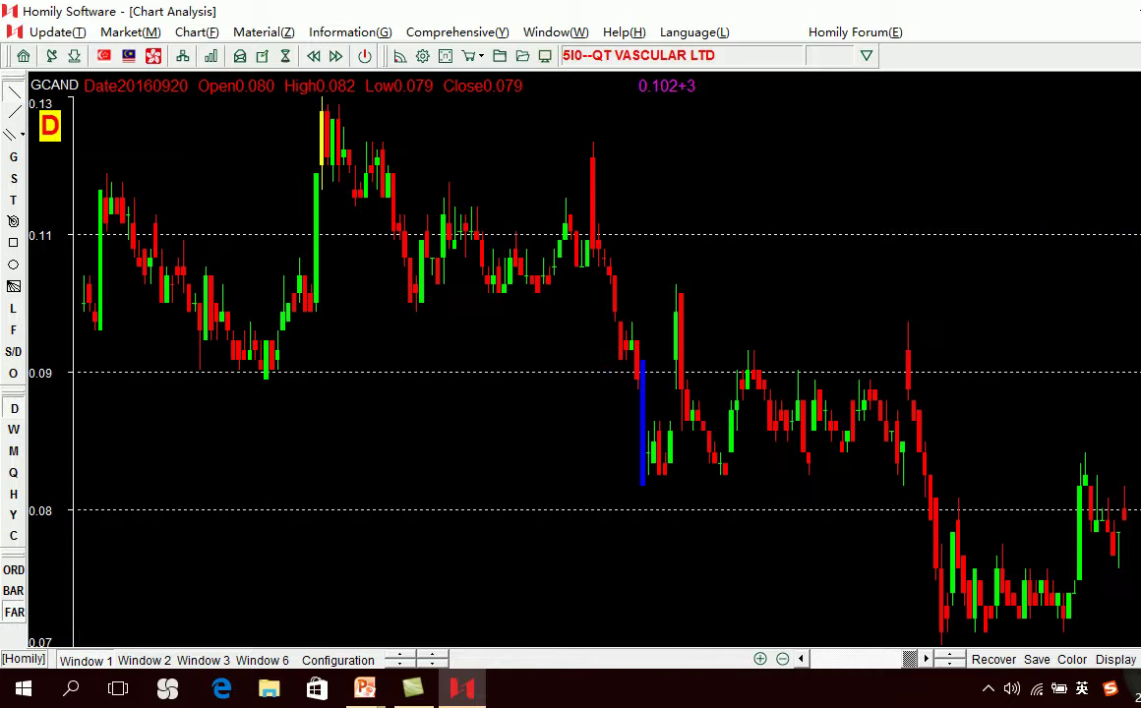
Step: Bring up the Ezra Holdings Ltd chart and examine its blue and yellow signal candles over shorter and longer periods
{"action": "key", "text": "Page_Down"}
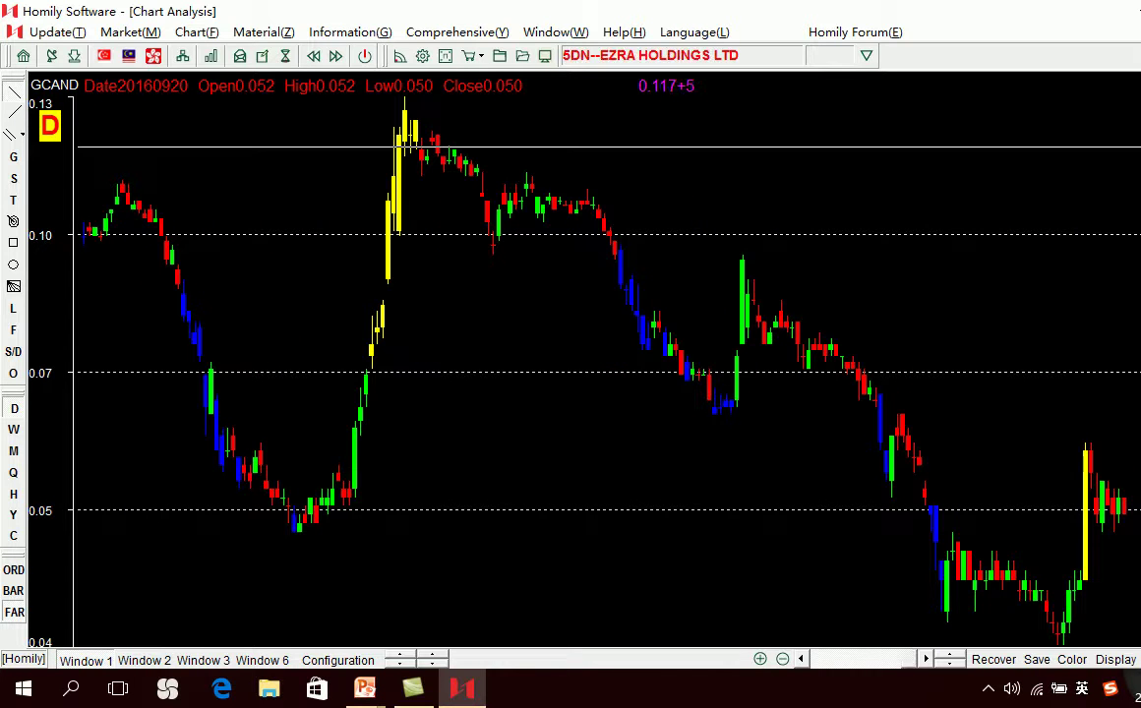
{"action": "key", "text": "Up"}
{"action": "key", "text": "Up"}
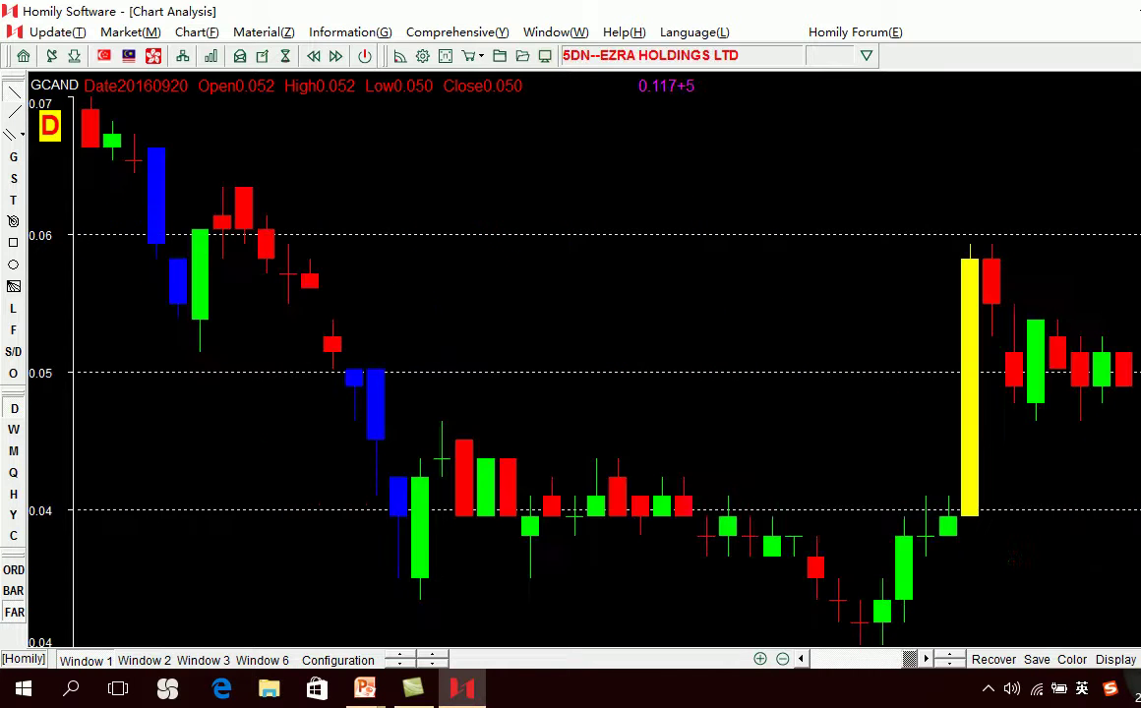
{"action": "key", "text": "Down"}
{"action": "key", "text": "Down"}
{"action": "key", "text": "Up"}
{"action": "key", "text": "Down"}
Step: Go through the Attilan Group Ltd chart to the Alliance Mineral Assets chart and view its longer price history
{"action": "key", "text": "Page_Down"}
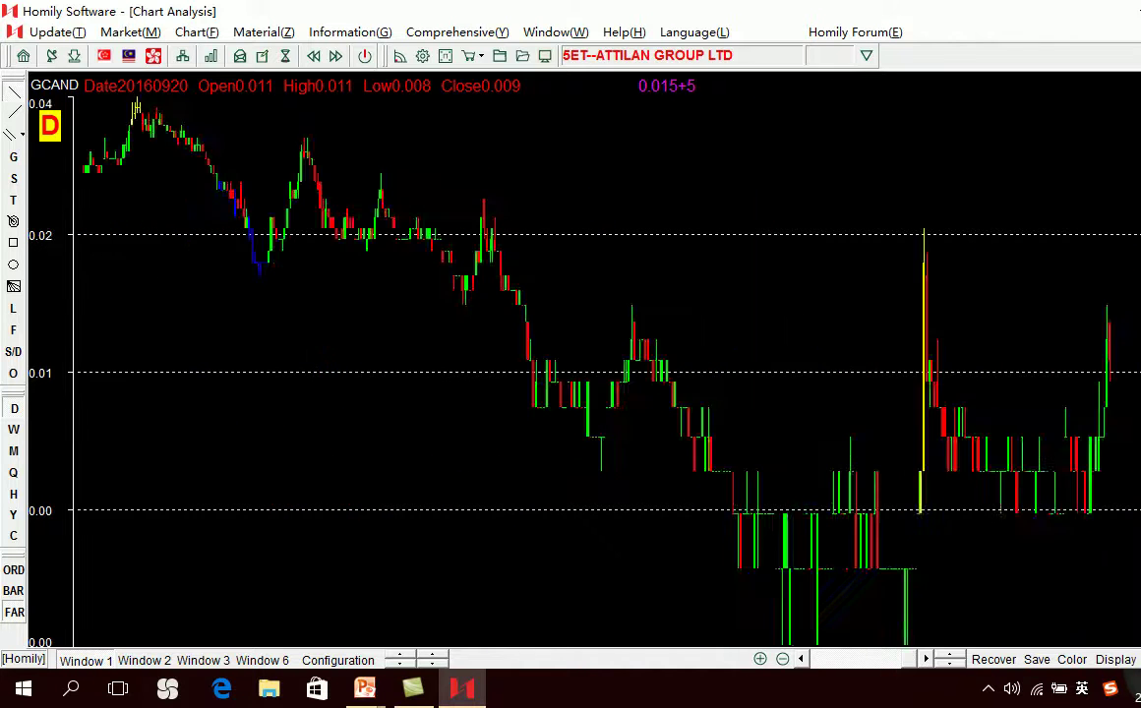
{"action": "key", "text": "Up"}
{"action": "key", "text": "Page_Down"}
{"action": "key", "text": "Up"}
{"action": "key", "text": "Down"}
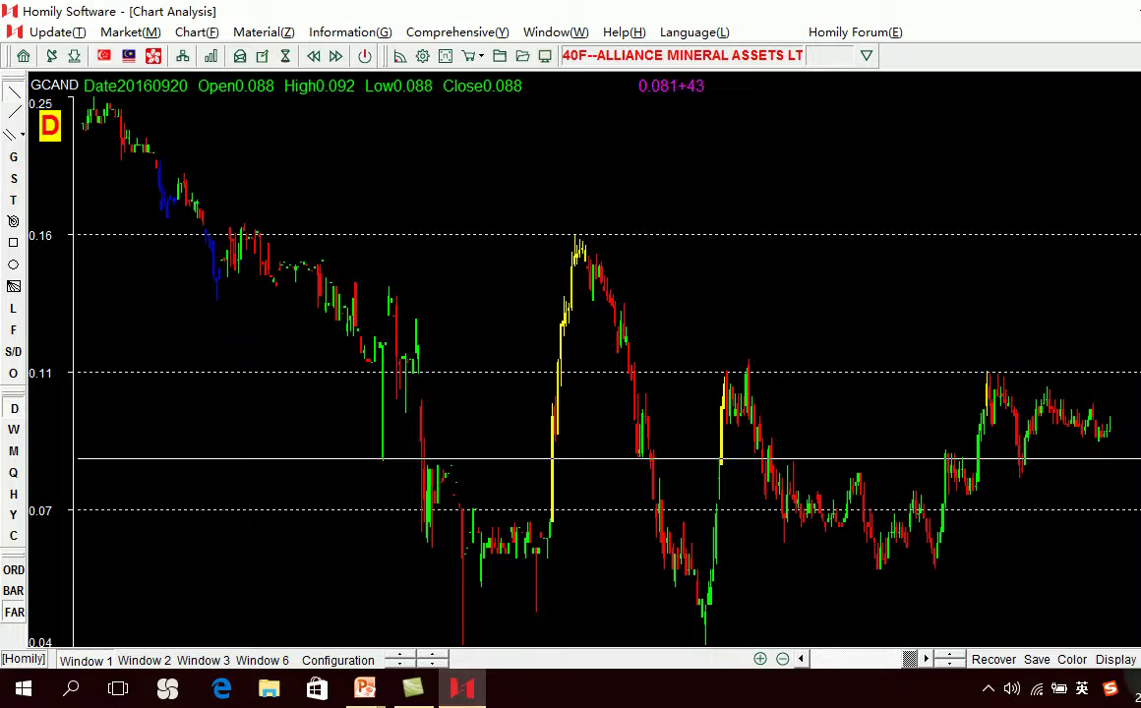
Step: Enlarge the late-2015 yellow rally on the Alliance Mineral Assets chart and inspect its first yellow candle, dated 20151123
{"action": "left_click", "coordinate": [13, 243]}
{"action": "left_click_drag", "start_coordinate": [504, 314], "coordinate": [598, 477]}
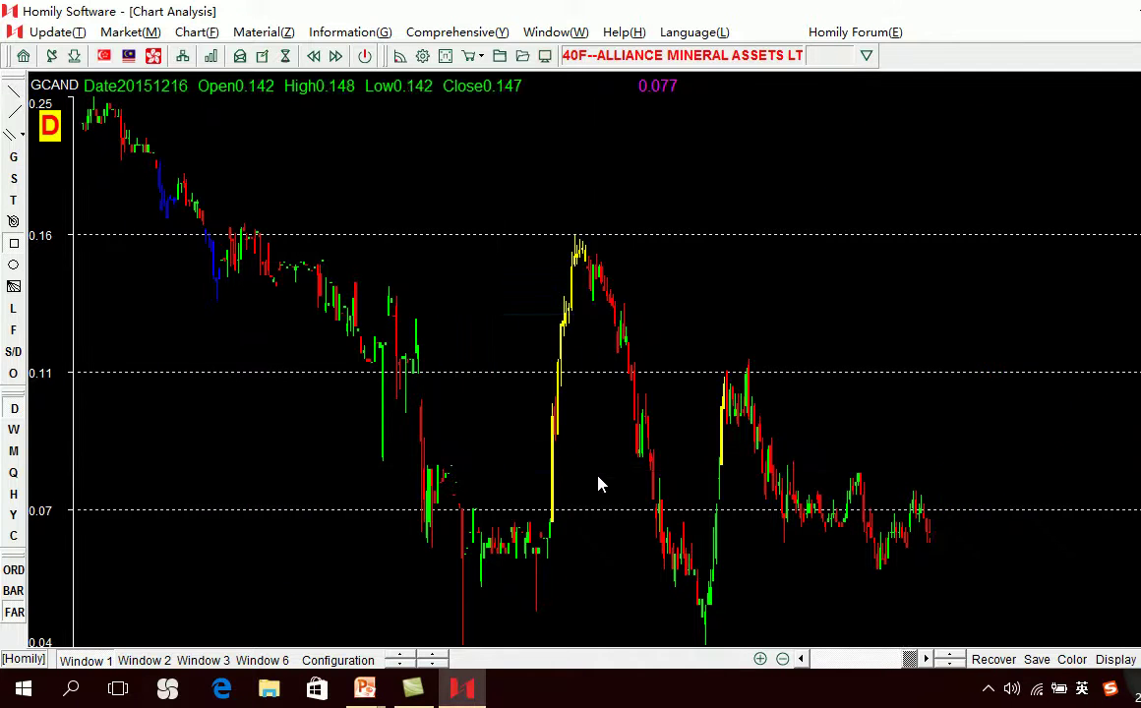
{"action": "key", "text": "Up"}
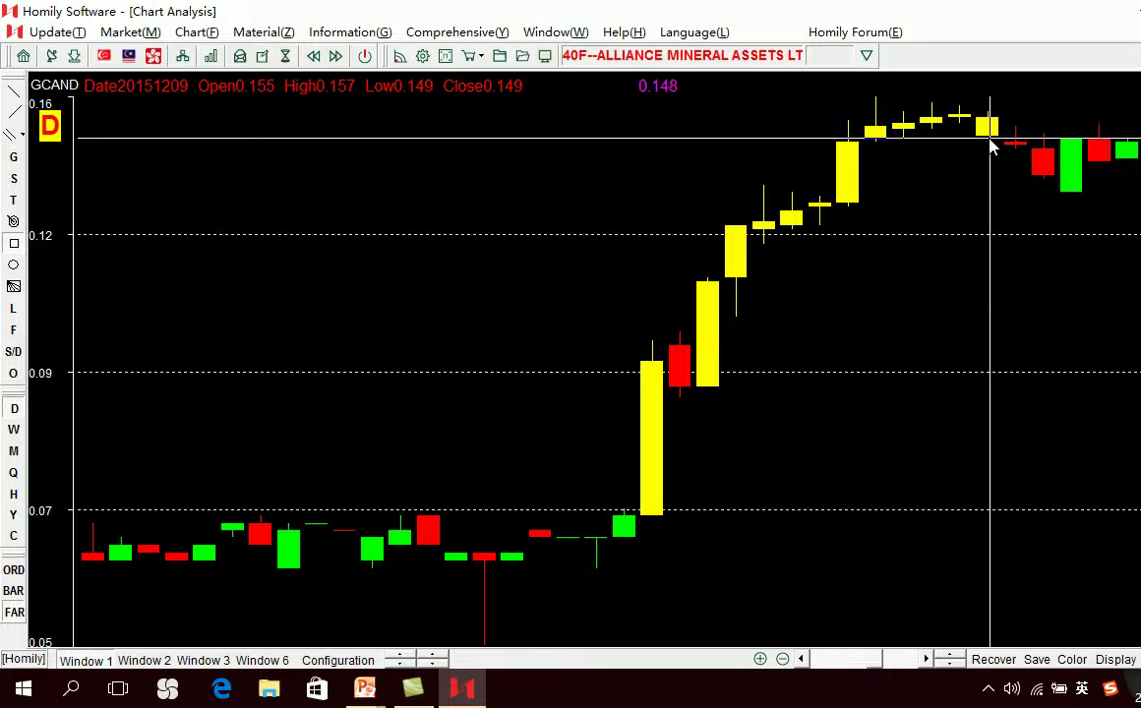
{"action": "key", "text": "Up"}
{"action": "key", "text": "Up"}
{"action": "key", "text": "Up"}
{"action": "key", "text": "Up"}
{"action": "key", "text": "Up"}
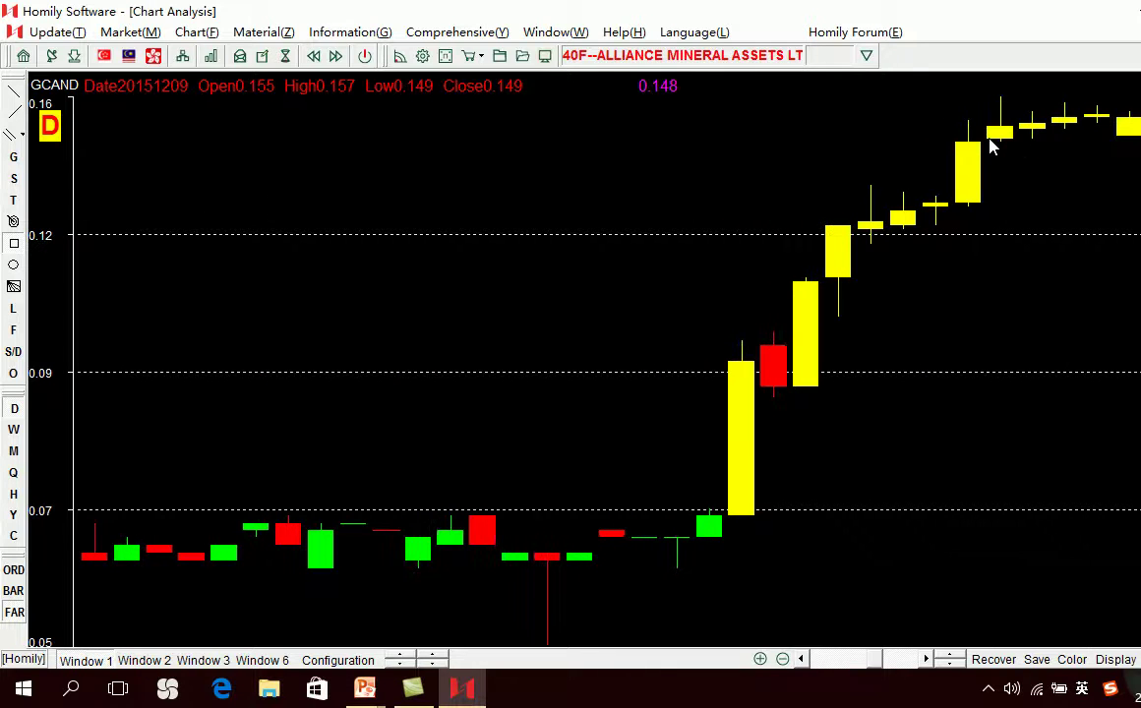
{"action": "key", "text": "Up"}
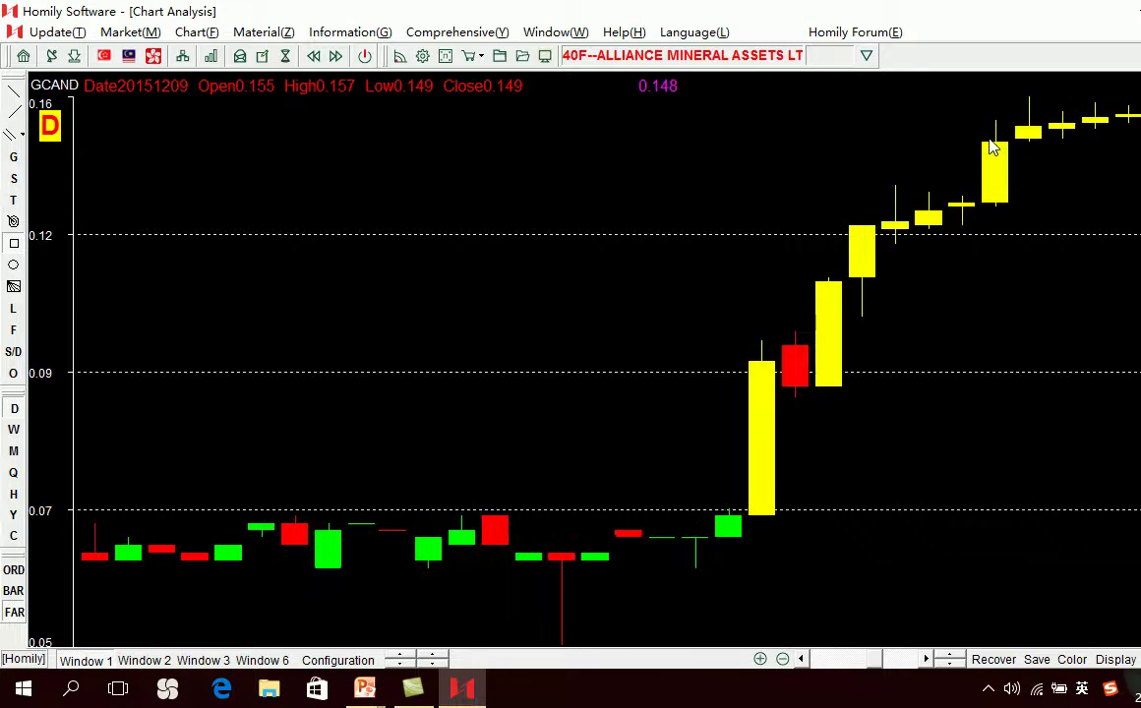
{"action": "key", "text": "Up"}
{"action": "key", "text": "Up"}
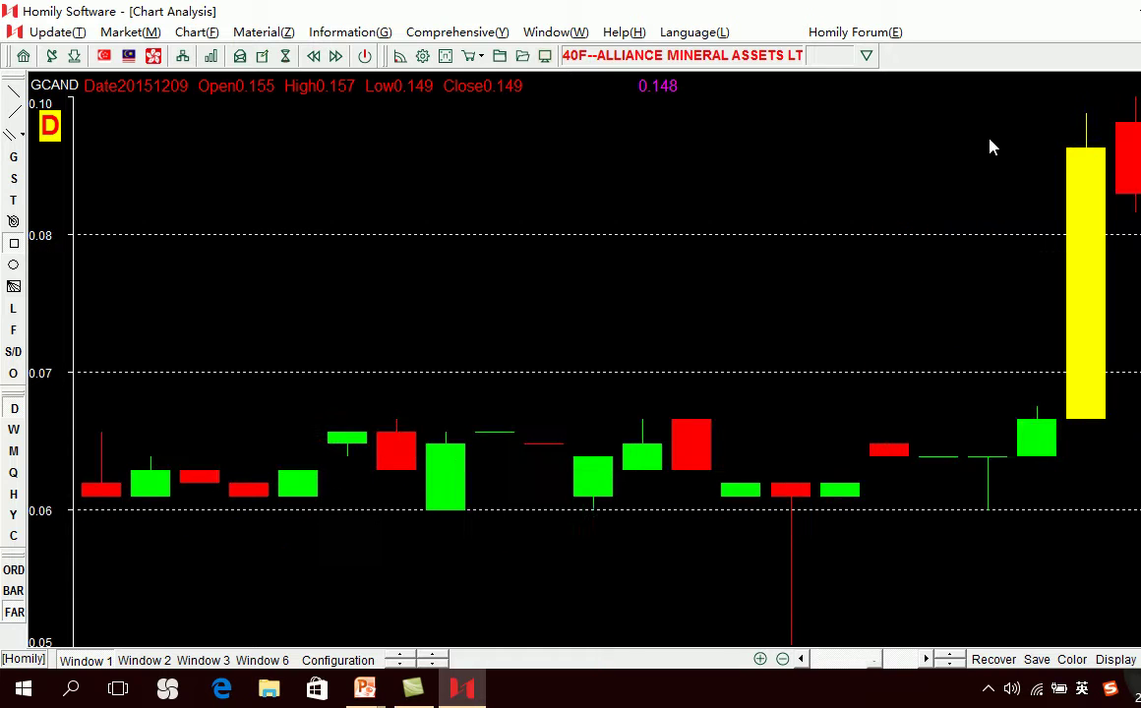
{"action": "key", "text": "Right"}
{"action": "key", "text": "Right"}
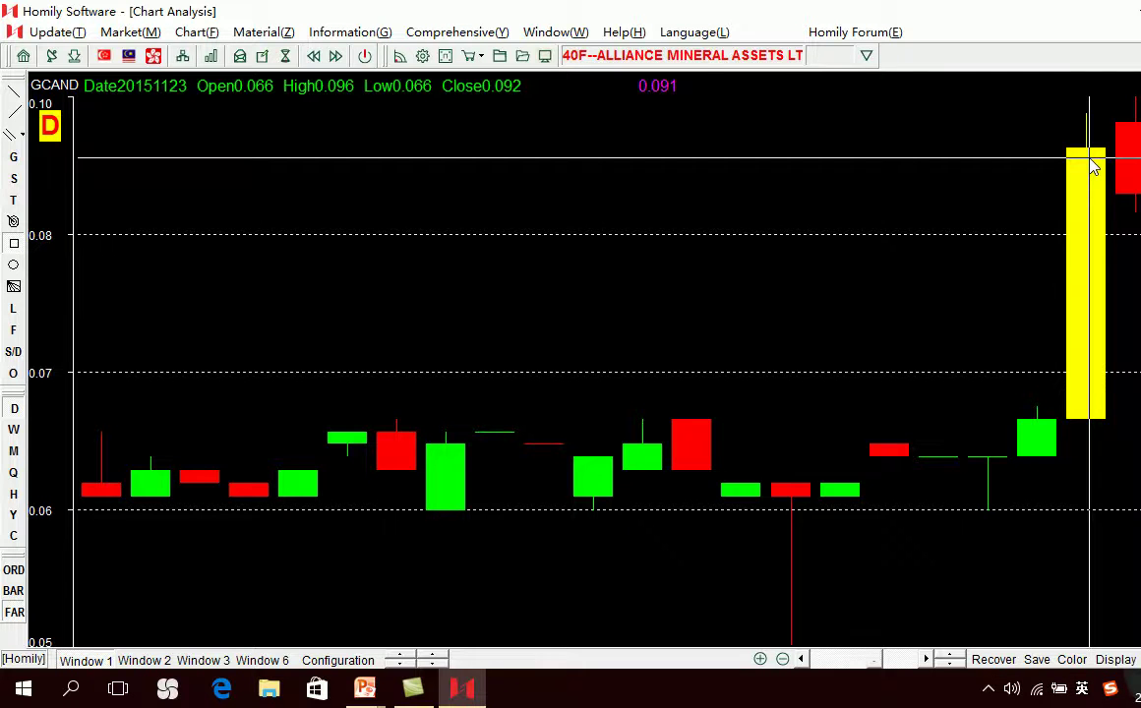
Step: Compare wider and closer views of the late-2015 rally to examine the whole run of yellow candles
{"action": "key", "text": "Down"}
{"action": "key", "text": "Down"}
{"action": "key", "text": "Down"}
{"action": "key", "text": "Down"}
{"action": "key", "text": "Down"}
{"action": "key", "text": "Down"}
{"action": "key", "text": "Down"}
{"action": "key", "text": "Down"}
{"action": "key", "text": "Down"}
{"action": "key", "text": "Down"}
{"action": "key", "text": "Down"}
{"action": "key", "text": "Down"}
{"action": "key", "text": "Down"}
{"action": "key", "text": "Down"}
{"action": "key", "text": "Down"}
{"action": "key", "text": "Down"}
{"action": "key", "text": "Down"}
{"action": "key", "text": "Down"}
{"action": "key", "text": "Up"}
{"action": "key", "text": "Up"}
{"action": "key", "text": "Up"}
{"action": "key", "text": "Up"}
{"action": "key", "text": "Up"}
{"action": "key", "text": "Up"}
{"action": "key", "text": "Down"}
{"action": "key", "text": "Up"}
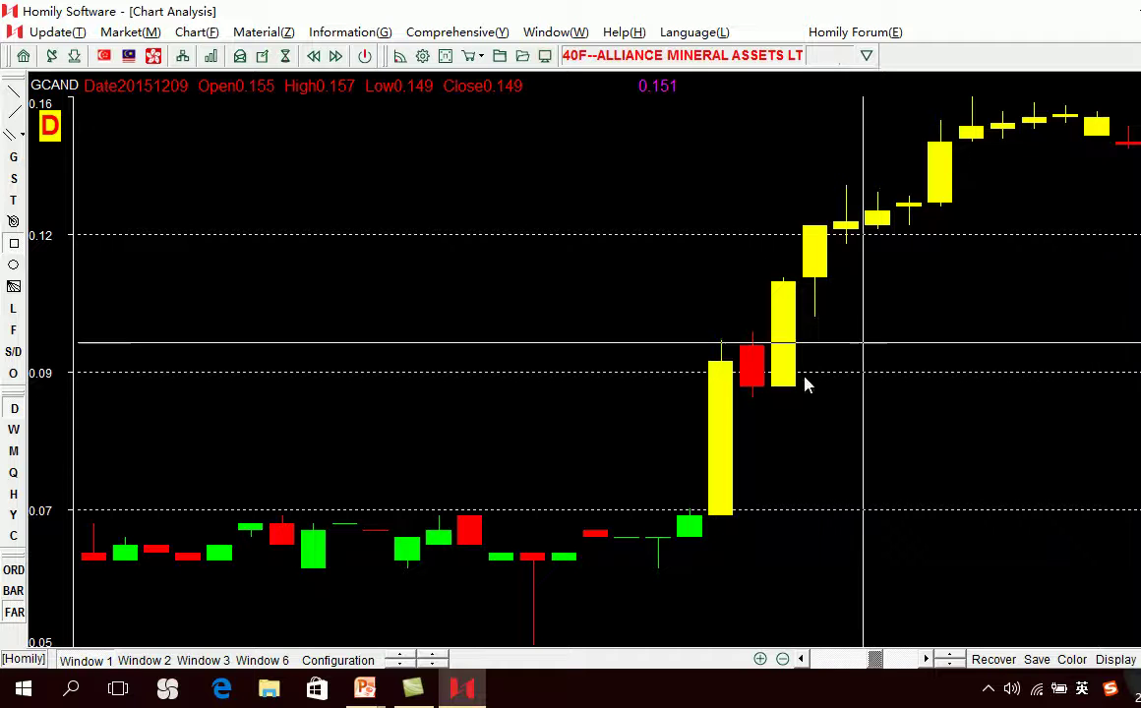
Step: Examine the price movement after the December 2015 yellow candles up to the candle dated 20160225
{"action": "key", "text": "Down"}
{"action": "key", "text": "Down"}
{"action": "key", "text": "Down"}
{"action": "key", "text": "Down"}
{"action": "key", "text": "Down"}
{"action": "key", "text": "Down"}
{"action": "key", "text": "Down"}
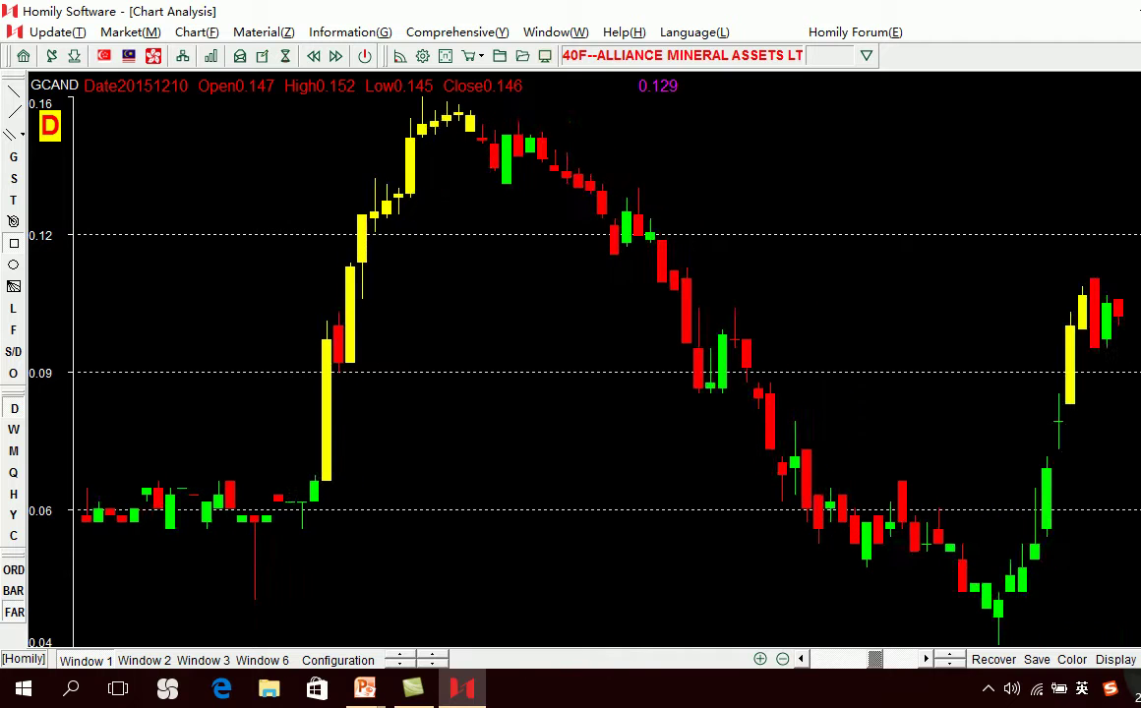
{"action": "key", "text": "Up"}
{"action": "key", "text": "Up"}
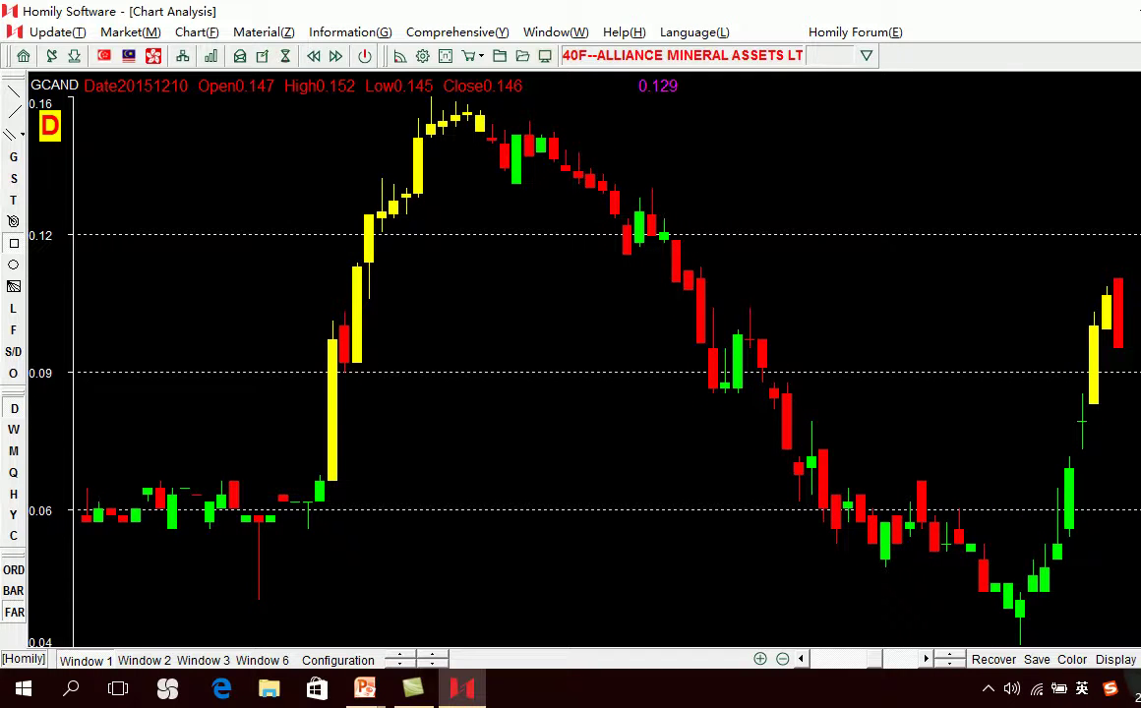
{"action": "left_click", "coordinate": [1127, 335]}
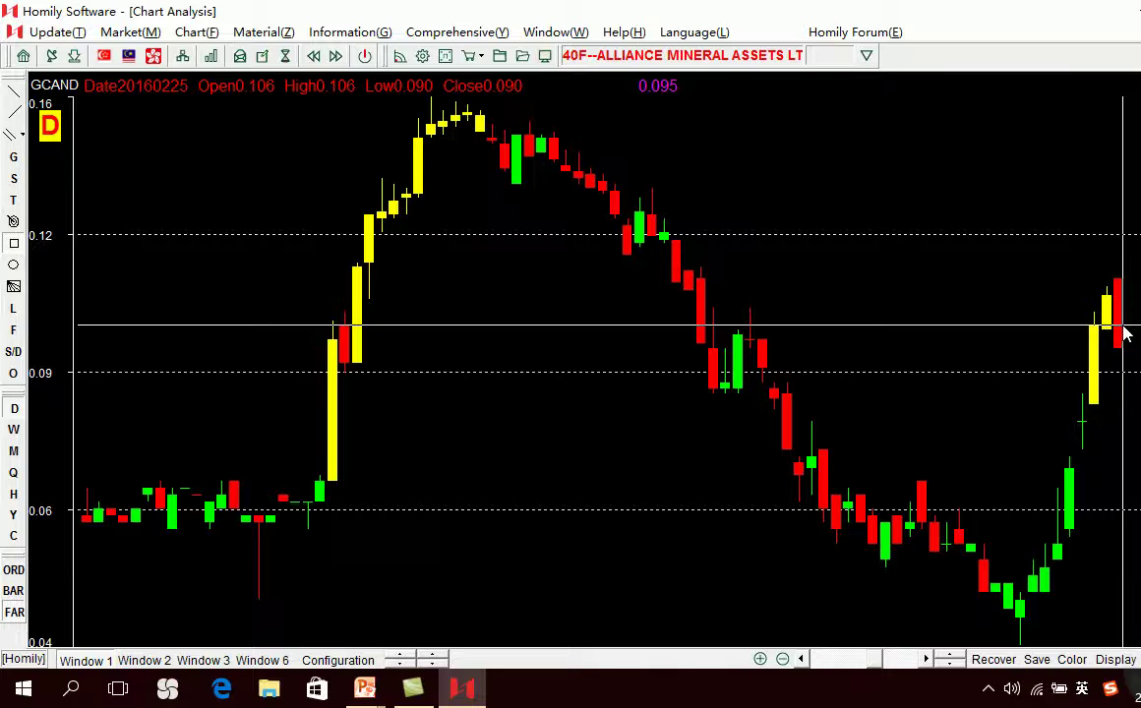
Step: Extend the displayed period to August 2016 to compare the 2016 yellow signals with the first rally
{"action": "key", "text": "Down"}
{"action": "key", "text": "Down"}
{"action": "key", "text": "Down"}
{"action": "key", "text": "Down"}
{"action": "key", "text": "Down"}
{"action": "key", "text": "Down"}
{"action": "key", "text": "Down"}
{"action": "key", "text": "Down"}
{"action": "key", "text": "Down"}
{"action": "key", "text": "Down"}
{"action": "key", "text": "Down"}
{"action": "key", "text": "Down"}
{"action": "key", "text": "Down"}
{"action": "key", "text": "Down"}
{"action": "key", "text": "Down"}
{"action": "key", "text": "Down"}
{"action": "key", "text": "Down"}
{"action": "key", "text": "Down"}
{"action": "key", "text": "Down"}
{"action": "key", "text": "Down"}
{"action": "key", "text": "Down"}
{"action": "key", "text": "Down"}
{"action": "key", "text": "Down"}
{"action": "key", "text": "Down"}
{"action": "key", "text": "Down"}
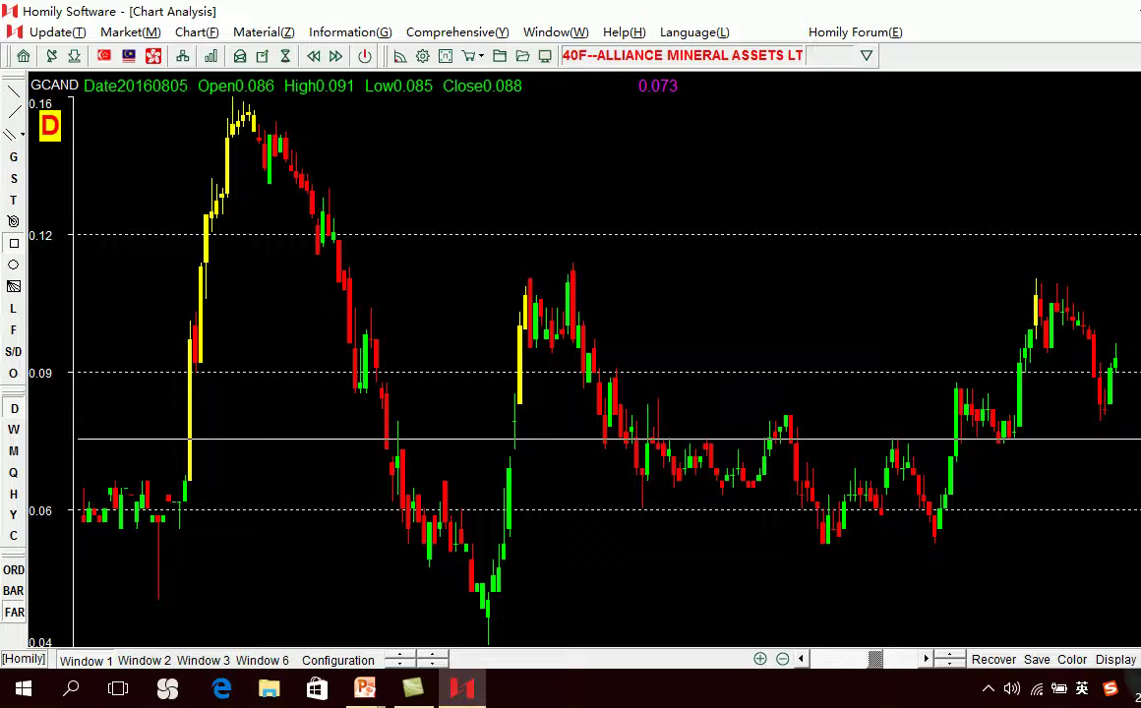
Step: Enlarge the yellow candle dated 20160715 and examine the price movement that follows it
{"action": "left_click_drag", "start_coordinate": [956, 300], "coordinate": [1042, 415]}
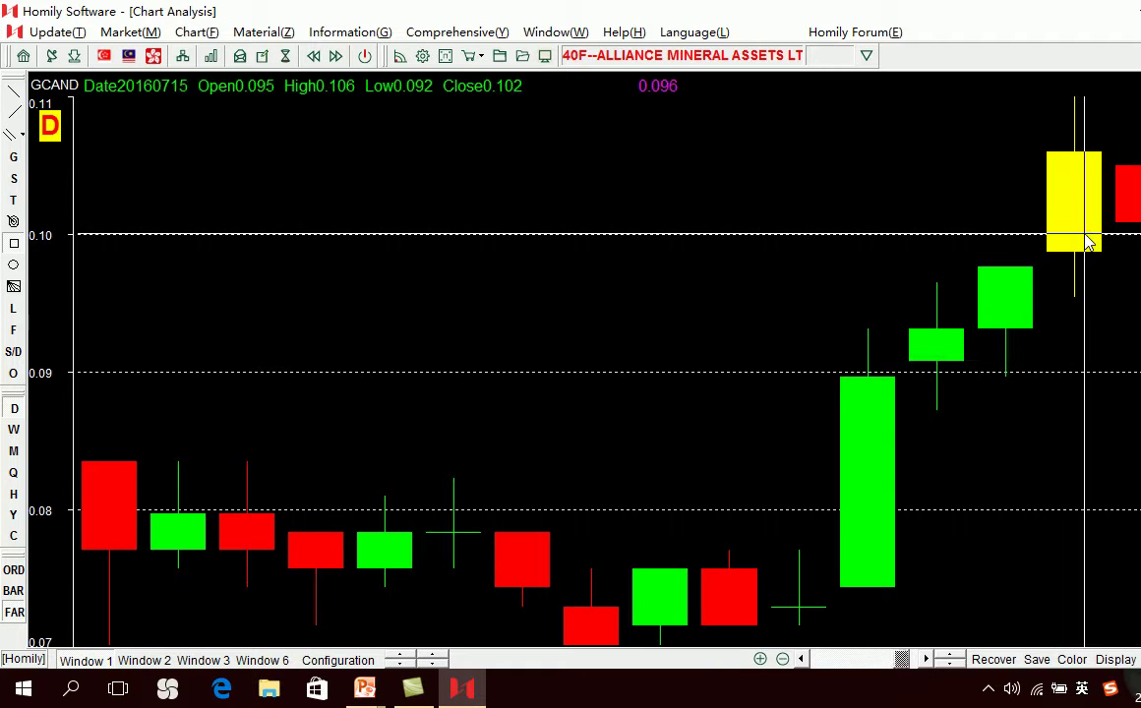
{"action": "key", "text": "Down"}
{"action": "key", "text": "Down"}
{"action": "key", "text": "Down"}
{"action": "key", "text": "Down"}
{"action": "key", "text": "Down"}
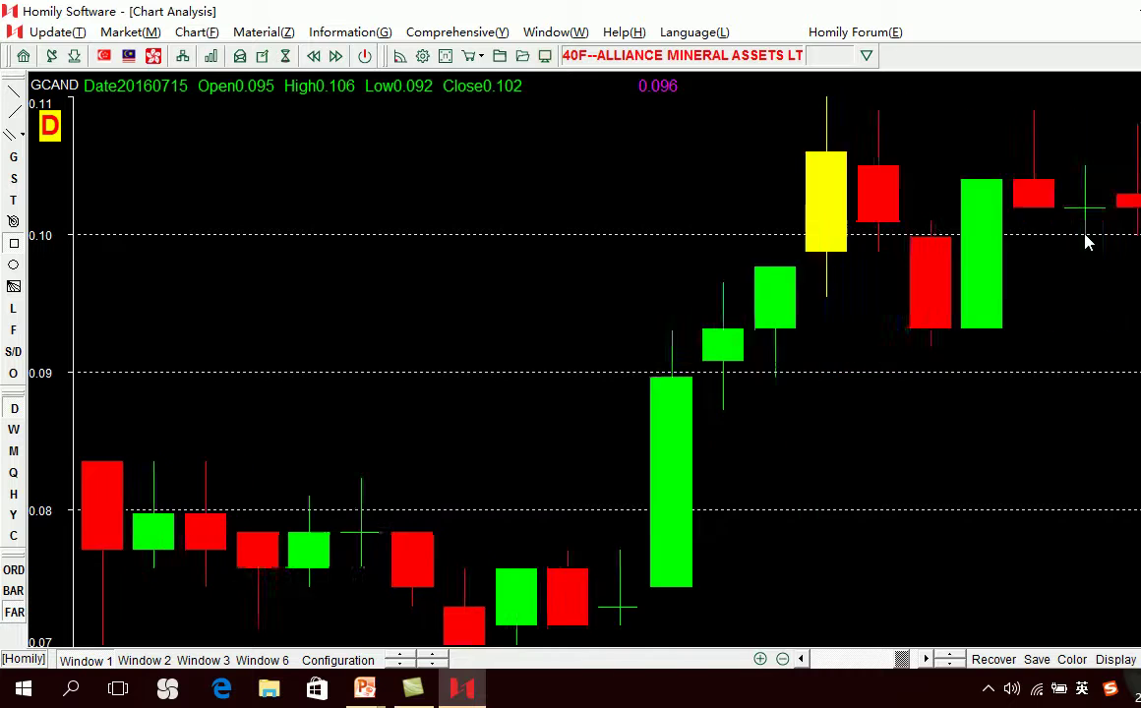
{"action": "key", "text": "Down"}
{"action": "key", "text": "Down"}
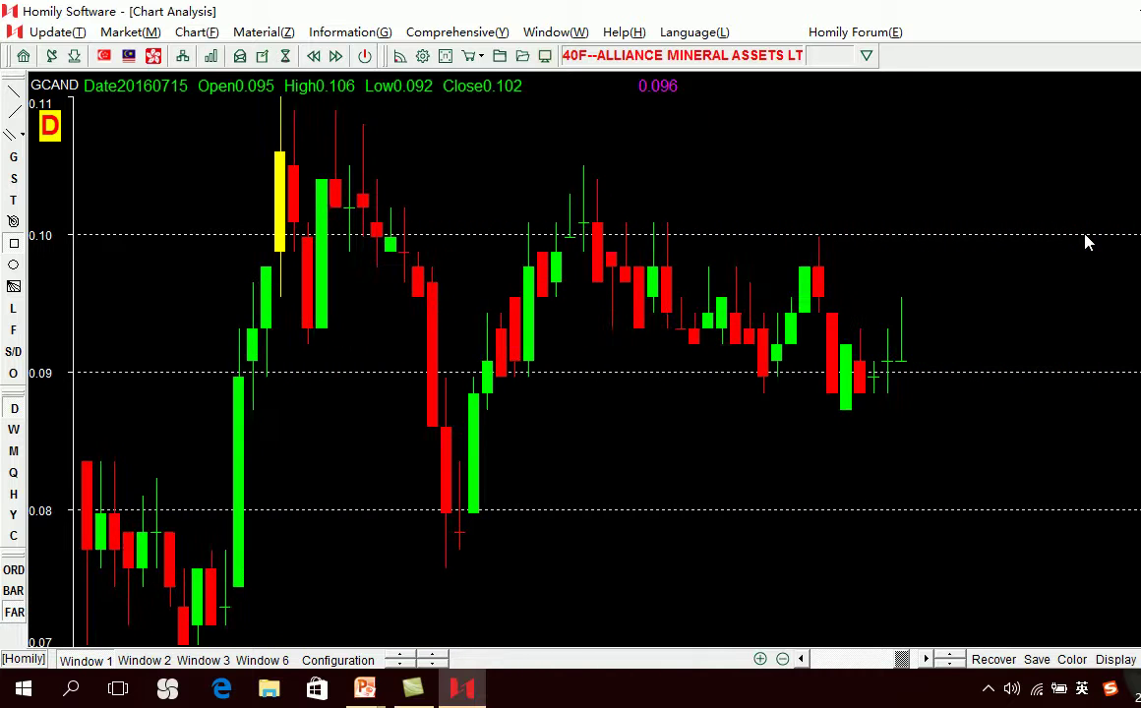
Step: Switch to the PowerPoint slide show and advance to the "Overbought and Oversold of RSI" slide
{"action": "mouse_move", "coordinate": [374, 681]}
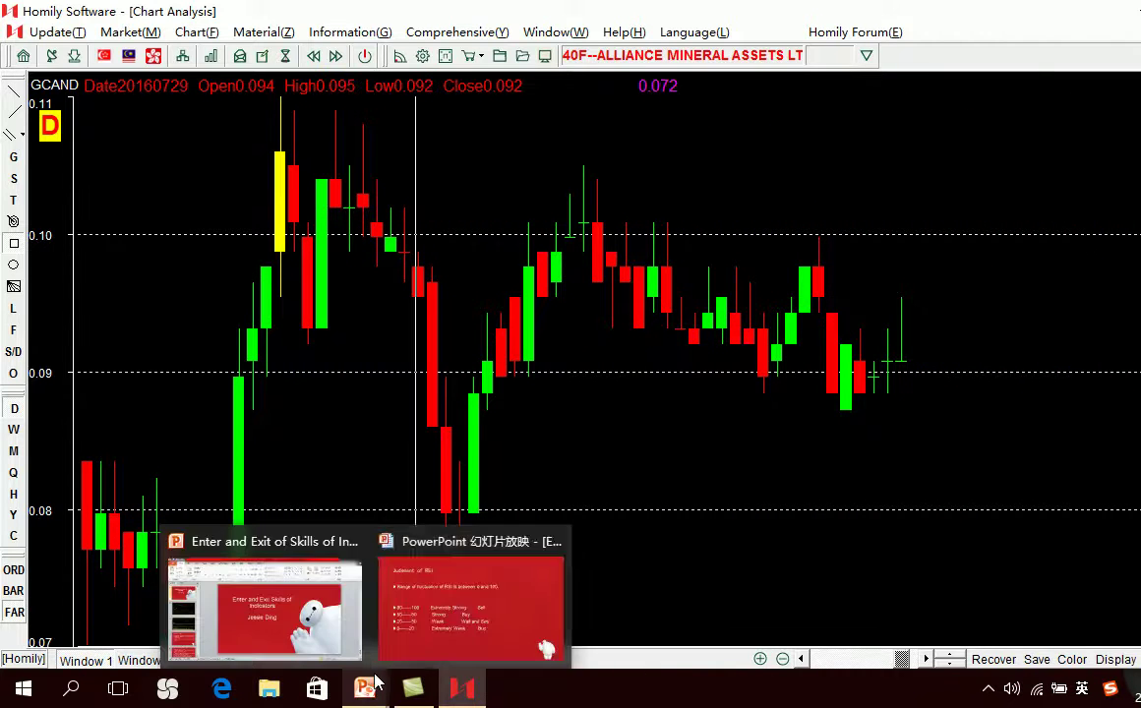
{"action": "left_click", "coordinate": [471, 600]}
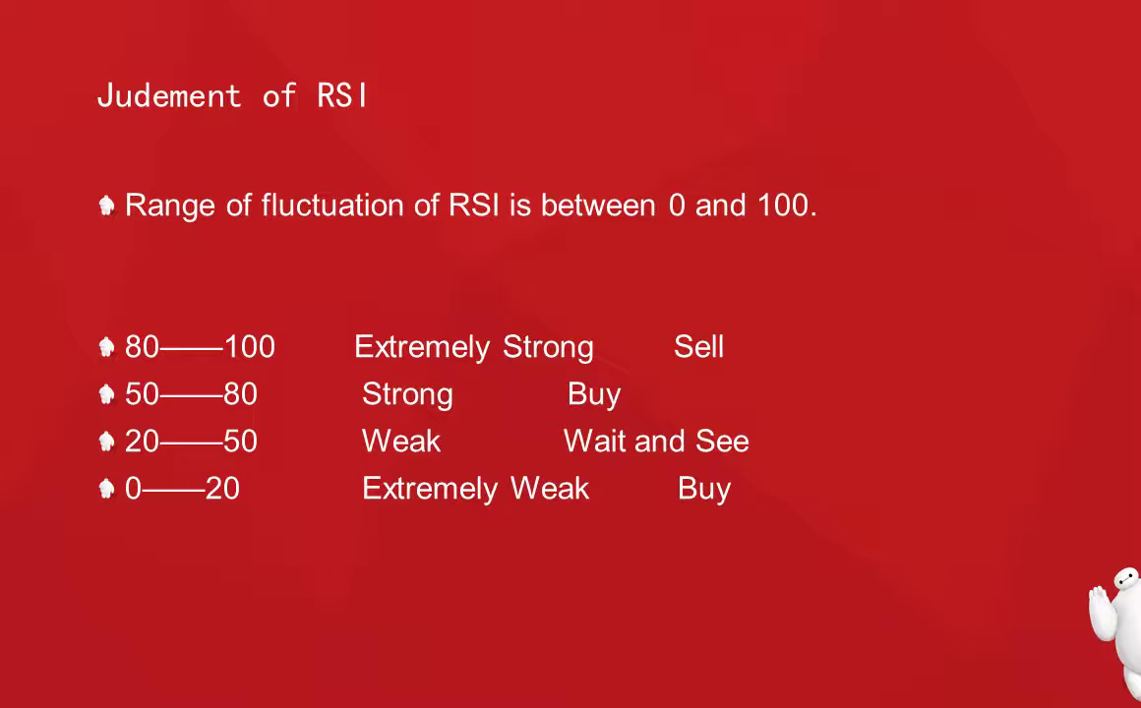
{"action": "key", "text": "Right"}
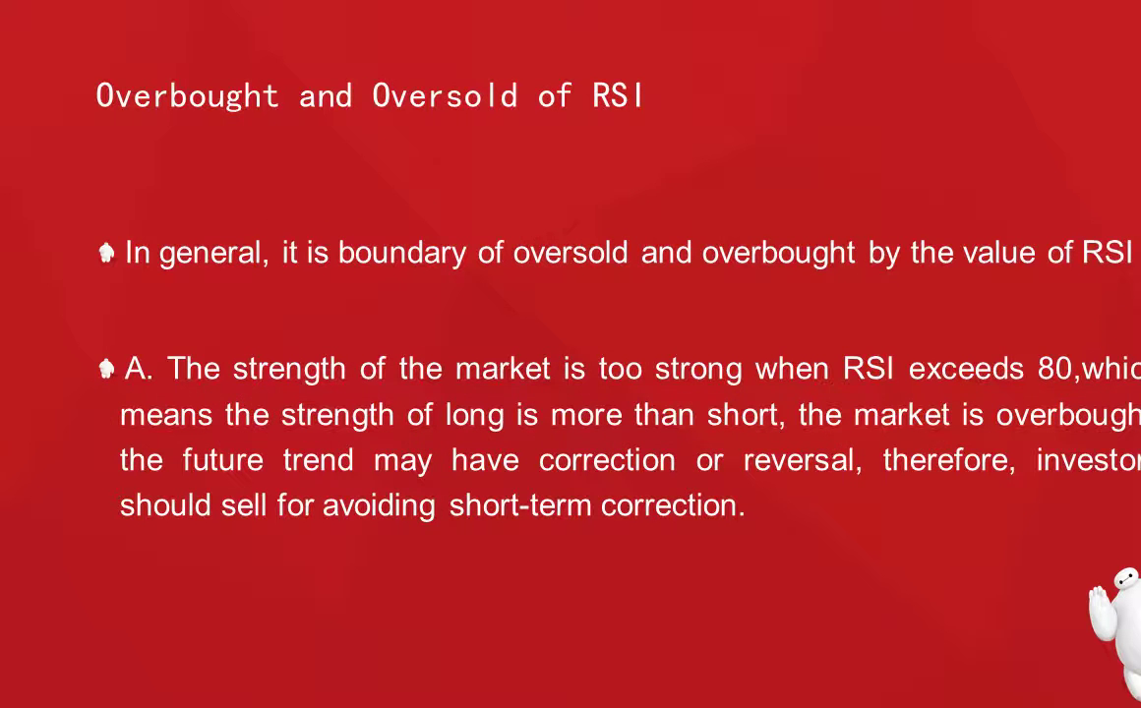
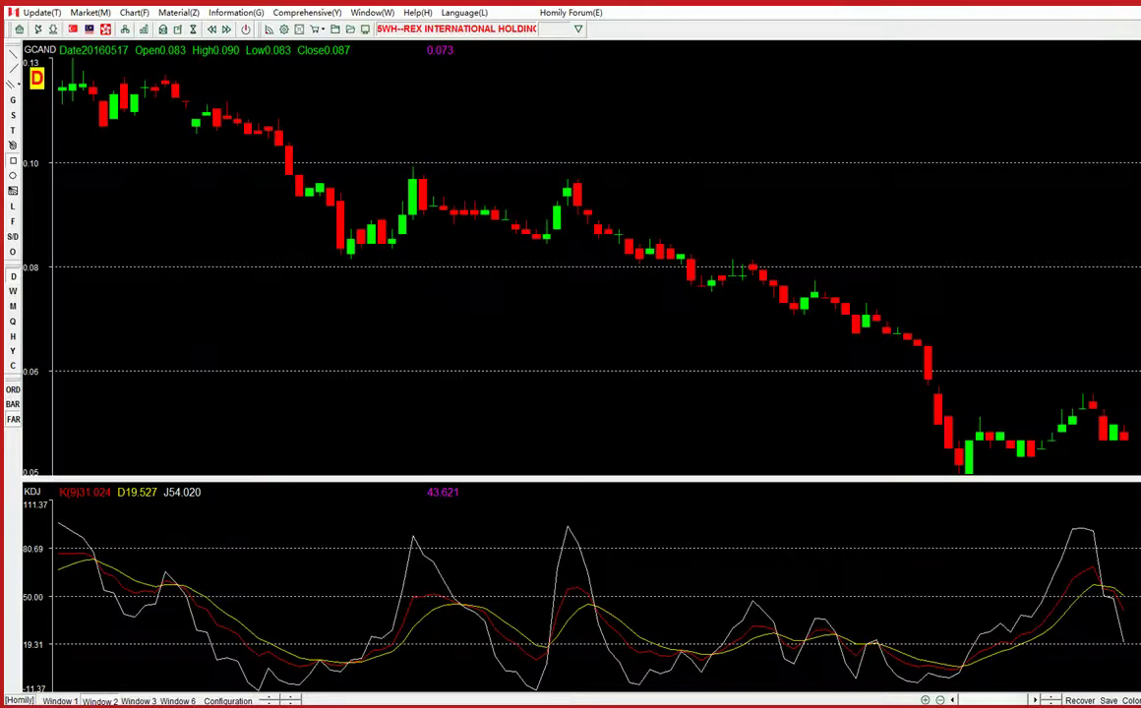
Step: Switch back to Homily Software and open the Magnus Energy Group Ltd chart from the Singapore market list with more price history
{"action": "key", "text": "alt+Tab"}
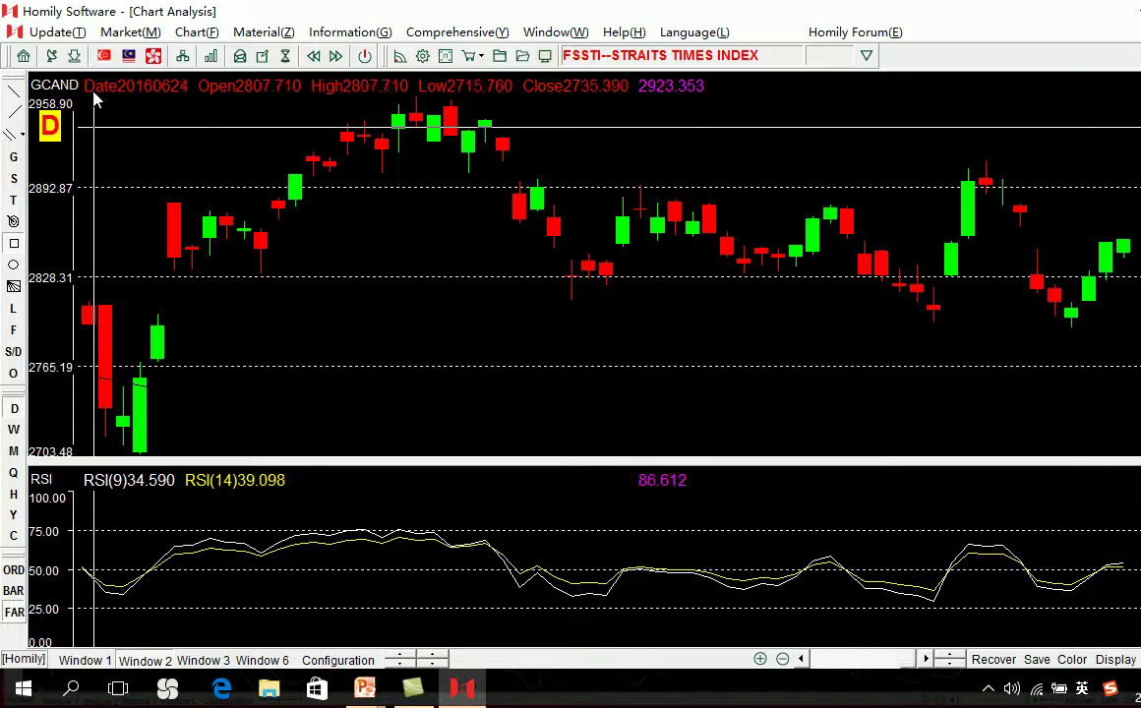
{"action": "left_click", "coordinate": [103, 56]}
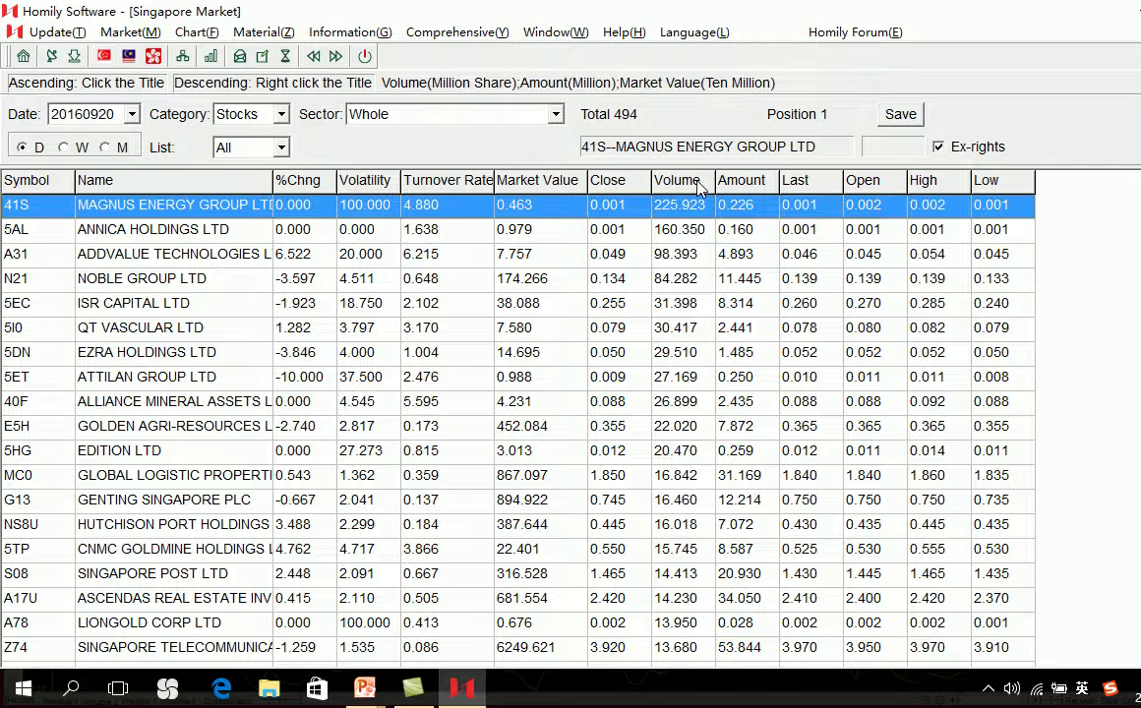
{"action": "double_click", "coordinate": [675, 204]}
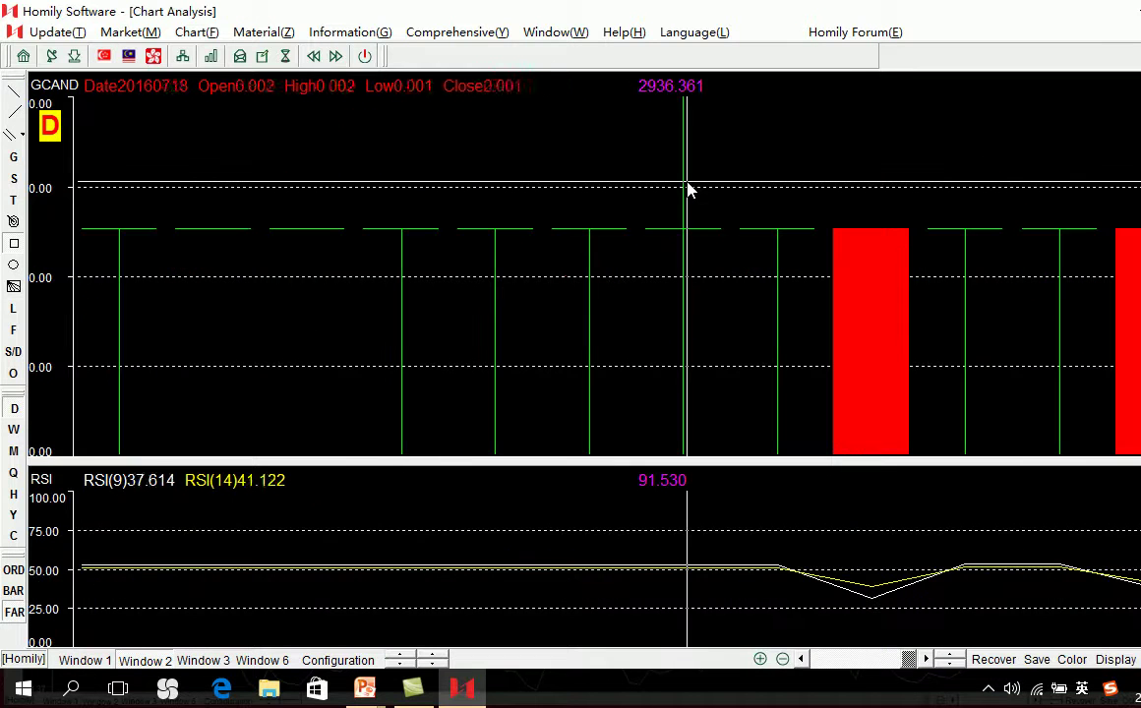
{"action": "key", "text": "Down"}
{"action": "key", "text": "Down"}
{"action": "key", "text": "Down"}
{"action": "key", "text": "Down"}
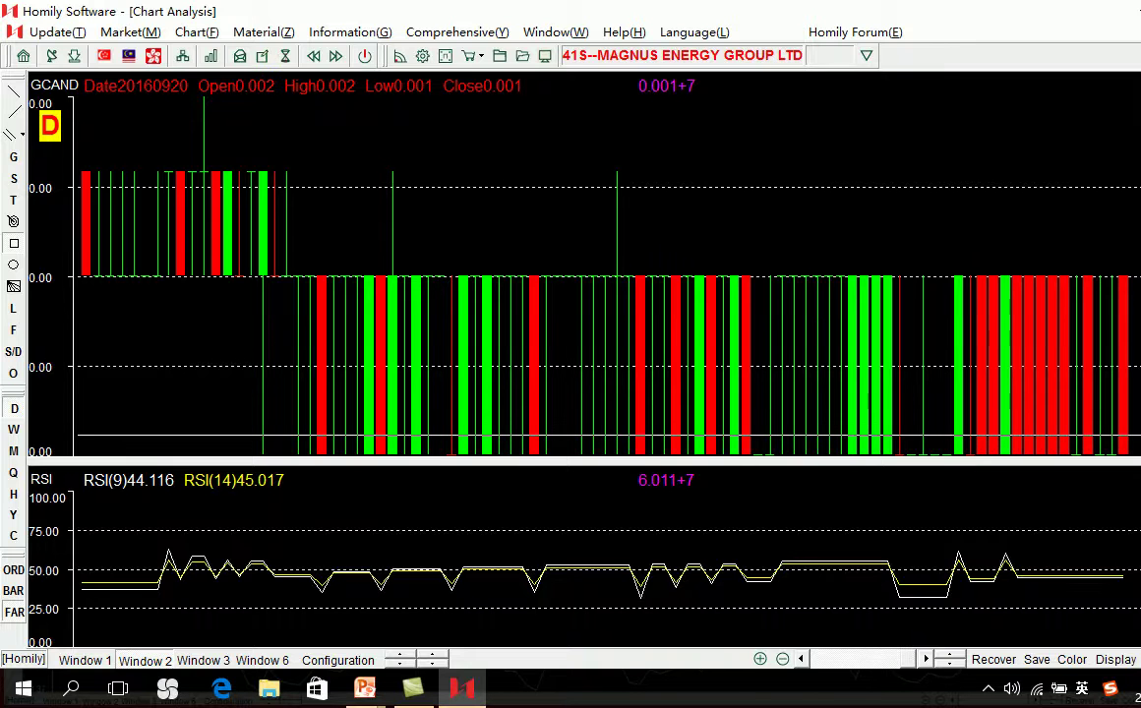
Step: Bring up the Addvalue Technologies chart and compare its blue and yellow signal candles with the RSI lines
{"action": "key", "text": "Page_Down"}
{"action": "key", "text": "Page_Down"}
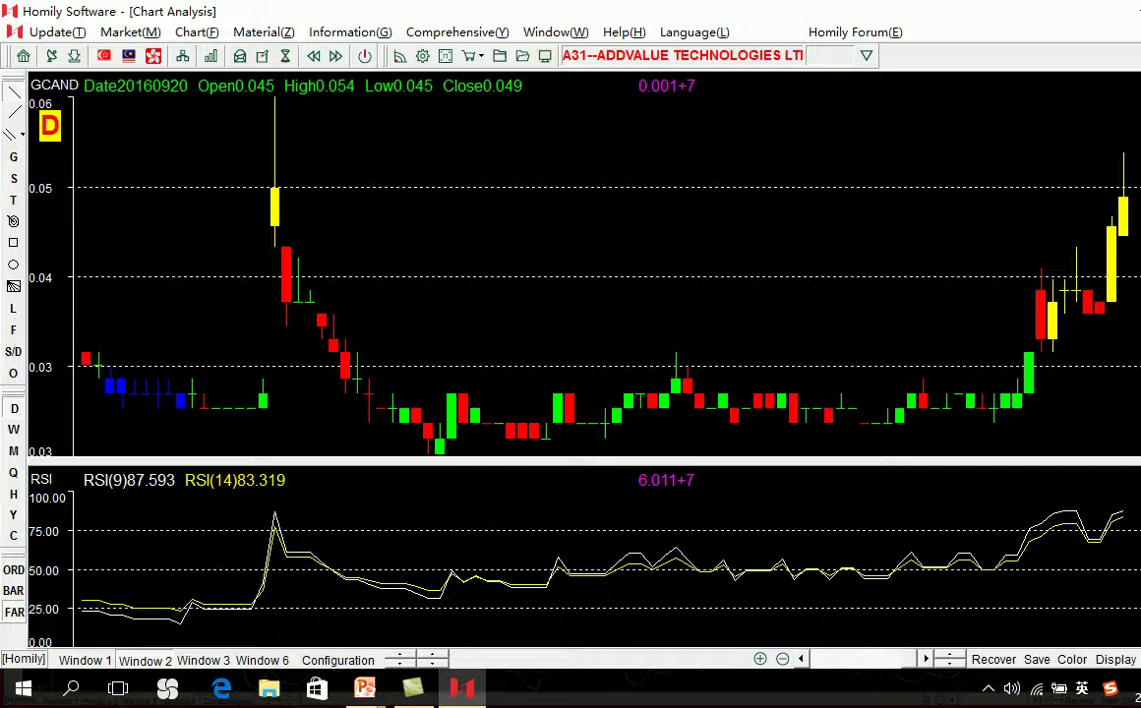
{"action": "key", "text": "Down"}
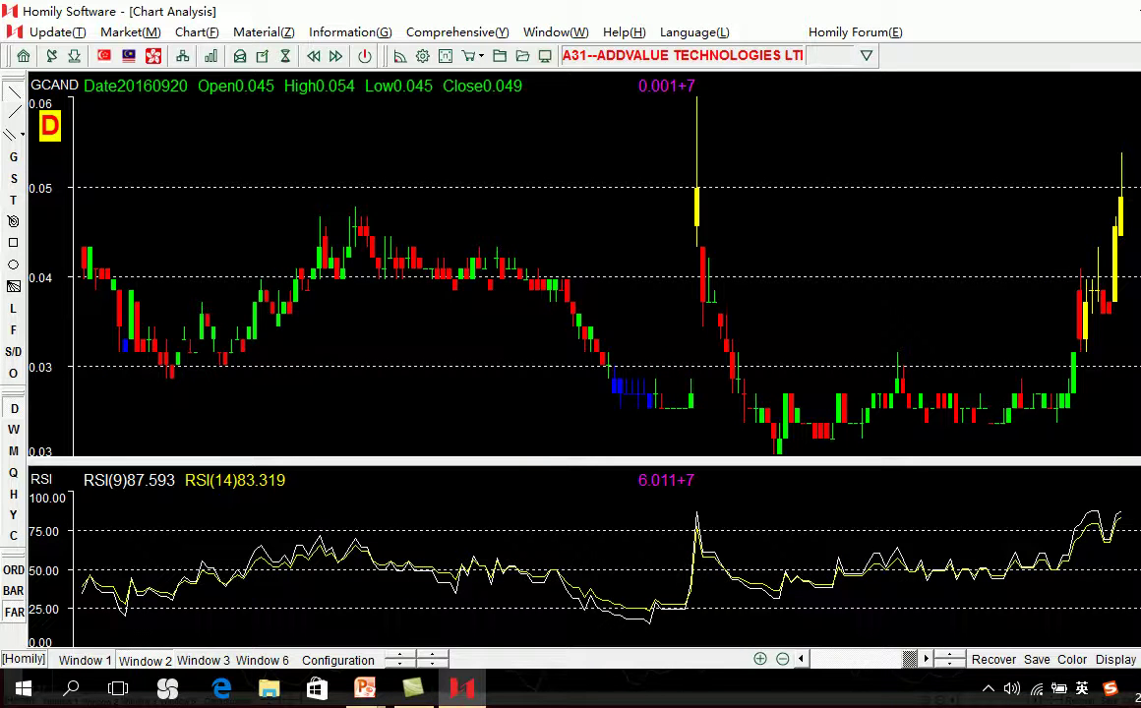
{"action": "key", "text": "Up"}
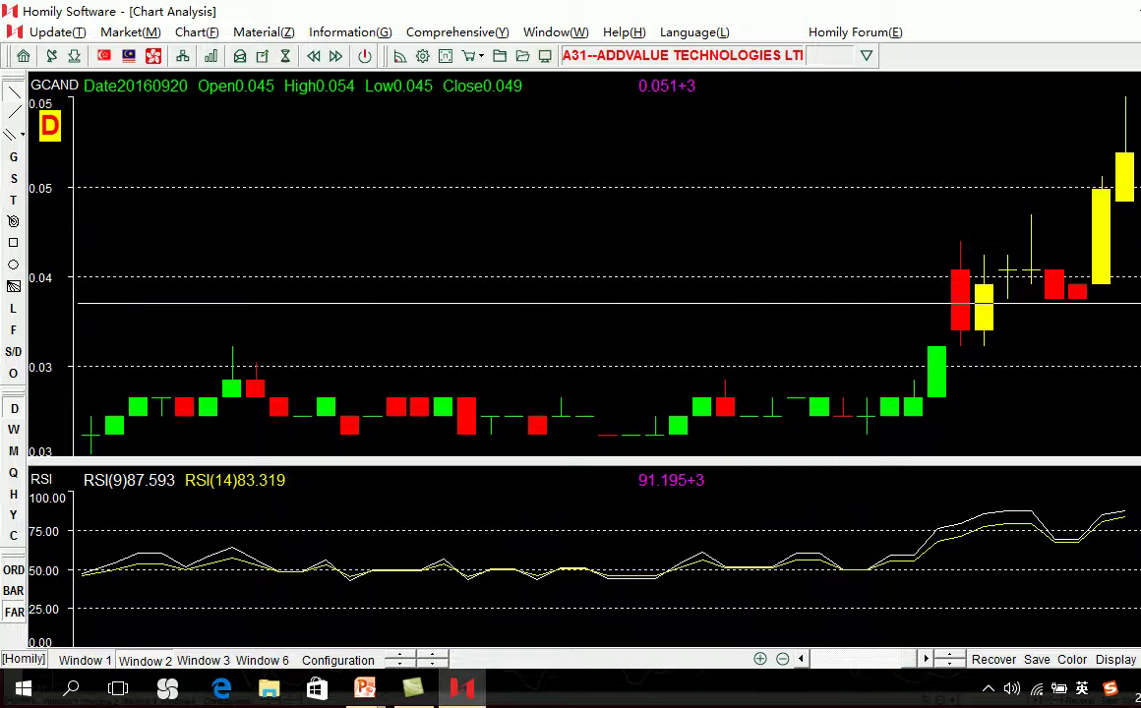
{"action": "key", "text": "Down"}
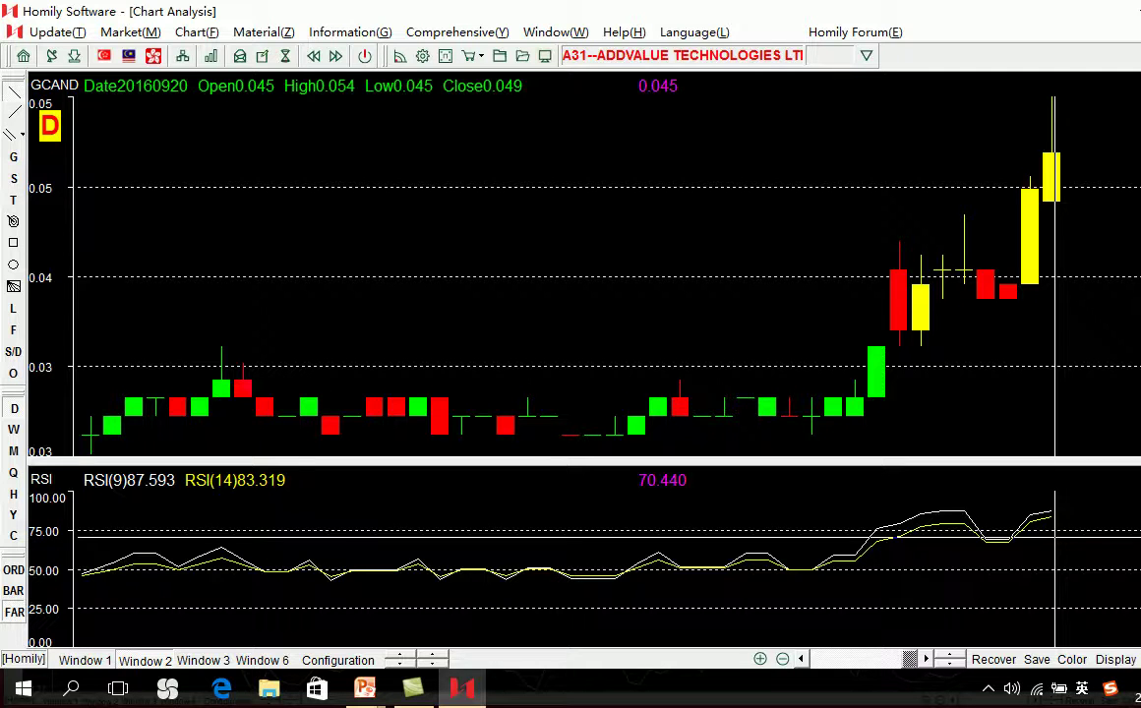
Step: Replace the RSI indicator with KDJ and save its settings with the K, D and J lines all displayed
{"action": "key", "text": "slash"}
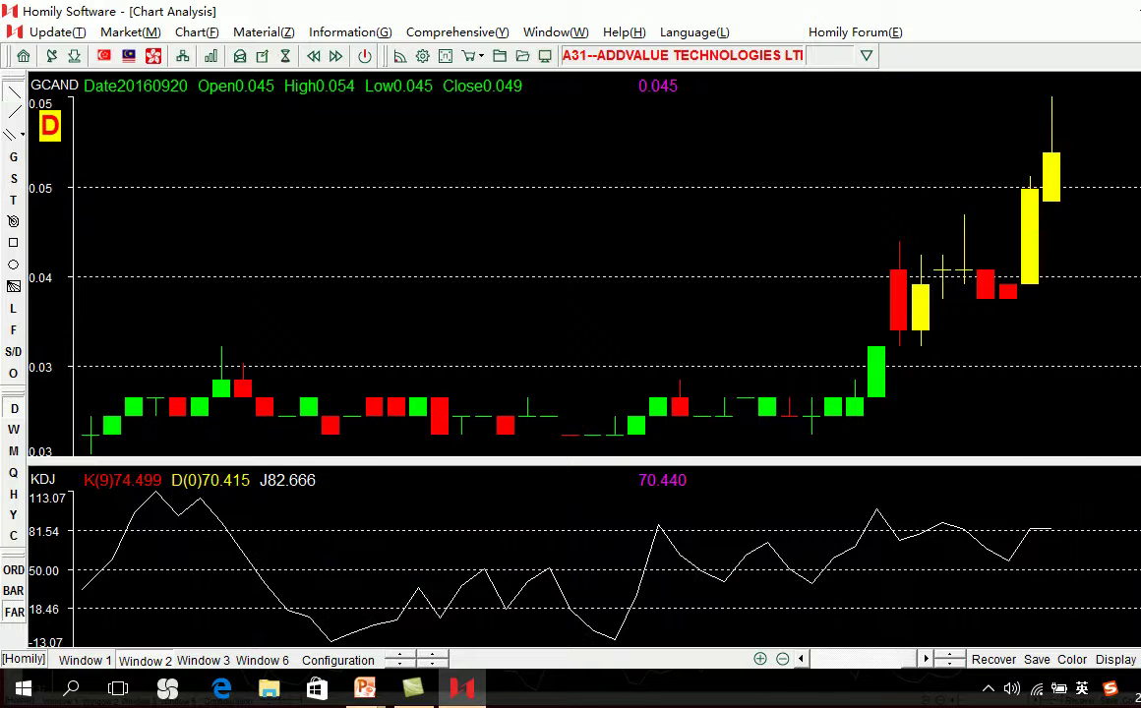
{"action": "key", "text": "Up"}
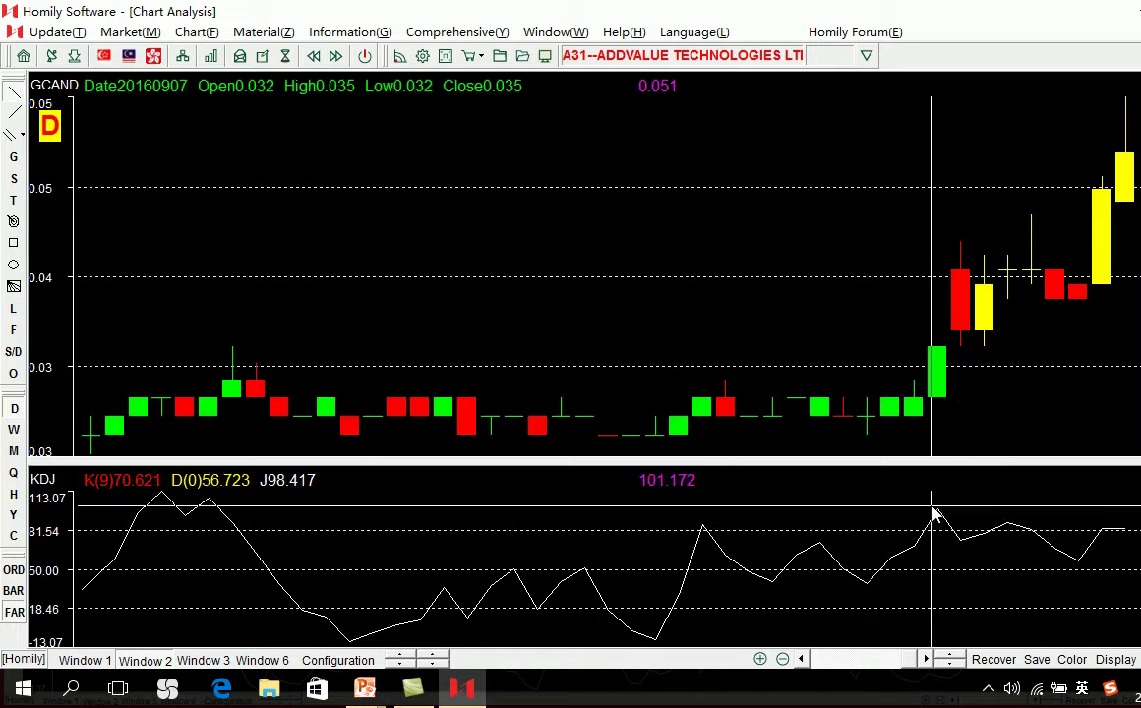
{"action": "left_click", "coordinate": [423, 57]}
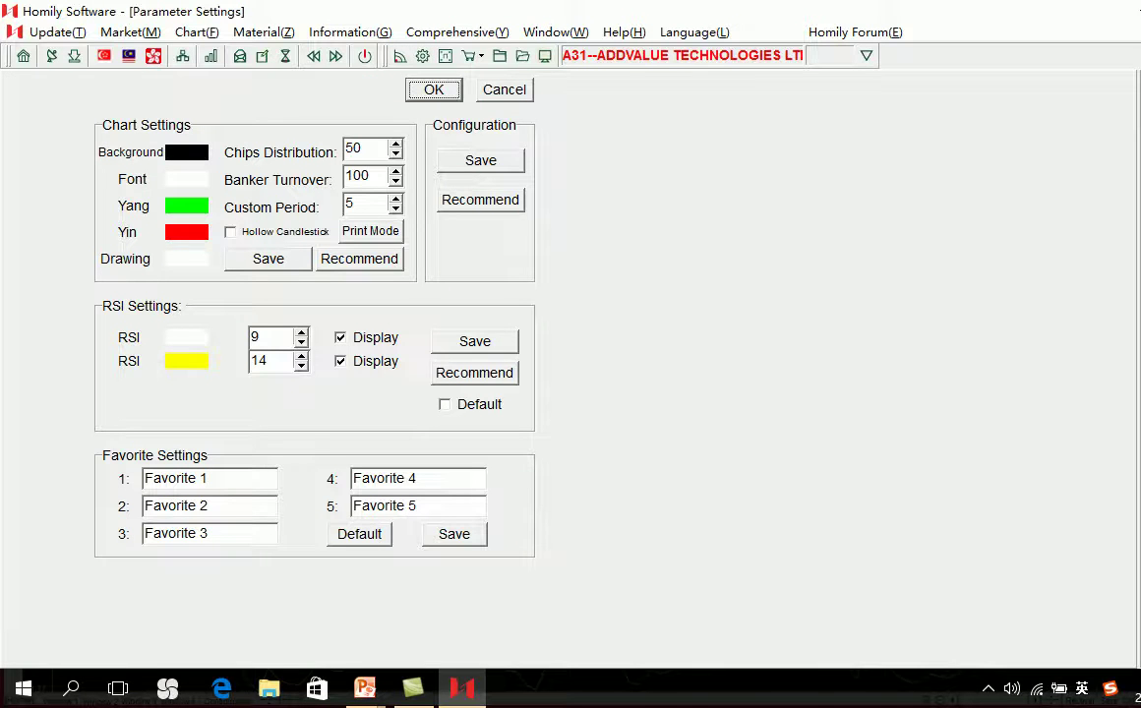
{"action": "left_click", "coordinate": [474, 343]}
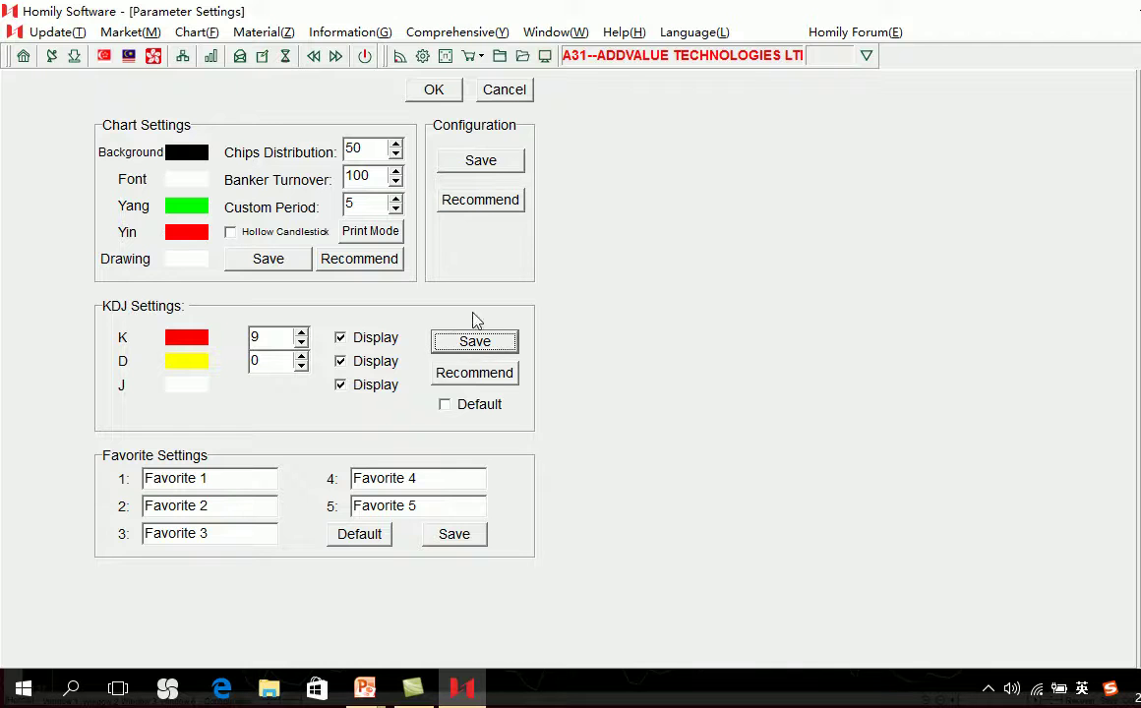
{"action": "left_click", "coordinate": [432, 90]}
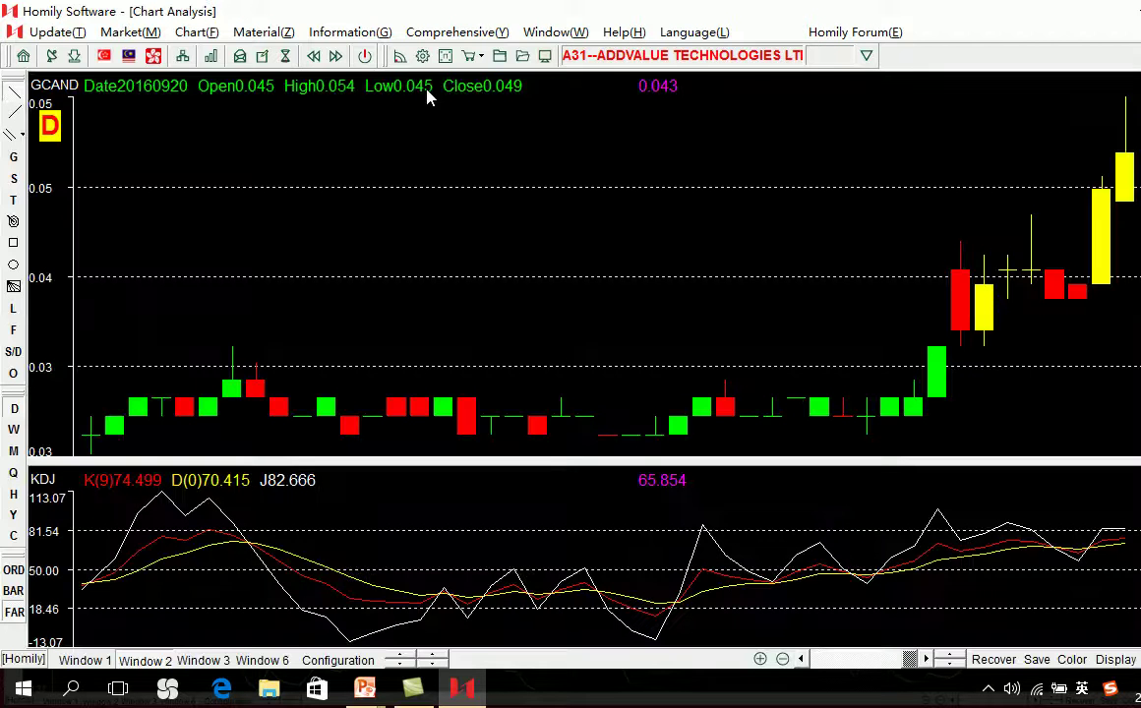
Step: Restore the recommended KDJ parameters, save them and return to the Addvalue Technologies chart
{"action": "left_click", "coordinate": [826, 593]}
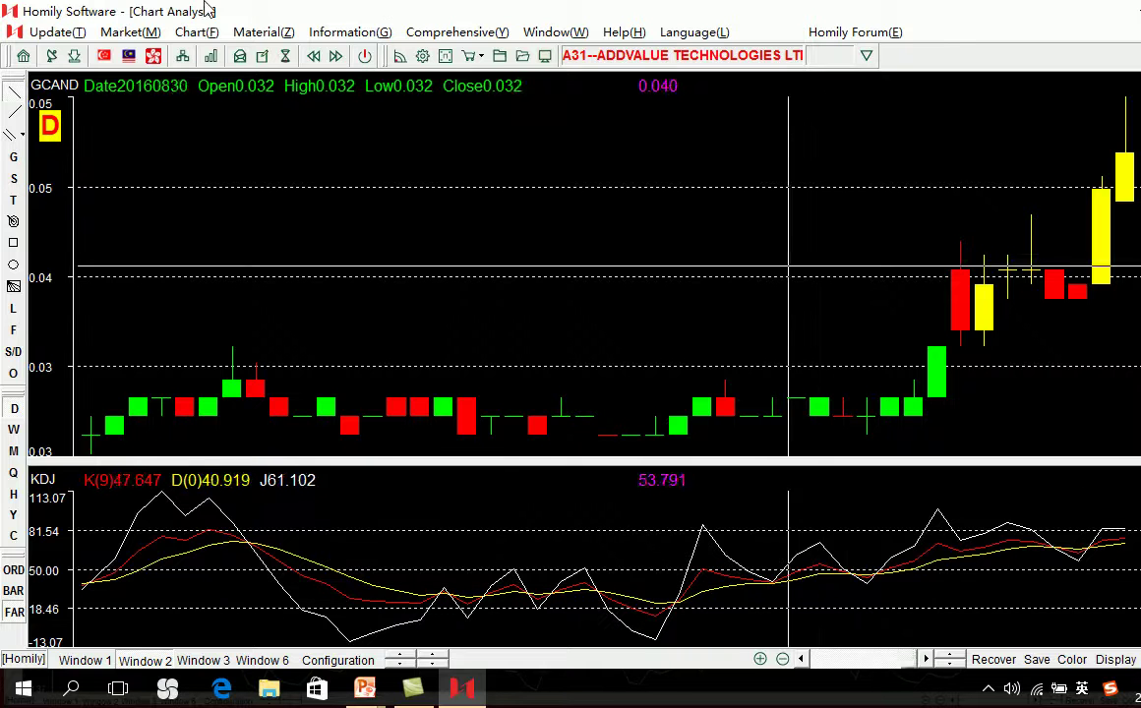
{"action": "left_click", "coordinate": [423, 57]}
{"action": "left_click", "coordinate": [476, 374]}
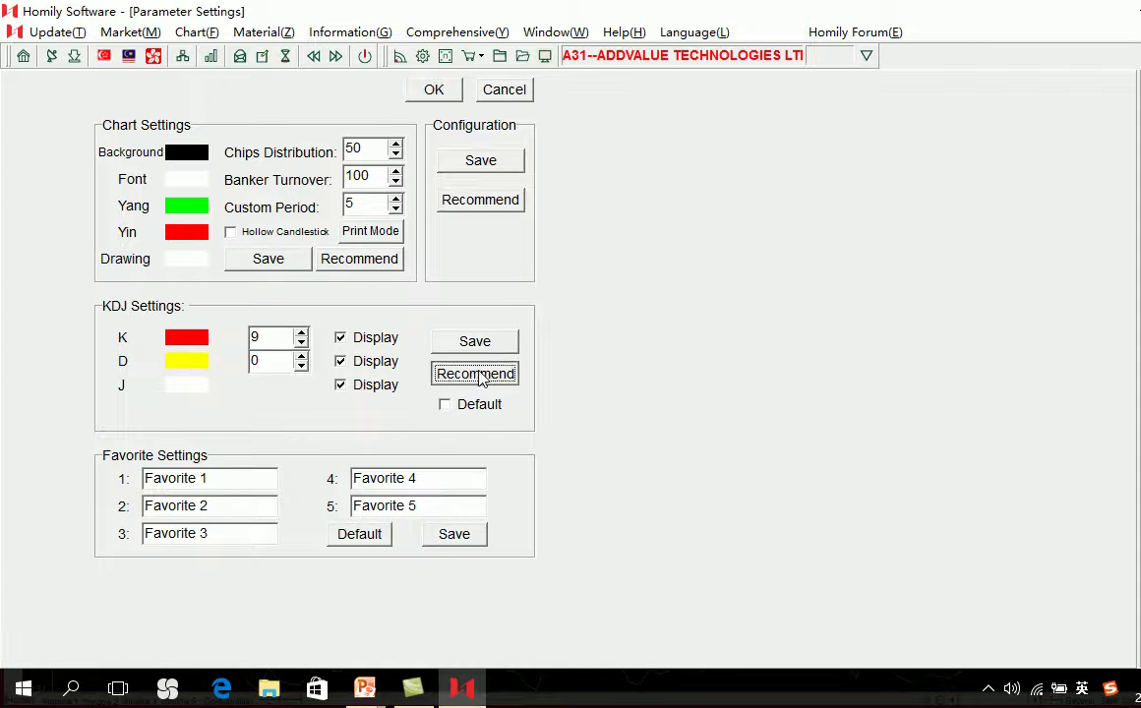
{"action": "left_click", "coordinate": [478, 343]}
{"action": "left_click", "coordinate": [445, 90]}
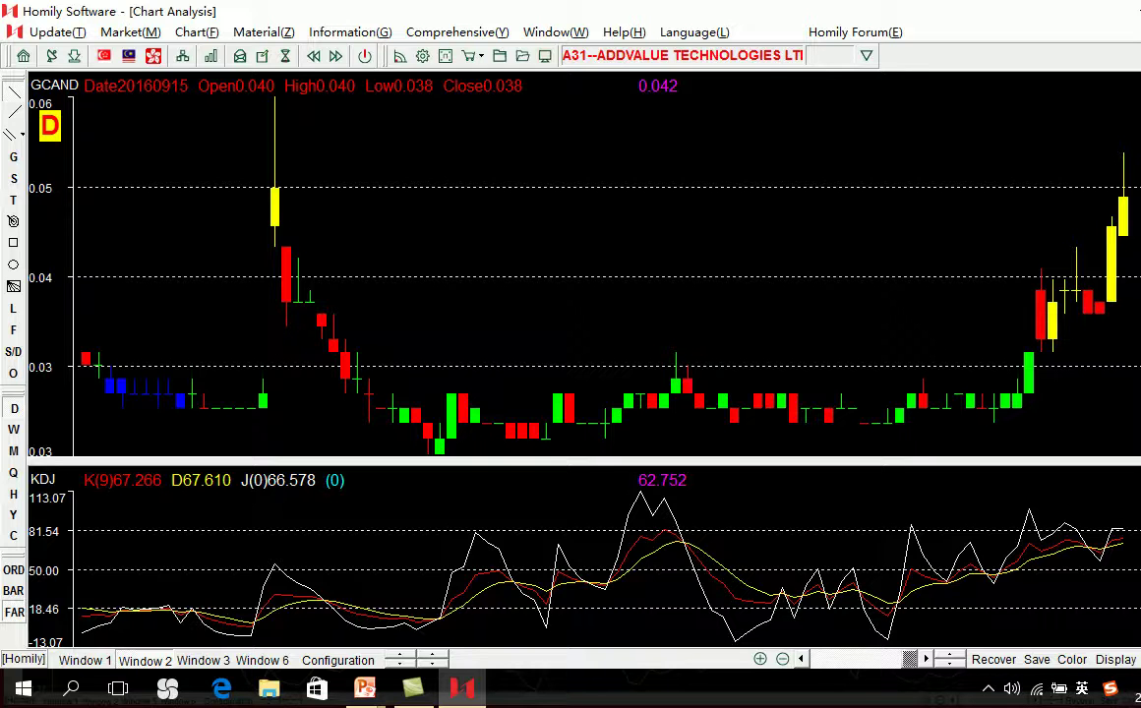
Step: Bring up the Noble Group Ltd chart and enlarge the candles from about 17 to 23 May 2016
{"action": "key", "text": "Page_Down"}
{"action": "key", "text": "Down"}
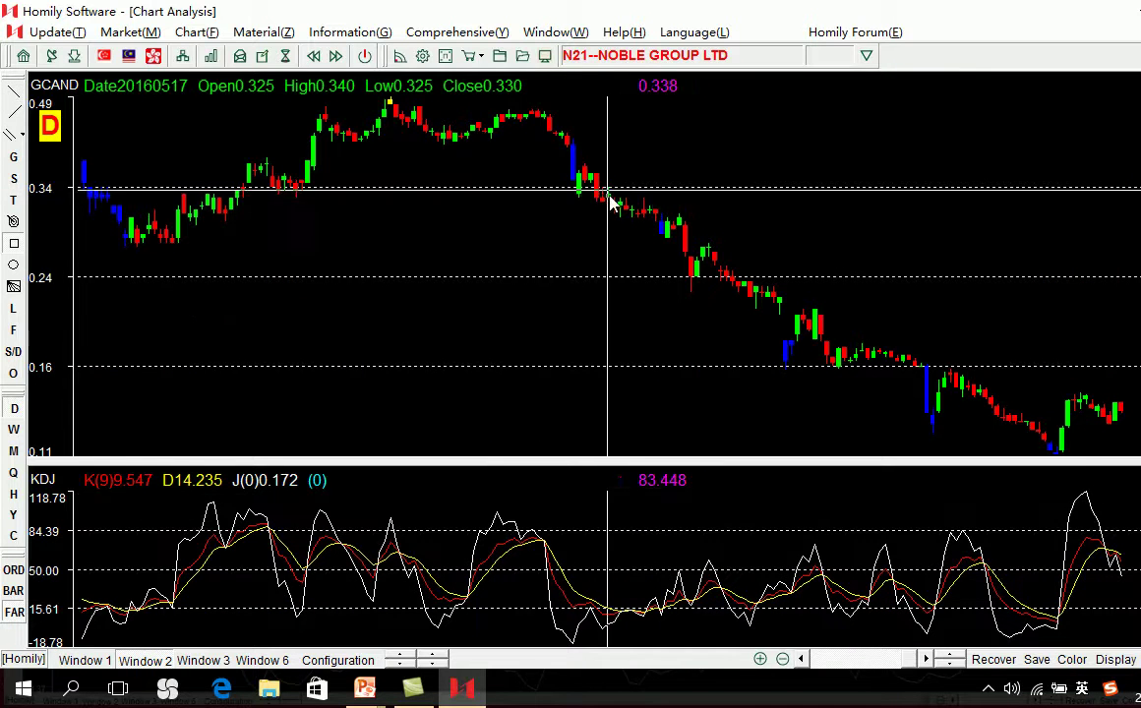
{"action": "left_click_drag", "start_coordinate": [611, 199], "coordinate": [658, 241]}
{"action": "key", "text": "Escape"}
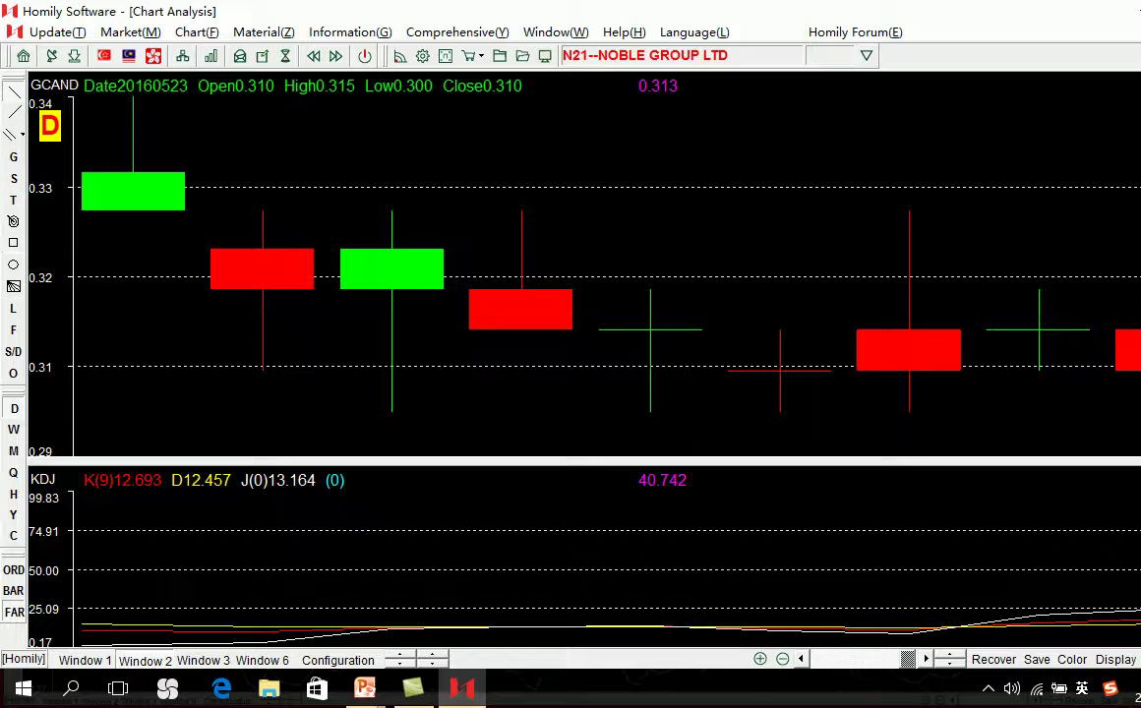
Step: Extend the enlarged Noble Group view through late June 2016 and compare the candles with the KDJ line crossings
{"action": "key", "text": "Down"}
{"action": "key", "text": "Down"}
{"action": "key", "text": "Down"}
{"action": "key", "text": "Down"}
{"action": "key", "text": "Down"}
{"action": "key", "text": "Down"}
{"action": "key", "text": "Down"}
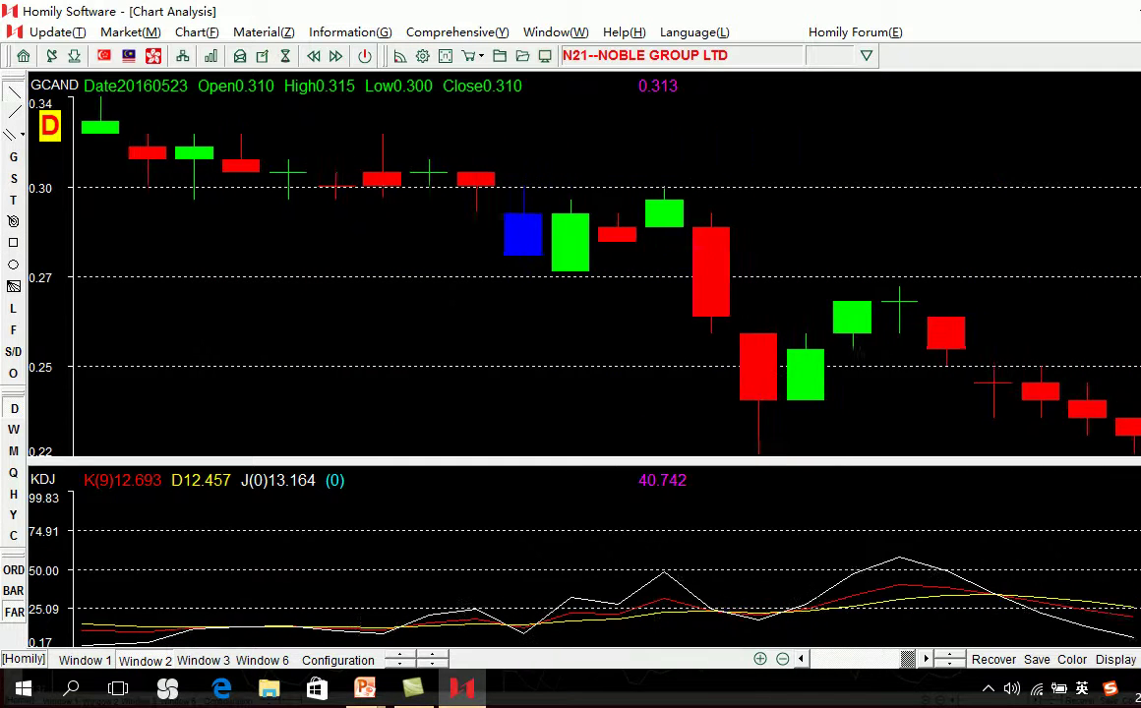
{"action": "key", "text": "Down"}
{"action": "key", "text": "Down"}
{"action": "key", "text": "Down"}
{"action": "key", "text": "Up"}
{"action": "key", "text": "Up"}
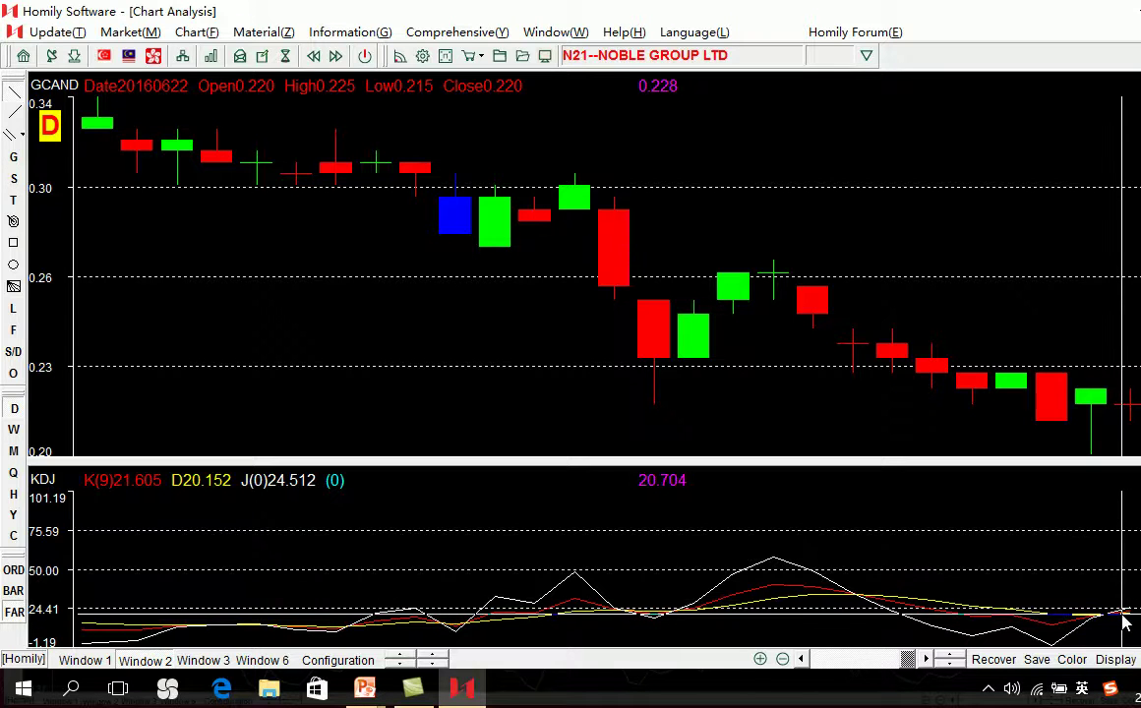
Step: Widen the Noble Group view to the latest candles and follow the blue signals against the KDJ lines
{"action": "key", "text": "Down"}
{"action": "key", "text": "Down"}
{"action": "key", "text": "Down"}
{"action": "key", "text": "Down"}
{"action": "key", "text": "Down"}
{"action": "key", "text": "Down"}
{"action": "key", "text": "Down"}
{"action": "key", "text": "Down"}
{"action": "key", "text": "Down"}
{"action": "key", "text": "Down"}
{"action": "key", "text": "Down"}
{"action": "key", "text": "Down"}
{"action": "key", "text": "Down"}
{"action": "key", "text": "Down"}
{"action": "key", "text": "Down"}
{"action": "key", "text": "Down"}
{"action": "key", "text": "Down"}
{"action": "key", "text": "Down"}
{"action": "key", "text": "Down"}
{"action": "key", "text": "Down"}
{"action": "key", "text": "Down"}
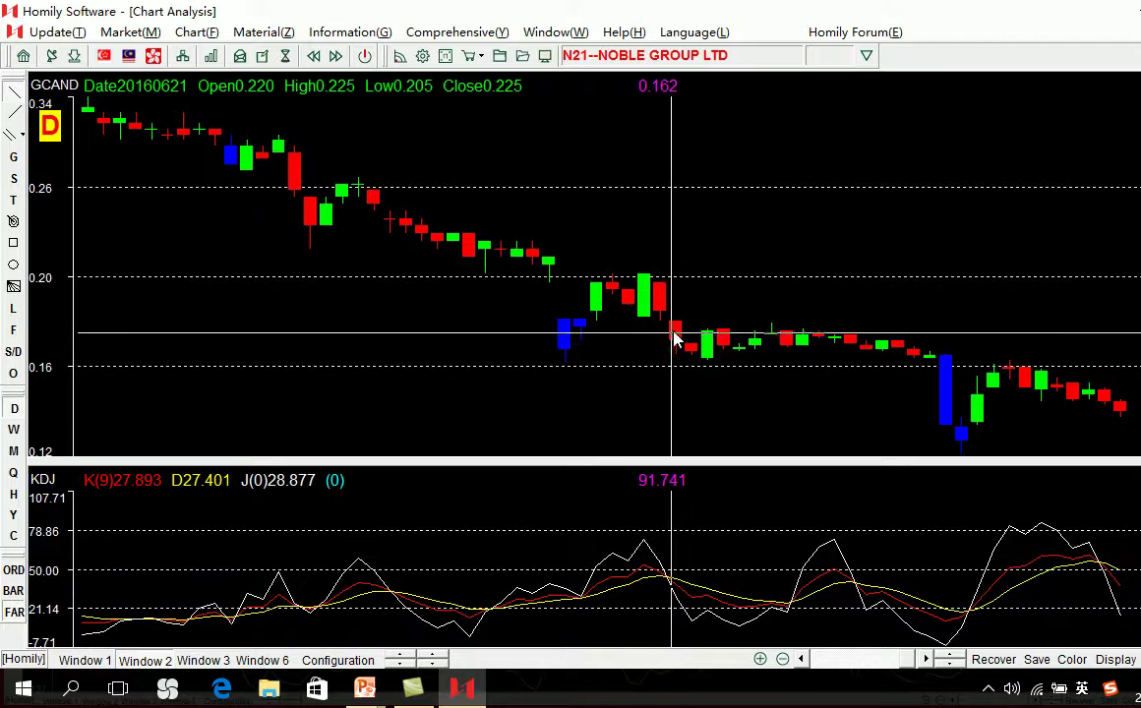
{"action": "key", "text": "Down"}
{"action": "key", "text": "Down"}
{"action": "key", "text": "Down"}
{"action": "key", "text": "Down"}
{"action": "key", "text": "Down"}
{"action": "key", "text": "Down"}
{"action": "key", "text": "Down"}
{"action": "key", "text": "Down"}
{"action": "key", "text": "Down"}
{"action": "key", "text": "Down"}
{"action": "key", "text": "Down"}
{"action": "key", "text": "Down"}
{"action": "key", "text": "Down"}
{"action": "key", "text": "Down"}
{"action": "key", "text": "Down"}
{"action": "key", "text": "Down"}
{"action": "key", "text": "Down"}
{"action": "key", "text": "Down"}
{"action": "key", "text": "Down"}
{"action": "key", "text": "Down"}
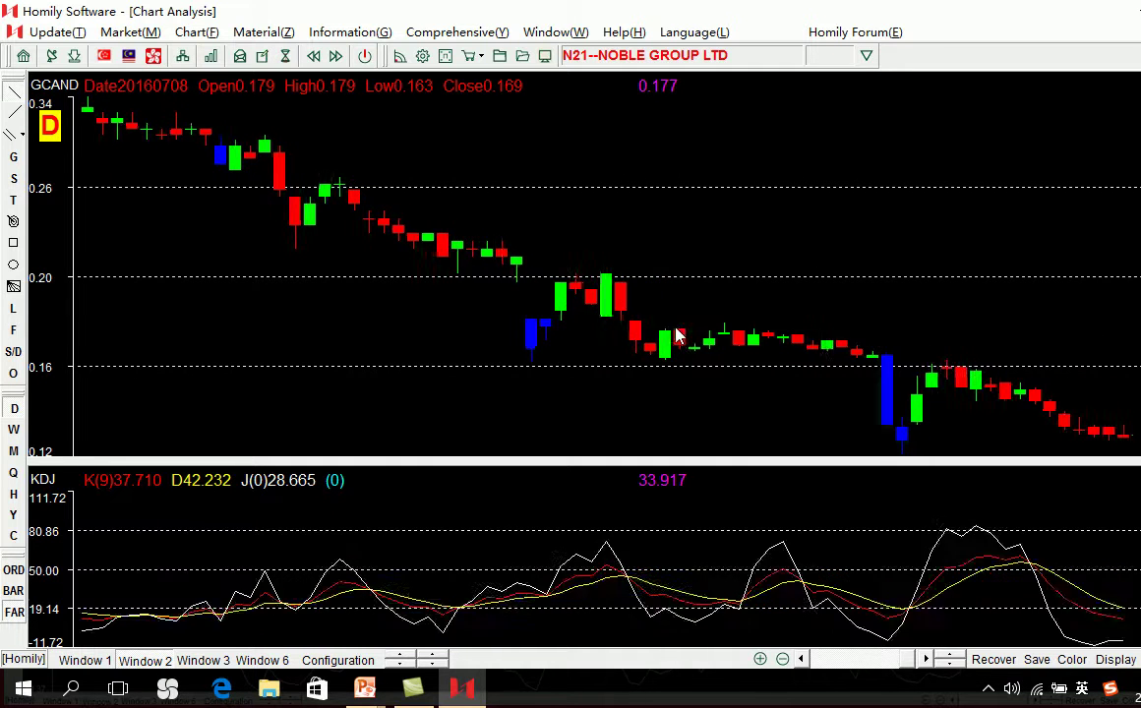
{"action": "key", "text": "Down"}
{"action": "key", "text": "Down"}
{"action": "key", "text": "Down"}
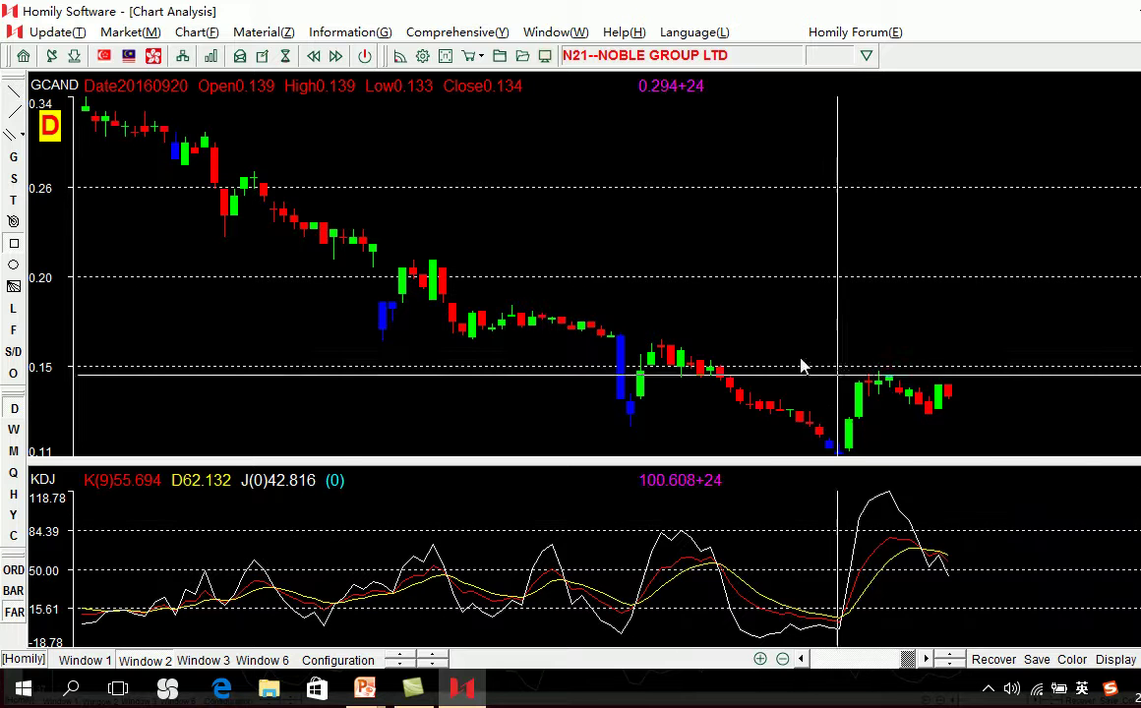
Step: Enlarge Noble Group's most recent decline and rebound around the last blue candles to examine the KDJ golden cross
{"action": "left_click_drag", "start_coordinate": [598, 270], "coordinate": [864, 418]}
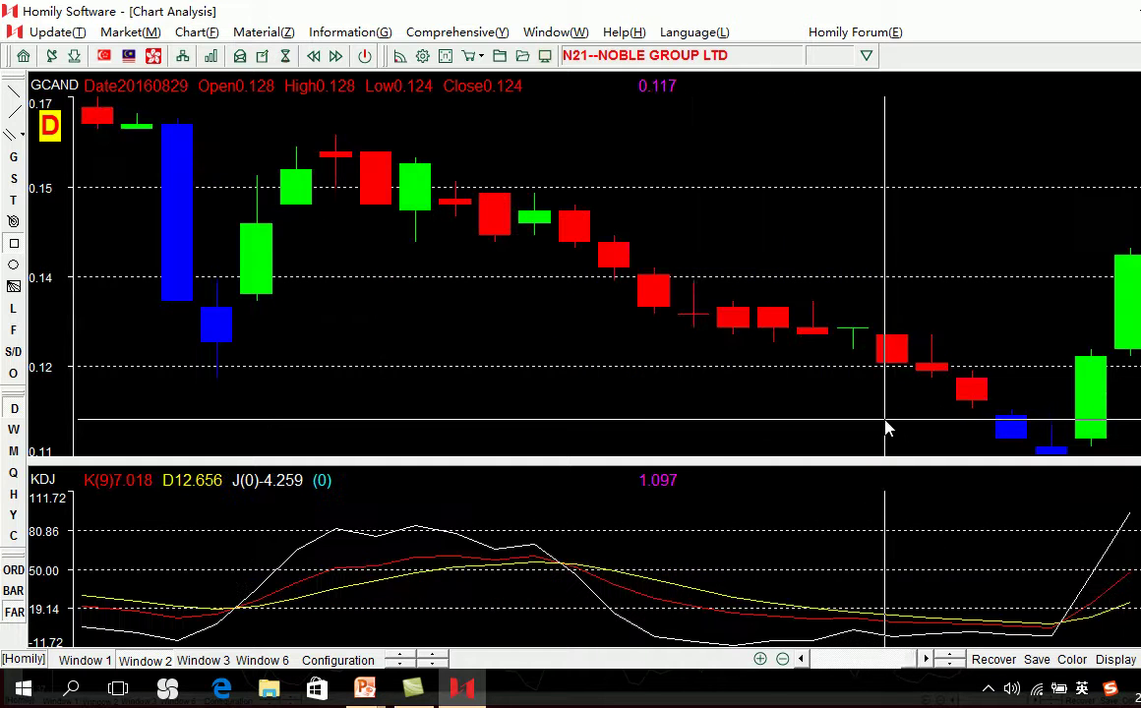
{"action": "key", "text": "Up"}
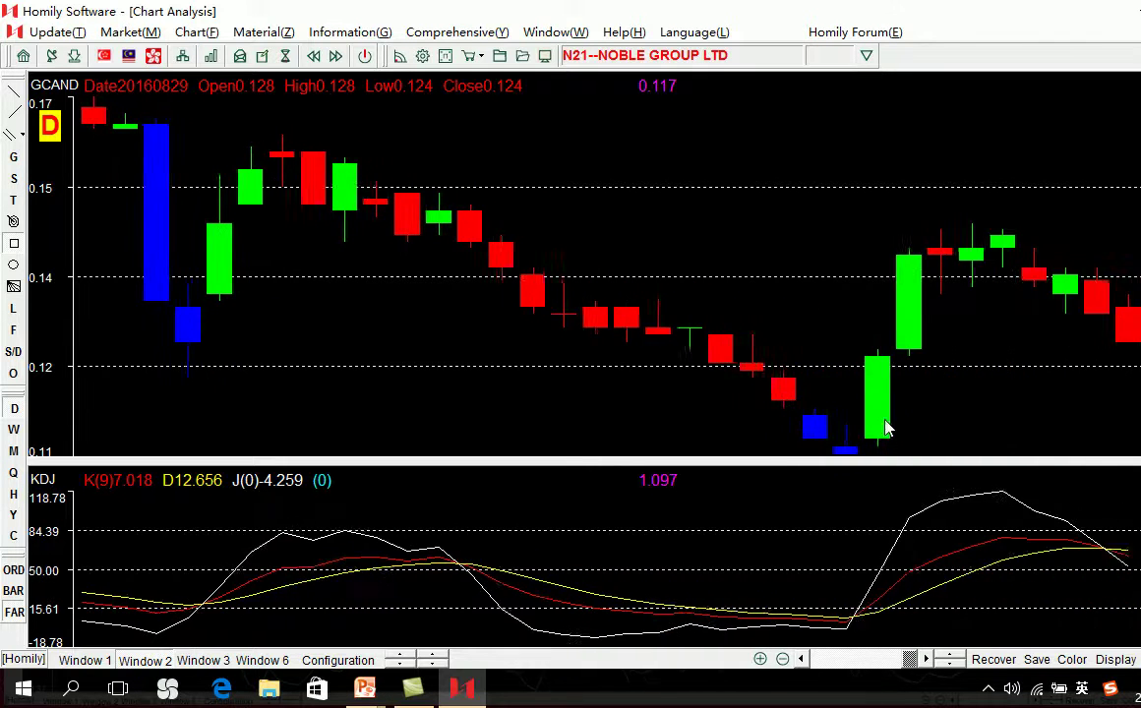
{"action": "key", "text": "Down"}
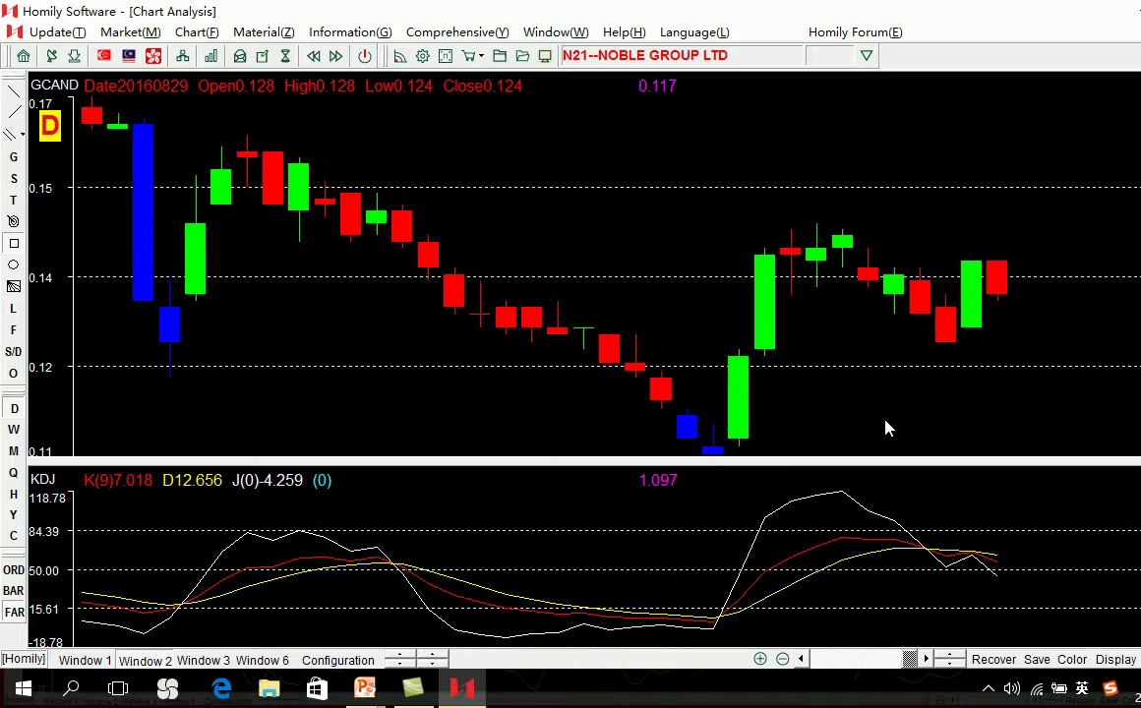
Step: Bring up the ISR Capital Ltd chart and enlarge the August 2016 decline to examine its KDJ crossing
{"action": "key", "text": "Page_Down"}
{"action": "key", "text": "Down"}
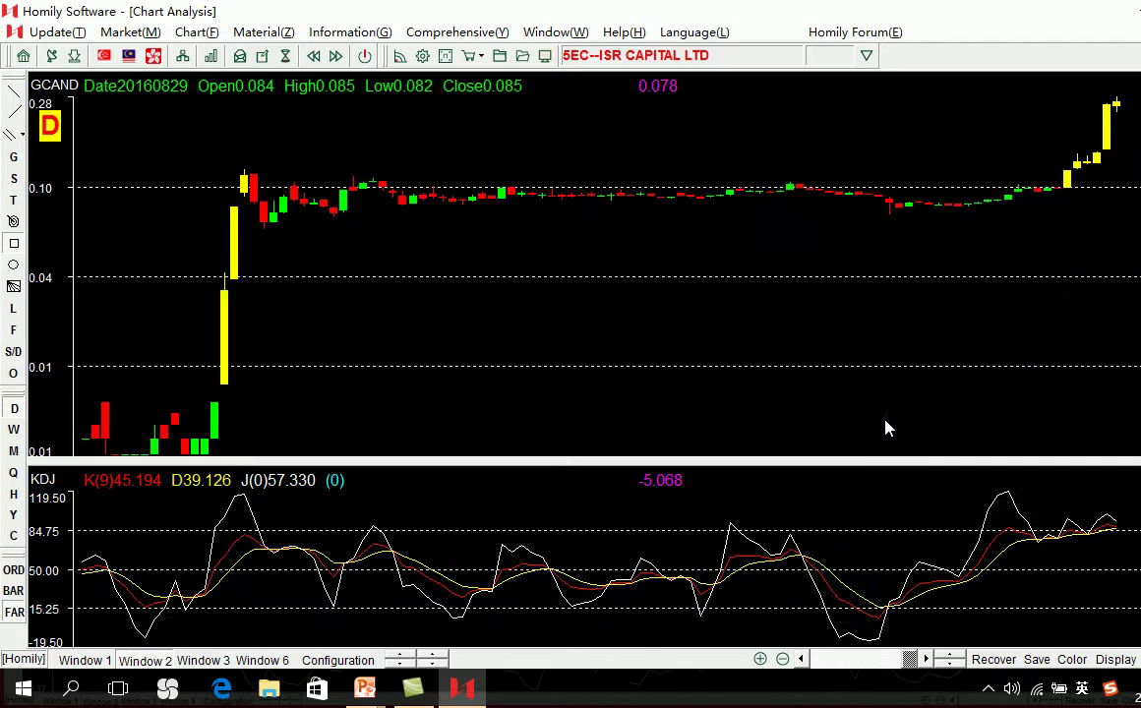
{"action": "key", "text": "Up"}
{"action": "double_click", "coordinate": [885, 422]}
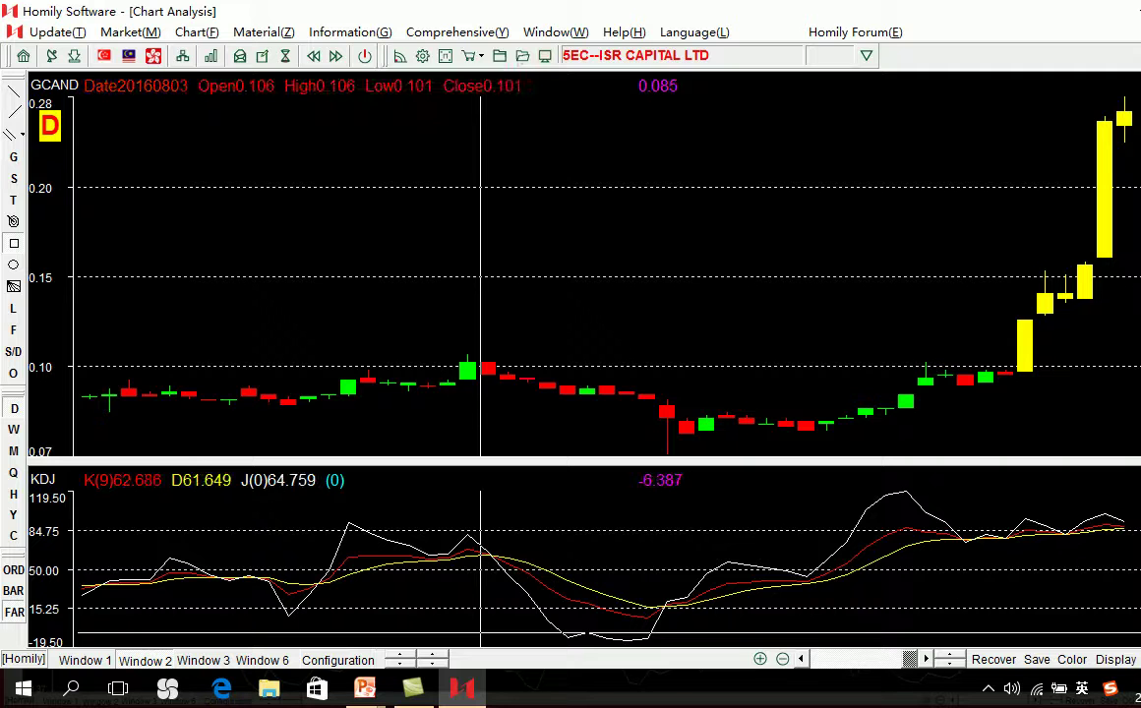
{"action": "left_click_drag", "start_coordinate": [420, 273], "coordinate": [688, 433]}
{"action": "key", "text": "Escape"}
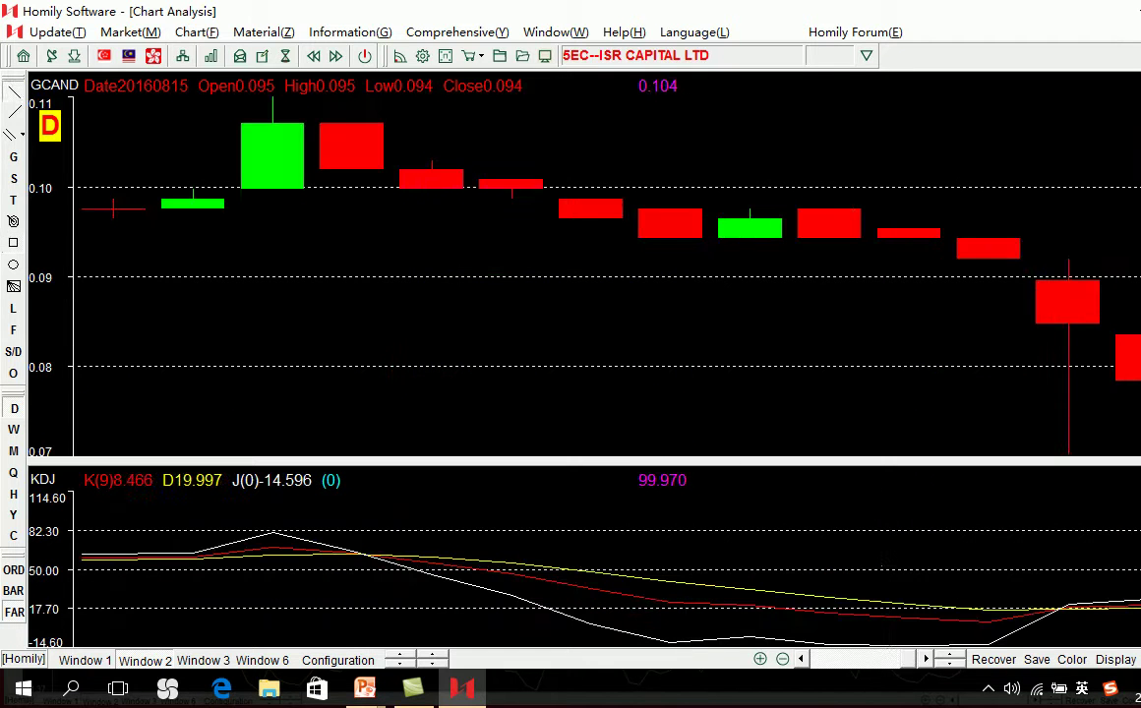
{"action": "key", "text": "Up"}
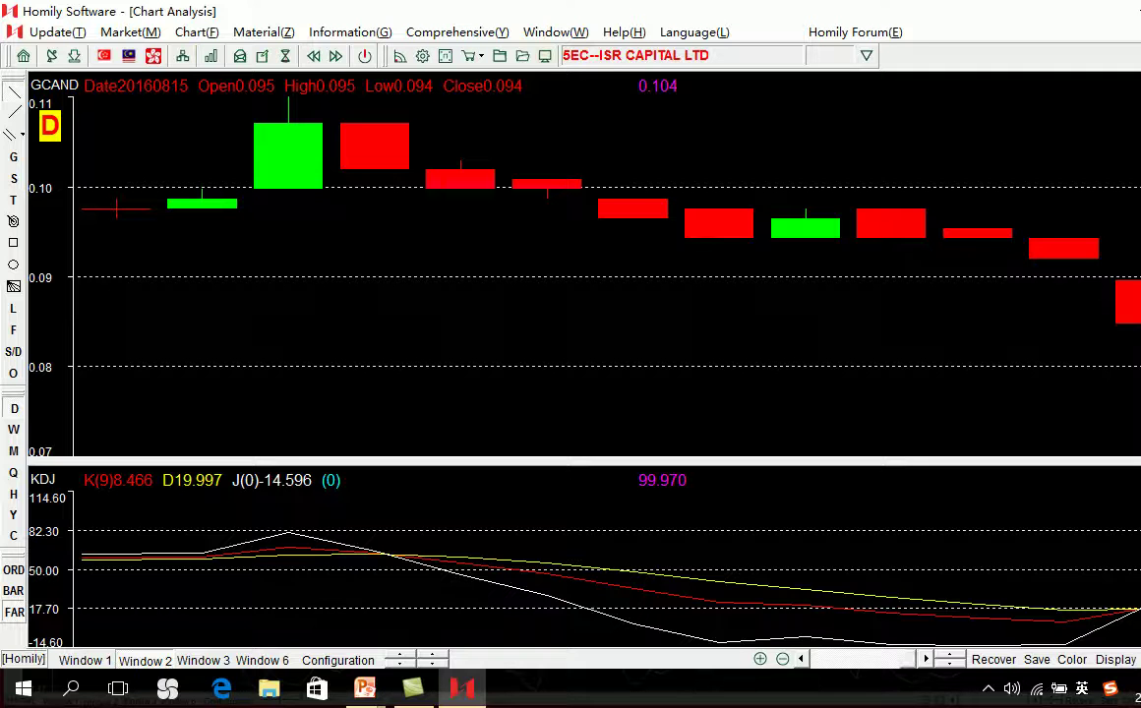
Step: Extend the ISR Capital view to the latest yellow candles and compare the rise with the KDJ lines
{"action": "key", "text": "Down"}
{"action": "key", "text": "Down"}
{"action": "key", "text": "Down"}
{"action": "key", "text": "Down"}
{"action": "key", "text": "Down"}
{"action": "key", "text": "Down"}
{"action": "key", "text": "Down"}
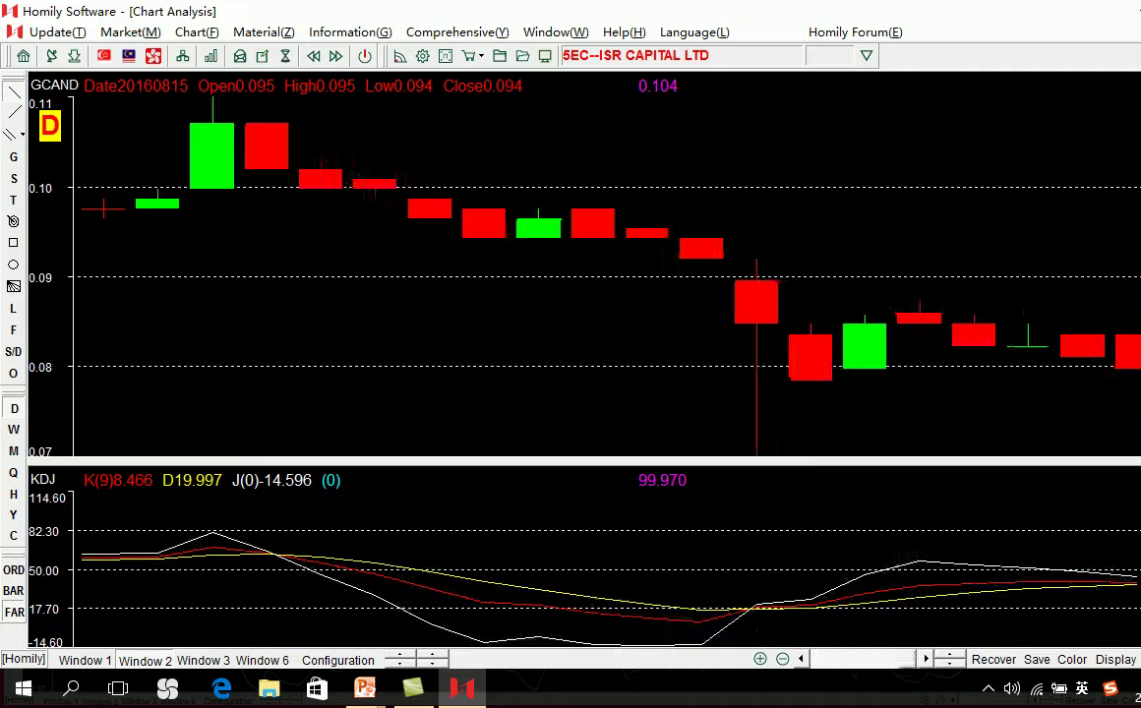
{"action": "key", "text": "Down"}
{"action": "key", "text": "Down"}
{"action": "key", "text": "Down"}
{"action": "key", "text": "Down"}
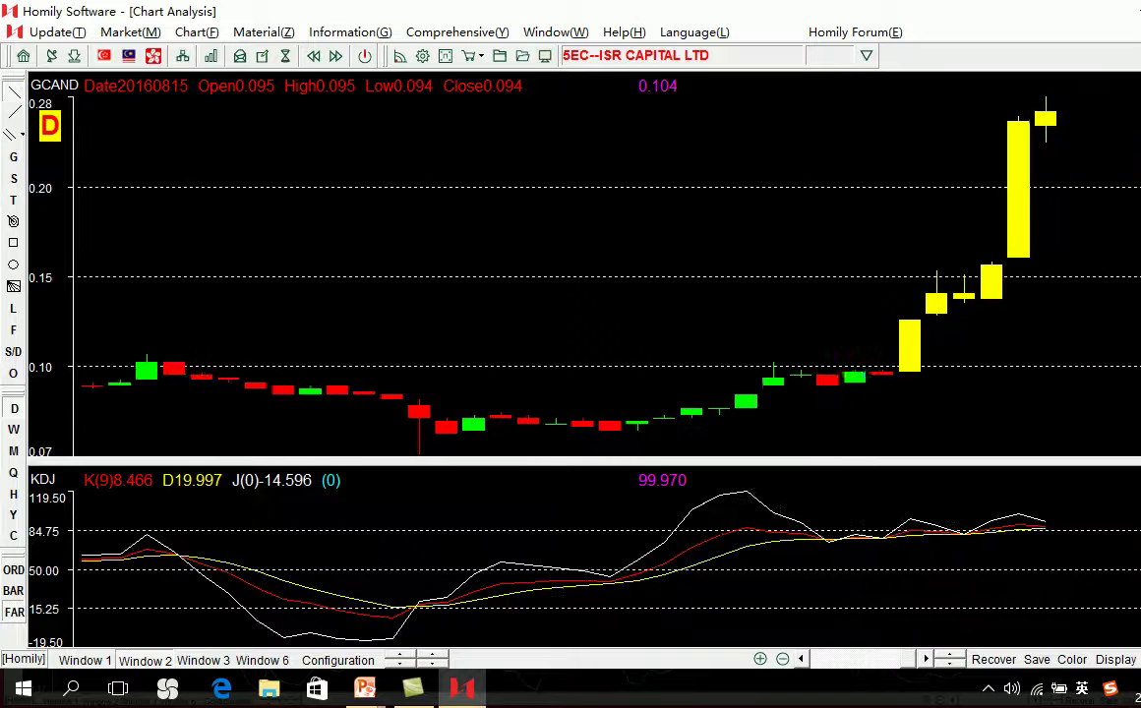
{"action": "key", "text": "Down"}
Step: Move past QT Vascular to the Ezra Holdings Ltd chart and enlarge the candles between the last blue and yellow signals
{"action": "key", "text": "Page_Down"}
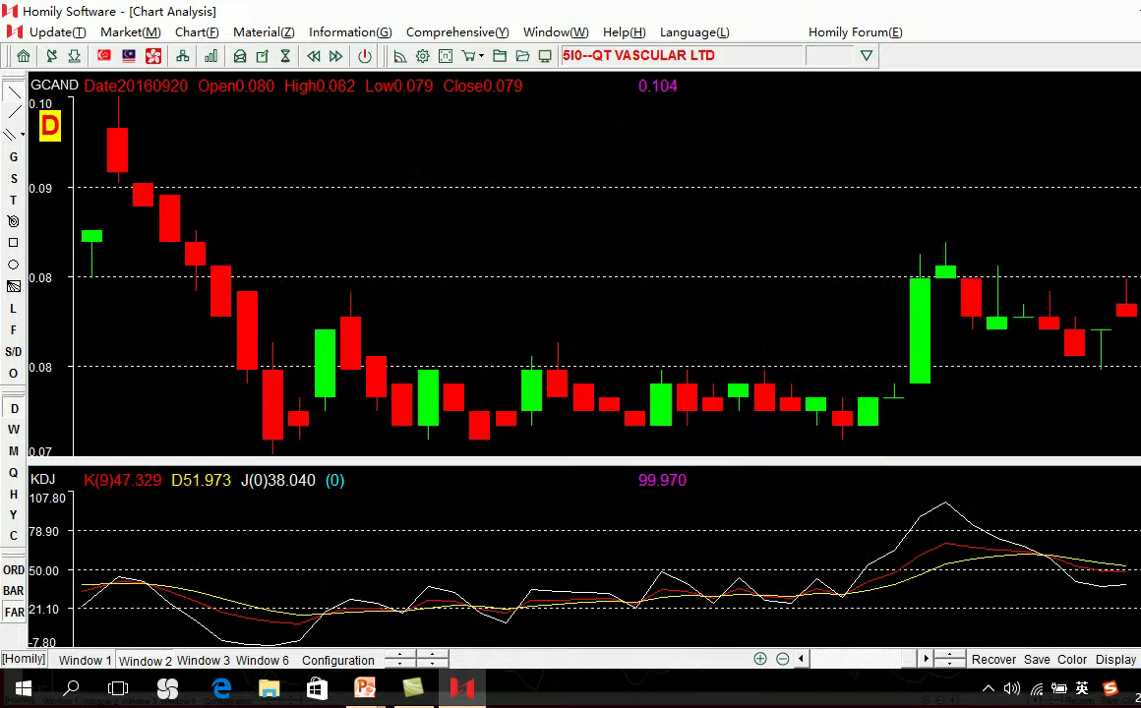
{"action": "key", "text": "Page_Down"}
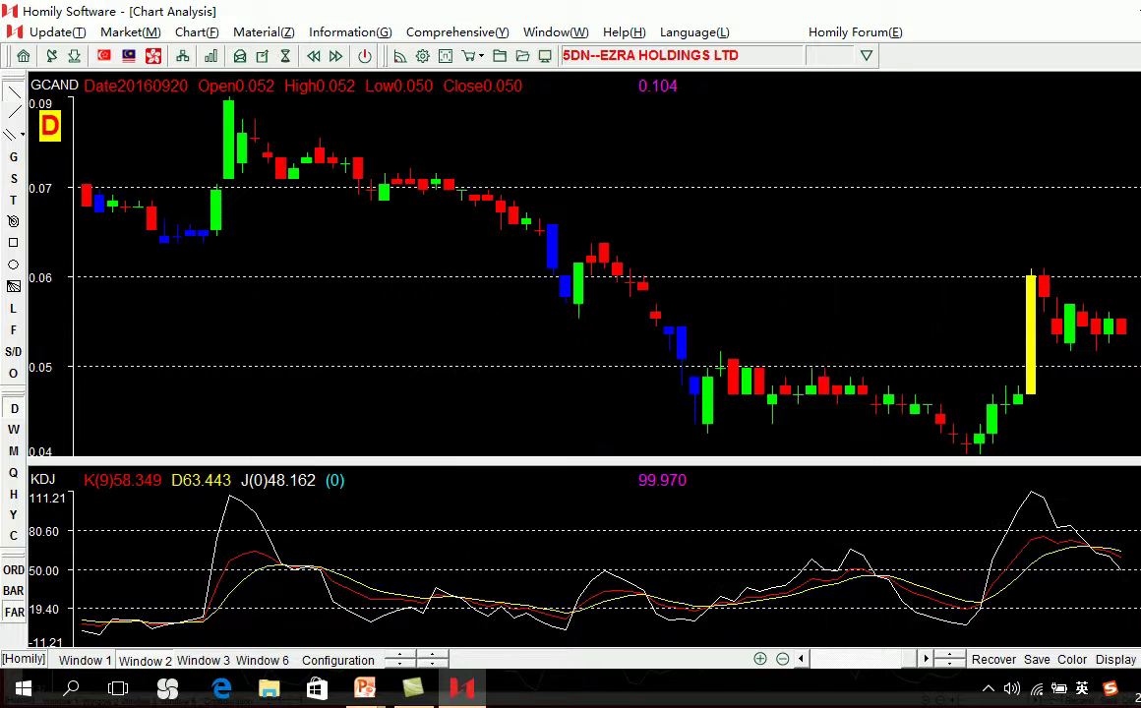
{"action": "key", "text": "Up"}
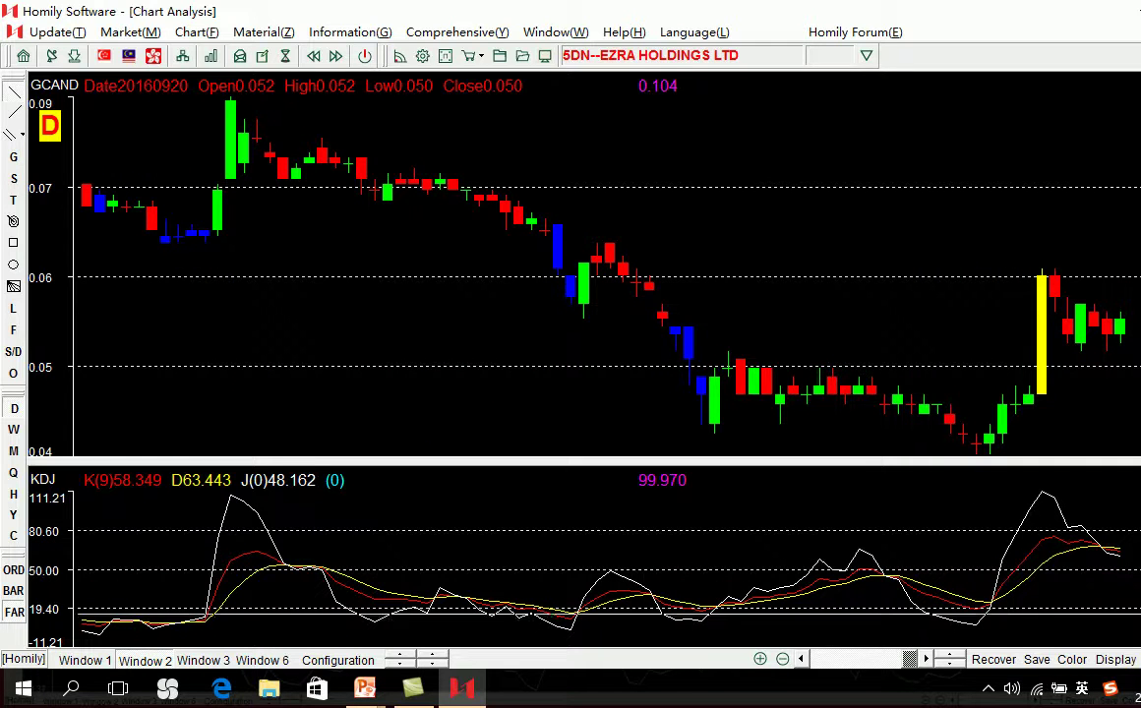
{"action": "left_click", "coordinate": [14, 243]}
{"action": "left_click_drag", "start_coordinate": [745, 326], "coordinate": [1019, 315]}
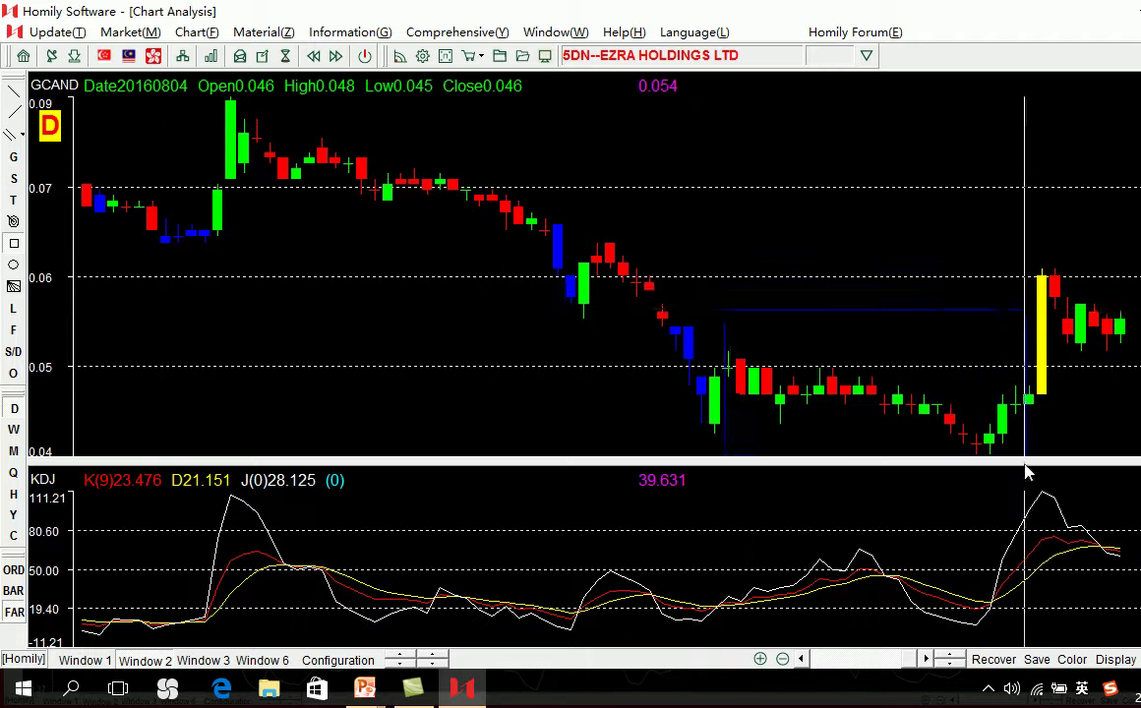
Step: Examine Ezra Holdings' KDJ golden cross in early September 2016 and extend the view to the latest candles
{"action": "key", "text": "Down"}
{"action": "key", "text": "Up"}
{"action": "key", "text": "Up"}
{"action": "key", "text": "Up"}
{"action": "key", "text": "Up"}
{"action": "key", "text": "Down"}
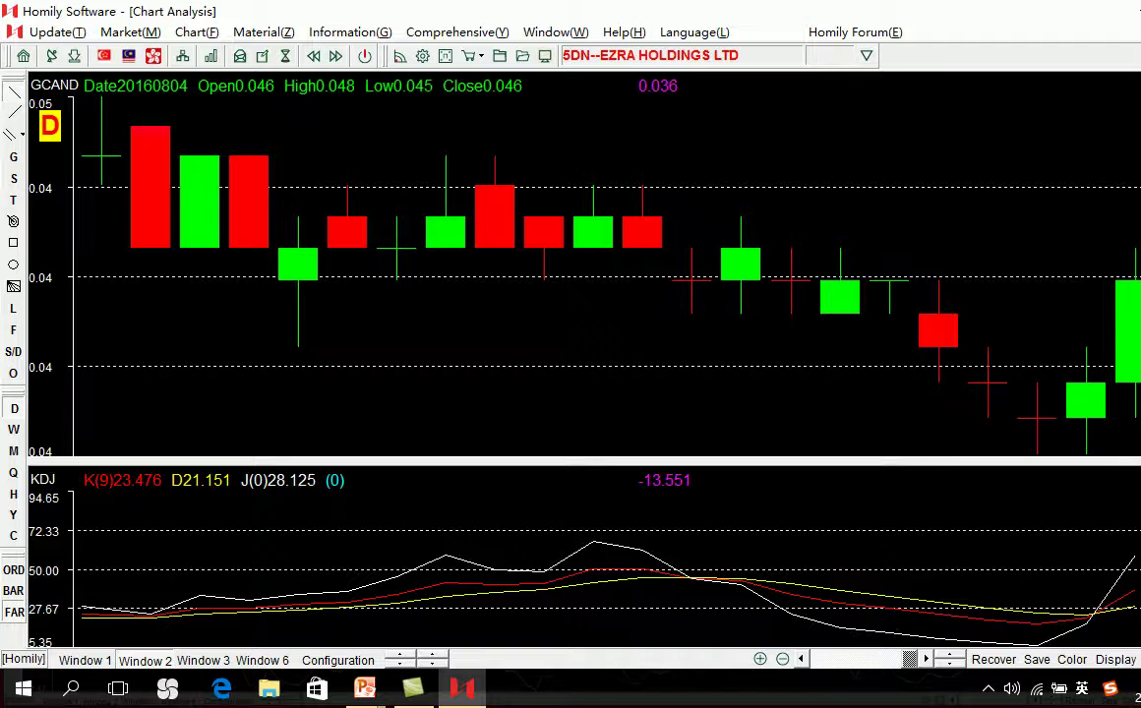
{"action": "key", "text": "Up"}
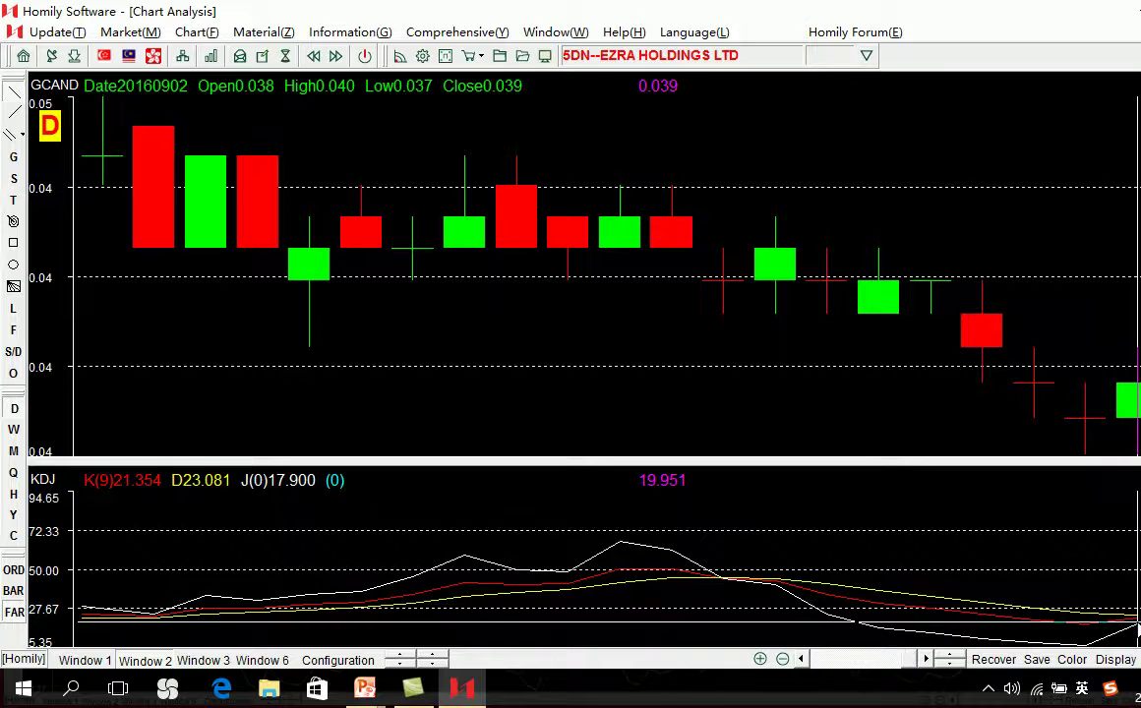
{"action": "key", "text": "Down"}
{"action": "key", "text": "Down"}
{"action": "key", "text": "Down"}
{"action": "key", "text": "Down"}
{"action": "key", "text": "Down"}
{"action": "key", "text": "Down"}
{"action": "key", "text": "Down"}
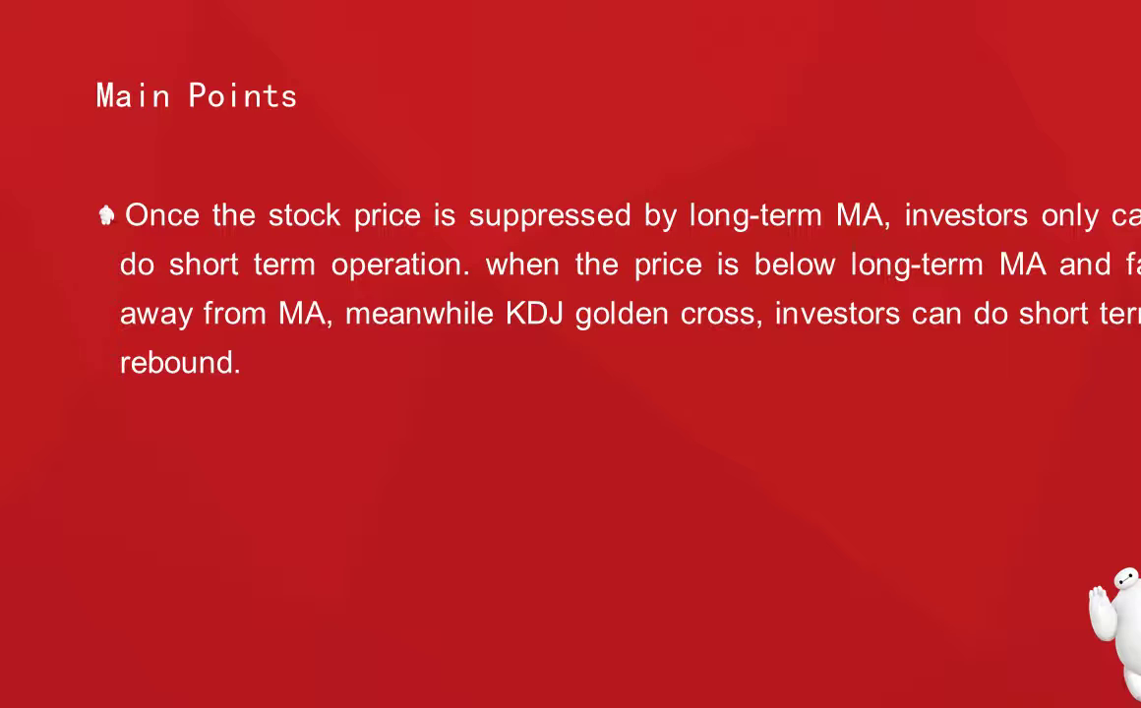
Step: Switch back to Homily Software and overlay the MA Group 1 moving averages on the Ezra Holdings chart with more history
{"action": "key", "text": "alt+Tab"}
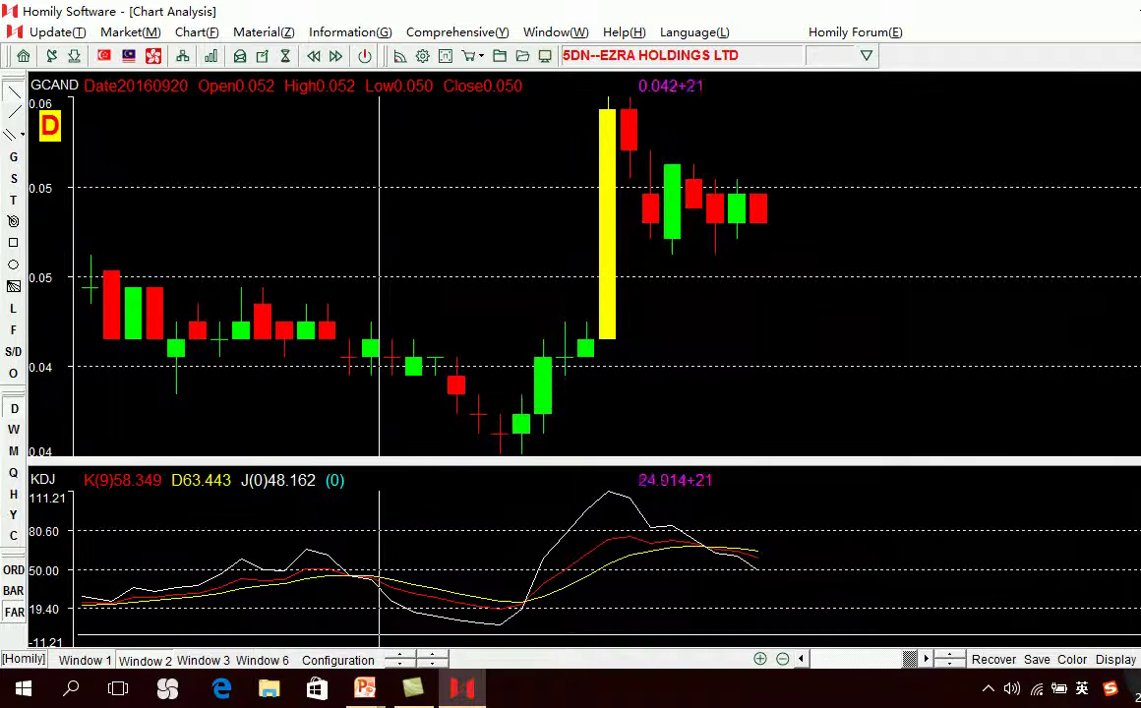
{"action": "right_click", "coordinate": [936, 171]}
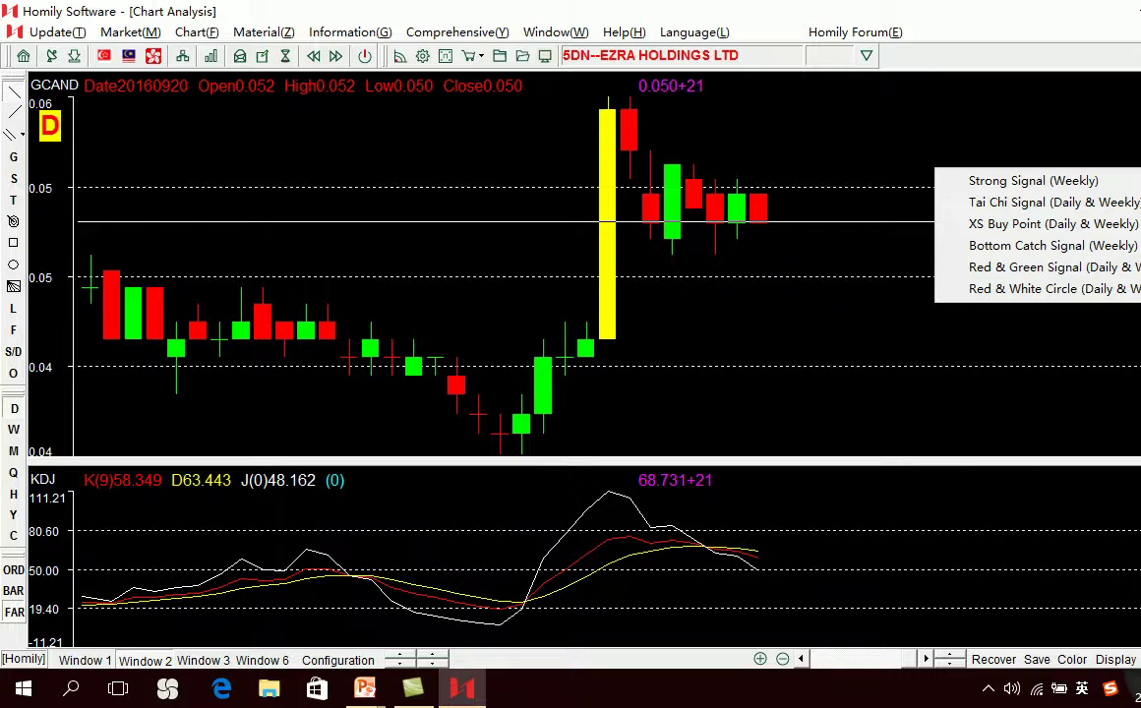
{"action": "left_click", "coordinate": [1097, 312]}
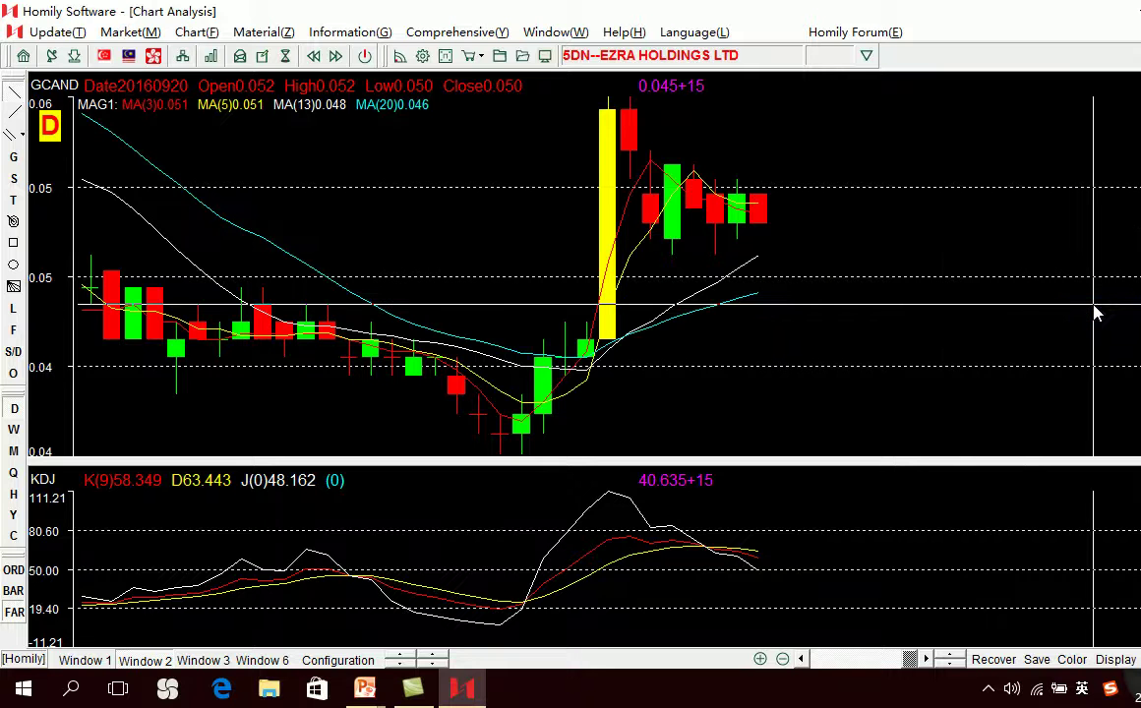
{"action": "key", "text": "Down"}
{"action": "key", "text": "Down"}
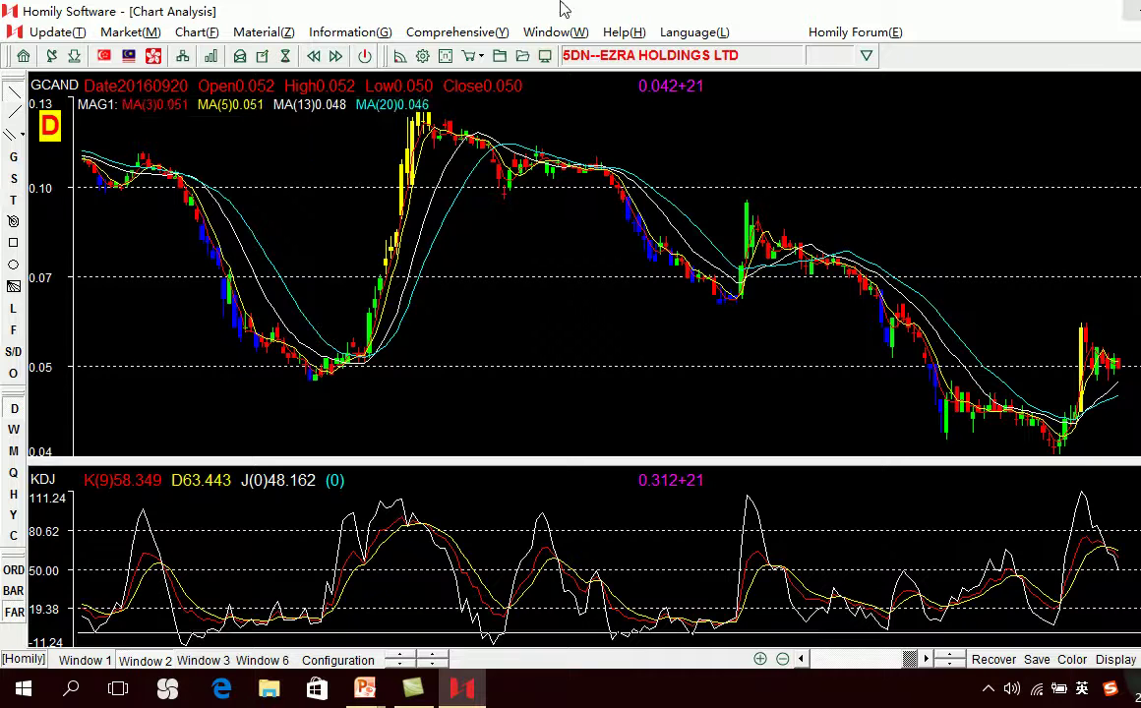
Step: Hide the 3, 5 and 20 period lines in MA Group 1, leaving only MA 13 displayed, and save
{"action": "left_click", "coordinate": [423, 56]}
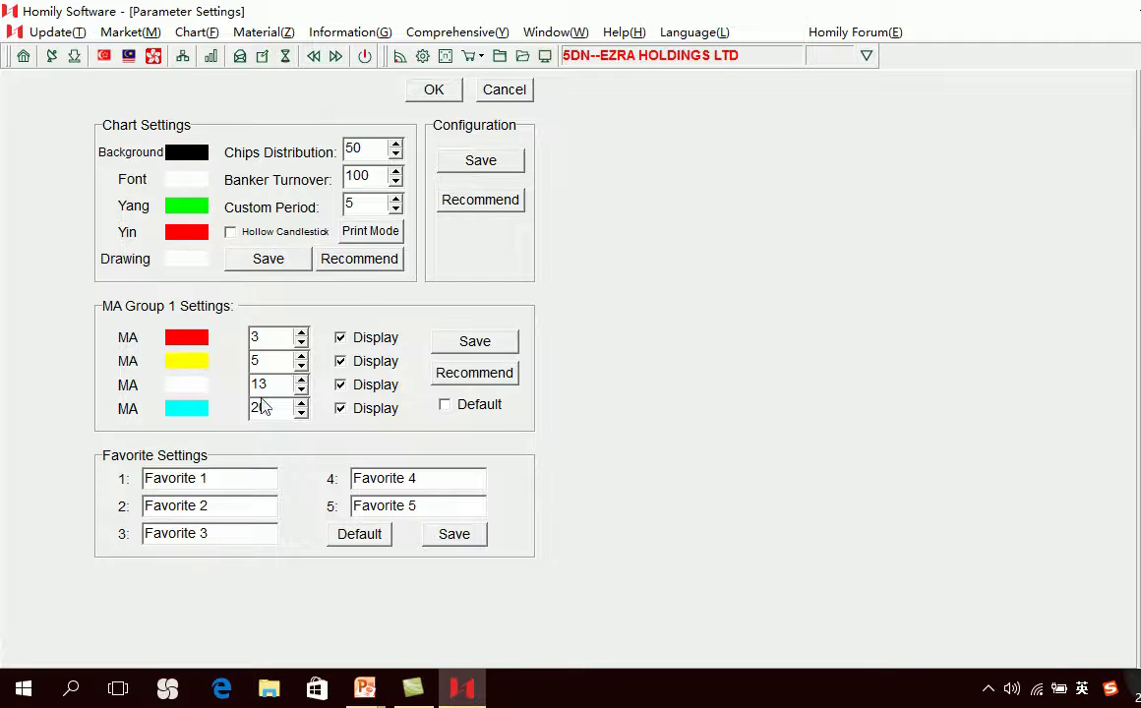
{"action": "left_click", "coordinate": [340, 337]}
{"action": "left_click", "coordinate": [341, 361]}
{"action": "left_click", "coordinate": [341, 408]}
{"action": "left_click", "coordinate": [474, 342]}
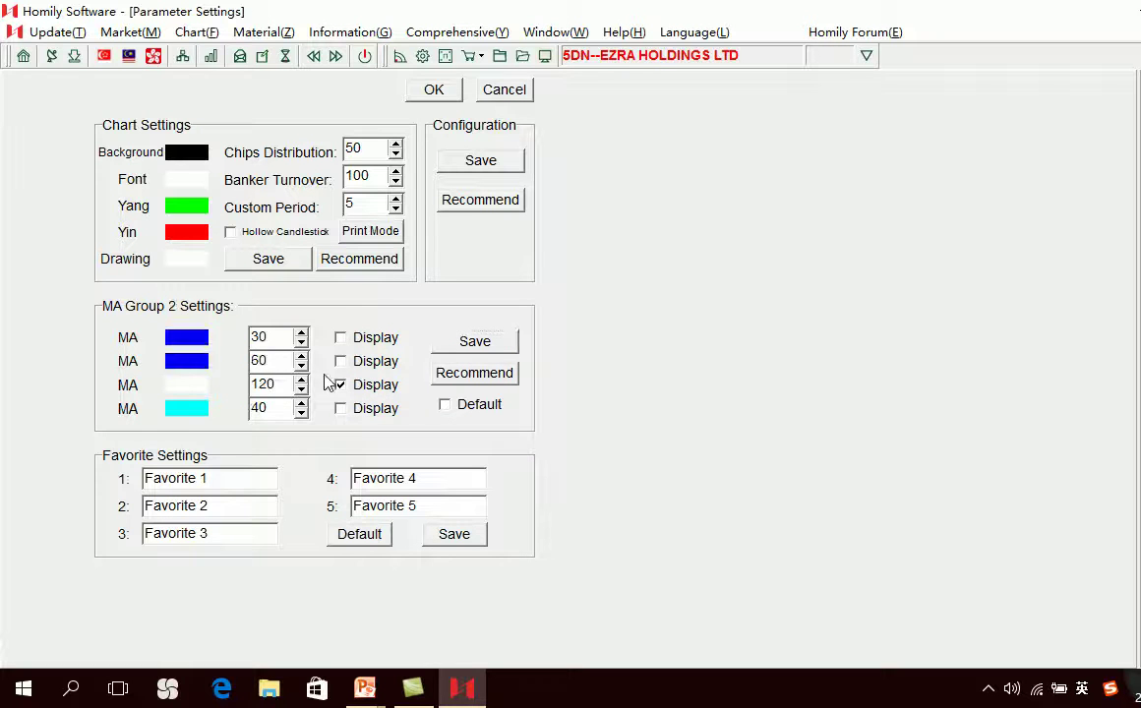
Step: Save MA Group 2 with only MA 120 displayed, and save MA Group 3 with only MA 240 displayed
{"action": "left_click", "coordinate": [475, 342]}
{"action": "left_click", "coordinate": [470, 340]}
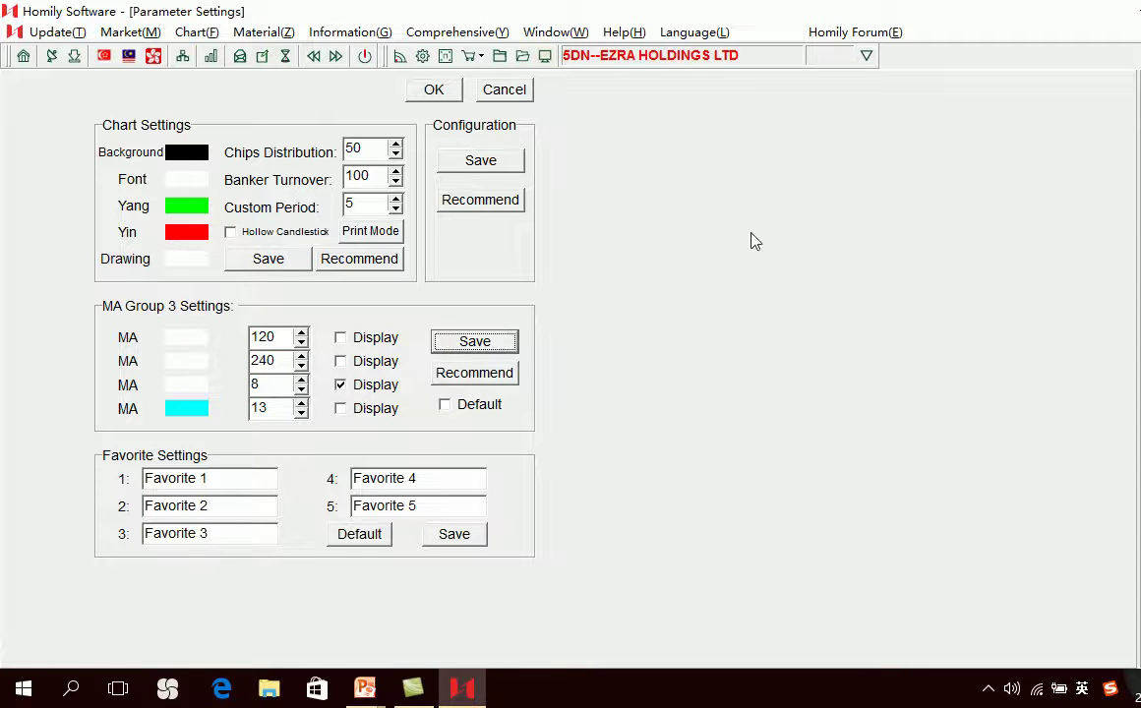
{"action": "left_click", "coordinate": [341, 385]}
{"action": "left_click", "coordinate": [341, 361]}
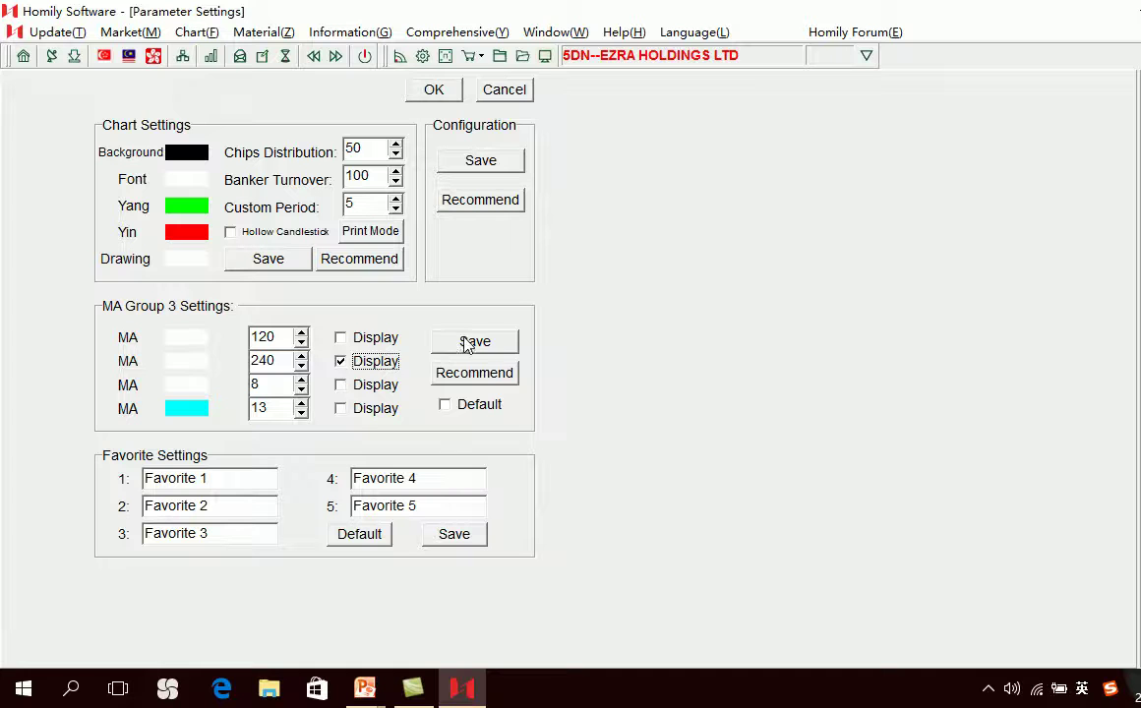
{"action": "left_click", "coordinate": [475, 341]}
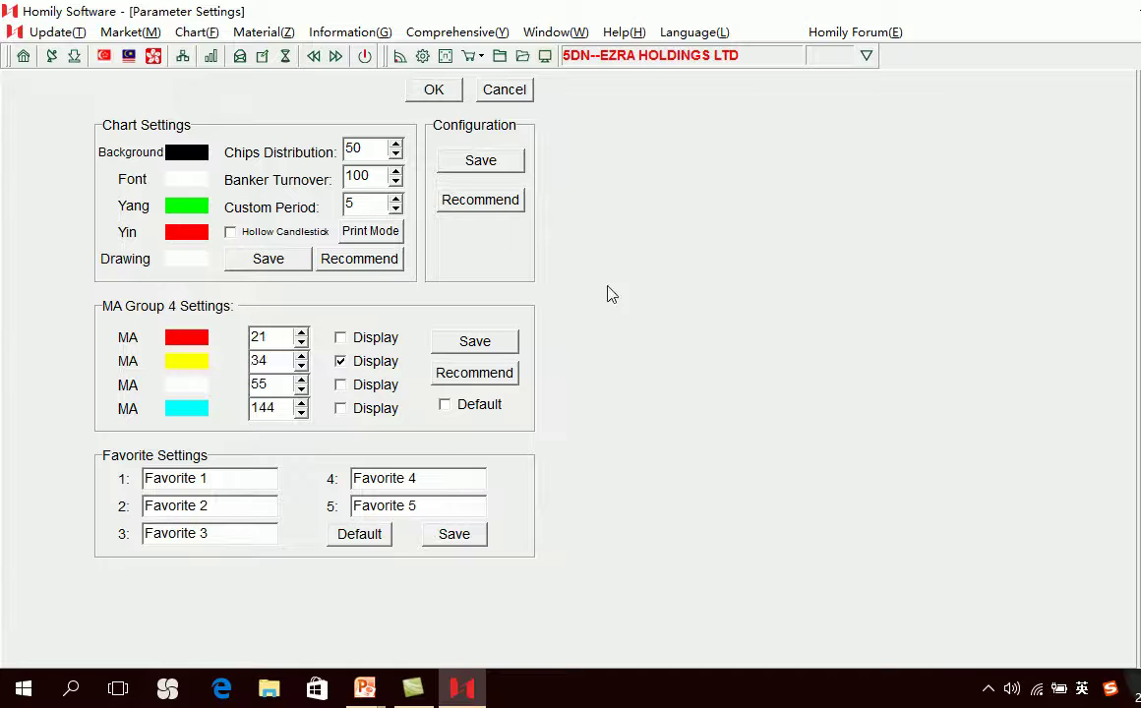
Step: Set MA Group 4's only displayed line to period 60, save the group, and apply the parameter settings
{"action": "left_click_drag", "start_coordinate": [279, 359], "coordinate": [219, 364]}
{"action": "type", "text": "60"}
{"action": "left_click", "coordinate": [475, 341]}
{"action": "left_click", "coordinate": [435, 91]}
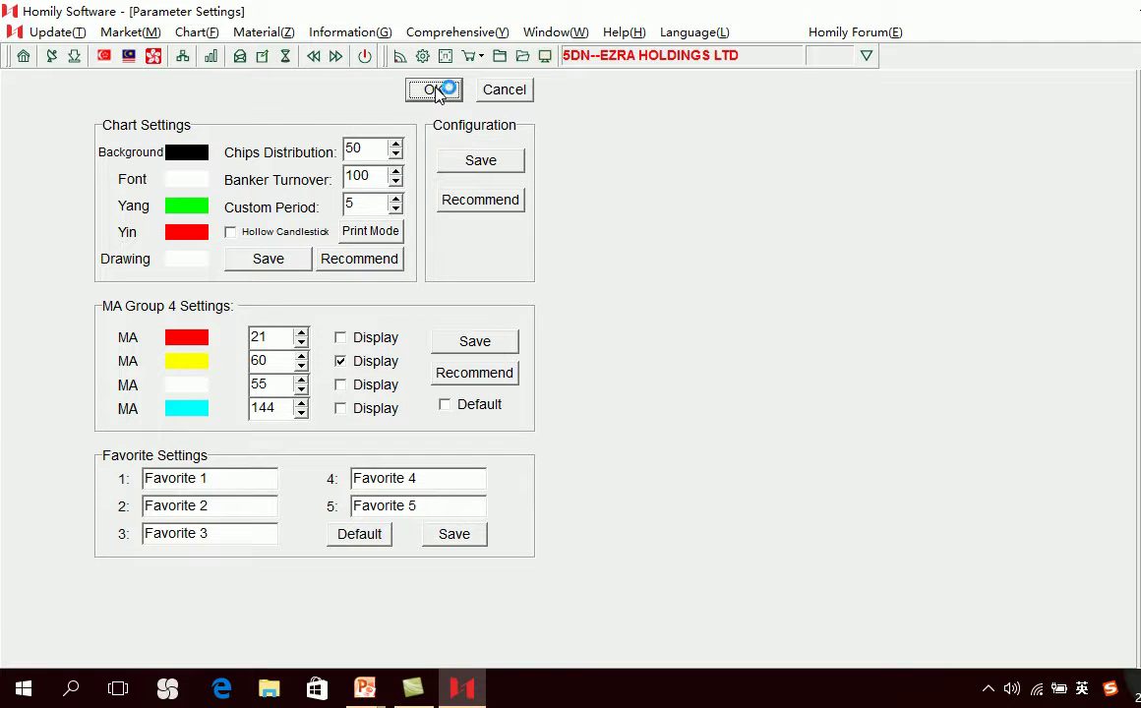
{"action": "right_click", "coordinate": [1033, 192]}
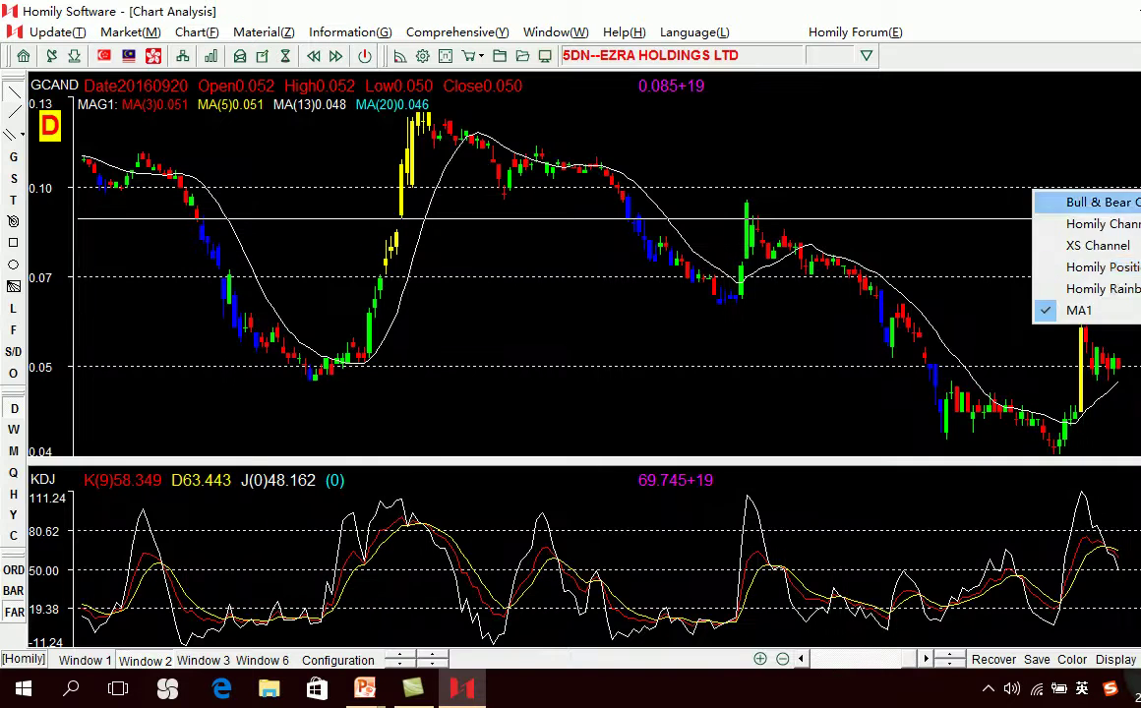
{"action": "left_click", "coordinate": [1073, 308]}
{"action": "right_click", "coordinate": [1035, 193]}
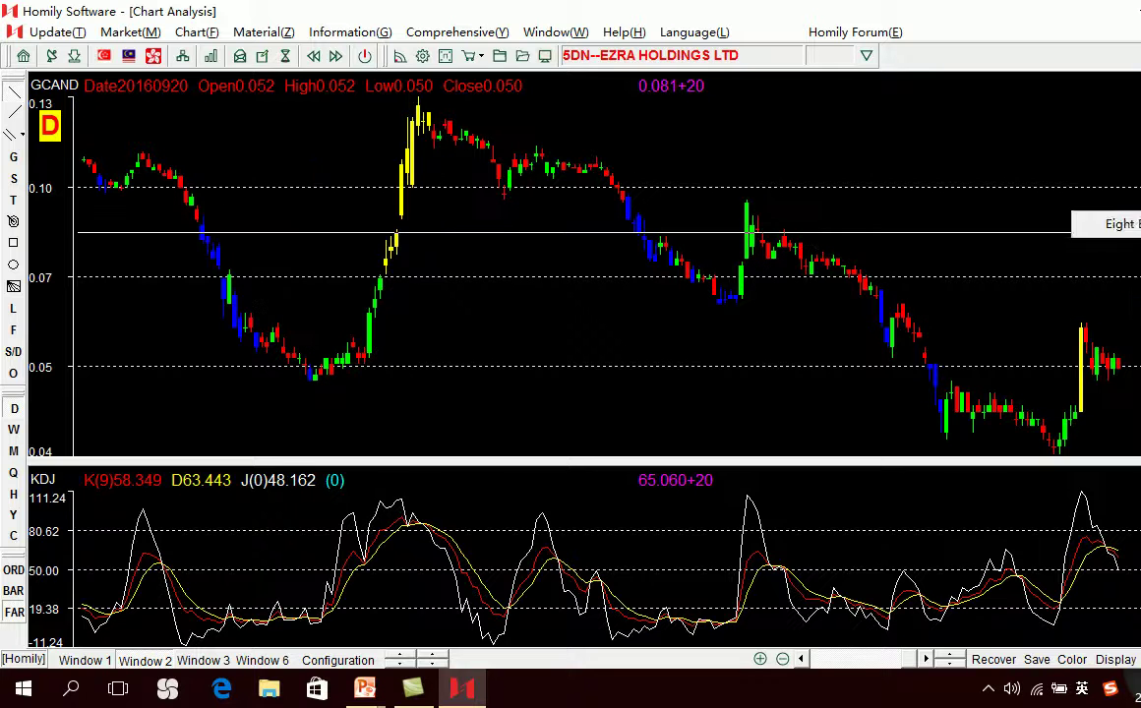
{"action": "left_click", "coordinate": [1097, 312]}
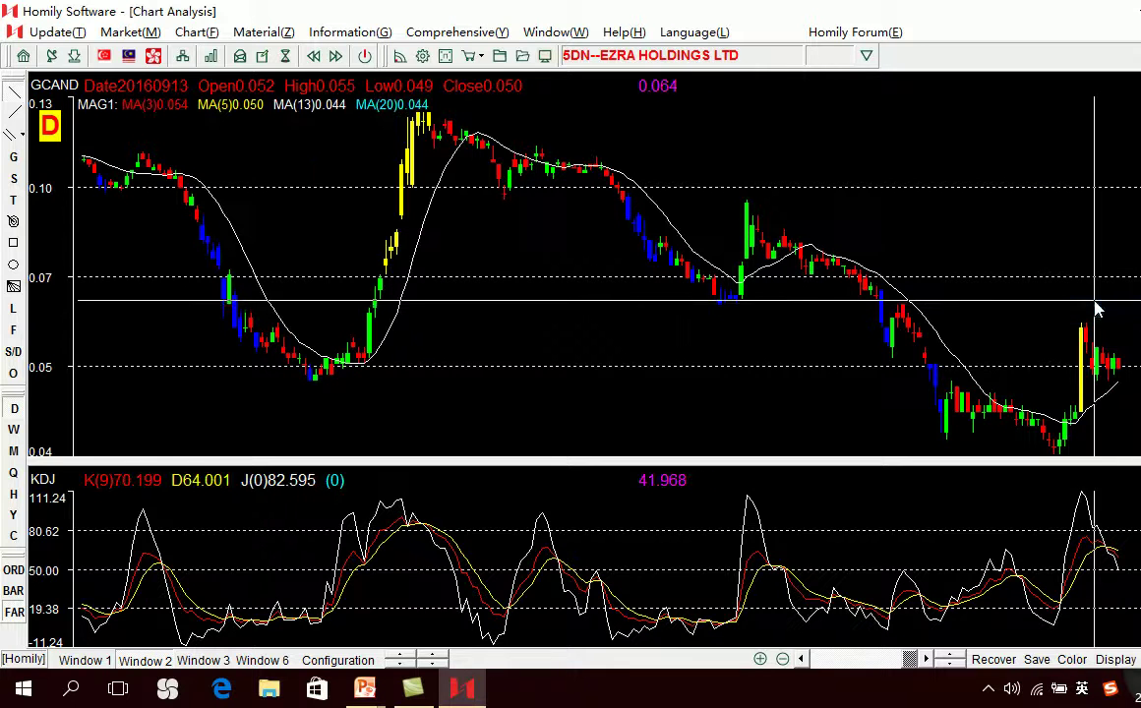
Step: Overlay MA Groups 1 to 4 on the Ezra Holdings daily chart and extend it to show more price history
{"action": "left_click", "coordinate": [426, 59]}
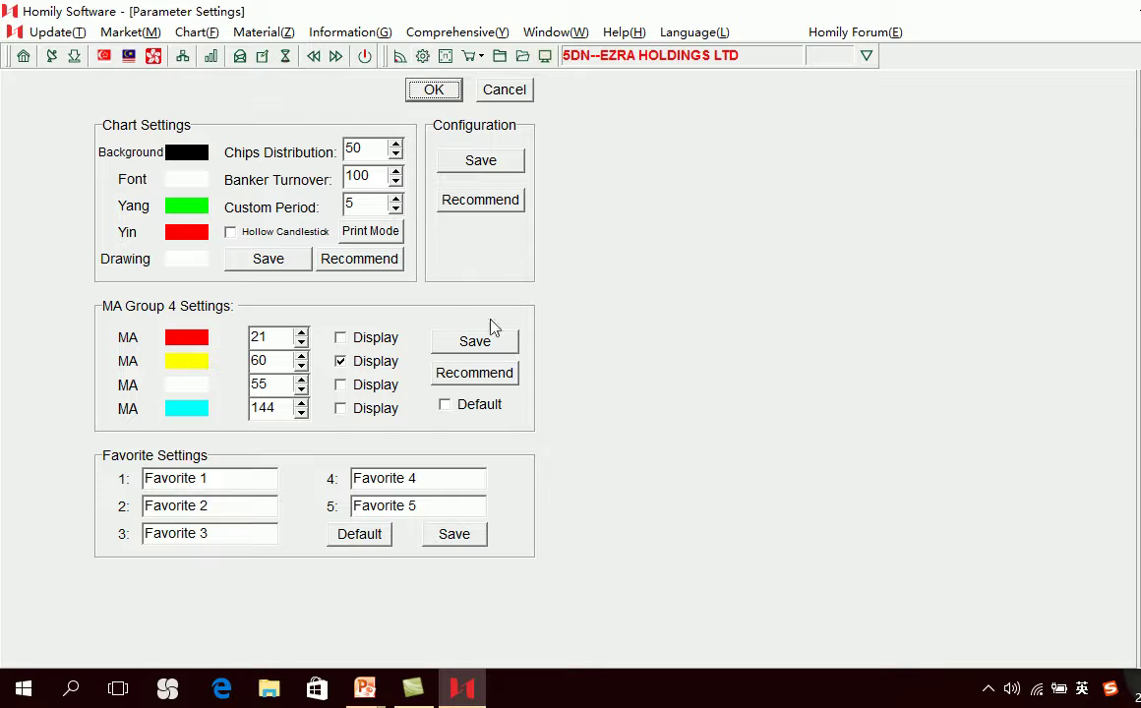
{"action": "left_click", "coordinate": [211, 56]}
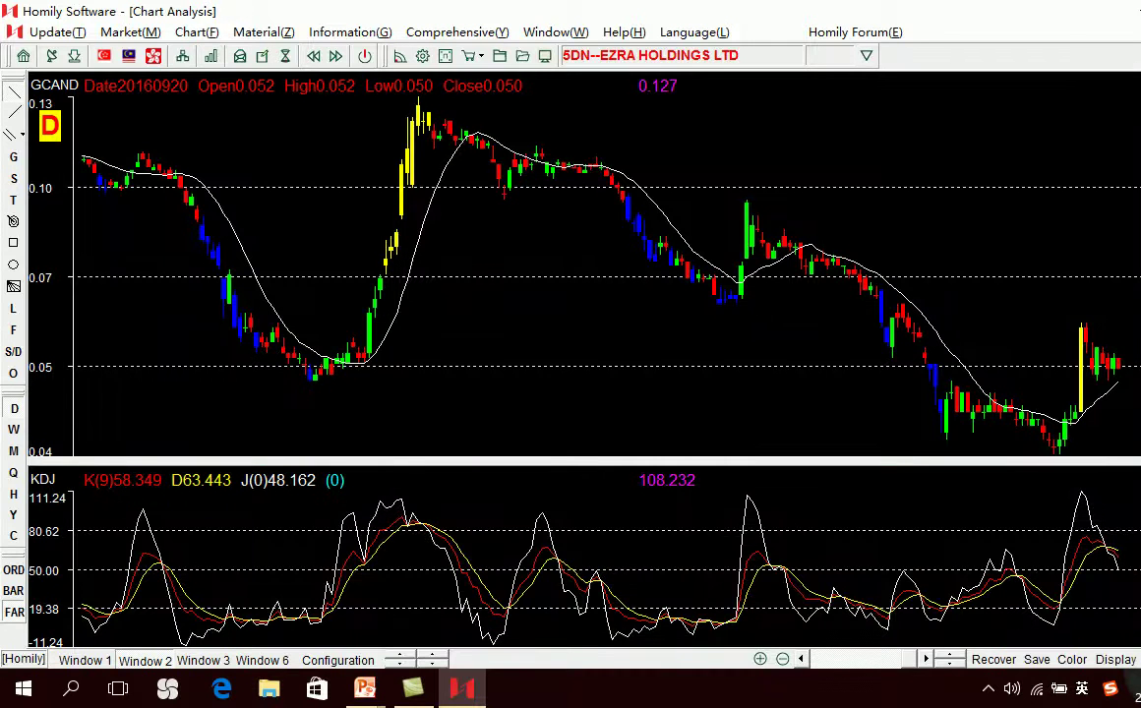
{"action": "double_click", "coordinate": [1137, 272]}
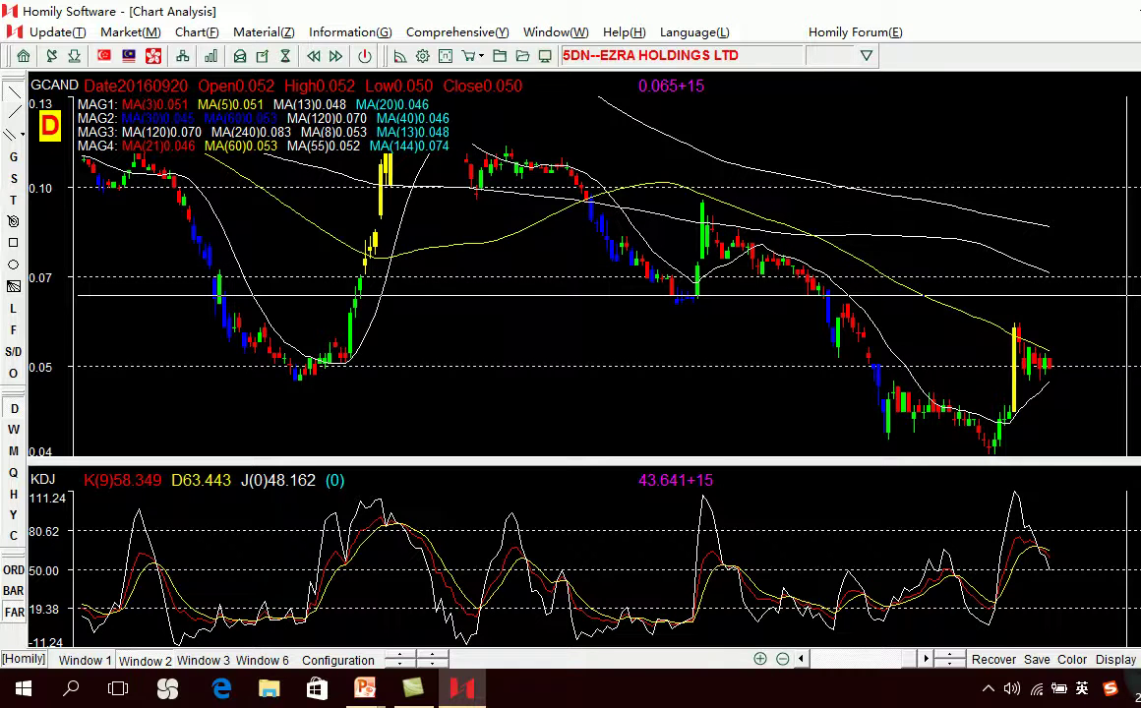
{"action": "key", "text": "Up"}
{"action": "key", "text": "Down"}
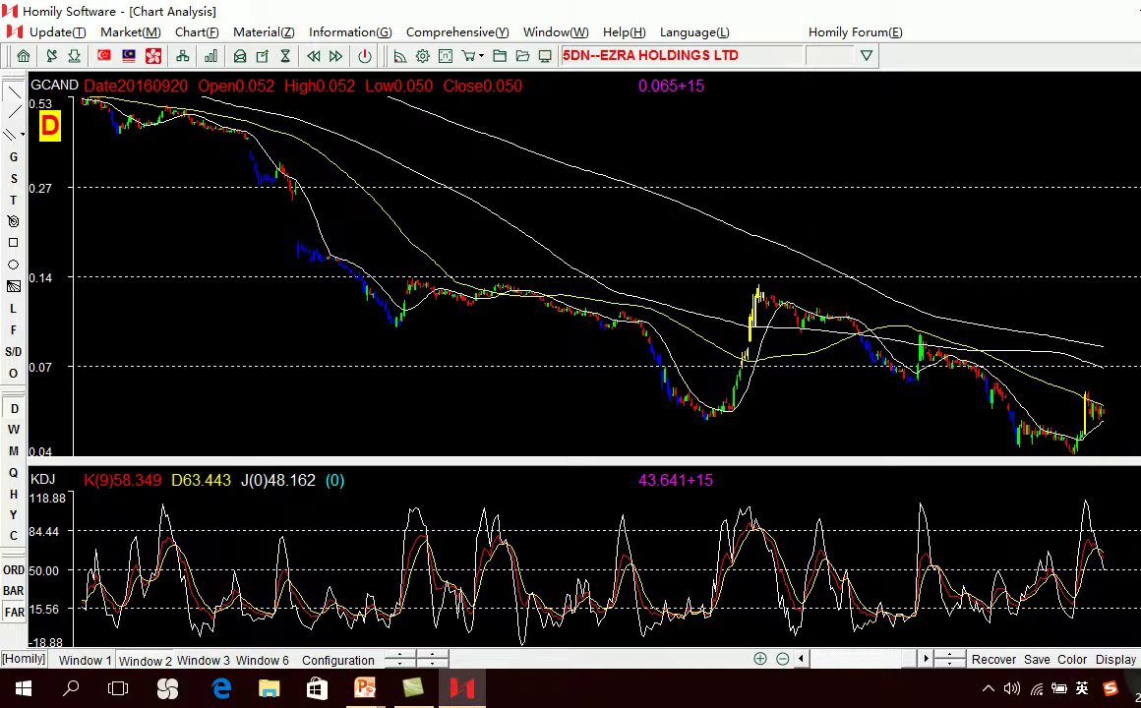
Step: Switch to the PowerPoint slide show and advance to the slide titled The Period
{"action": "mouse_move", "coordinate": [401, 673]}
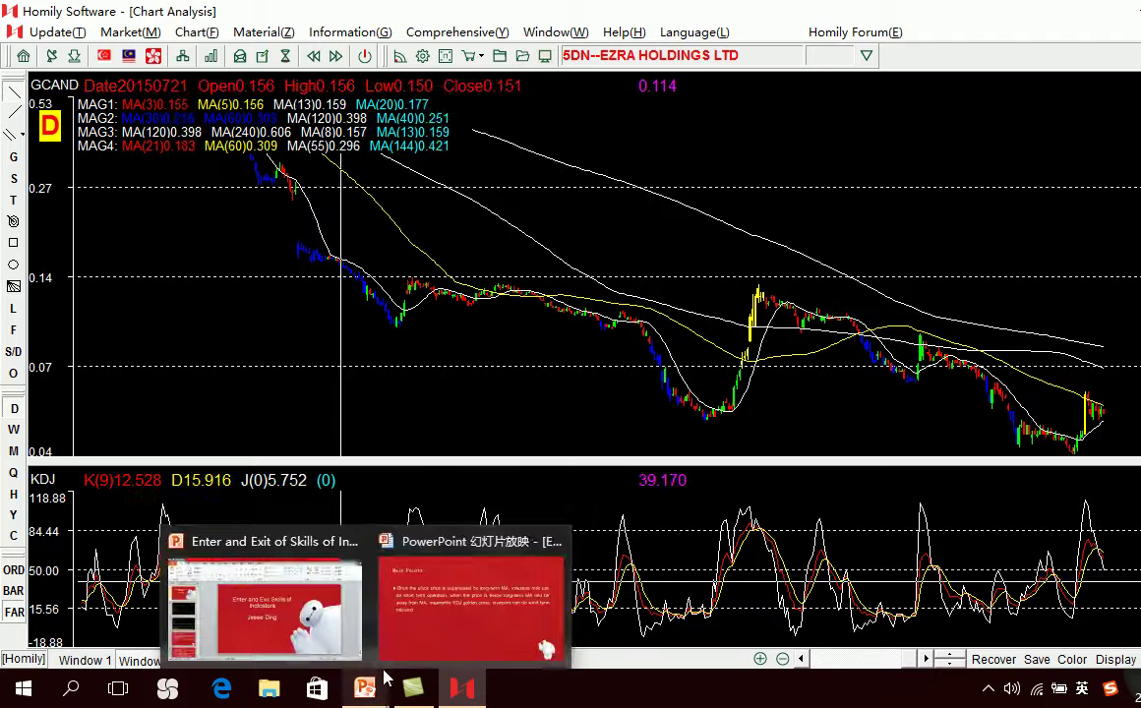
{"action": "left_click", "coordinate": [451, 622]}
{"action": "left_click", "coordinate": [790, 456]}
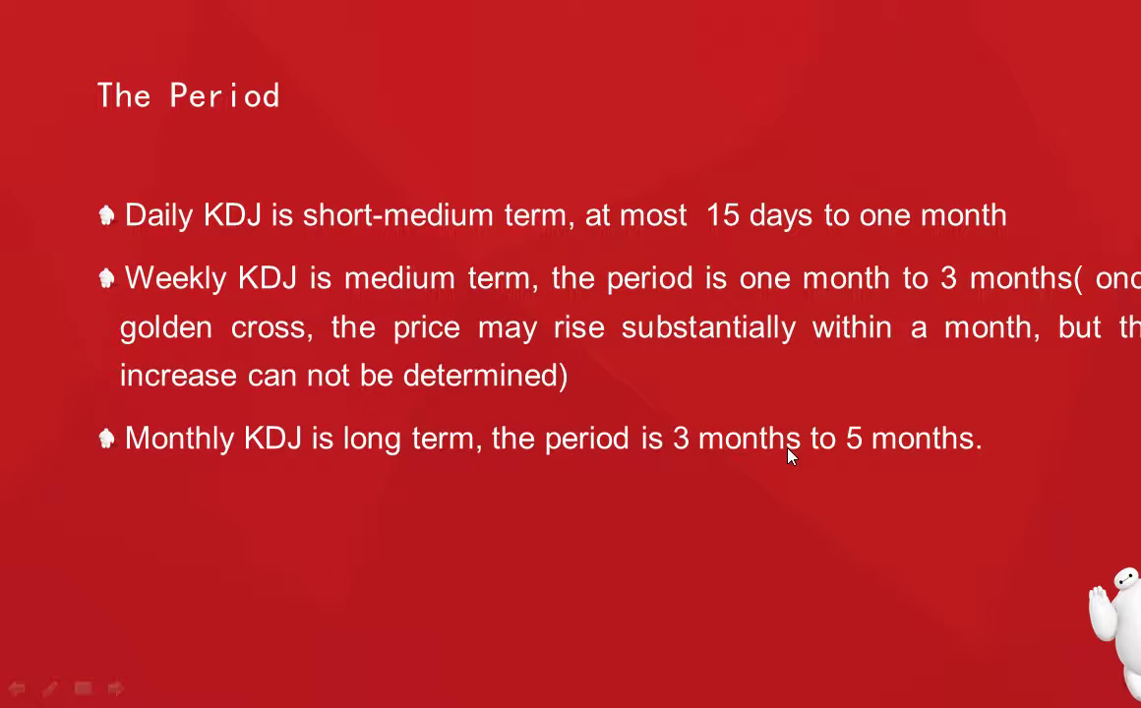
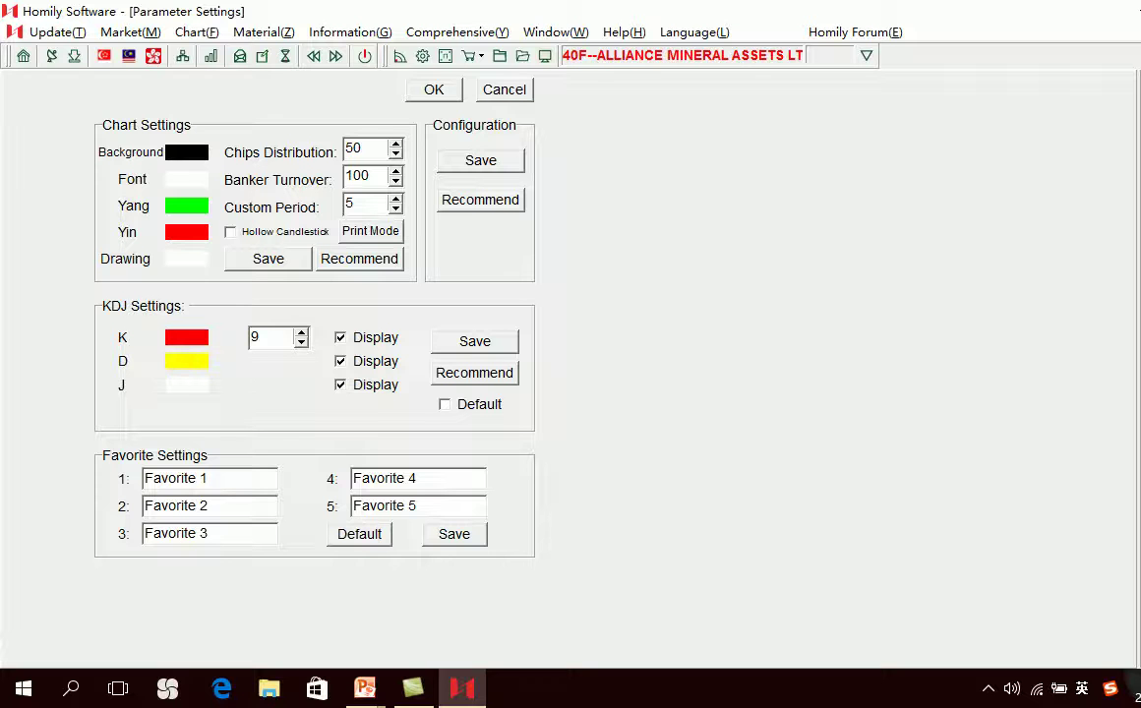
Step: Hide the K and D lines in the KDJ settings, leaving only J displayed, and save
{"action": "left_click", "coordinate": [341, 339]}
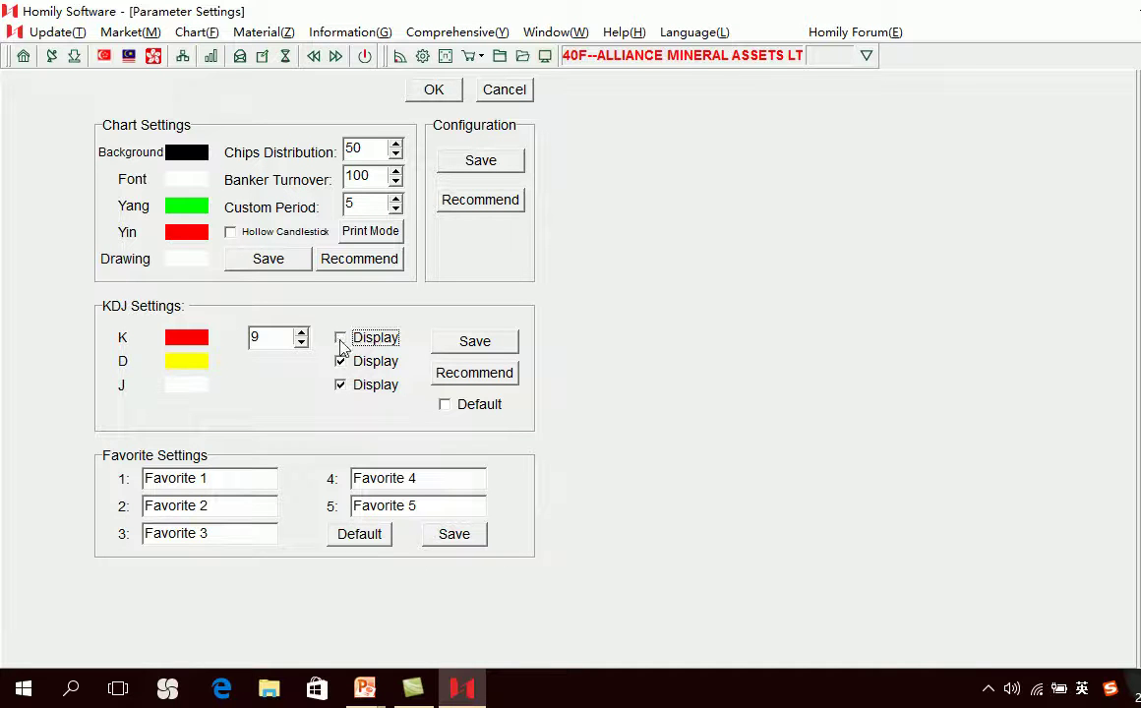
{"action": "left_click", "coordinate": [341, 361]}
{"action": "left_click", "coordinate": [275, 336]}
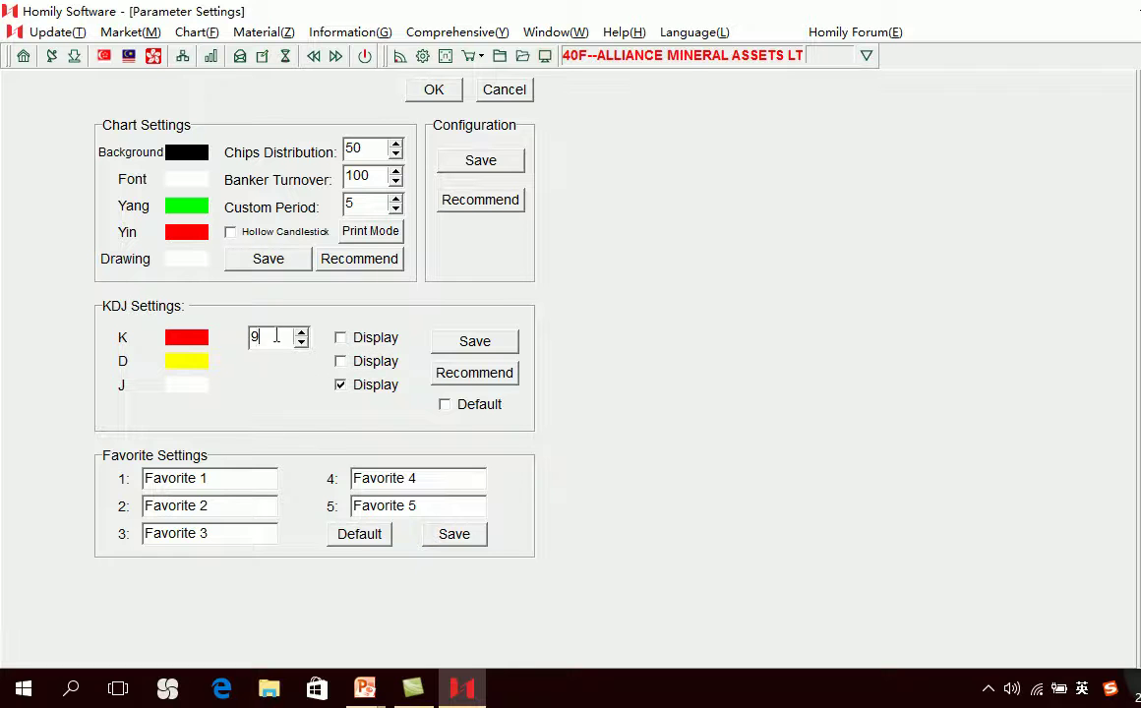
{"action": "left_click", "coordinate": [480, 346]}
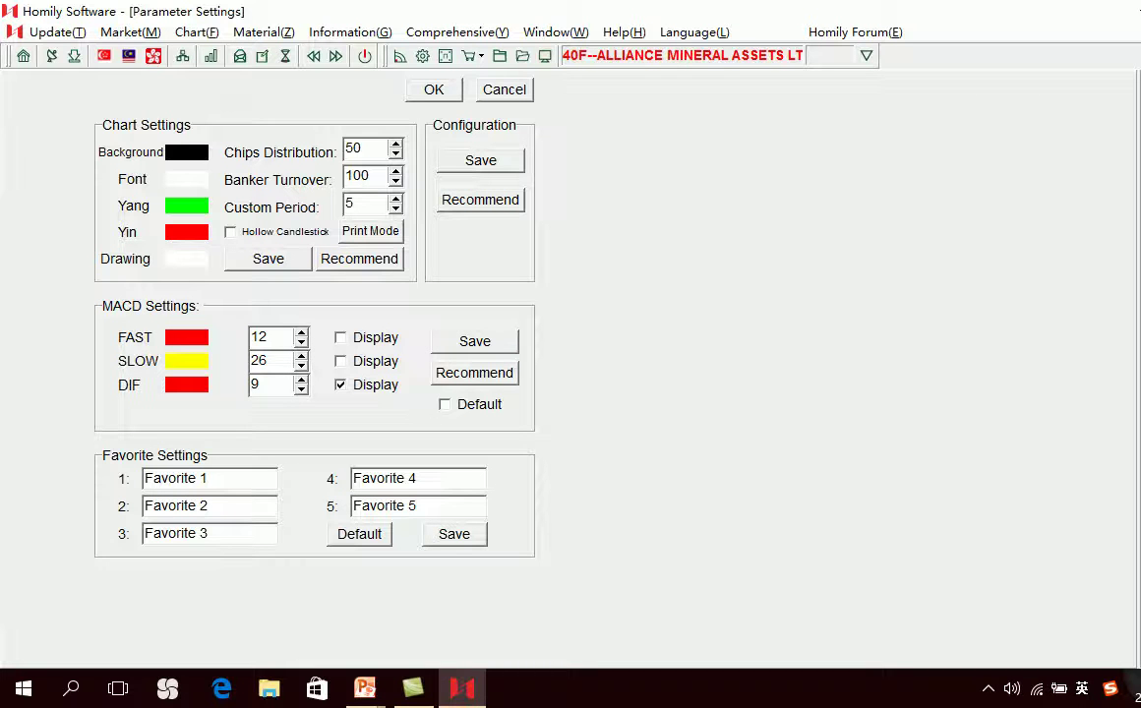
Step: Restore the recommended MACD settings, hide the FAST, SLOW and DIF lines, save, and apply the parameter settings
{"action": "left_click", "coordinate": [474, 375]}
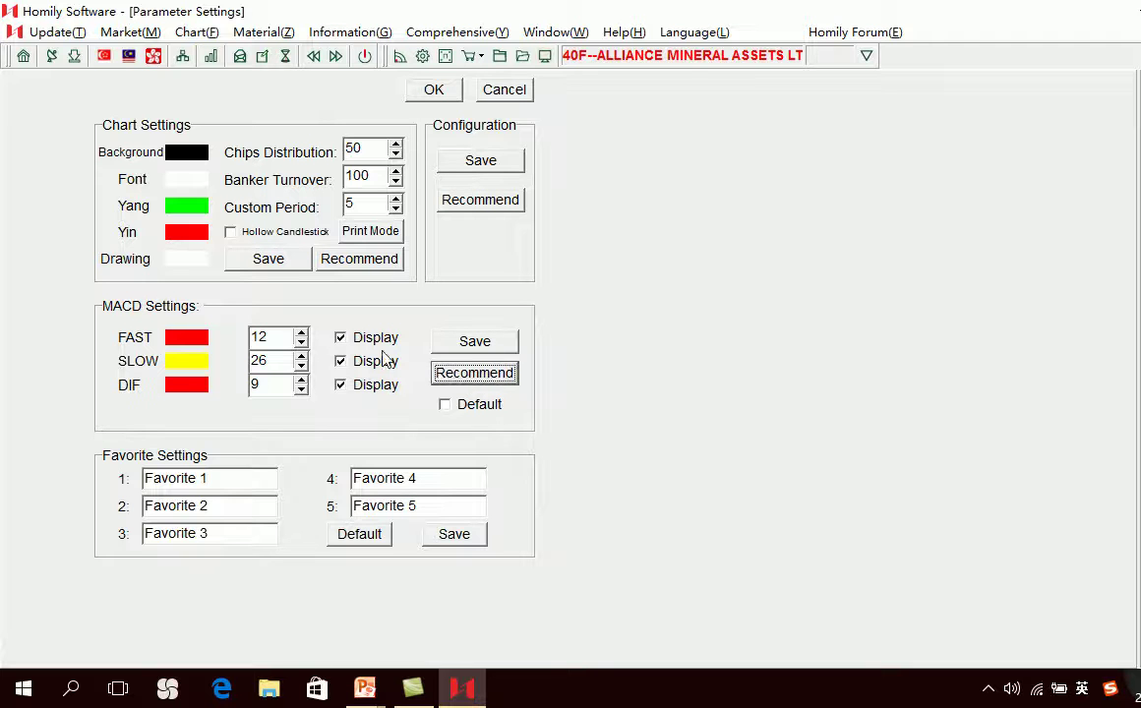
{"action": "left_click", "coordinate": [340, 337]}
{"action": "left_click", "coordinate": [340, 361]}
{"action": "left_click", "coordinate": [341, 384]}
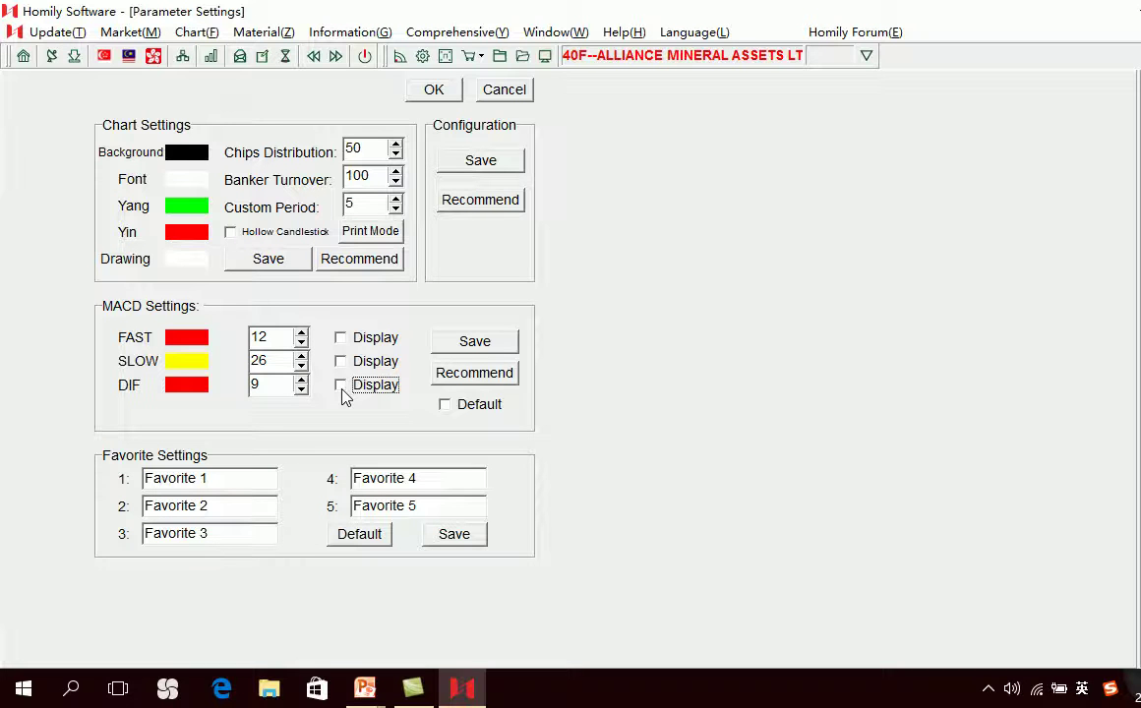
{"action": "left_click", "coordinate": [462, 341]}
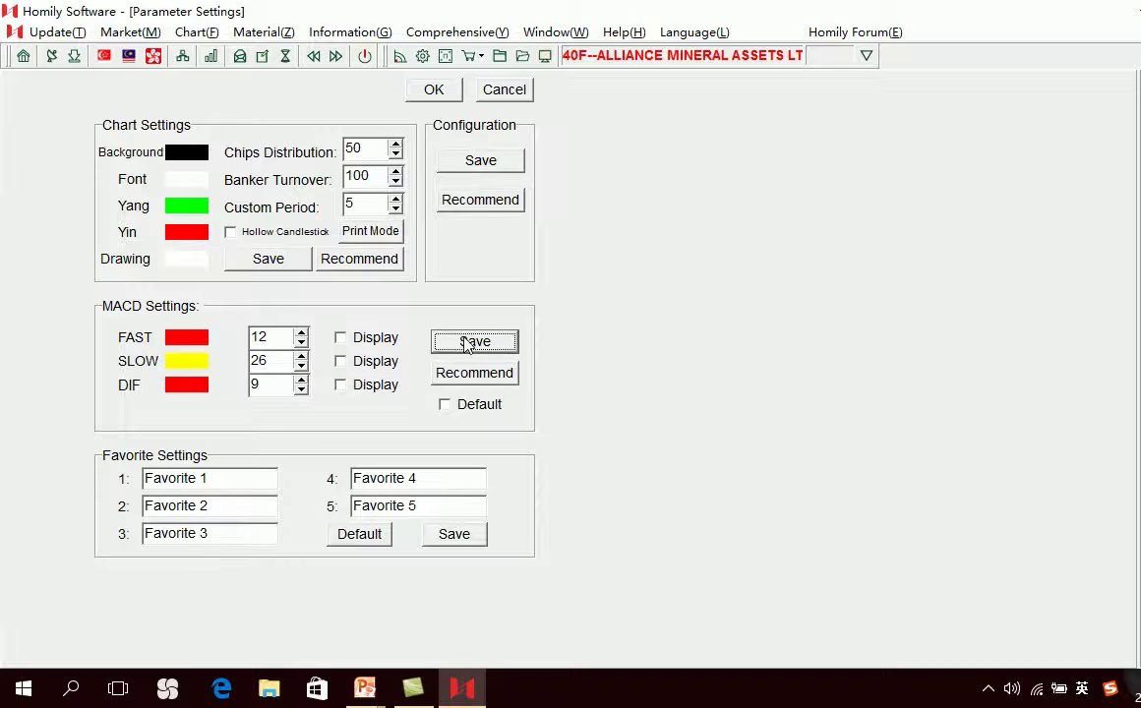
{"action": "left_click", "coordinate": [455, 91]}
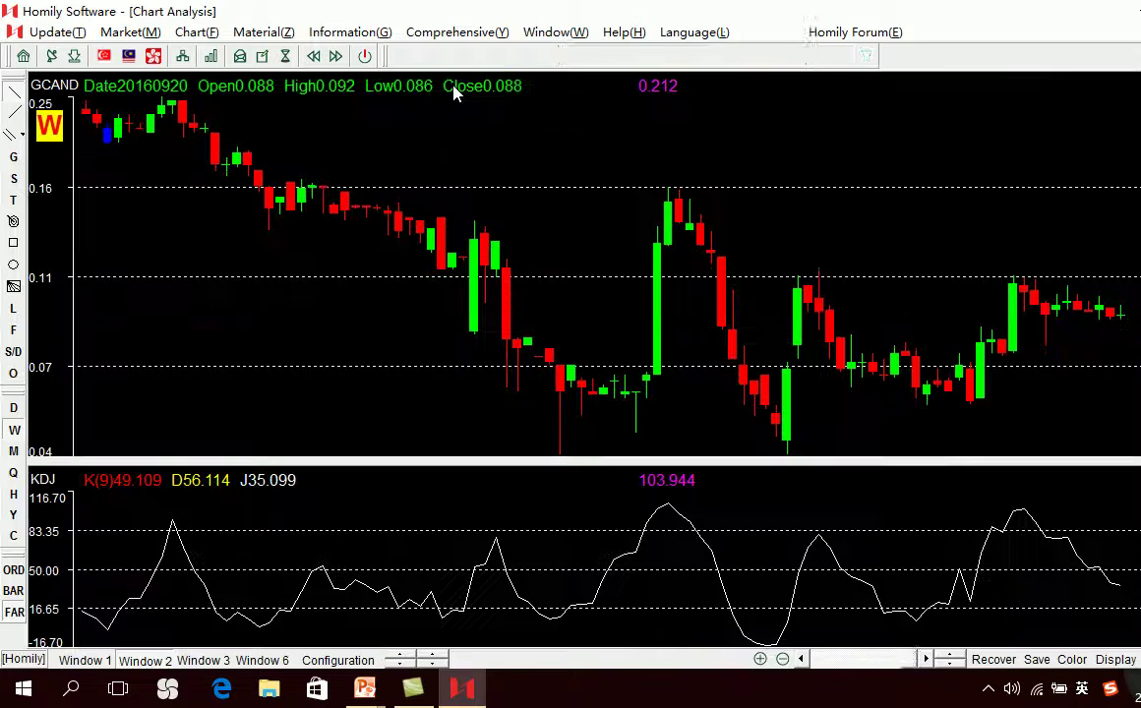
Step: Reopen the parameter settings, save KDJ again with only J displayed and MACD with DIF hidden, and return to the chart
{"action": "left_click", "coordinate": [351, 254]}
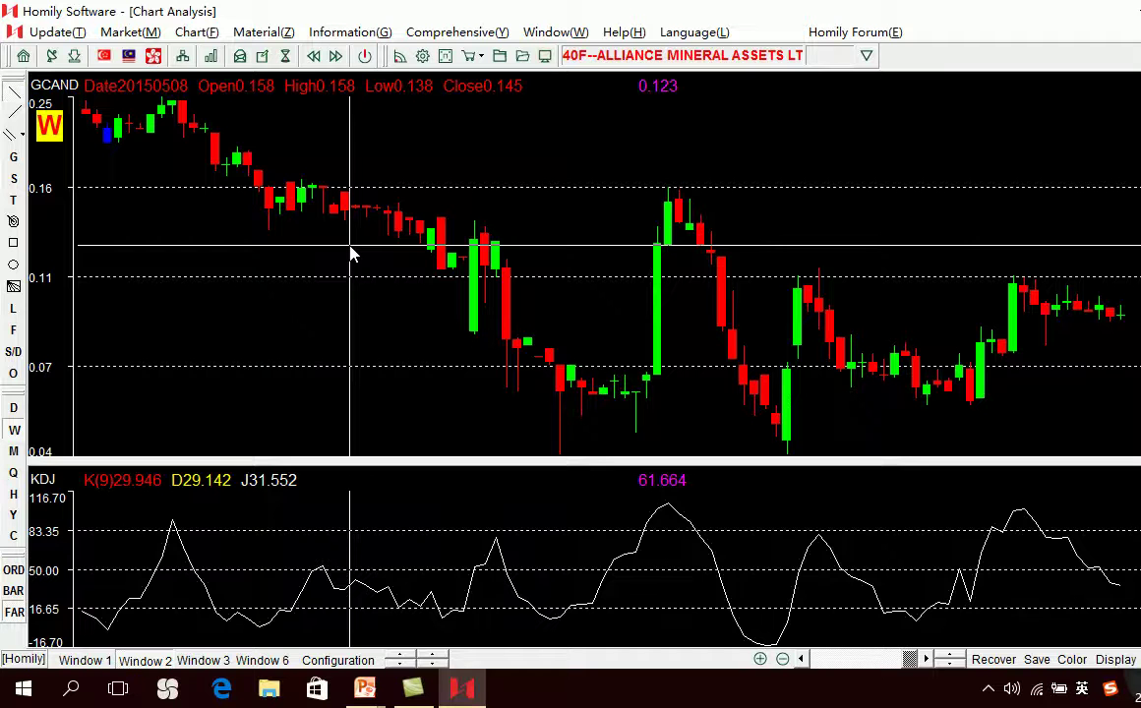
{"action": "left_click", "coordinate": [423, 59]}
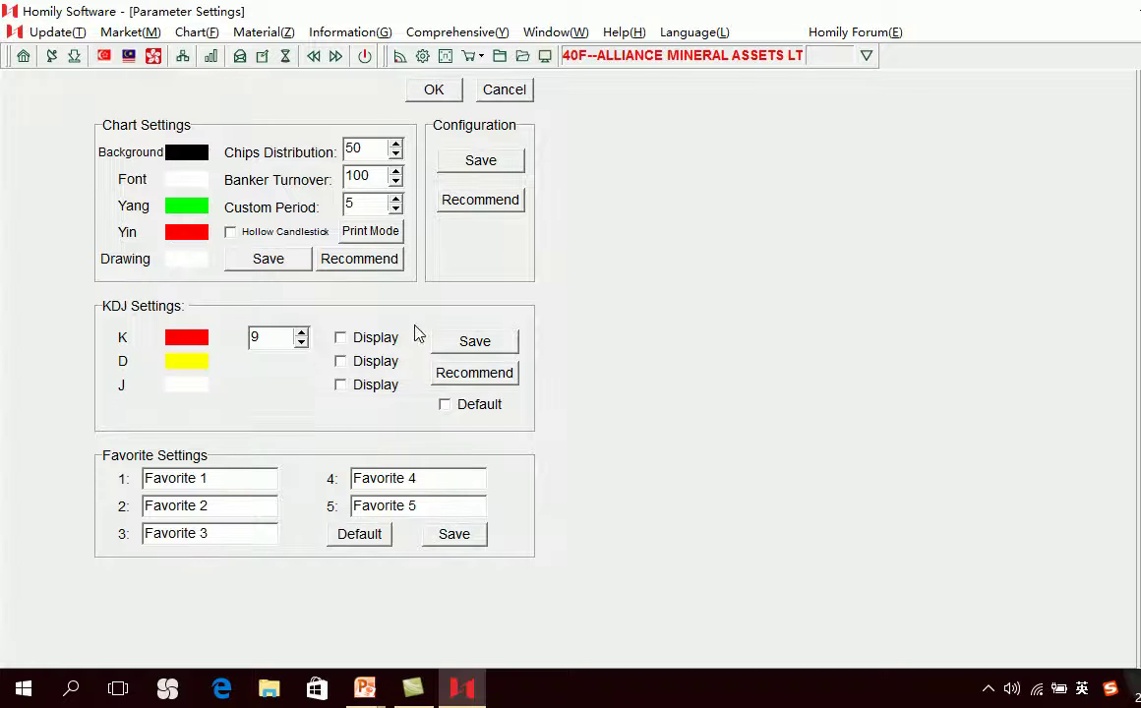
{"action": "left_click", "coordinate": [339, 385]}
{"action": "left_click", "coordinate": [340, 386]}
{"action": "left_click", "coordinate": [500, 340]}
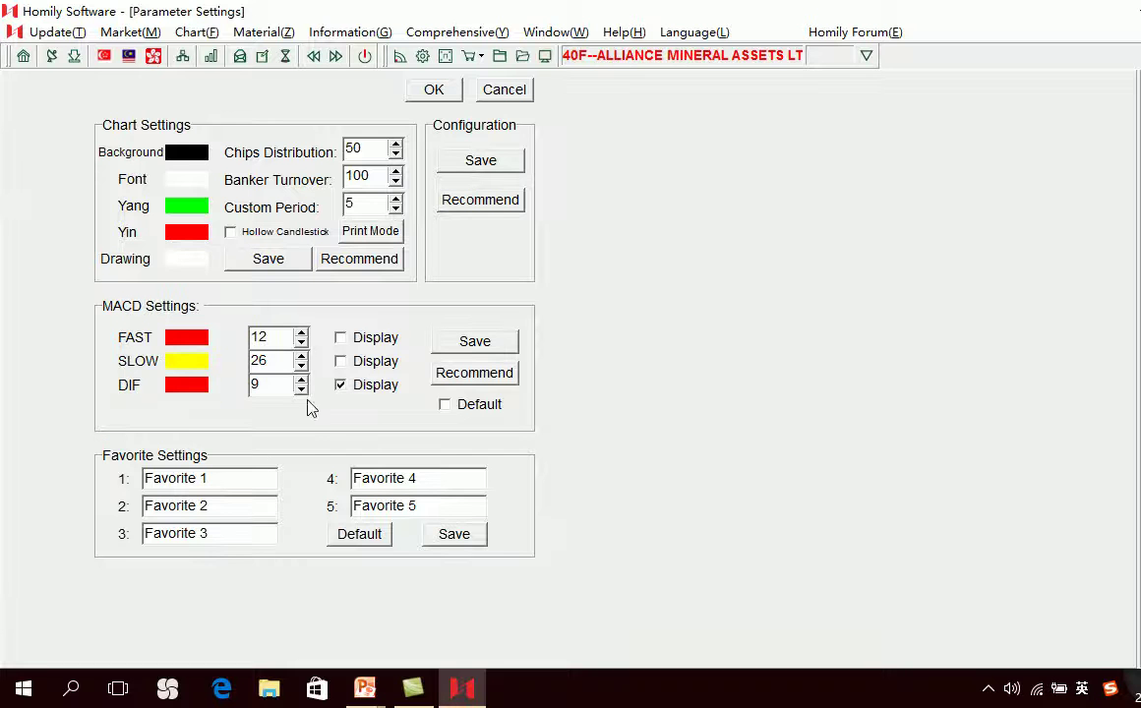
{"action": "left_click", "coordinate": [340, 386]}
{"action": "left_click", "coordinate": [489, 342]}
{"action": "left_click", "coordinate": [431, 90]}
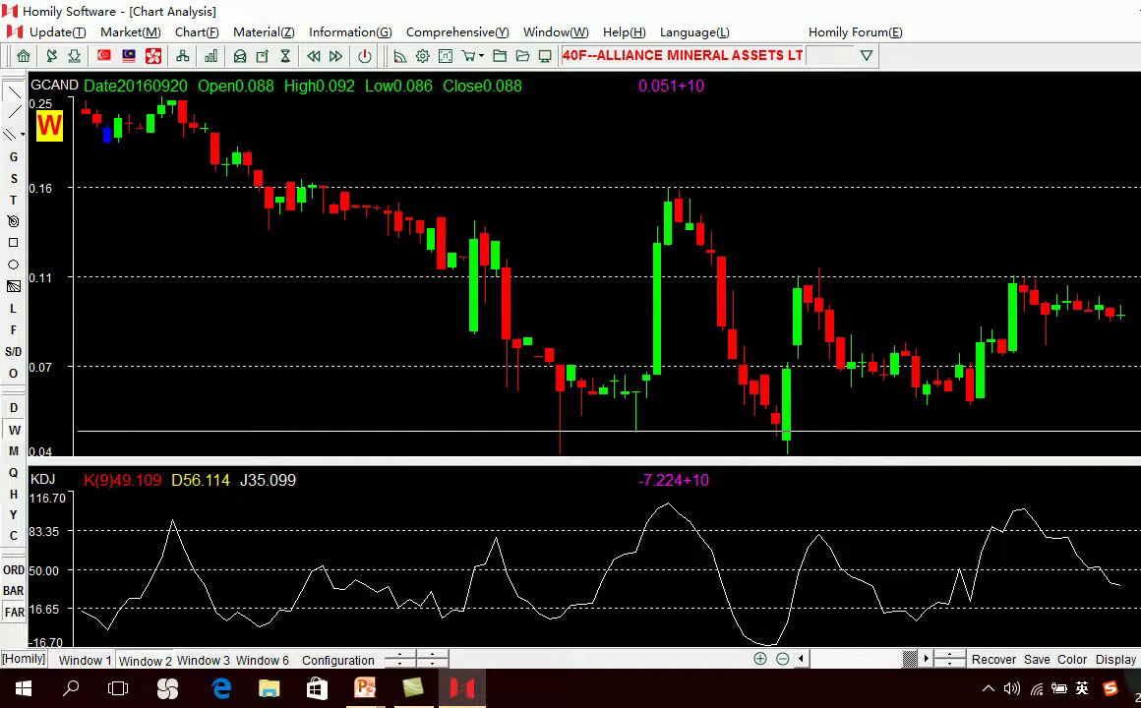
Step: Show more history on the Alliance Mineral Assets weekly chart and overlay the MACD columns on the KDJ window's J line
{"action": "key", "text": "Down"}
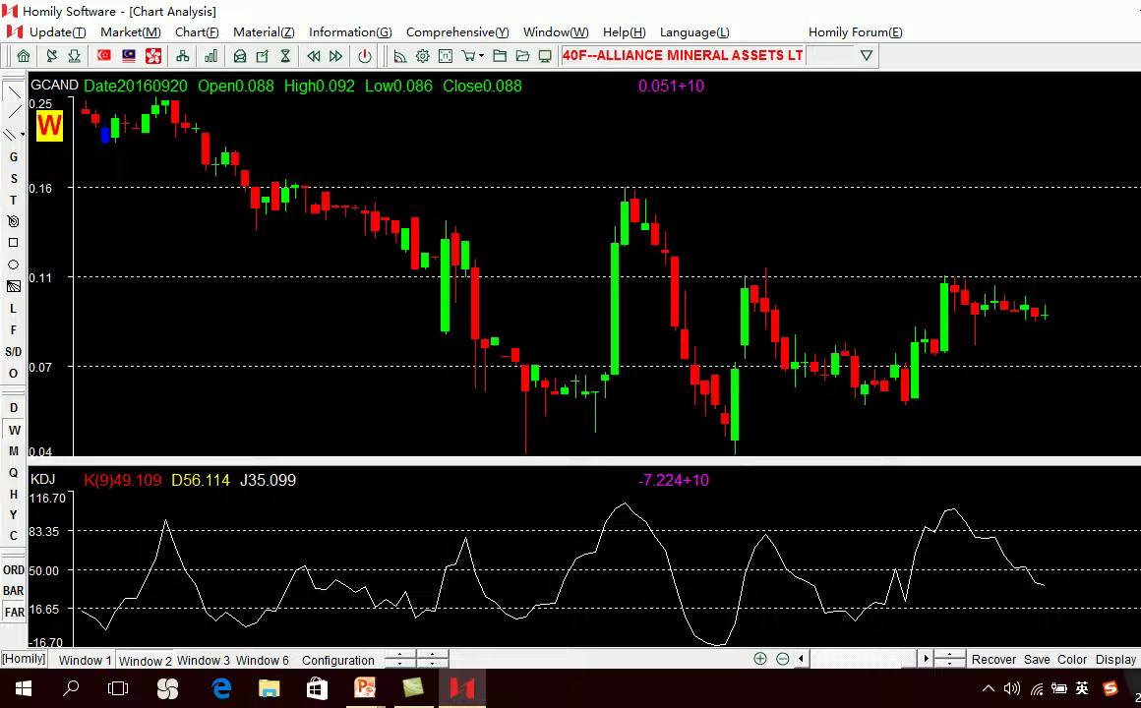
{"action": "left_click", "coordinate": [1023, 532]}
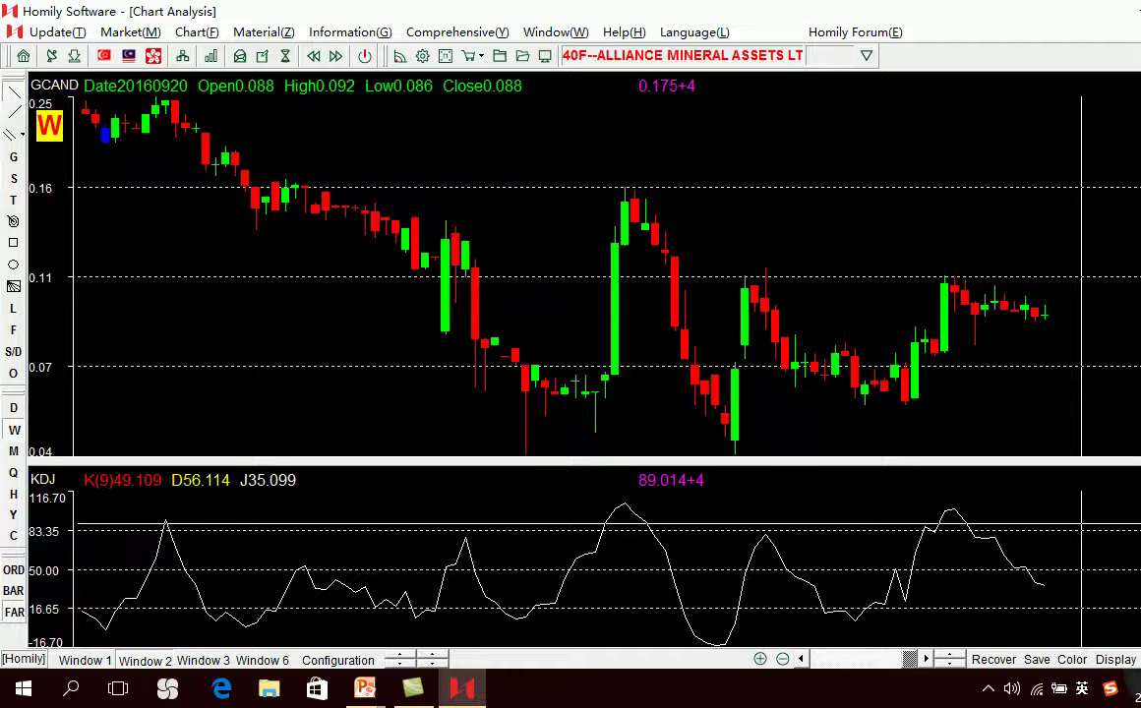
{"action": "left_click", "coordinate": [922, 612]}
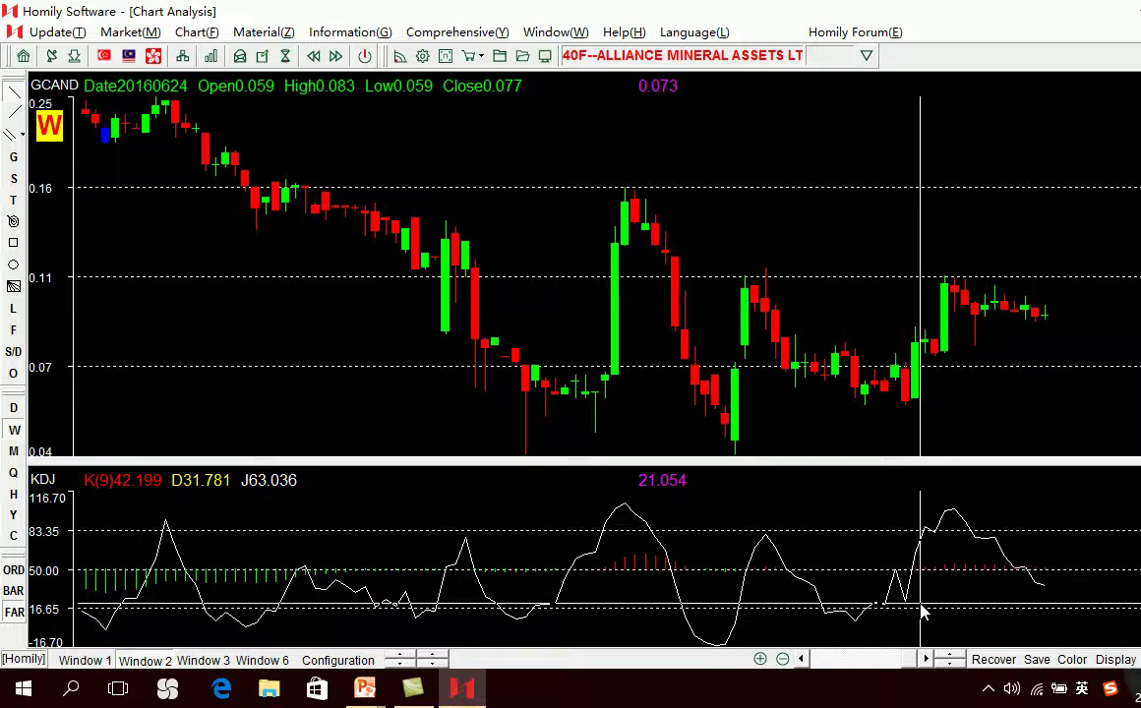
Step: View the PowerPoint example of J crossing above the 50 axis with a red MACD column, and switch back to Homily Software
{"action": "mouse_move", "coordinate": [369, 686]}
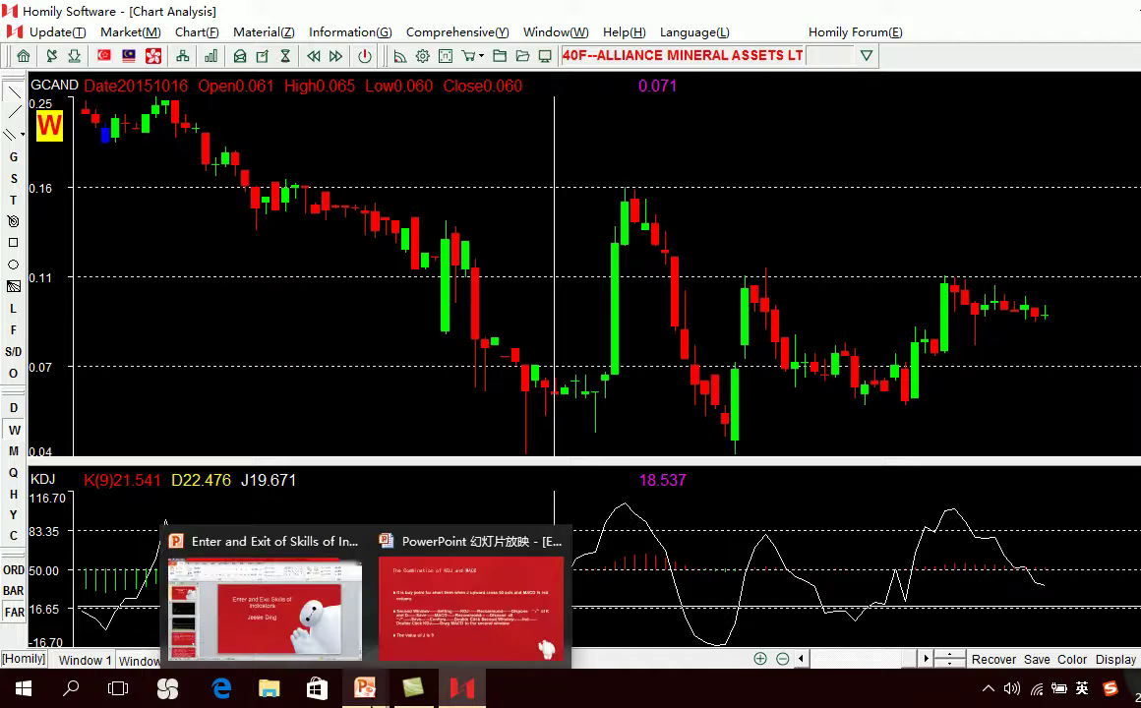
{"action": "left_click", "coordinate": [398, 658]}
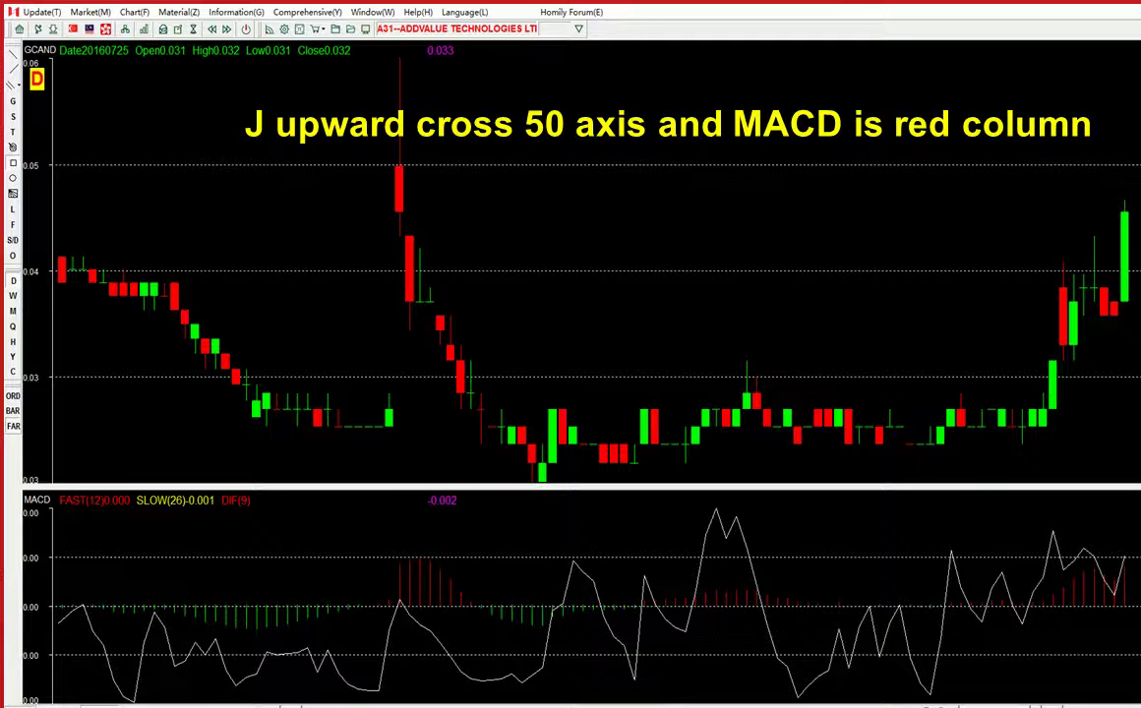
{"action": "key", "text": "alt+Tab"}
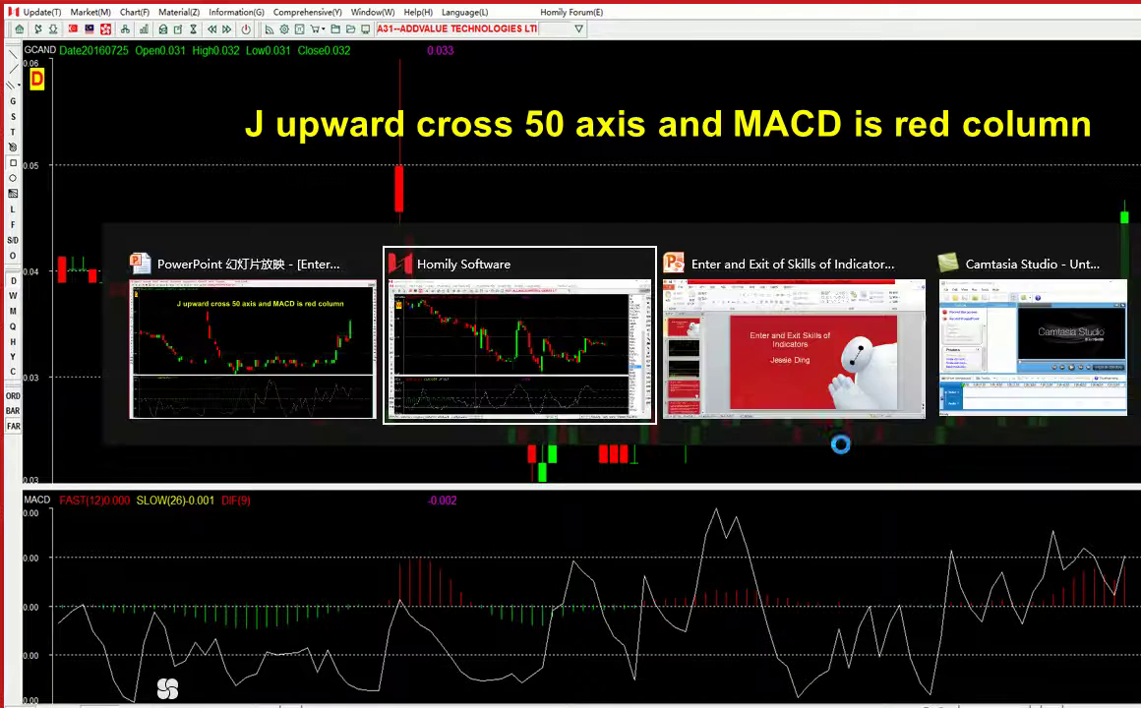
{"action": "left_click", "coordinate": [813, 255]}
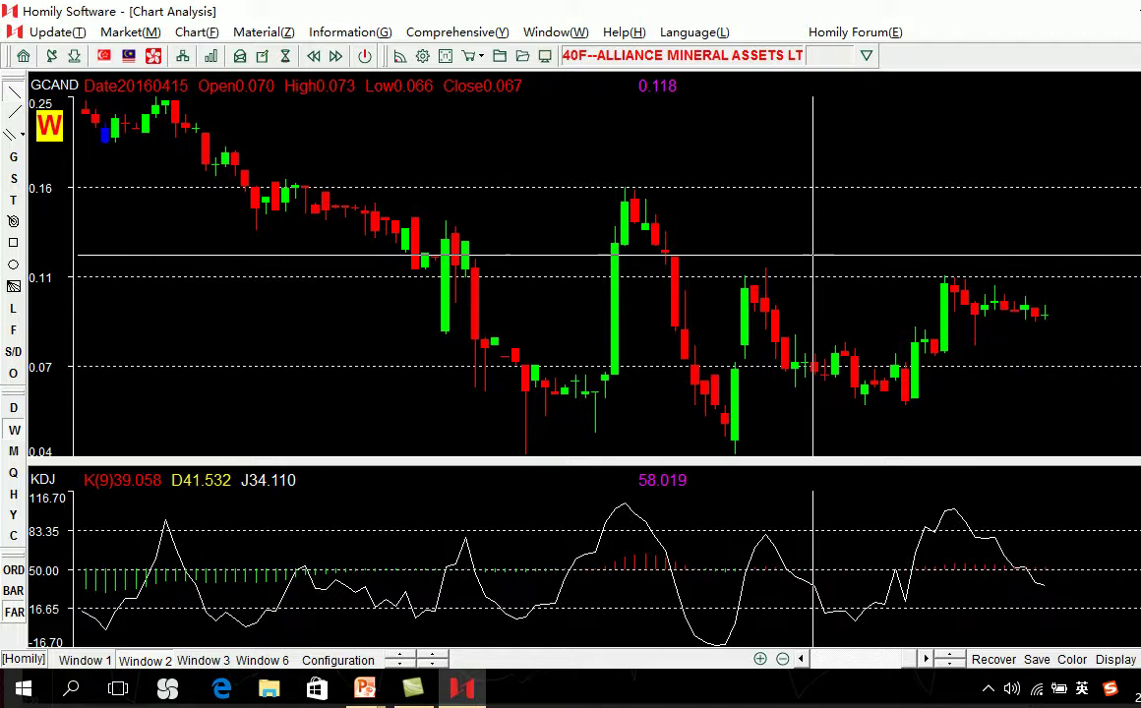
Step: Bring up the Golden Agri-Resources weekly chart and zoom in closely on its 2014 downtrend candles
{"action": "key", "text": "Up"}
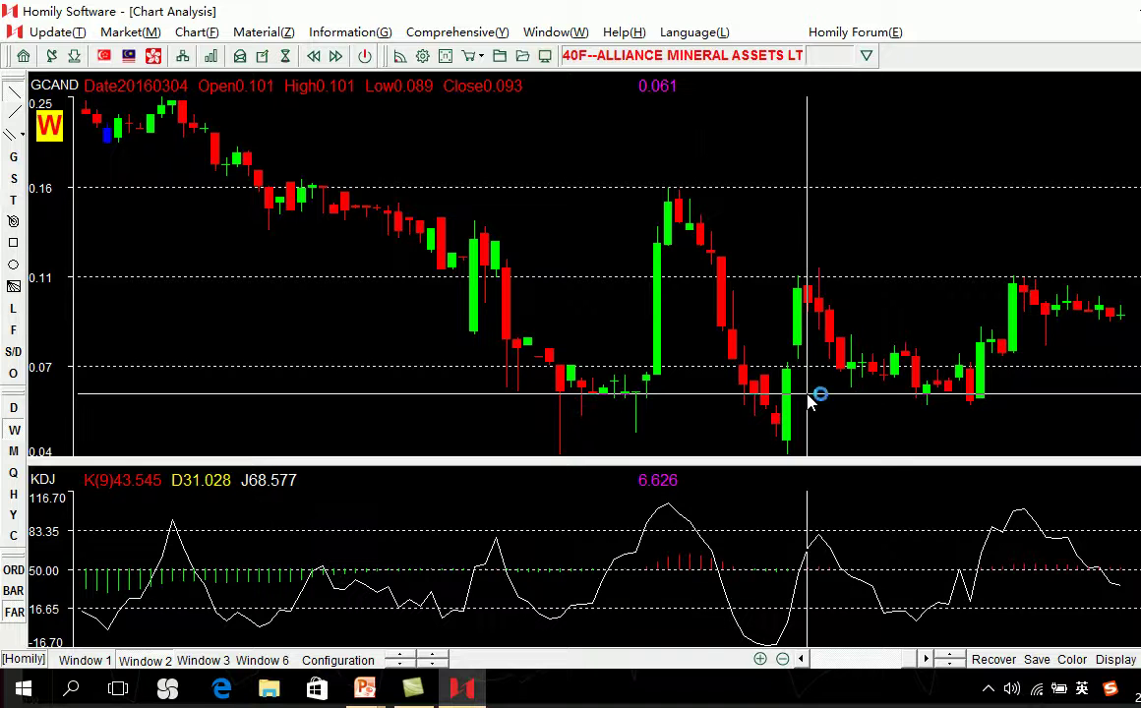
{"action": "key", "text": "Page_Down"}
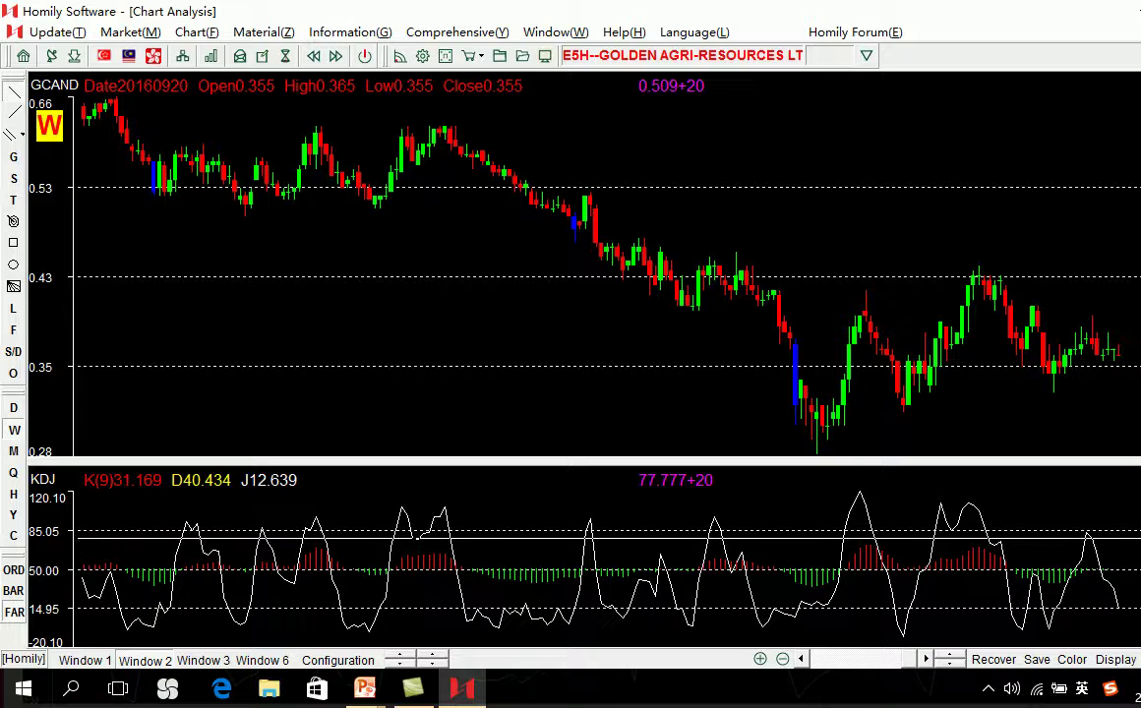
{"action": "mouse_move", "coordinate": [554, 273]}
{"action": "left_mouse_down"}
{"action": "mouse_move", "coordinate": [617, 303]}
{"action": "mouse_move", "coordinate": [649, 398]}
{"action": "left_mouse_up"}
{"action": "key", "text": "Delete"}
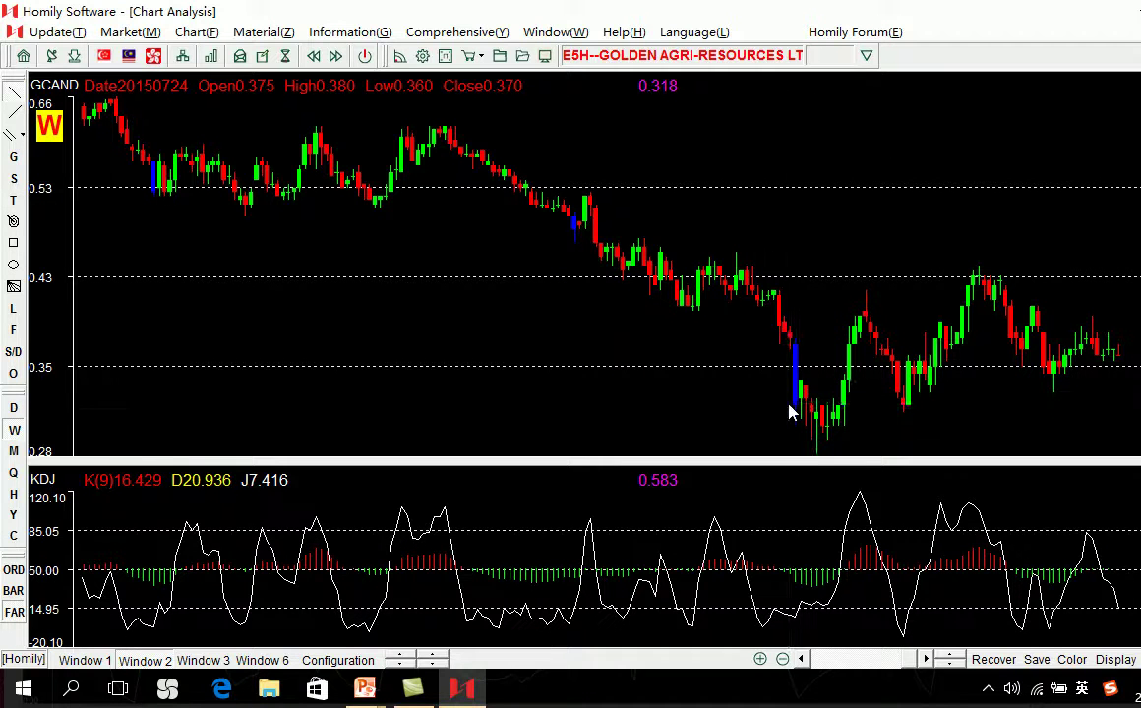
{"action": "left_click_drag", "start_coordinate": [433, 212], "coordinate": [535, 300]}
{"action": "left_click", "coordinate": [14, 92]}
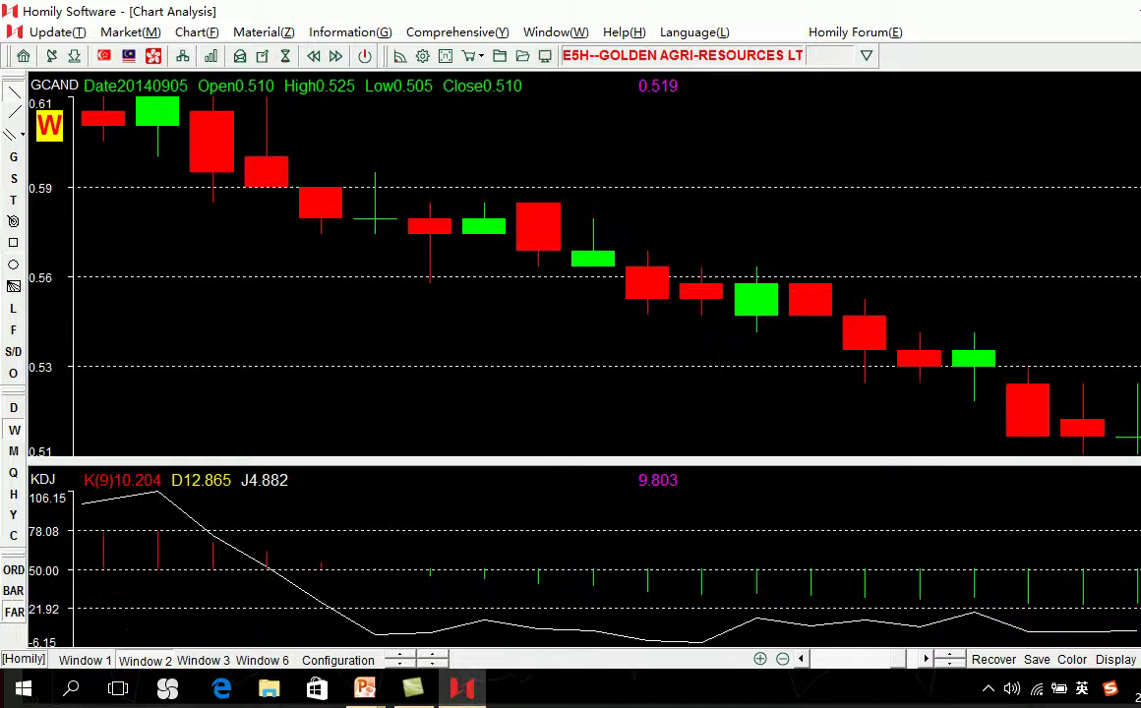
Step: Extend the Golden Agri-Resources weekly view to the 31 October 2014 candle and examine the J line and MACD columns there
{"action": "key", "text": "Down"}
{"action": "key", "text": "Down"}
{"action": "key", "text": "Down"}
{"action": "key", "text": "Down"}
{"action": "key", "text": "Down"}
{"action": "key", "text": "Down"}
{"action": "key", "text": "Down"}
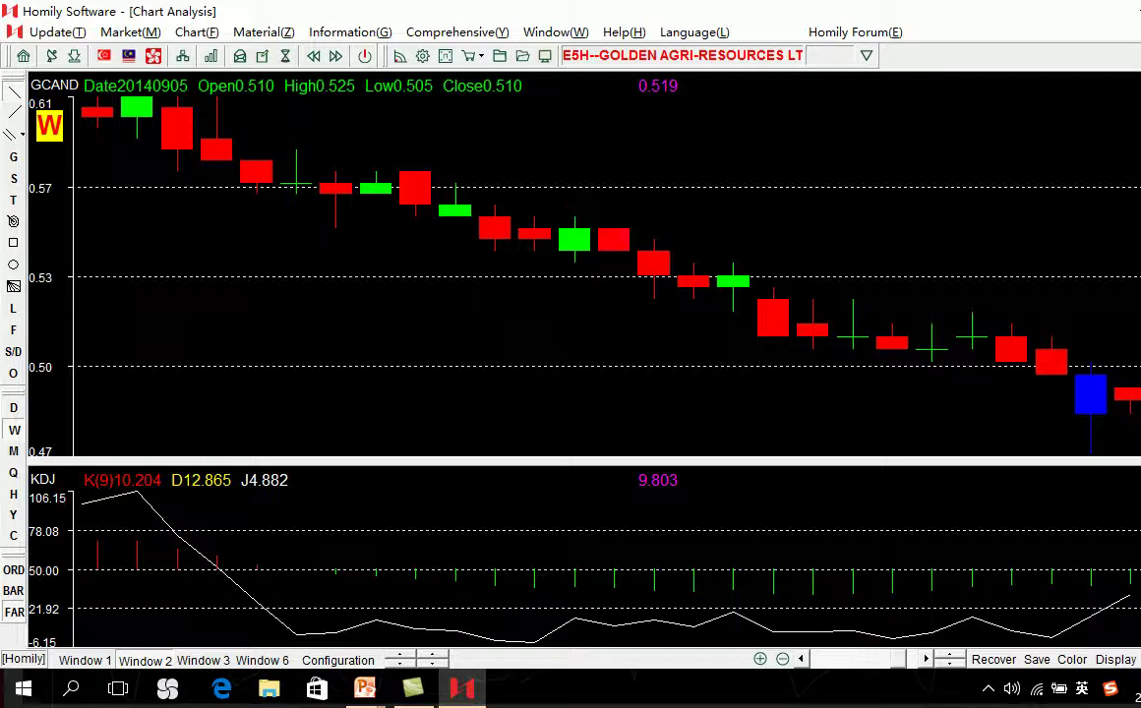
{"action": "key", "text": "Down"}
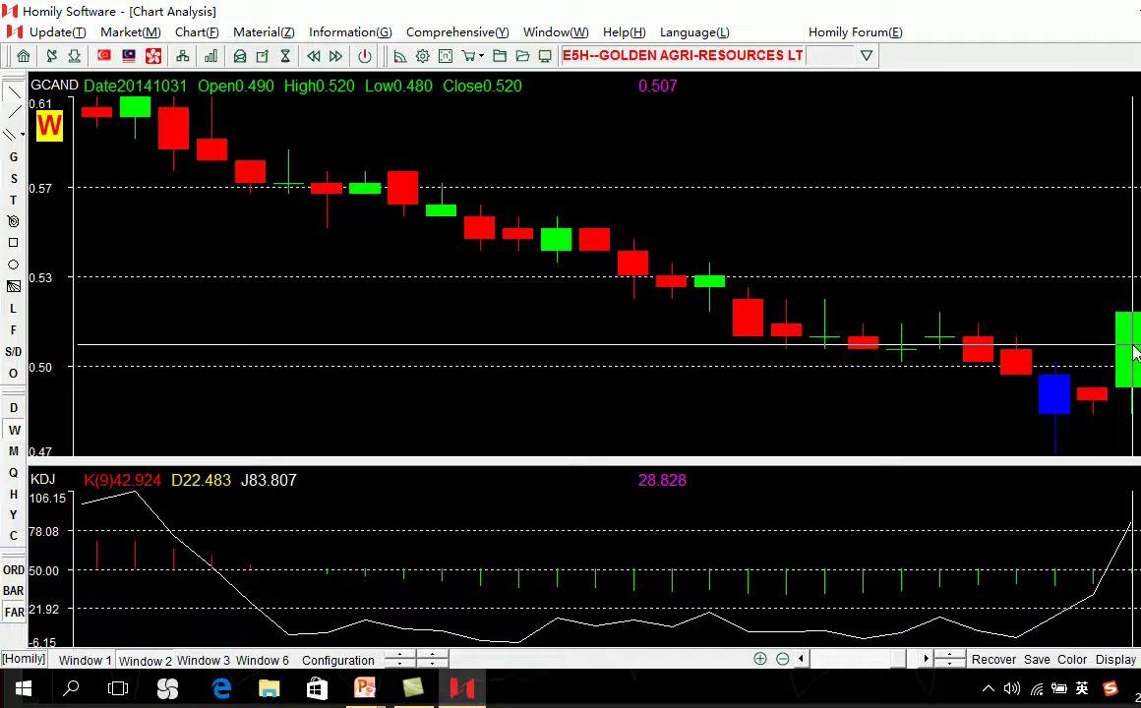
Step: Extend the Golden Agri-Resources weekly view to the 2 April 2015 candle and compare the J line with the MACD columns
{"action": "key", "text": "Down"}
{"action": "key", "text": "Down"}
{"action": "key", "text": "Down"}
{"action": "key", "text": "Down"}
{"action": "key", "text": "Down"}
{"action": "key", "text": "Down"}
{"action": "key", "text": "Down"}
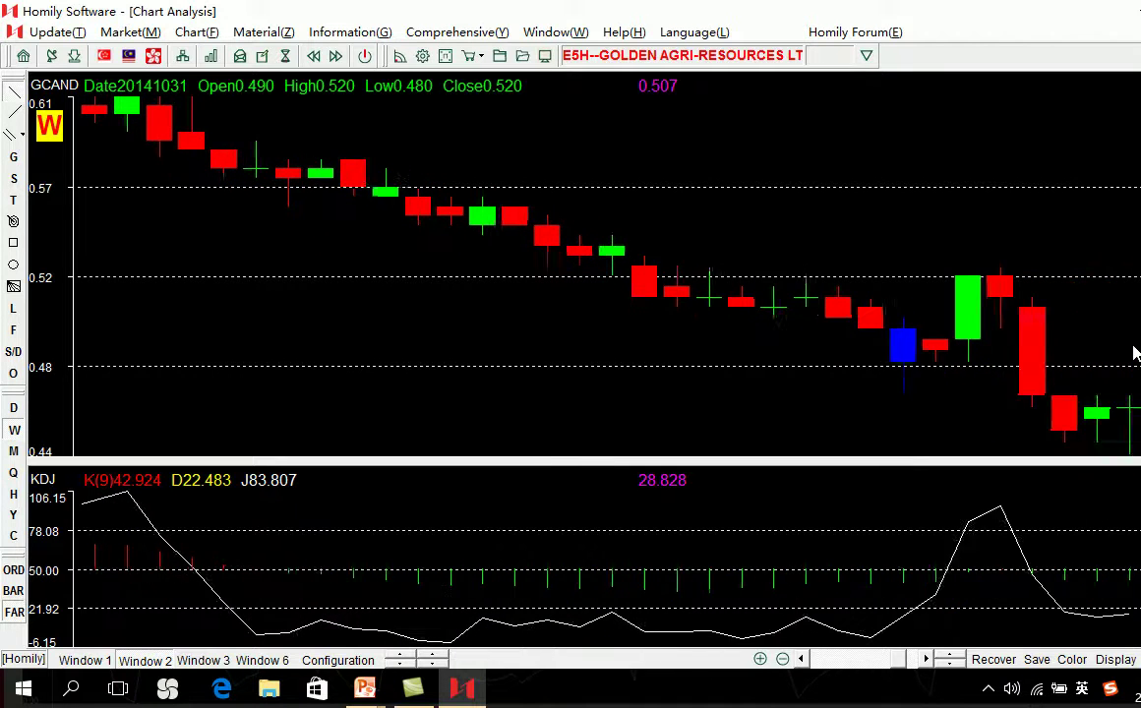
{"action": "key", "text": "Right"}
{"action": "key", "text": "Right"}
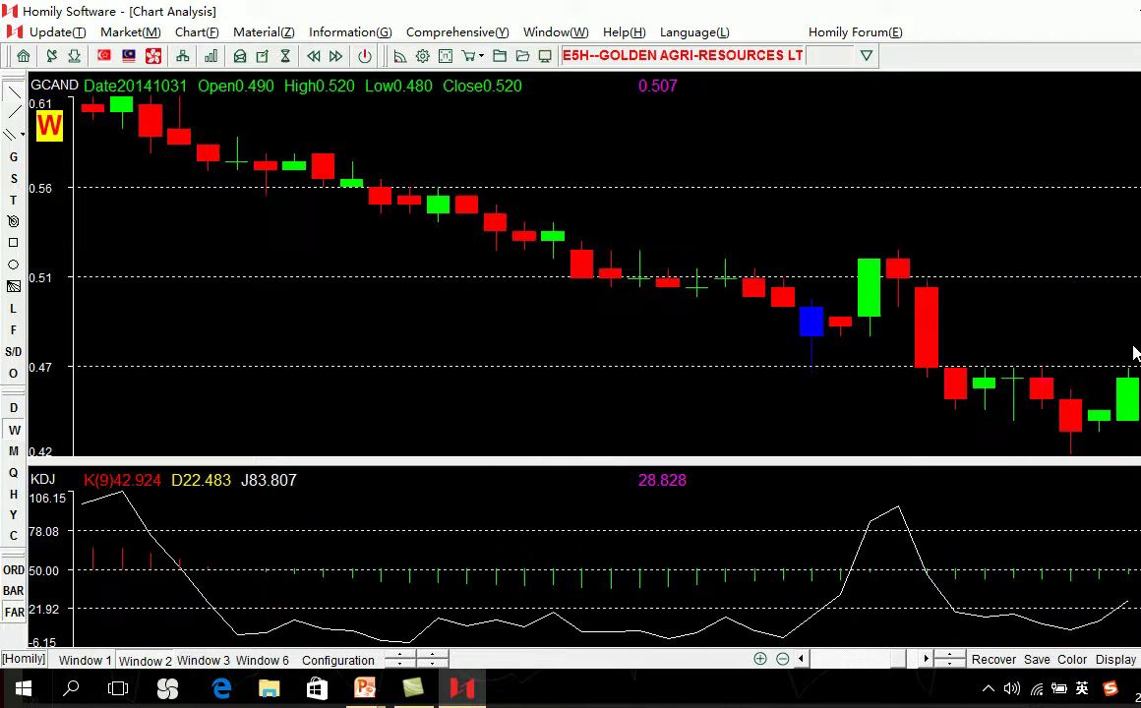
{"action": "key", "text": "Right"}
{"action": "key", "text": "Right"}
{"action": "key", "text": "Right"}
{"action": "key", "text": "Right"}
{"action": "key", "text": "Right"}
{"action": "key", "text": "Right"}
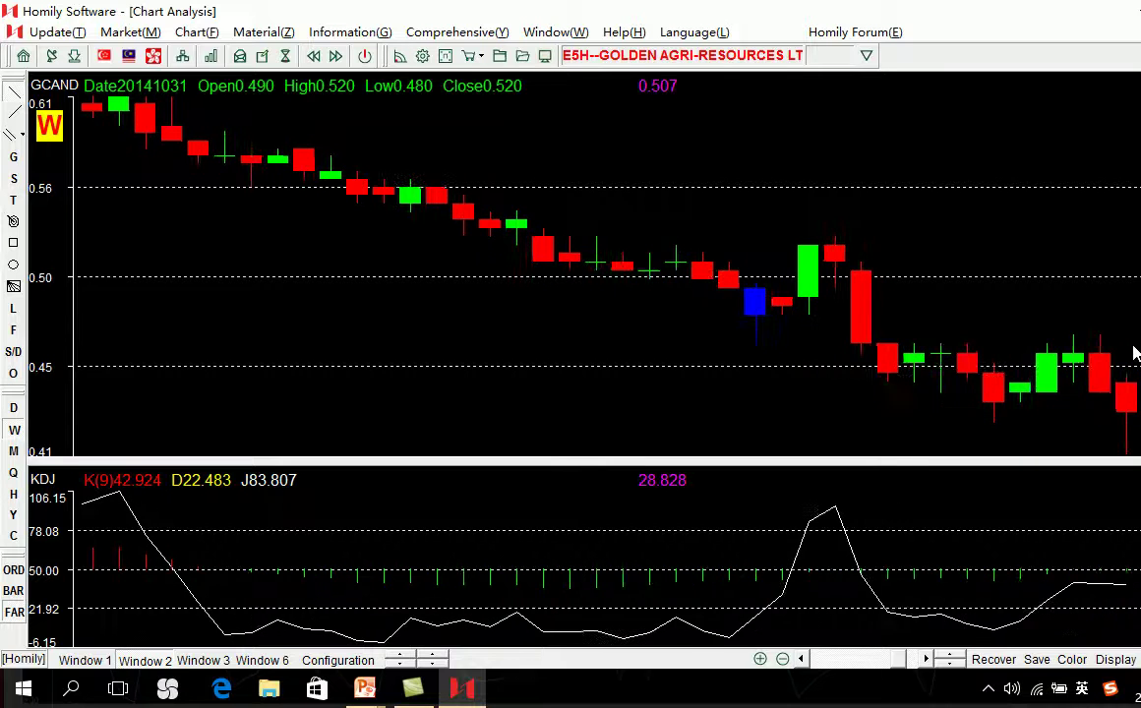
{"action": "key", "text": "Right"}
{"action": "key", "text": "Right"}
{"action": "key", "text": "Right"}
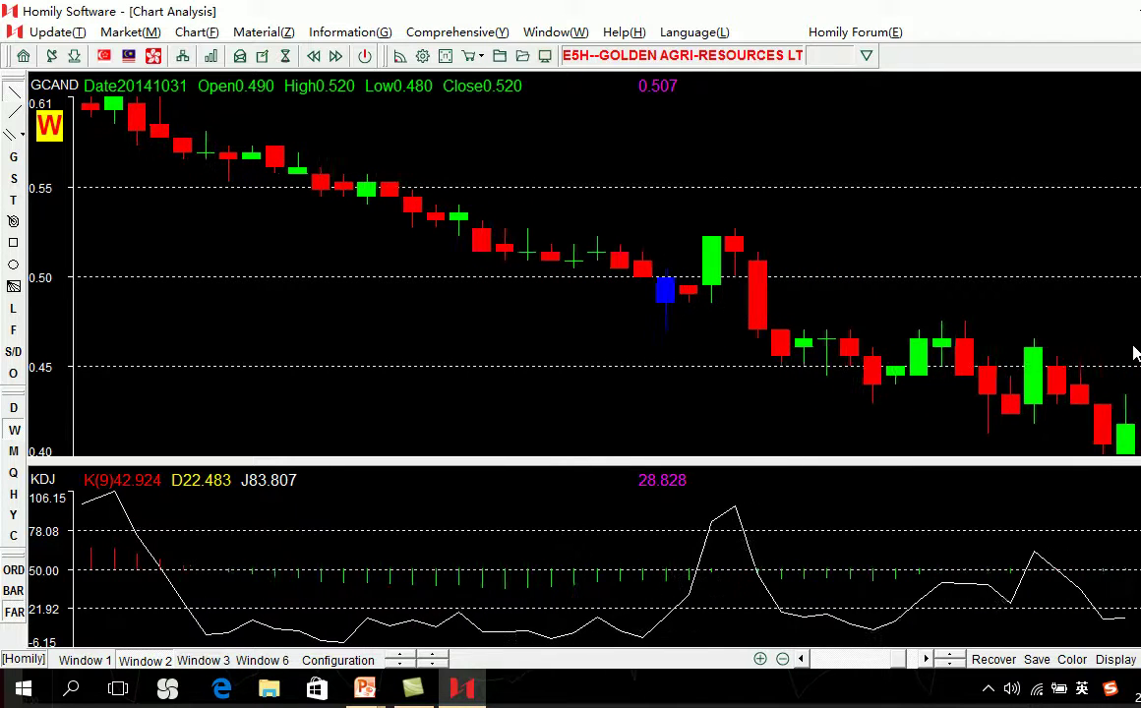
{"action": "key", "text": "Right"}
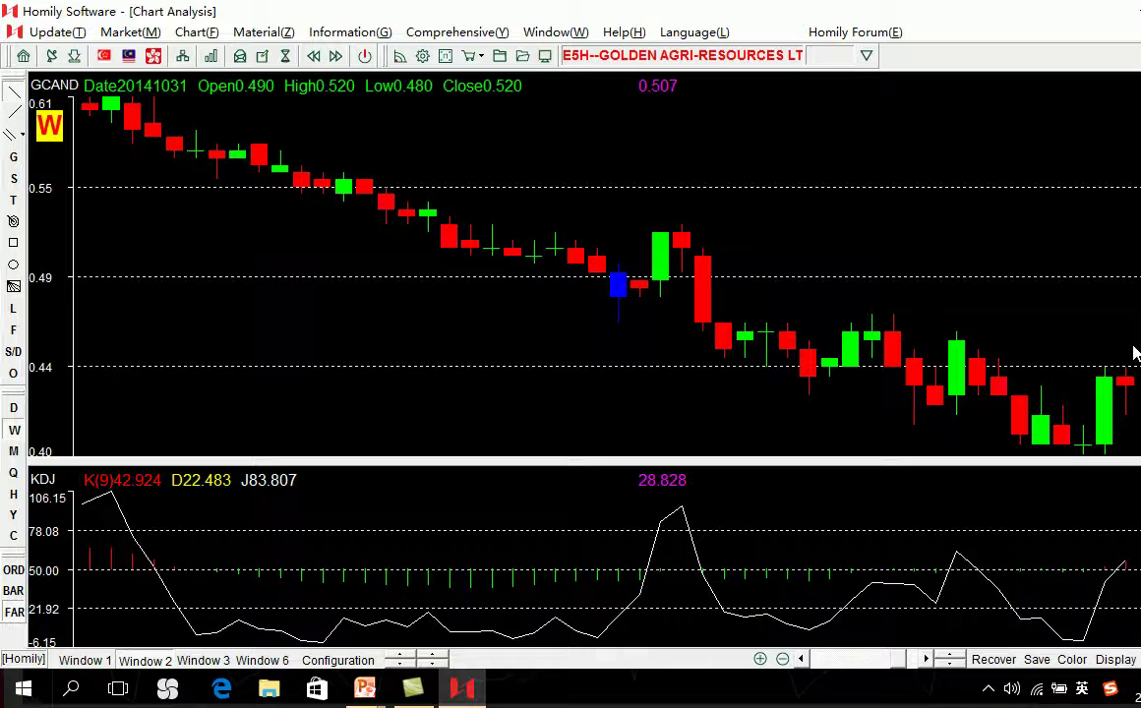
{"action": "key", "text": "Right"}
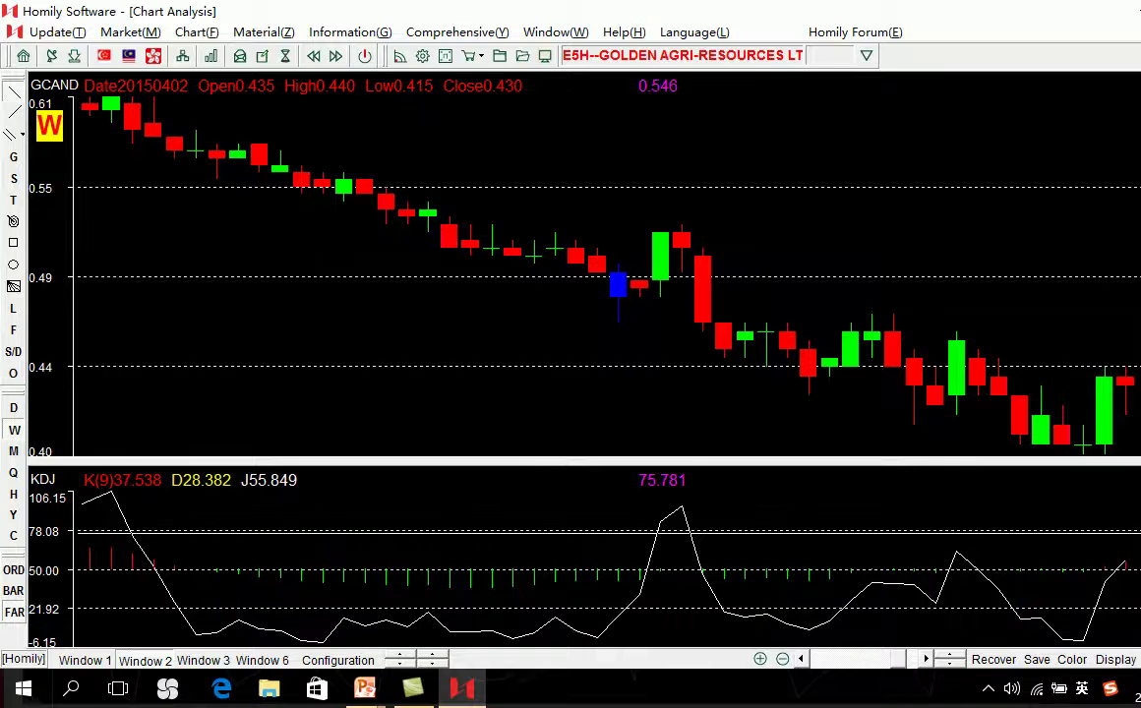
Step: Zoom in on the Golden Agri-Resources candles leading up to 2 April 2015 and reveal the weeks following that signal
{"action": "left_click_drag", "start_coordinate": [742, 230], "coordinate": [1140, 368]}
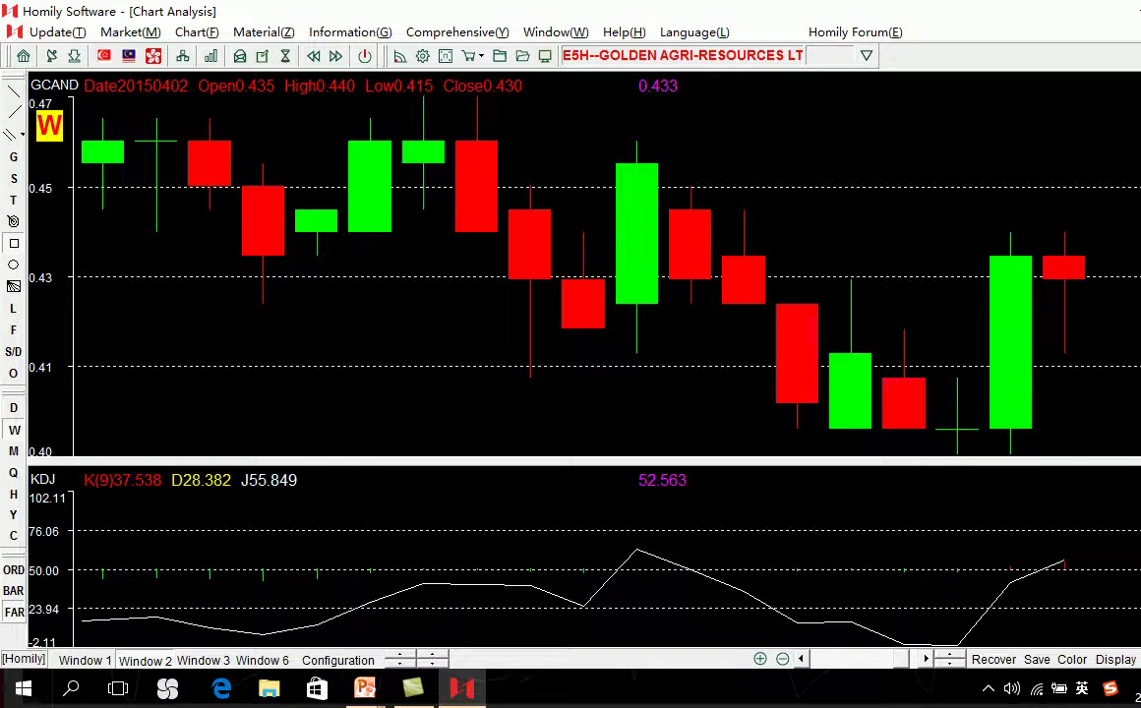
{"action": "left_click", "coordinate": [14, 90]}
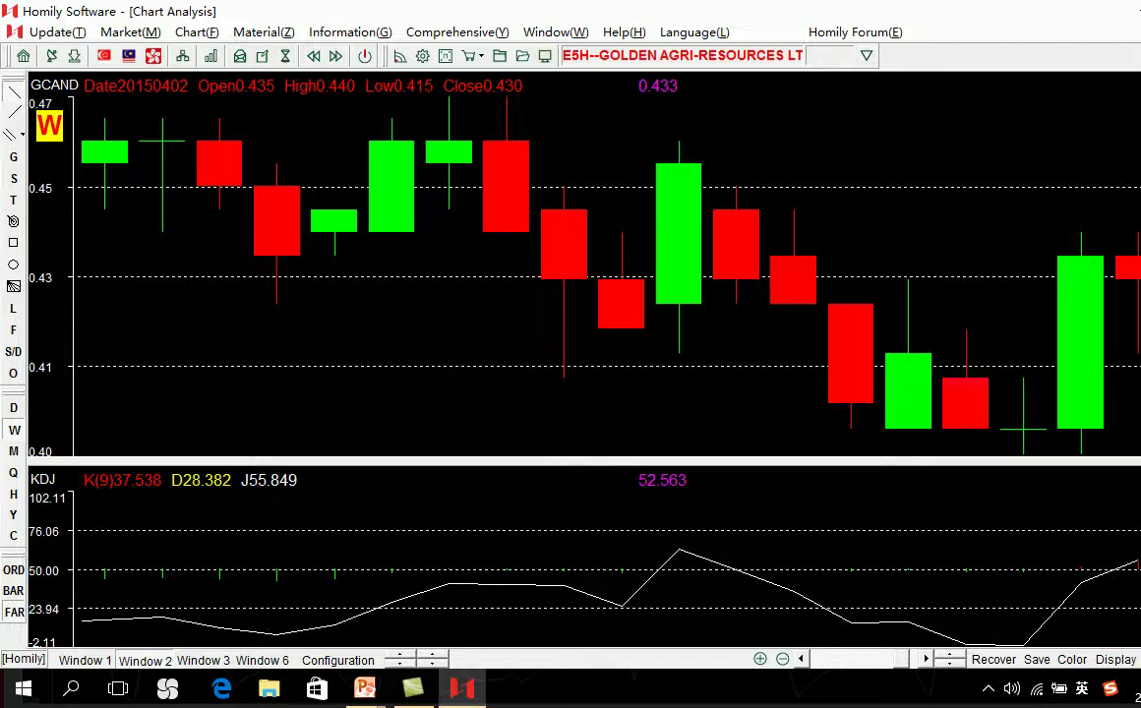
{"action": "key", "text": "Down"}
{"action": "key", "text": "Down"}
{"action": "key", "text": "Down"}
{"action": "key", "text": "Down"}
{"action": "key", "text": "Down"}
{"action": "key", "text": "Down"}
{"action": "key", "text": "Down"}
{"action": "key", "text": "Down"}
{"action": "key", "text": "Down"}
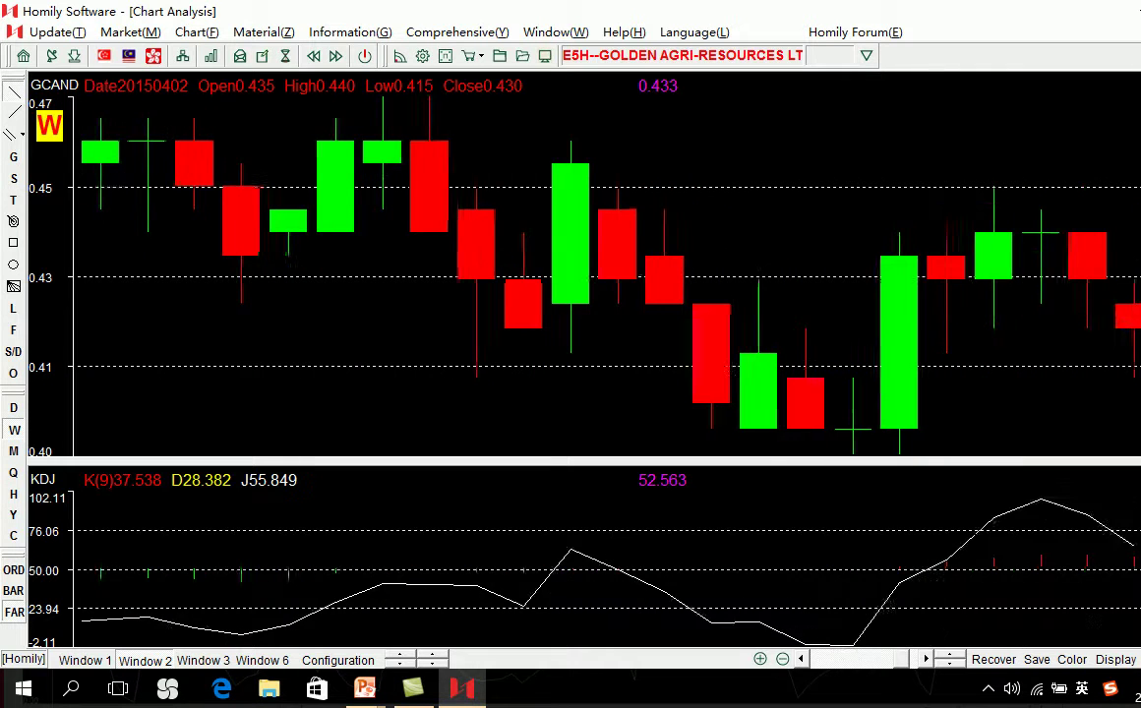
{"action": "key", "text": "Down"}
{"action": "key", "text": "Down"}
{"action": "key", "text": "Down"}
{"action": "key", "text": "Down"}
{"action": "key", "text": "Down"}
{"action": "key", "text": "Down"}
{"action": "key", "text": "Down"}
{"action": "key", "text": "Down"}
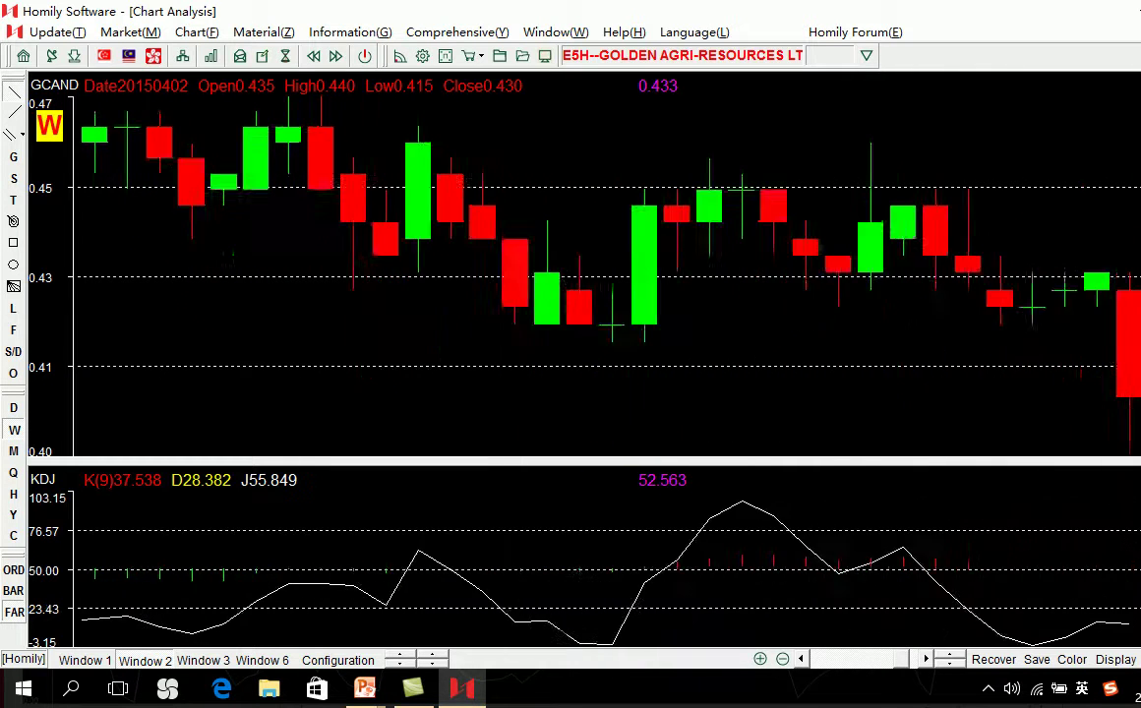
Step: Extend the Golden Agri-Resources weekly view to the latest candle, 20 September 2016, and examine its J-line crossings
{"action": "key", "text": "Down"}
{"action": "key", "text": "Down"}
{"action": "key", "text": "Down"}
{"action": "key", "text": "Down"}
{"action": "key", "text": "Down"}
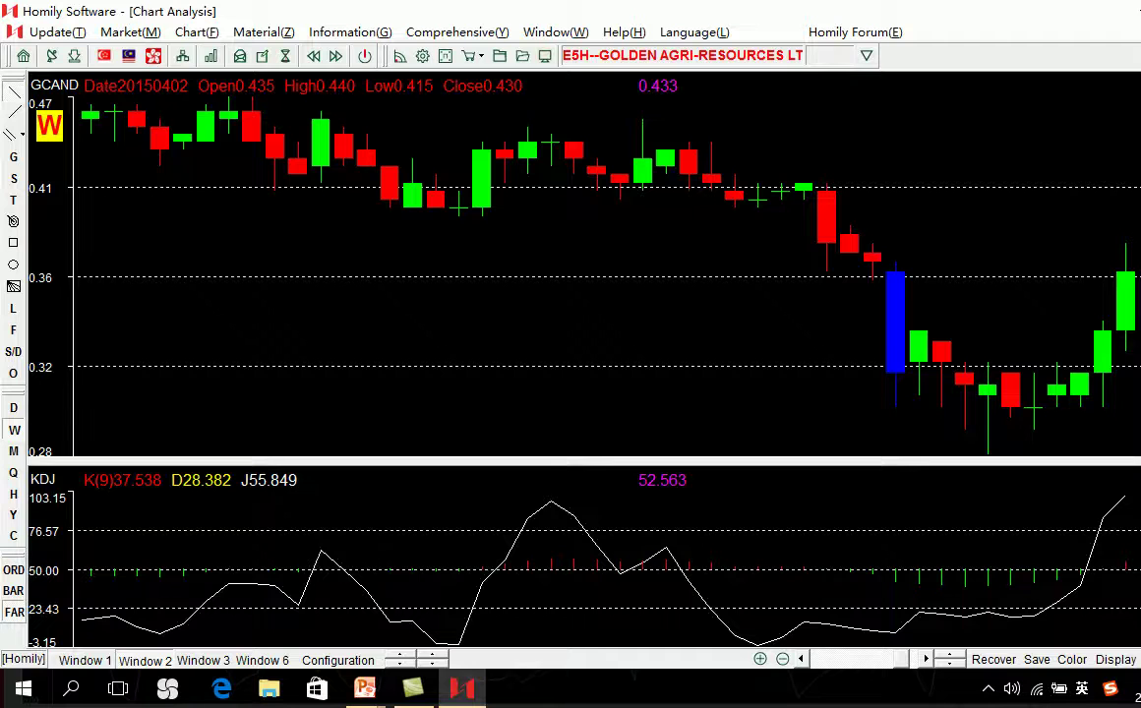
{"action": "key", "text": "Down"}
{"action": "key", "text": "Down"}
{"action": "key", "text": "Down"}
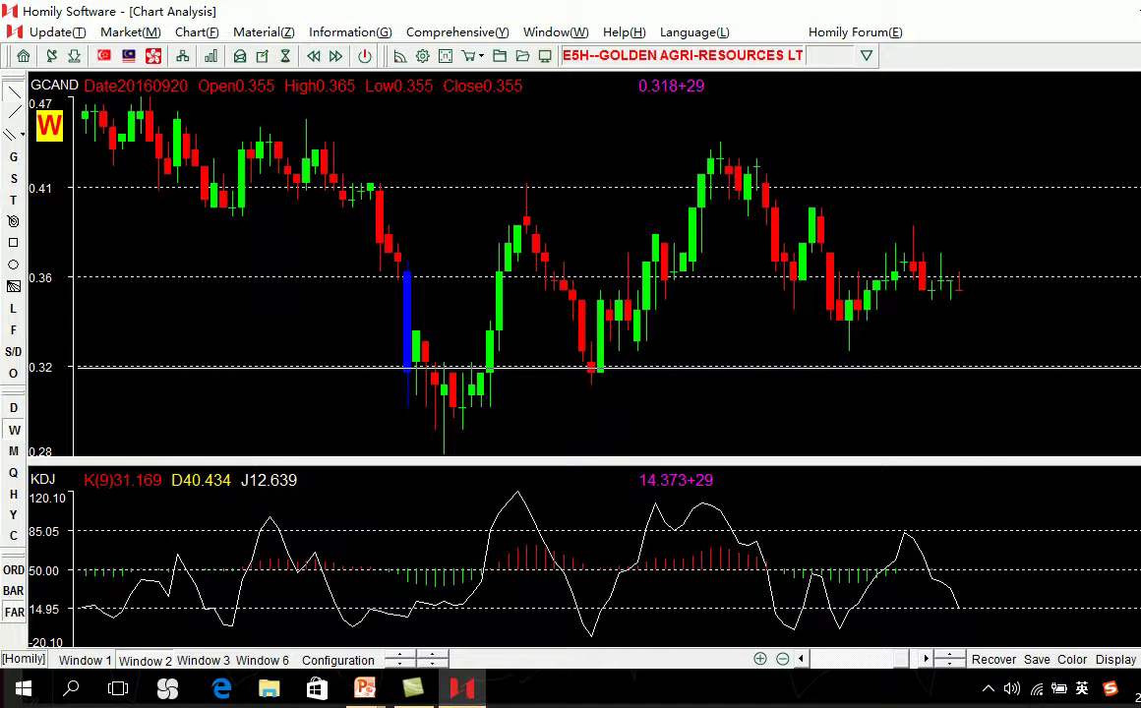
Step: Zoom in on the late-2015 rise and pullback to inspect where J crosses above 50 with a red MACD column
{"action": "left_click_drag", "start_coordinate": [433, 291], "coordinate": [603, 380]}
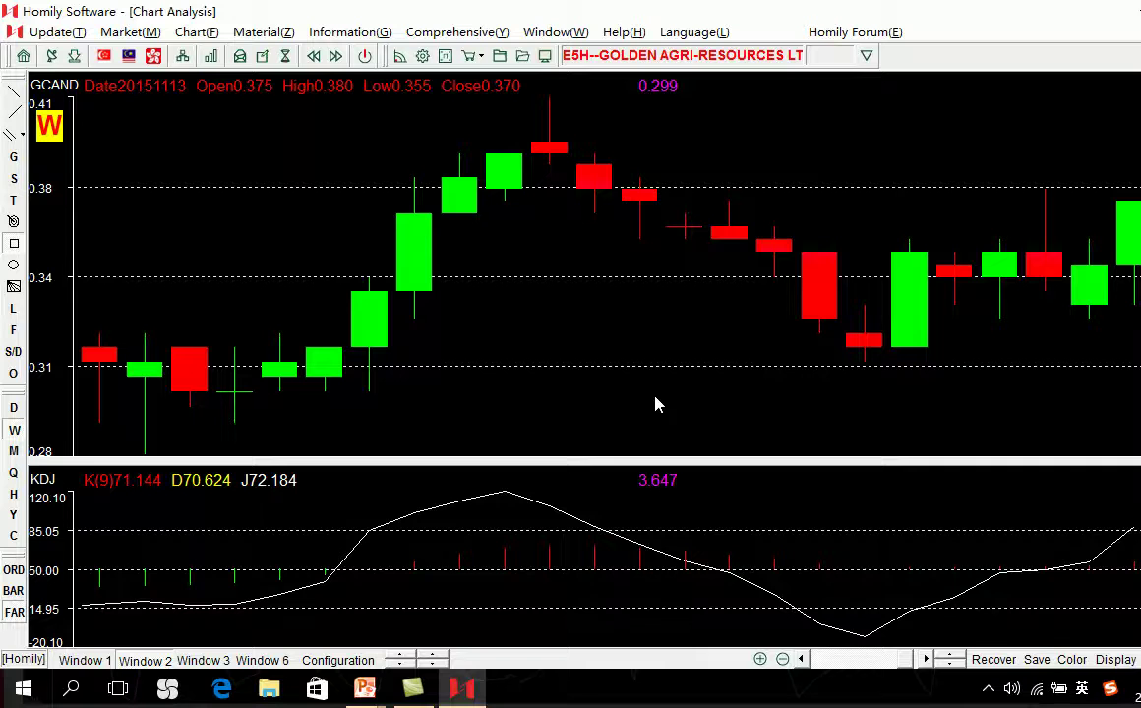
{"action": "key", "text": "Up"}
{"action": "key", "text": "Up"}
{"action": "key", "text": "Up"}
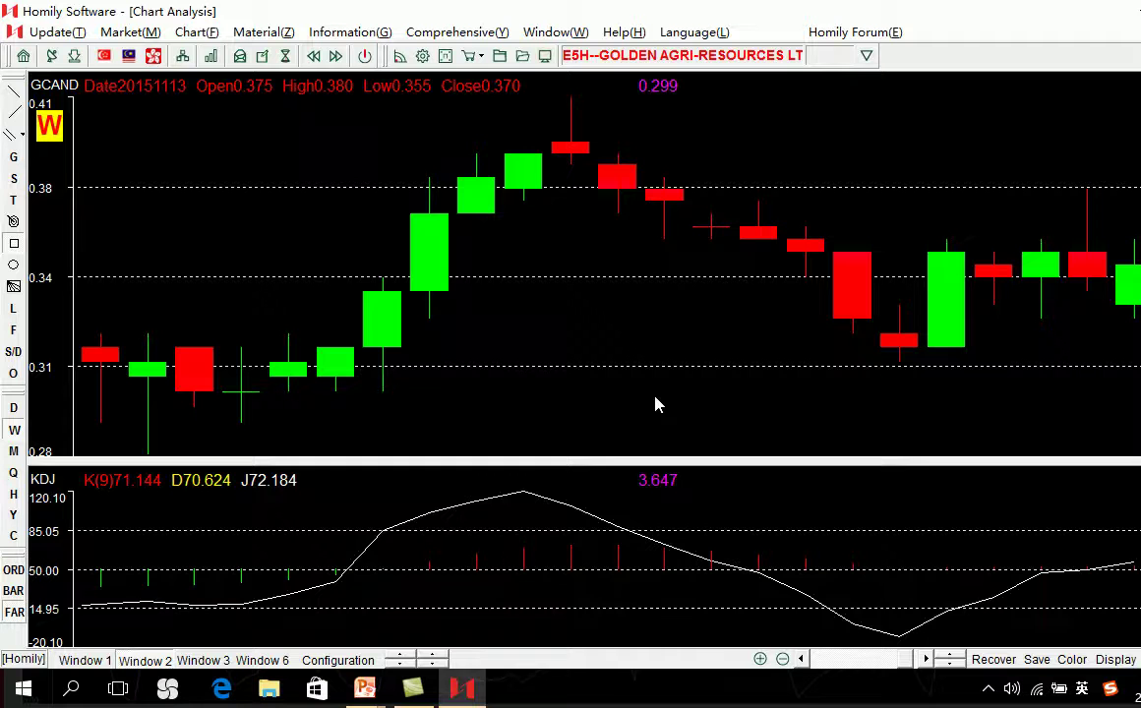
Step: Reveal the Golden Agri-Resources weekly candles from the late-2015 swing through to the latest week, checking each J-line signal
{"action": "key", "text": "Down"}
{"action": "key", "text": "Down"}
{"action": "key", "text": "Down"}
{"action": "key", "text": "Down"}
{"action": "key", "text": "Down"}
{"action": "key", "text": "Down"}
{"action": "key", "text": "Down"}
{"action": "key", "text": "Down"}
{"action": "key", "text": "Down"}
{"action": "key", "text": "Down"}
{"action": "key", "text": "Down"}
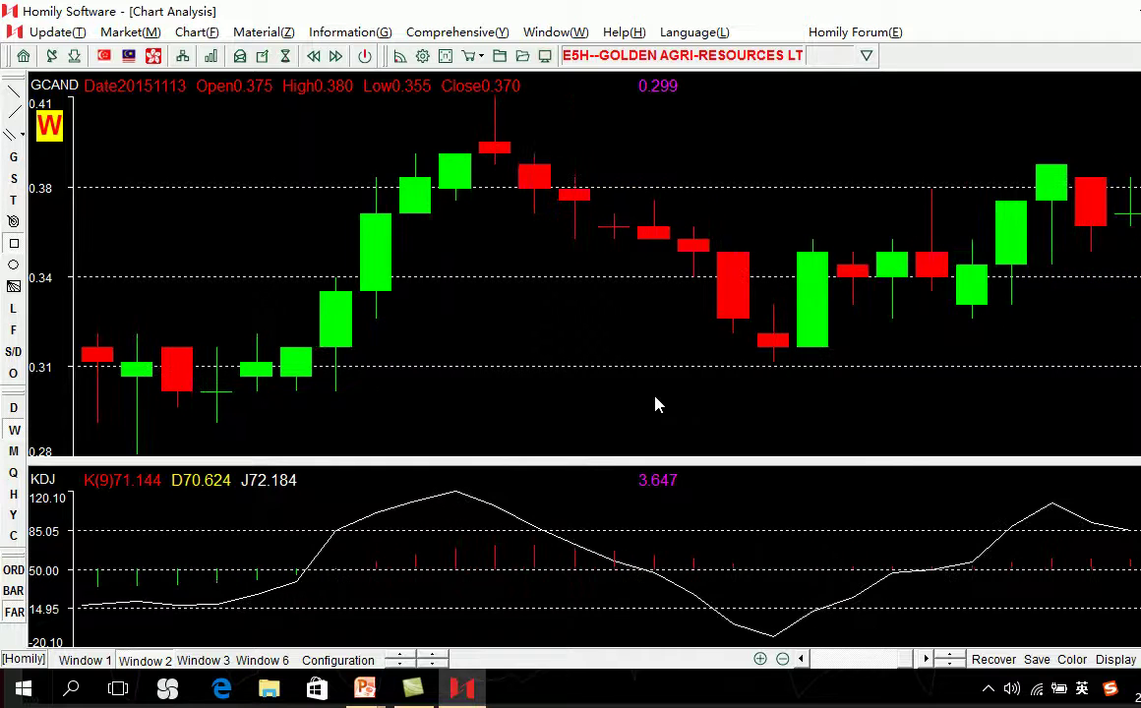
{"action": "key", "text": "Down"}
{"action": "key", "text": "Down"}
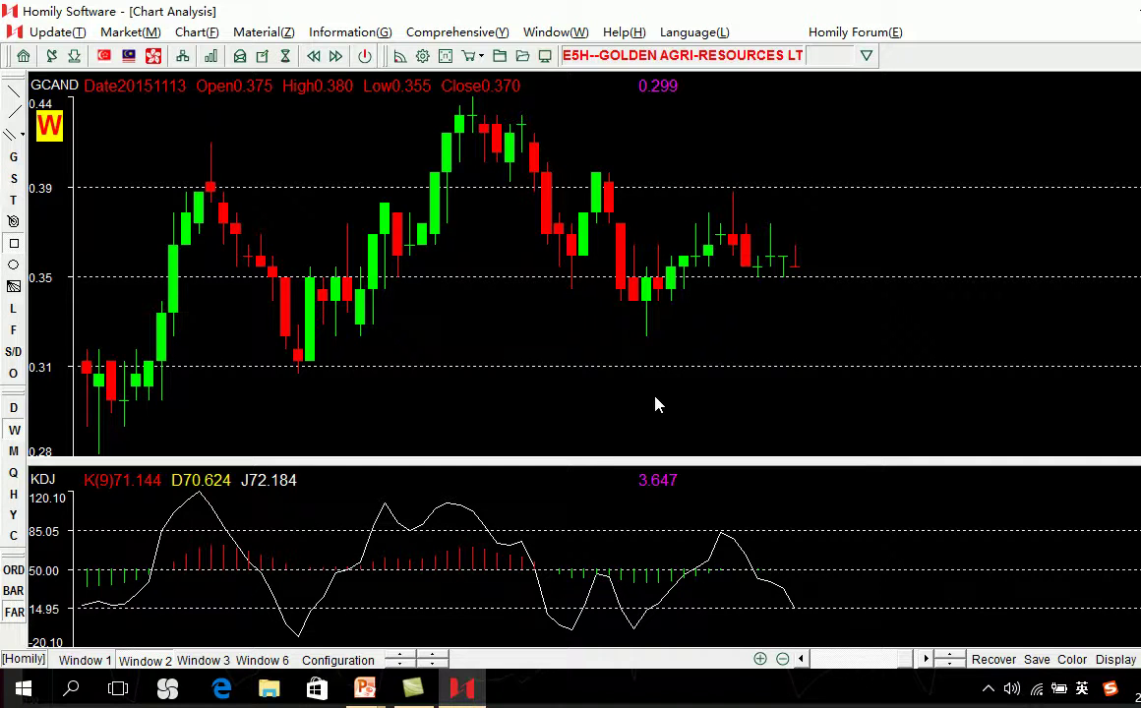
Step: Move past Edition Ltd to the Global Logistic Properties weekly chart and show more of its history
{"action": "key", "text": "Page_Down"}
{"action": "key", "text": "Down"}
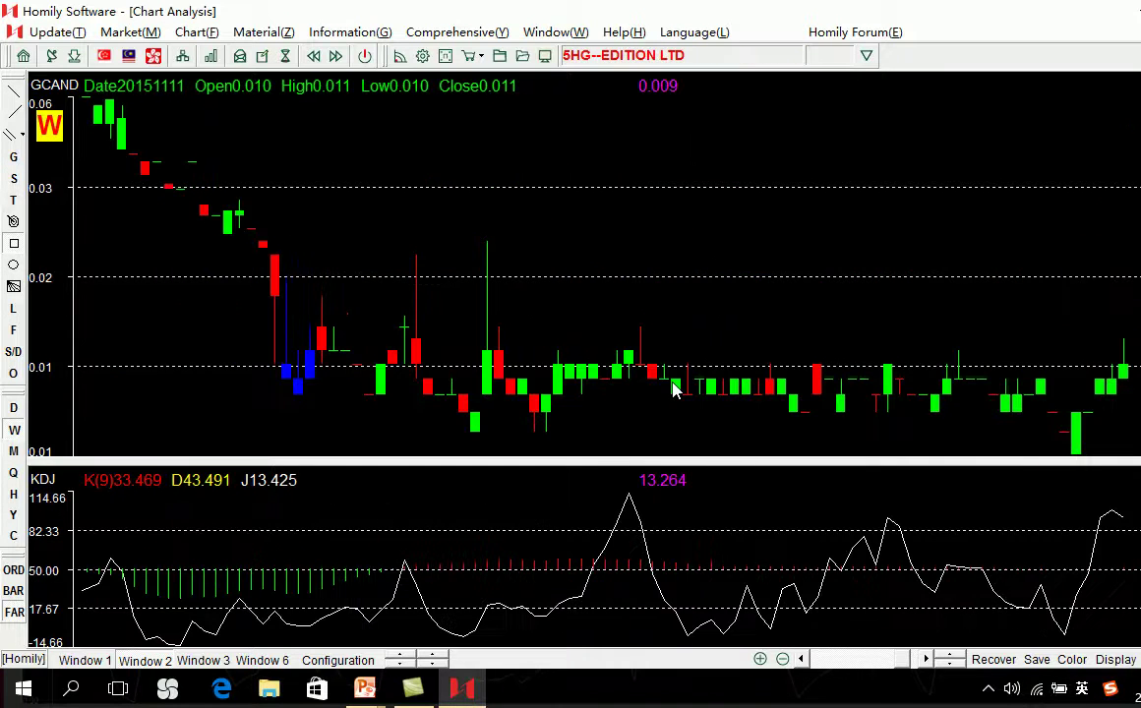
{"action": "key", "text": "Page_Down"}
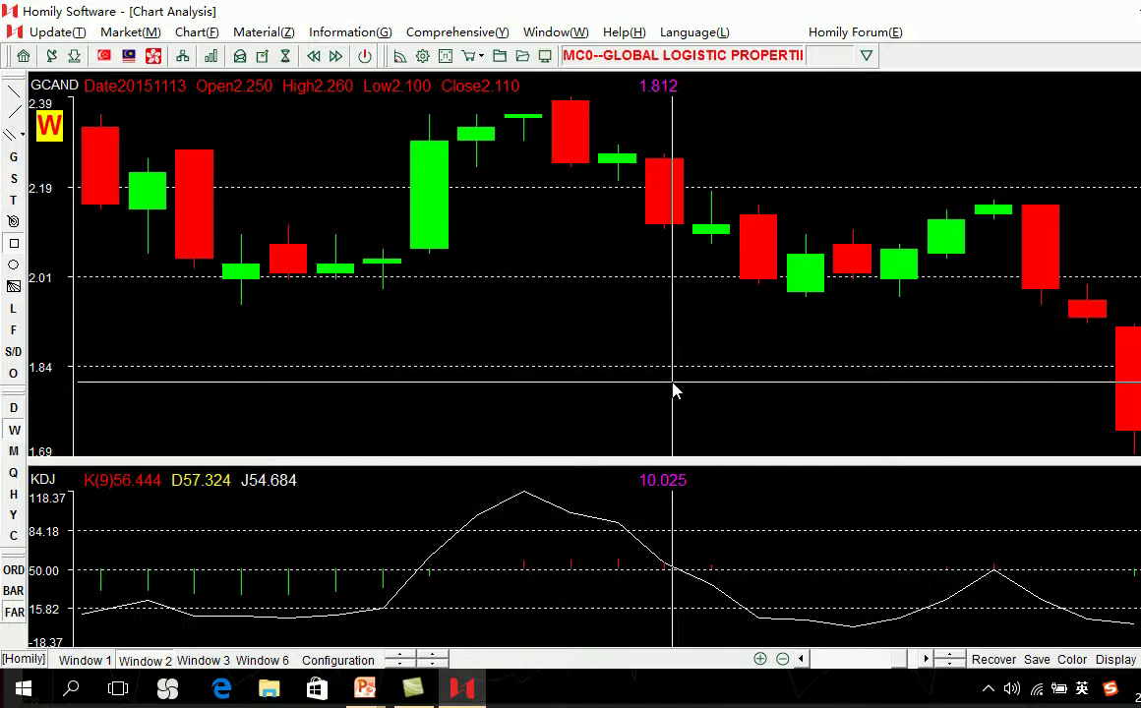
{"action": "key", "text": "Down"}
{"action": "key", "text": "Down"}
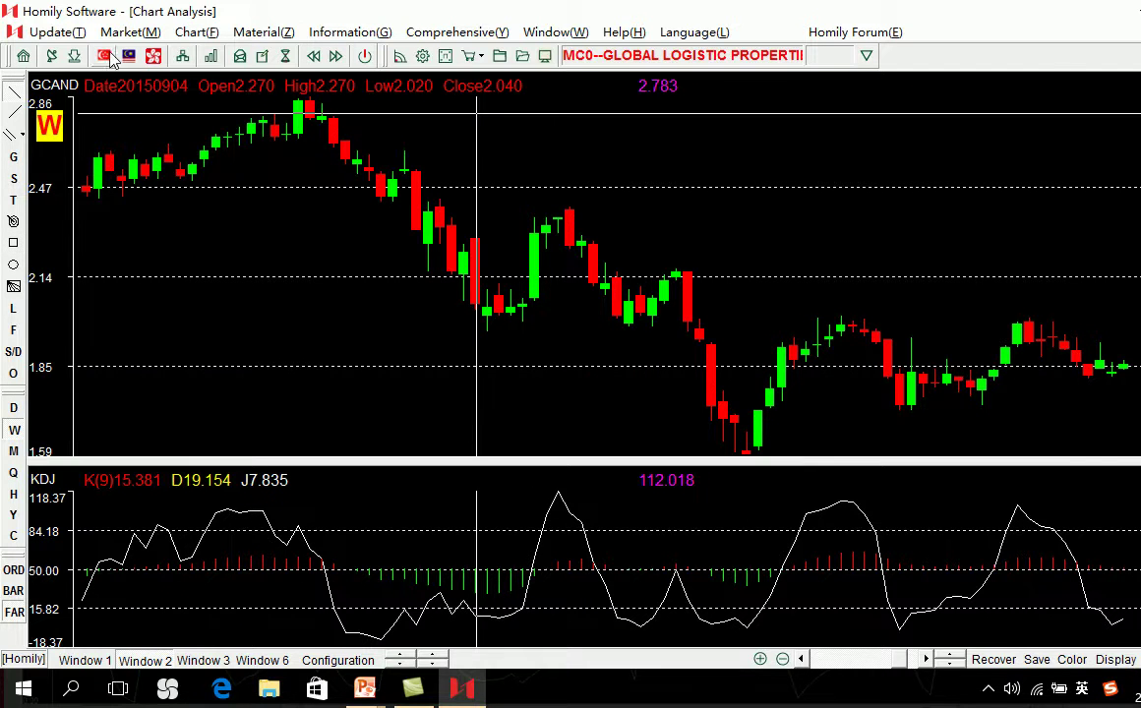
Step: Open the Magnus Energy Group chart from the Singapore market list and move on to Addvalue Technologies
{"action": "left_click", "coordinate": [105, 56]}
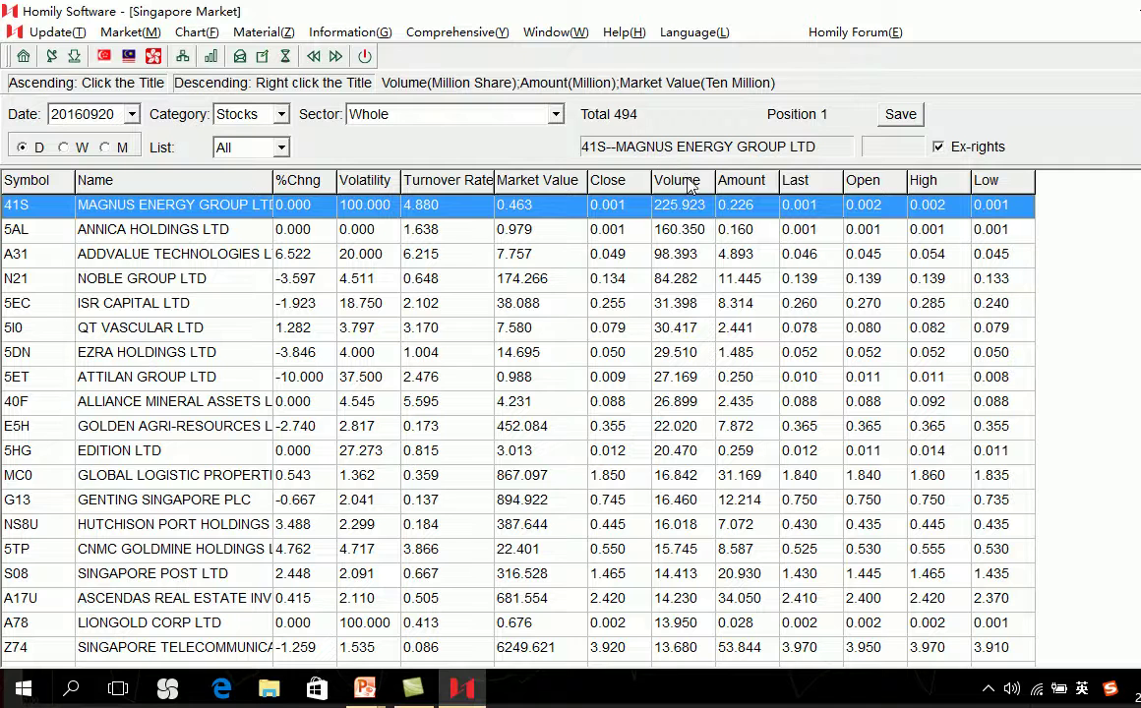
{"action": "double_click", "coordinate": [689, 204]}
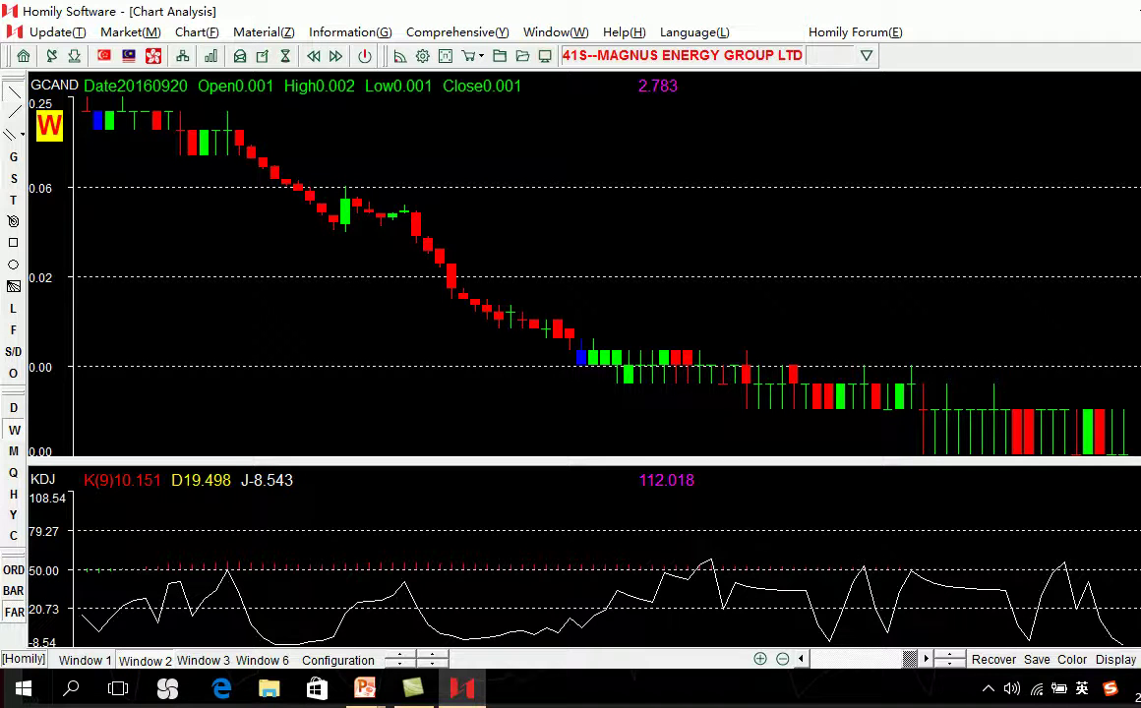
{"action": "key", "text": "Page_Down"}
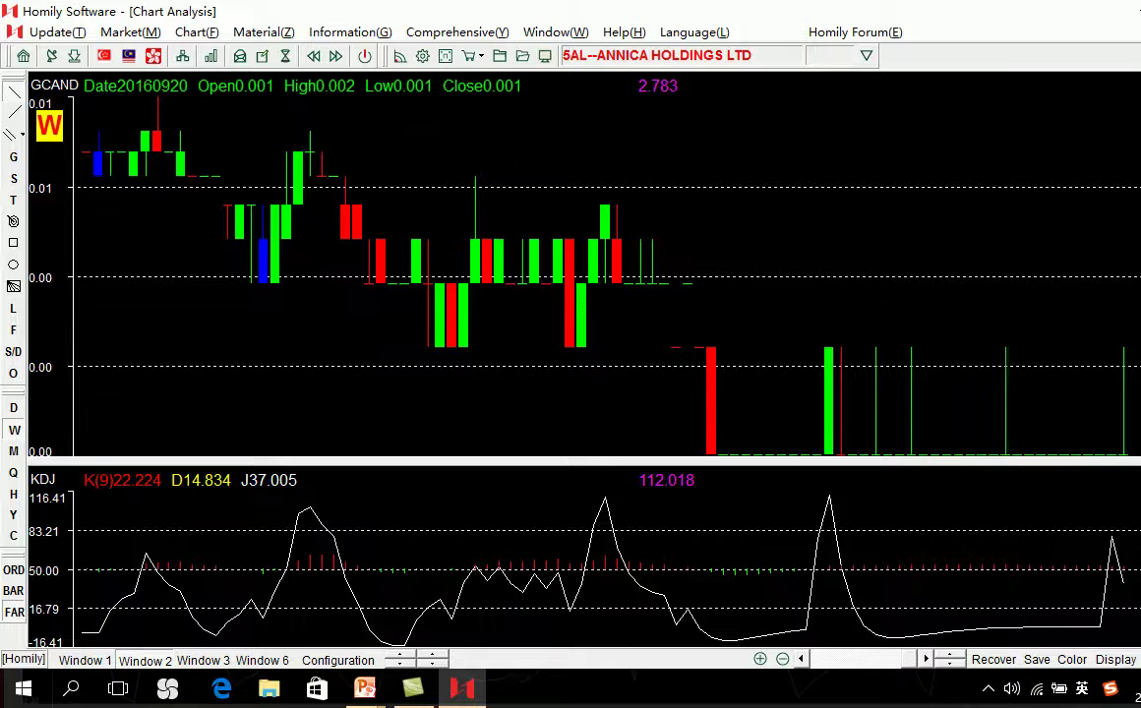
{"action": "key", "text": "Page_Down"}
Step: Examine the J line and MACD columns at the latest Addvalue Technologies weekly candles, including the 16 September 2016 candle
{"action": "key", "text": "Up"}
{"action": "key", "text": "Up"}
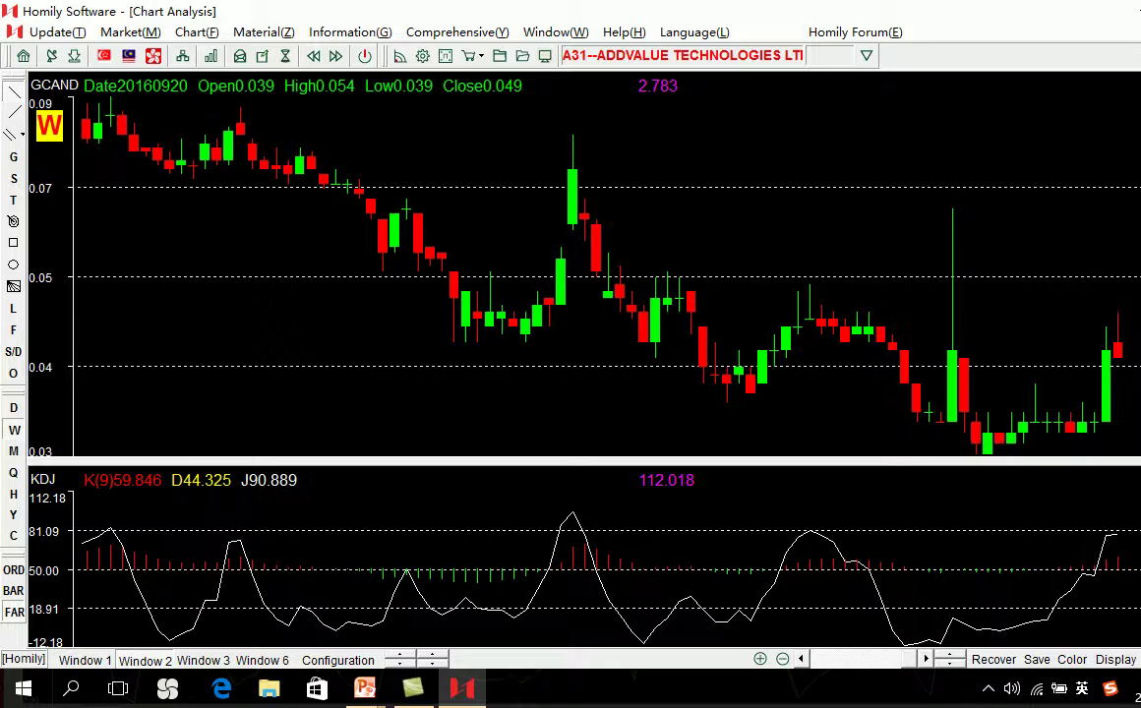
{"action": "key", "text": "Up"}
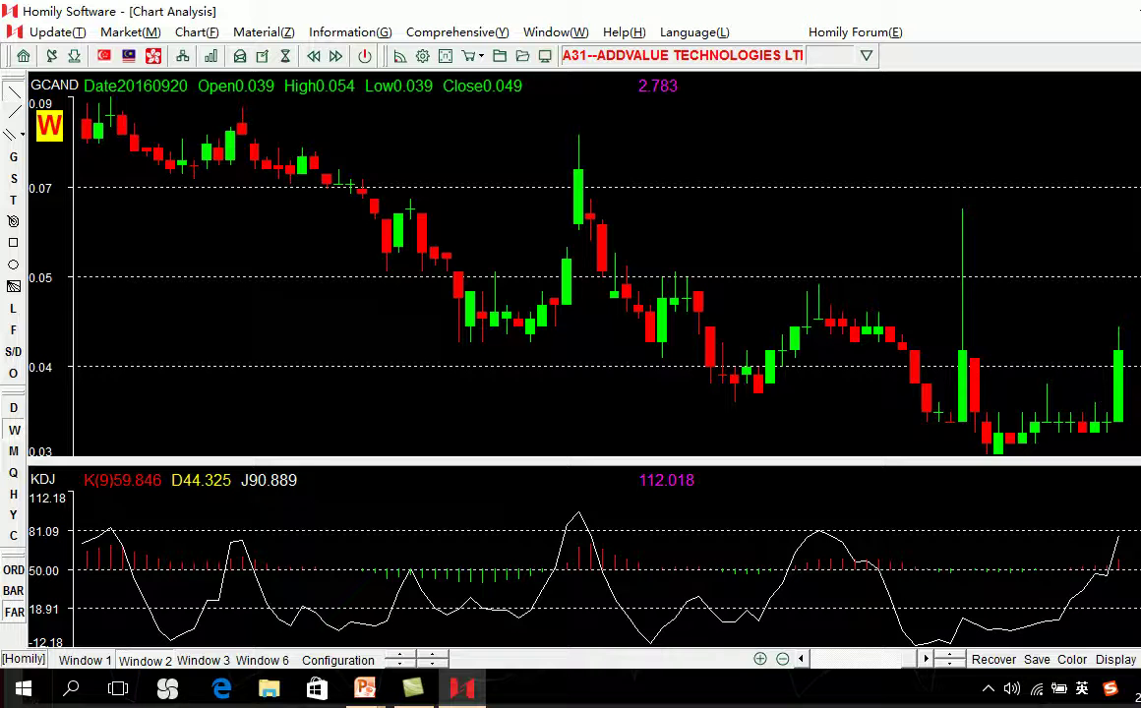
{"action": "key", "text": "Down"}
{"action": "key", "text": "Down"}
{"action": "key", "text": "Down"}
{"action": "key", "text": "Down"}
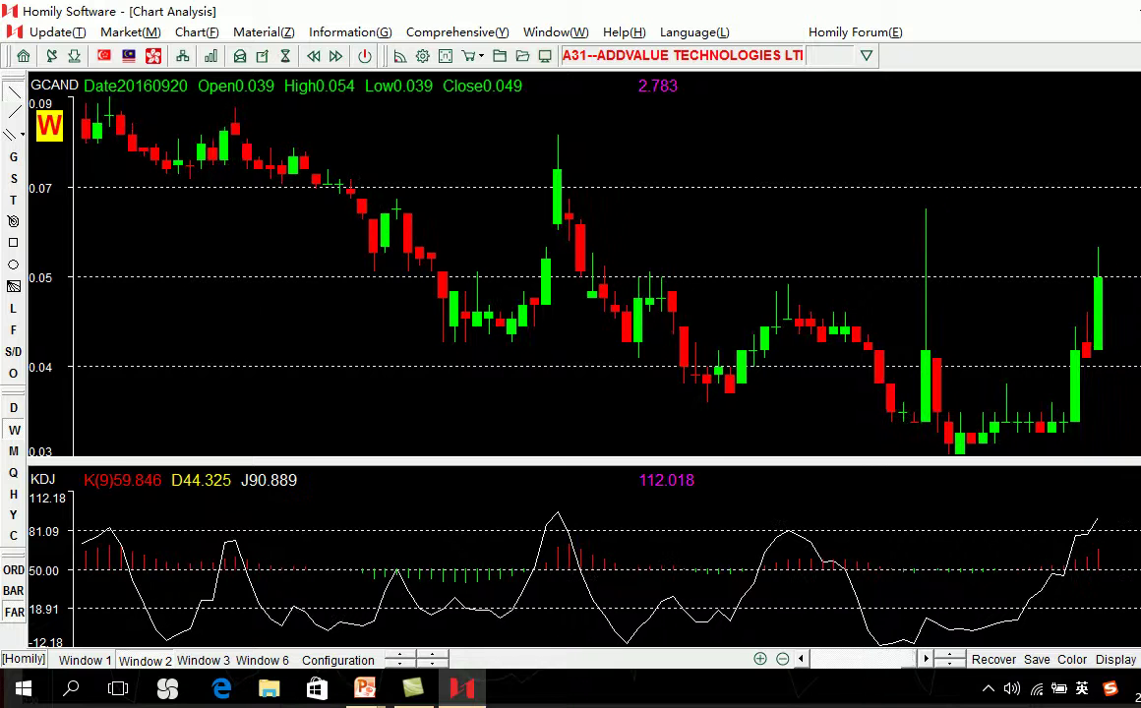
{"action": "left_click", "coordinate": [1091, 317]}
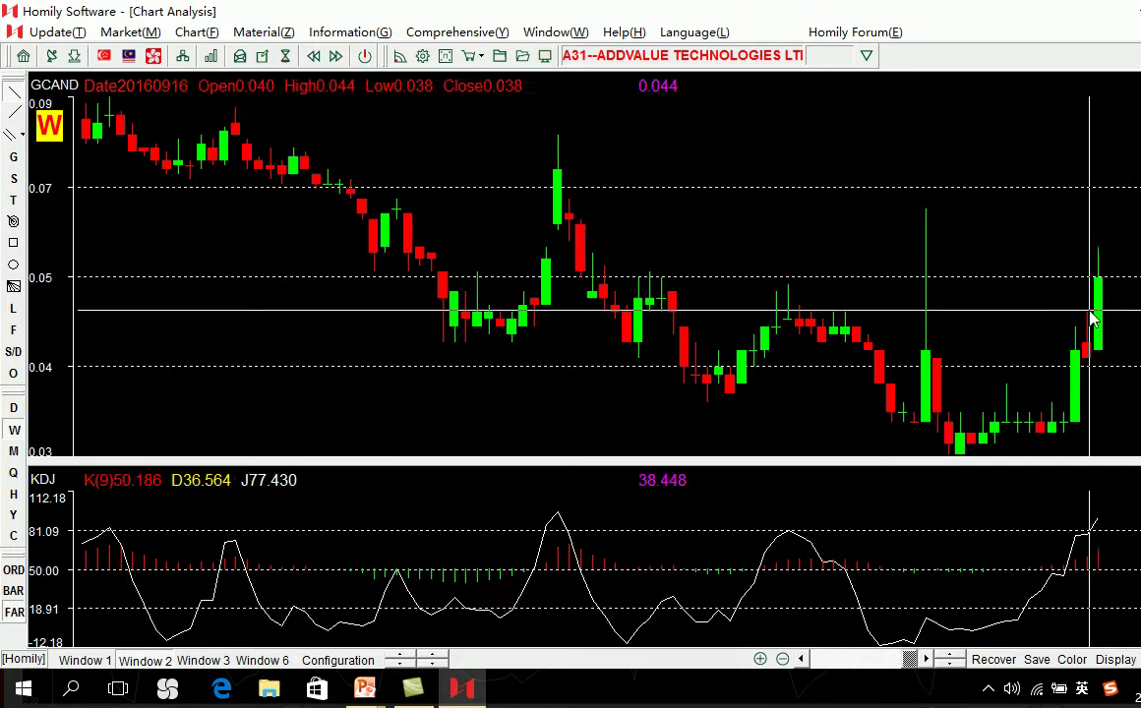
{"action": "left_click", "coordinate": [1091, 312]}
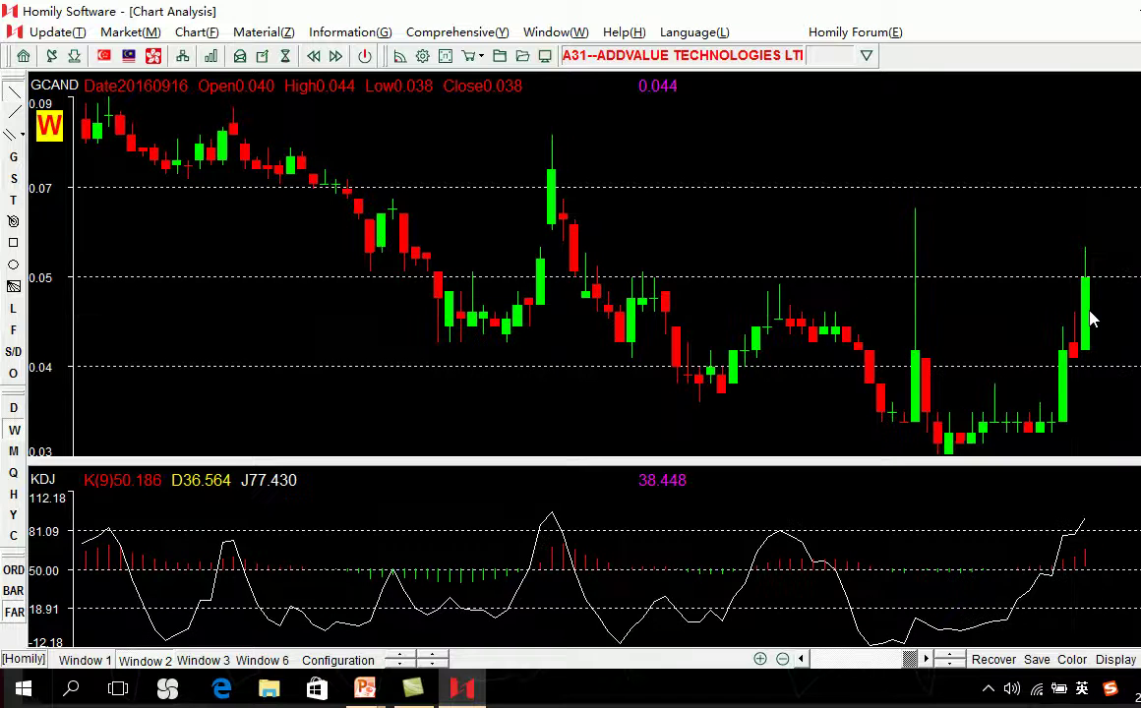
{"action": "left_click", "coordinate": [658, 184]}
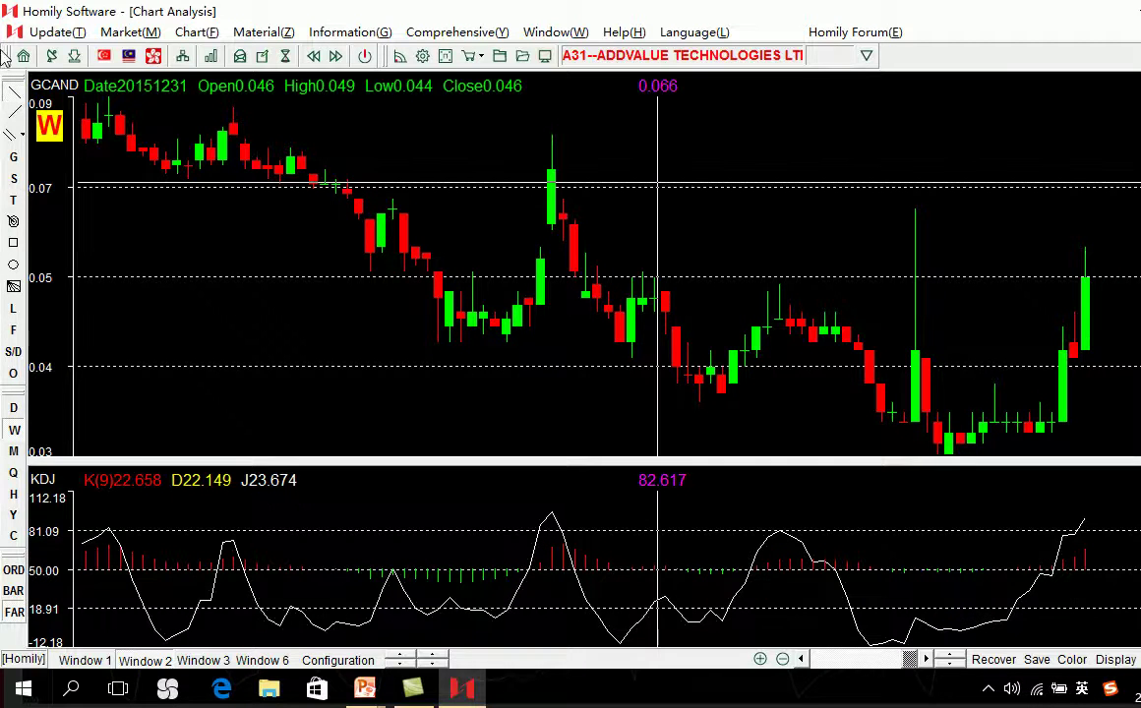
Step: Switch the Addvalue Technologies chart to the daily period and remove the overlaid MACD from the KDJ window
{"action": "left_click", "coordinate": [15, 409]}
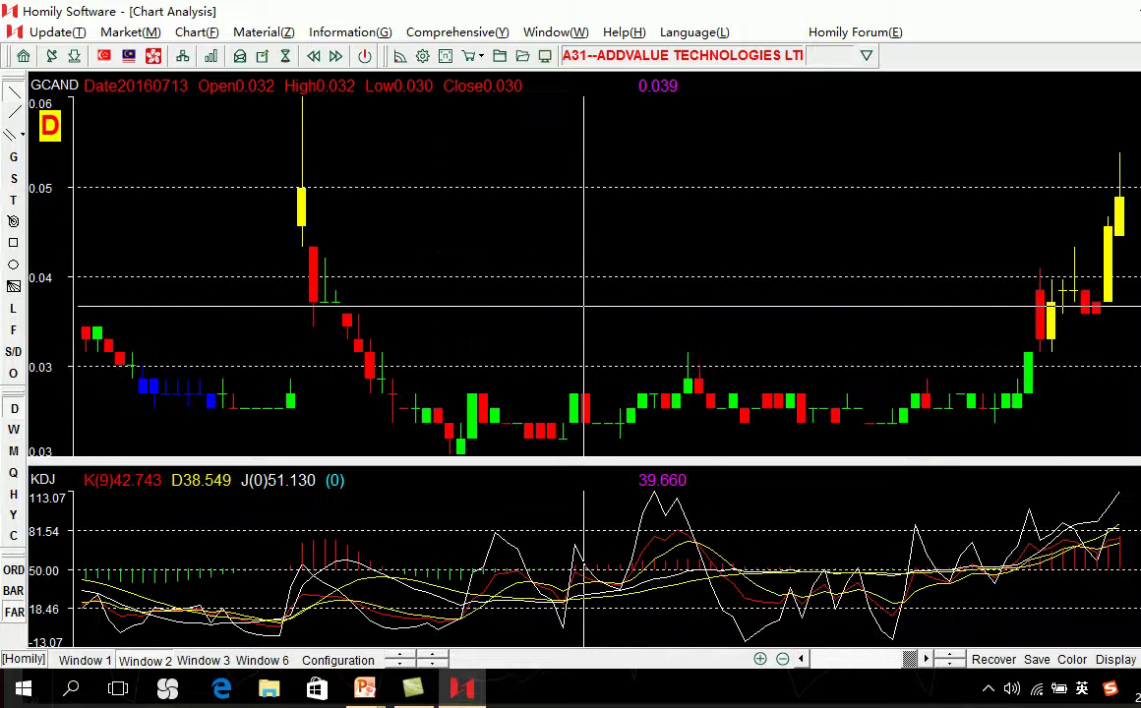
{"action": "key", "text": "Down"}
{"action": "key", "text": "Up"}
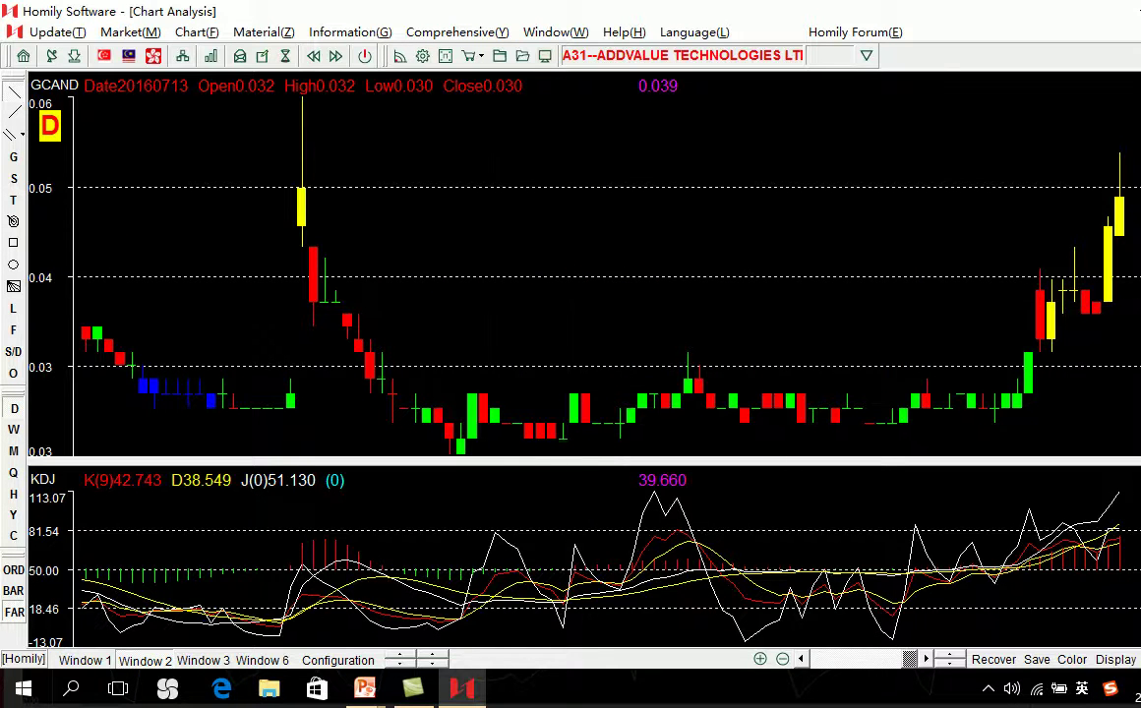
{"action": "left_click", "coordinate": [96, 505]}
{"action": "left_click", "coordinate": [41, 489]}
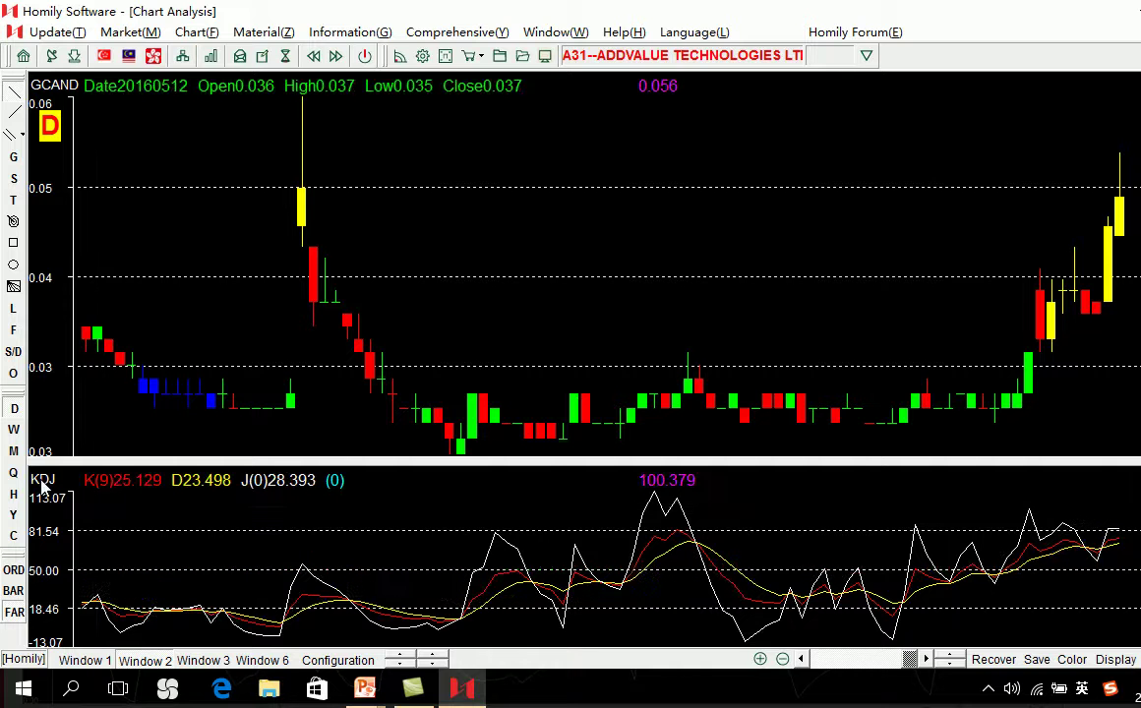
Step: Open the parameter settings, turn on the display of only the K line for KDJ, and save it
{"action": "left_click", "coordinate": [398, 56]}
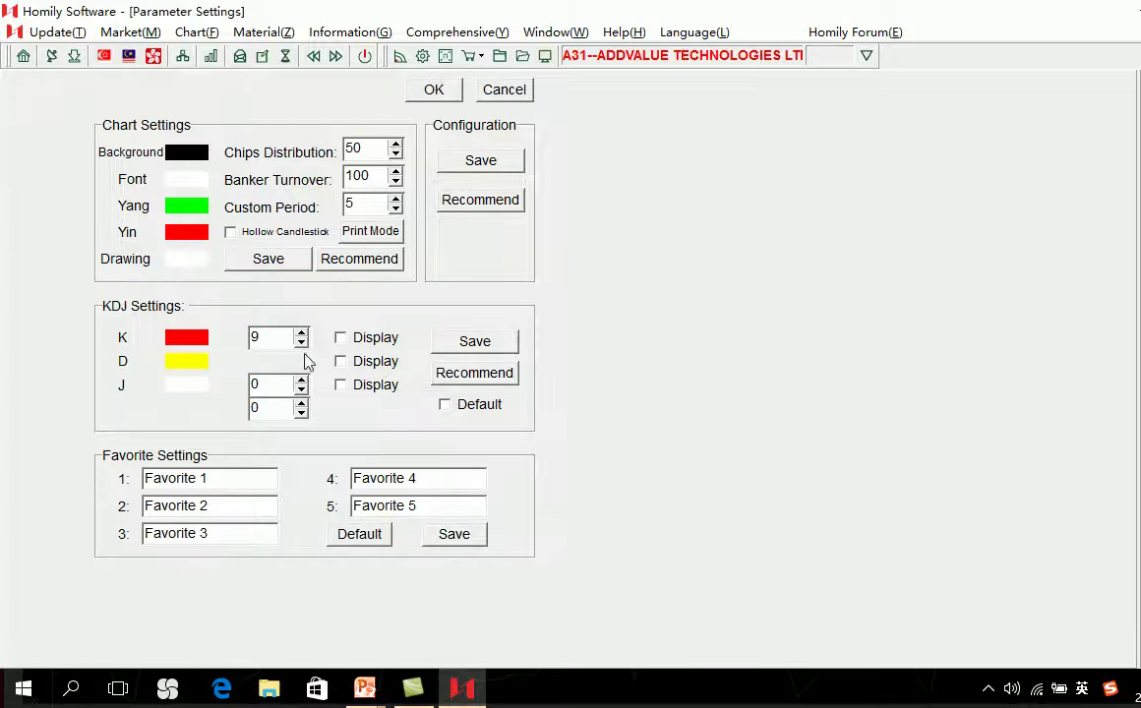
{"action": "left_click", "coordinate": [340, 338]}
{"action": "left_click", "coordinate": [474, 340]}
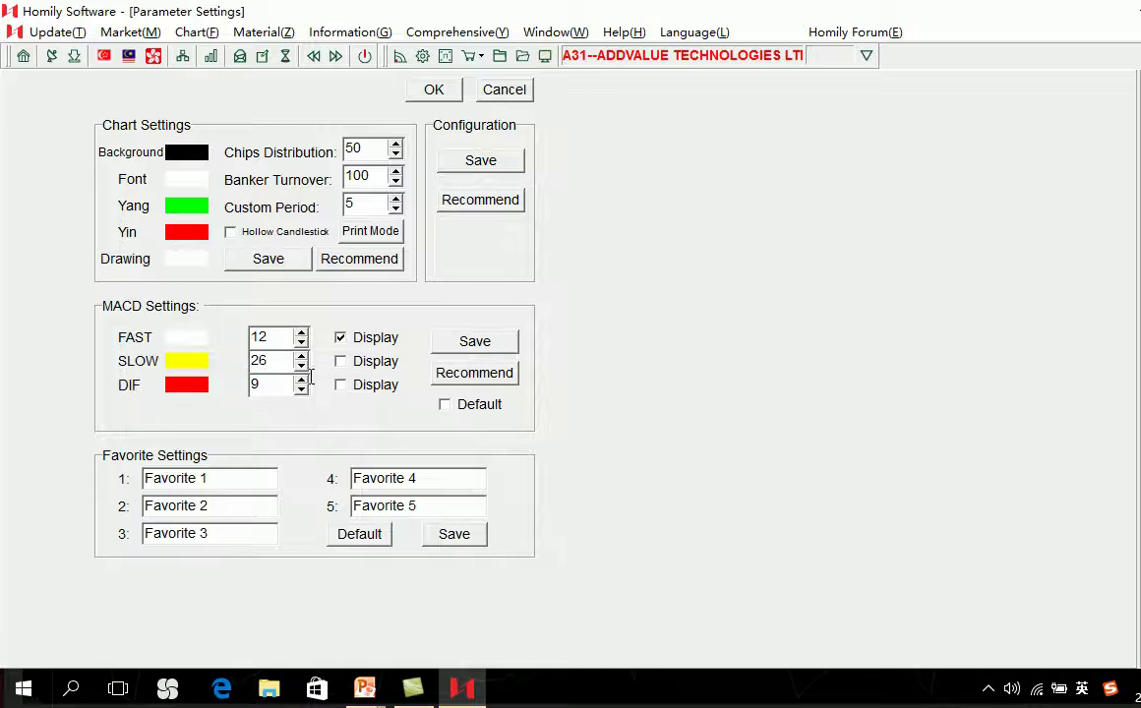
Step: Restore the recommended MACD parameters, turn off its line displays, save them, and return to the daily chart
{"action": "left_click", "coordinate": [495, 381]}
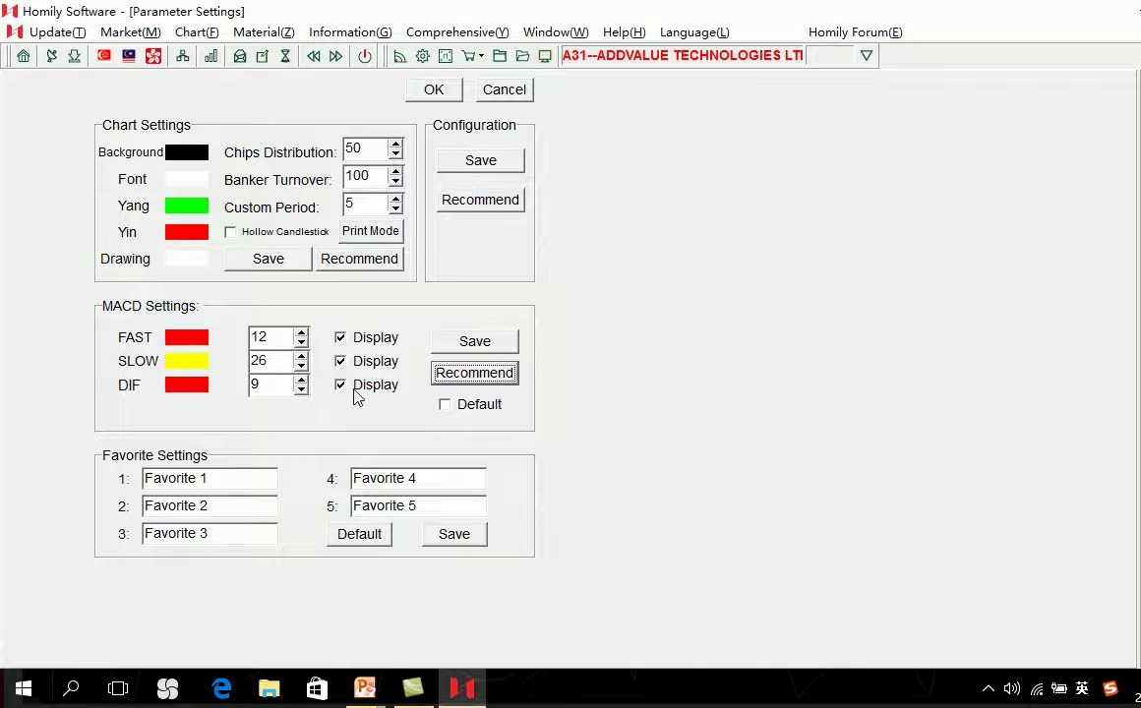
{"action": "left_click", "coordinate": [340, 362]}
{"action": "left_click", "coordinate": [341, 363]}
{"action": "left_click", "coordinate": [341, 338]}
{"action": "left_click", "coordinate": [474, 341]}
{"action": "left_click", "coordinate": [434, 89]}
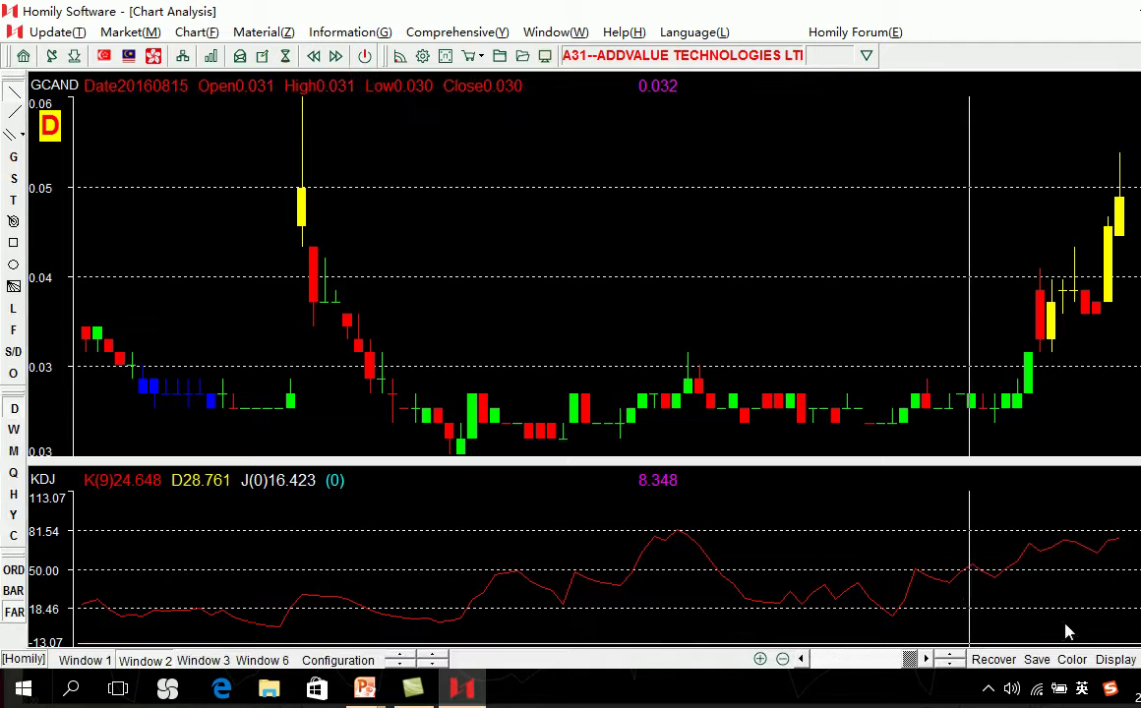
Step: Overlay MACD on the KDJ window, set KDJ to display only the J line with its parameter at 9, and save it
{"action": "left_click_drag", "start_coordinate": [1140, 556], "coordinate": [988, 561]}
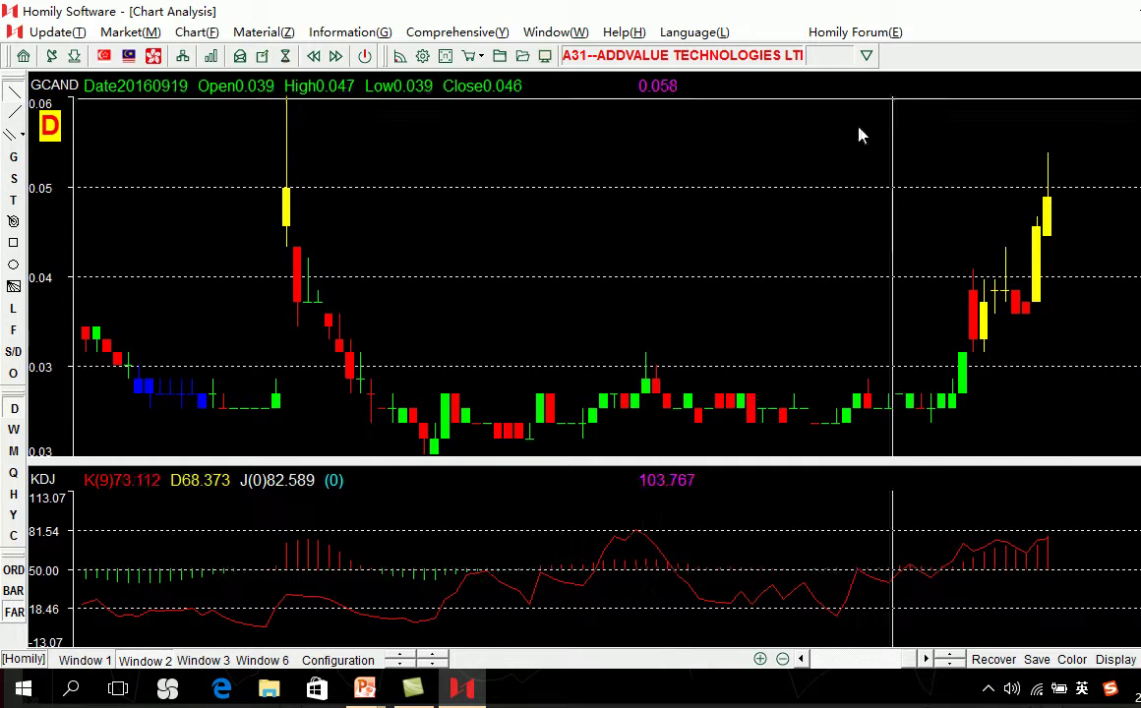
{"action": "left_click", "coordinate": [423, 57]}
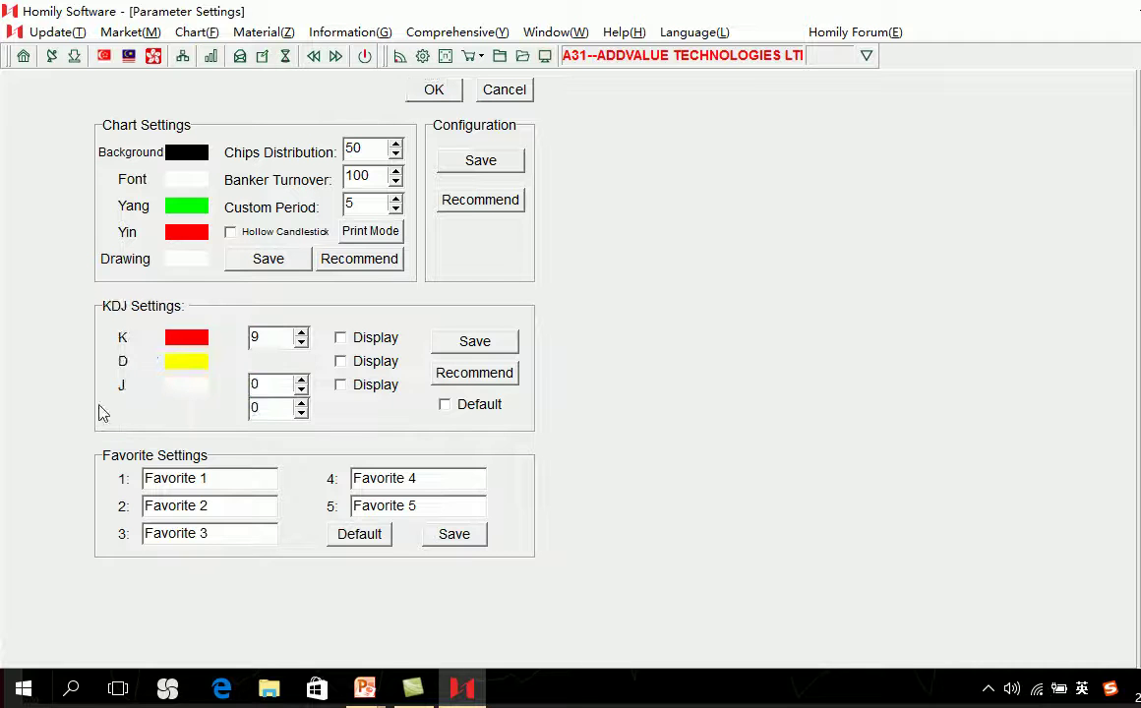
{"action": "left_click", "coordinate": [341, 385]}
{"action": "left_click", "coordinate": [273, 384]}
{"action": "key", "text": "BackSpace"}
{"action": "type", "text": "9"}
{"action": "left_click", "coordinate": [476, 340]}
{"action": "left_click", "coordinate": [434, 89]}
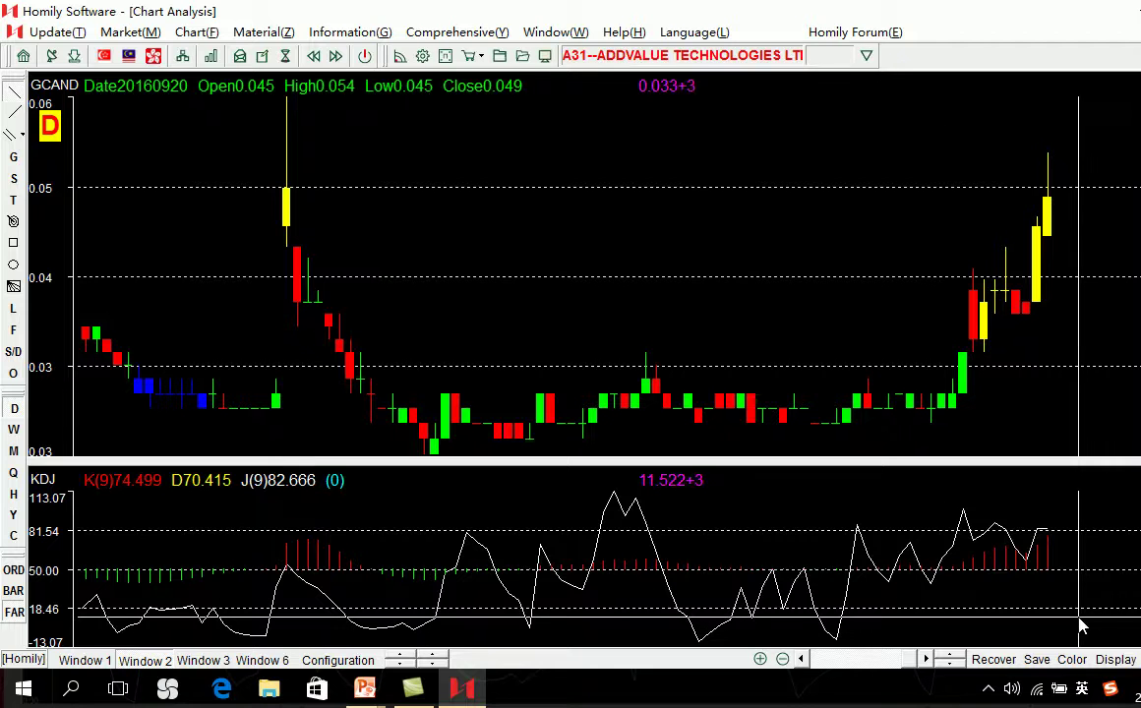
Step: Examine the J line against the MACD columns at the latest Addvalue Technologies daily candles
{"action": "key", "text": "Up"}
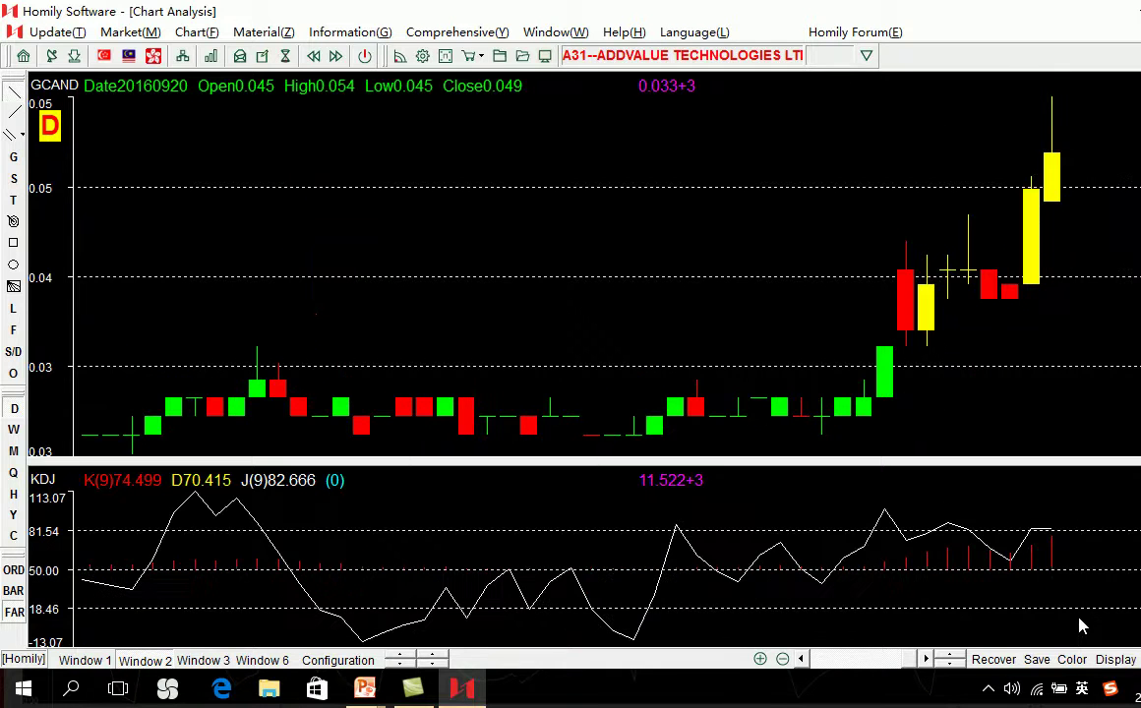
{"action": "key", "text": "Up"}
{"action": "key", "text": "Up"}
{"action": "key", "text": "Up"}
{"action": "key", "text": "Up"}
{"action": "scroll", "coordinate": [1079, 625], "scroll_direction": "down", "scroll_amount": 2}
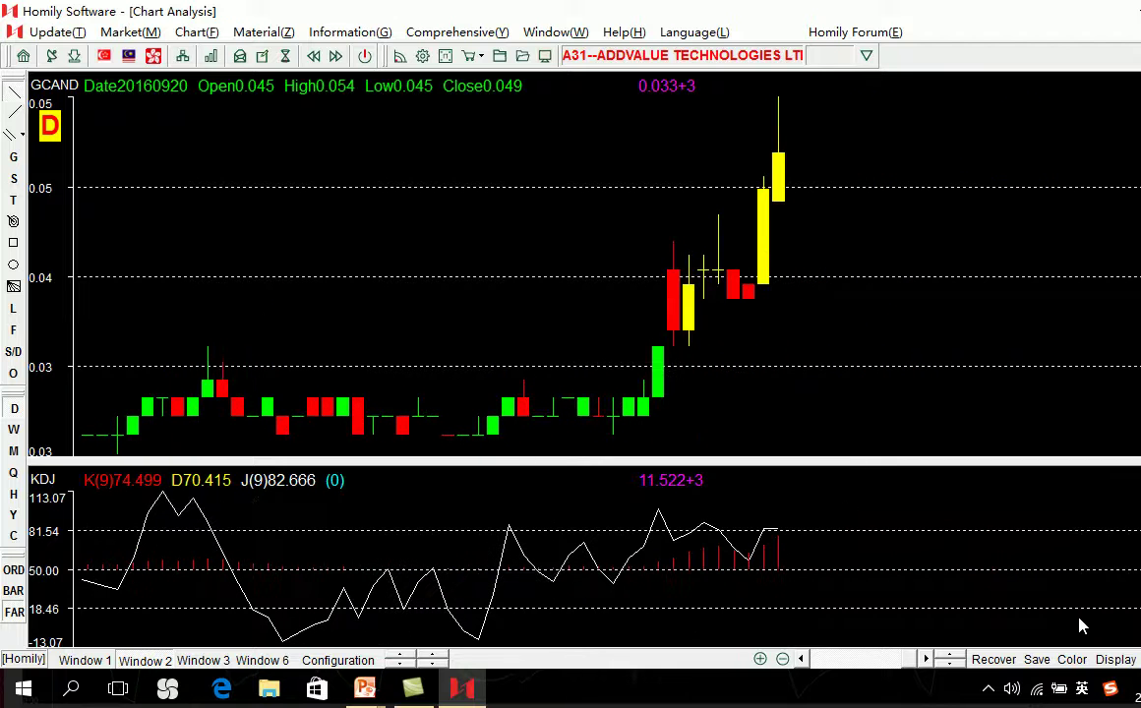
Step: Bring up the Noble Group daily chart and examine its recent J line and MACD columns
{"action": "key", "text": "Page_Down"}
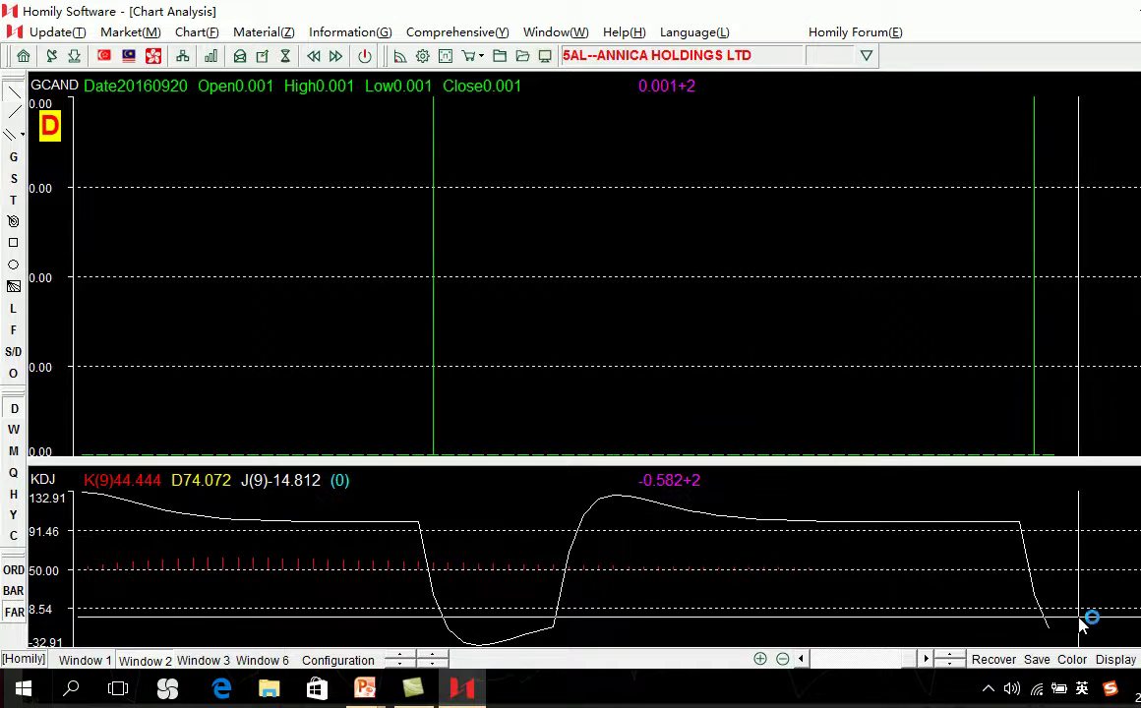
{"action": "key", "text": "Page_Up"}
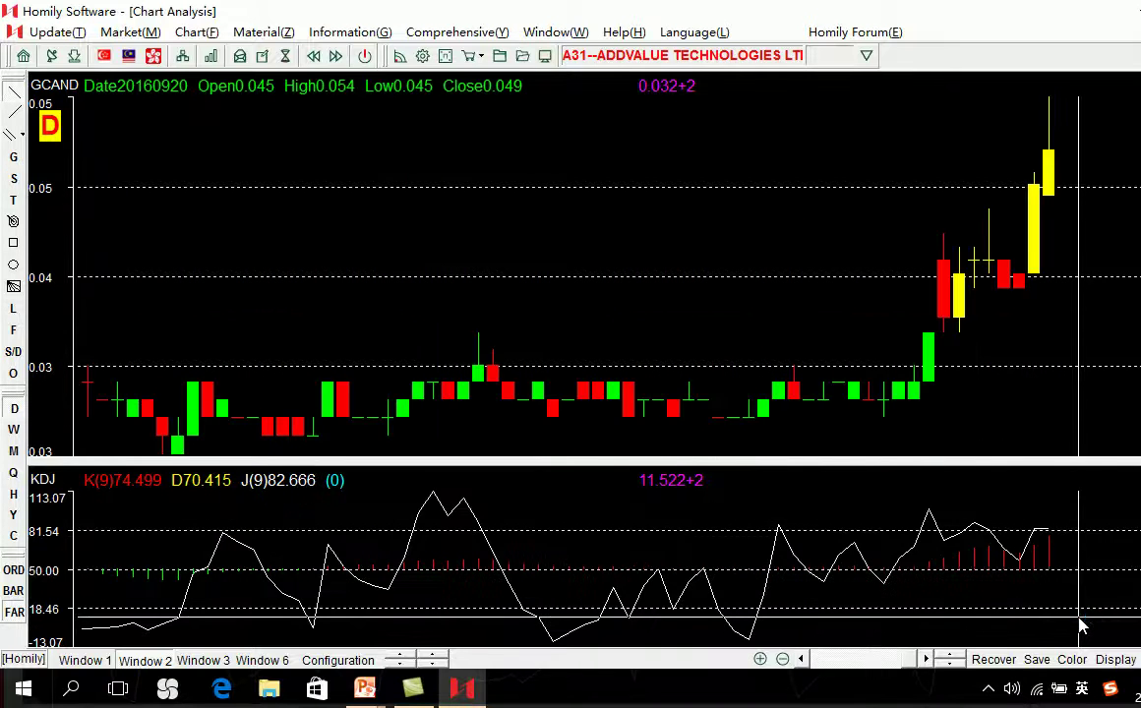
{"action": "key", "text": "Page_Up"}
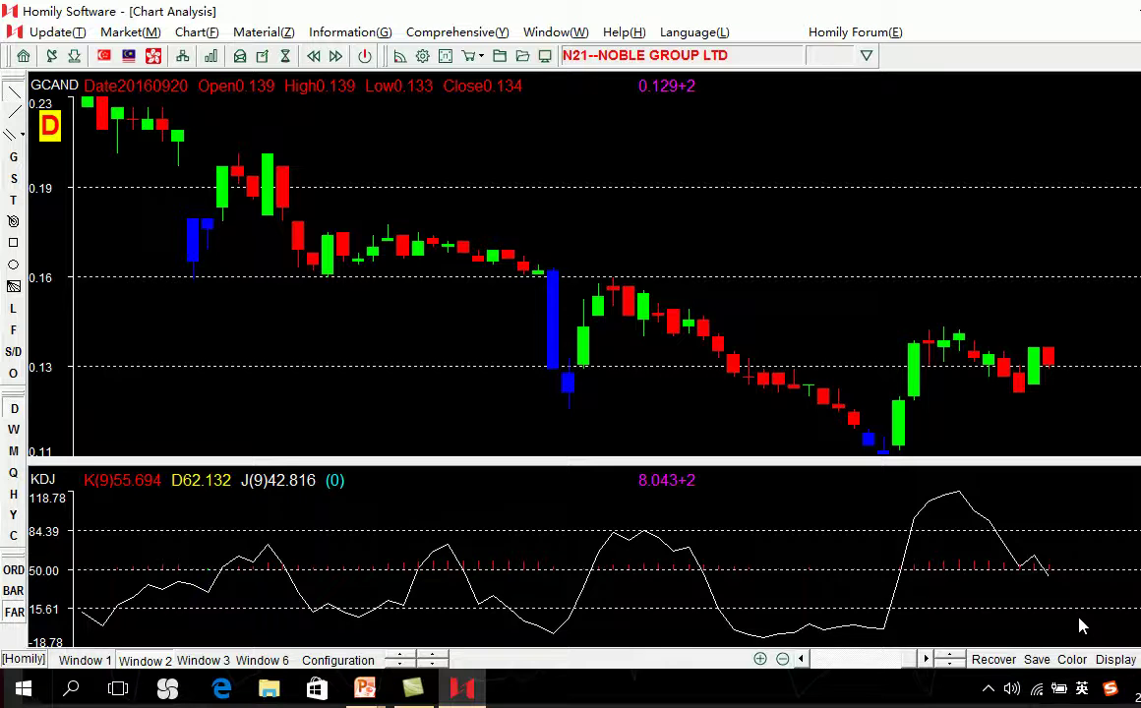
{"action": "key", "text": "Up"}
{"action": "key", "text": "Up"}
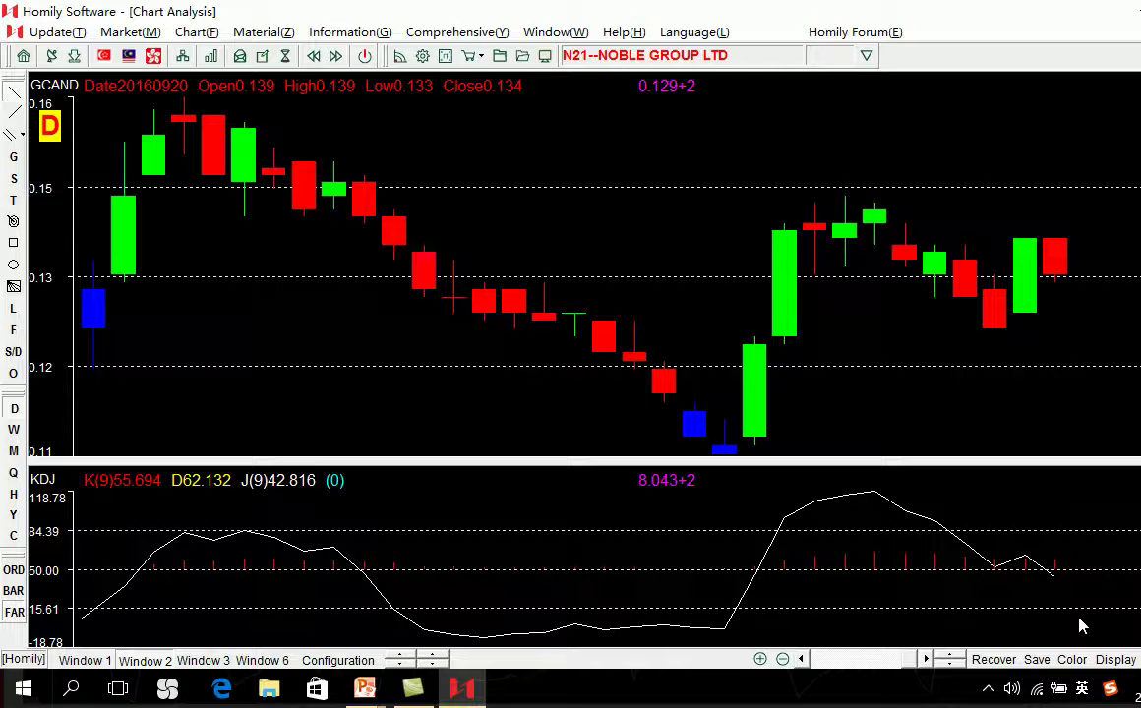
Step: Bring up the ISR Capital daily chart and advance its candles day by day to follow the J line and MACD columns
{"action": "key", "text": "Page_Down"}
{"action": "key", "text": "Down"}
{"action": "key", "text": "Up"}
{"action": "key", "text": "Up"}
{"action": "key", "text": "Up"}
{"action": "key", "text": "Up"}
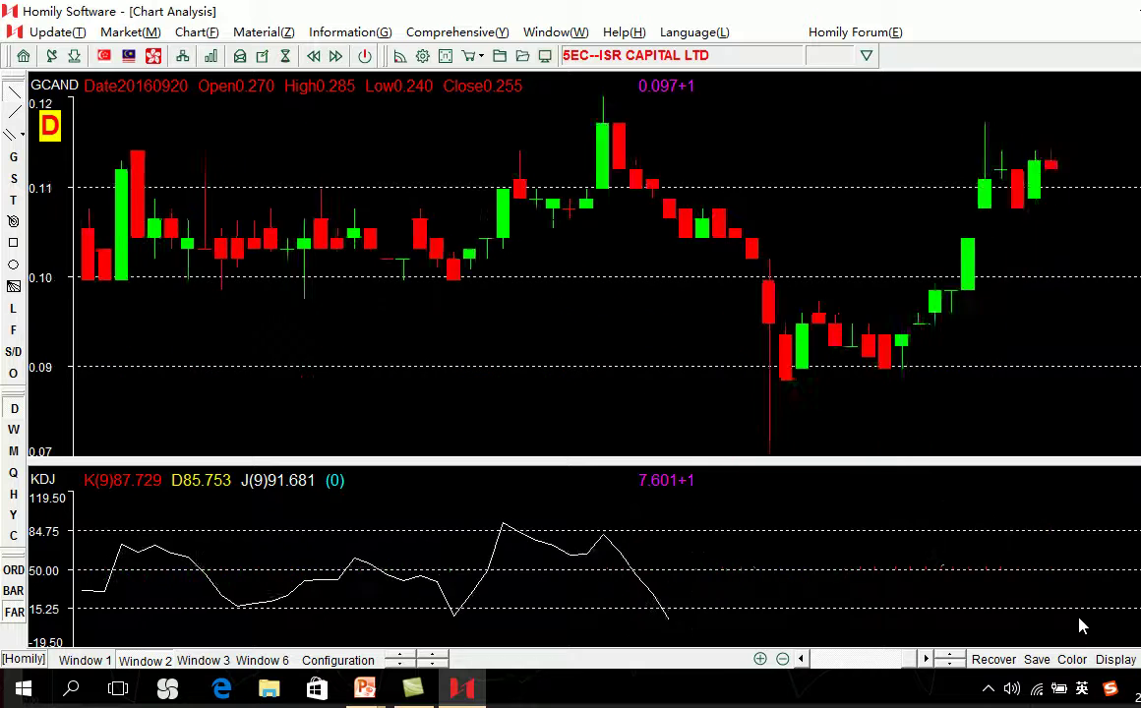
{"action": "key", "text": "Down"}
{"action": "key", "text": "Down"}
{"action": "key", "text": "Down"}
{"action": "key", "text": "Down"}
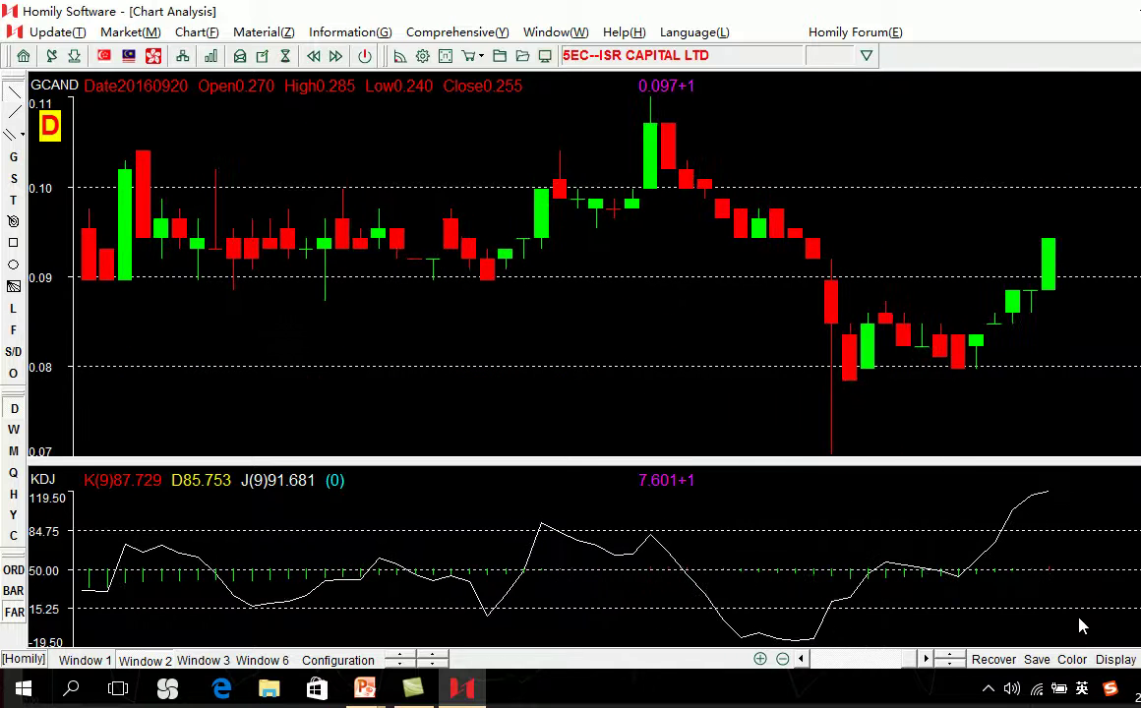
{"action": "key", "text": "Right"}
{"action": "key", "text": "Right"}
{"action": "key", "text": "Right"}
{"action": "key", "text": "Right"}
{"action": "key", "text": "Right"}
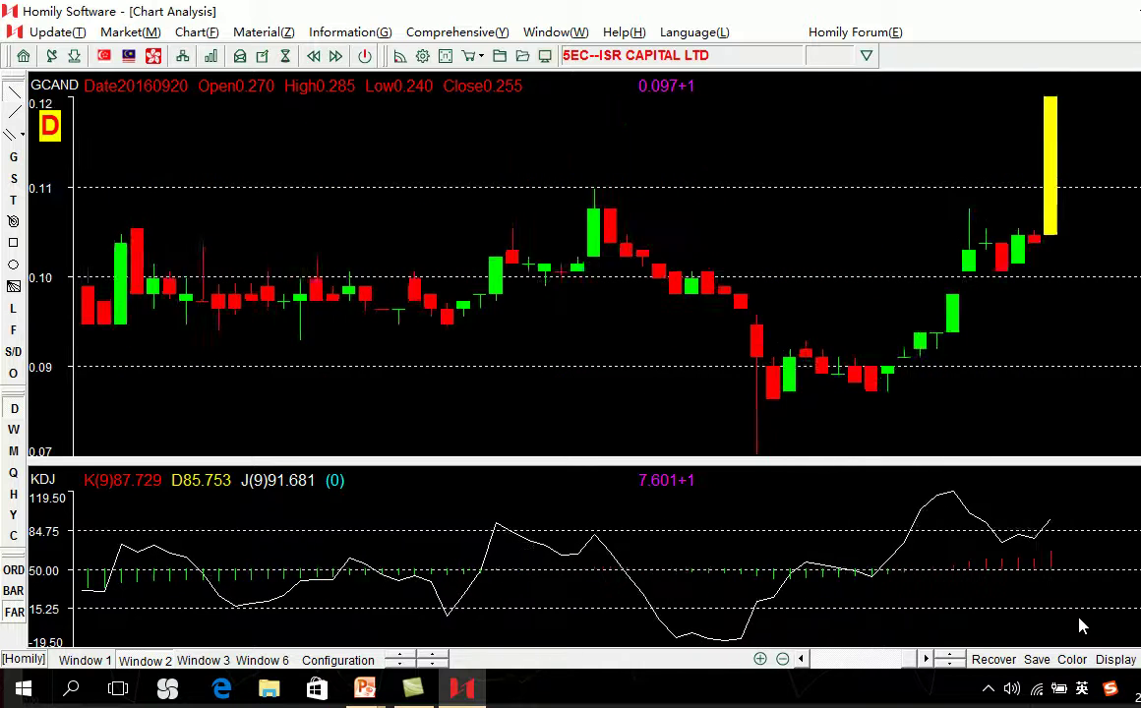
{"action": "key", "text": "Right"}
{"action": "key", "text": "Right"}
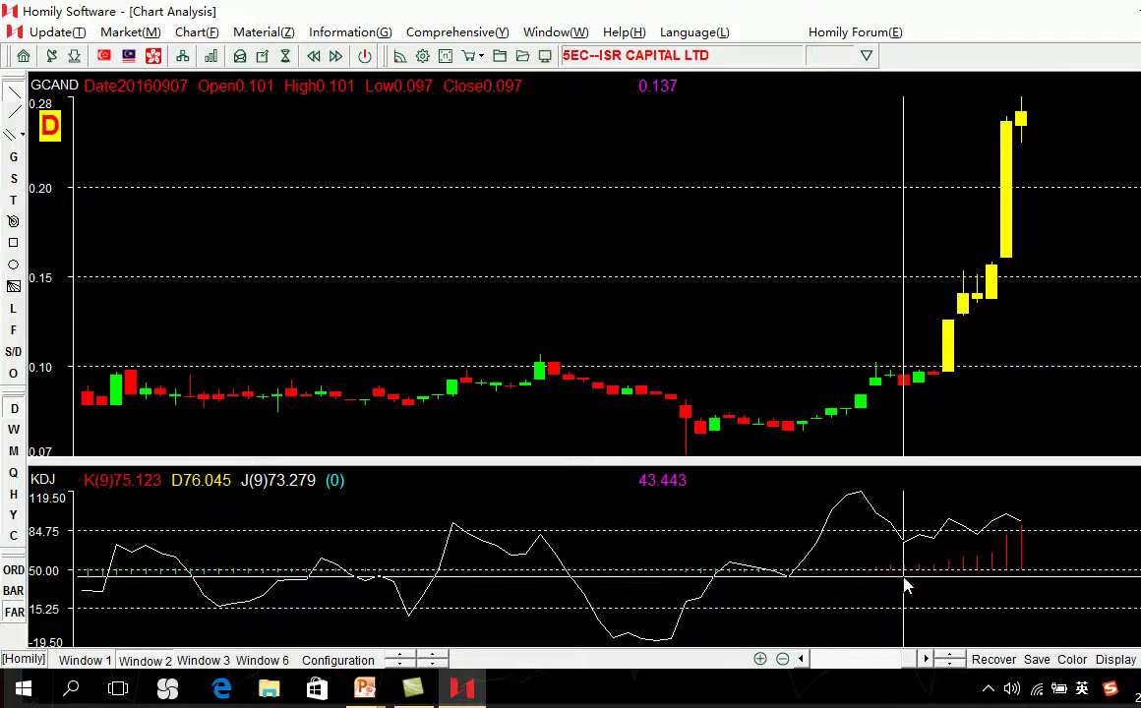
Step: Step the ISR Capital candles backwards to review the J line and MACD columns around 7 September 2016
{"action": "key", "text": "Left"}
{"action": "key", "text": "Left"}
{"action": "key", "text": "Left"}
{"action": "key", "text": "Left"}
{"action": "key", "text": "Left"}
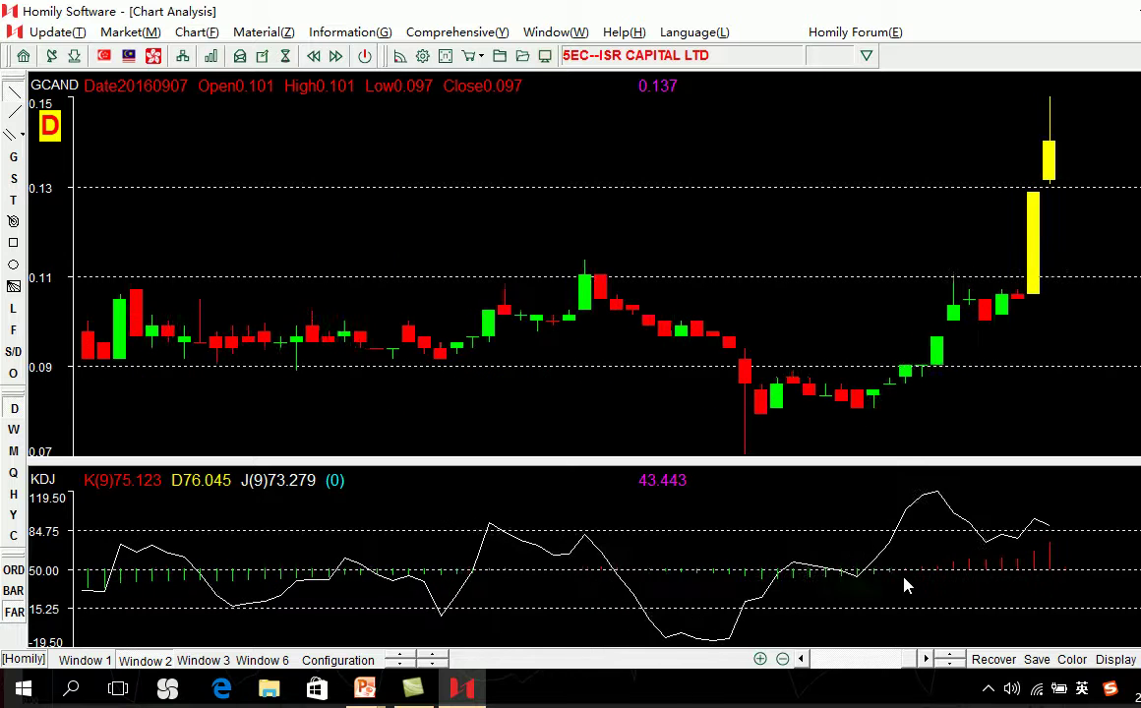
{"action": "key", "text": "Left"}
{"action": "key", "text": "Left"}
{"action": "key", "text": "Left"}
{"action": "key", "text": "Left"}
{"action": "key", "text": "Left"}
{"action": "key", "text": "Left"}
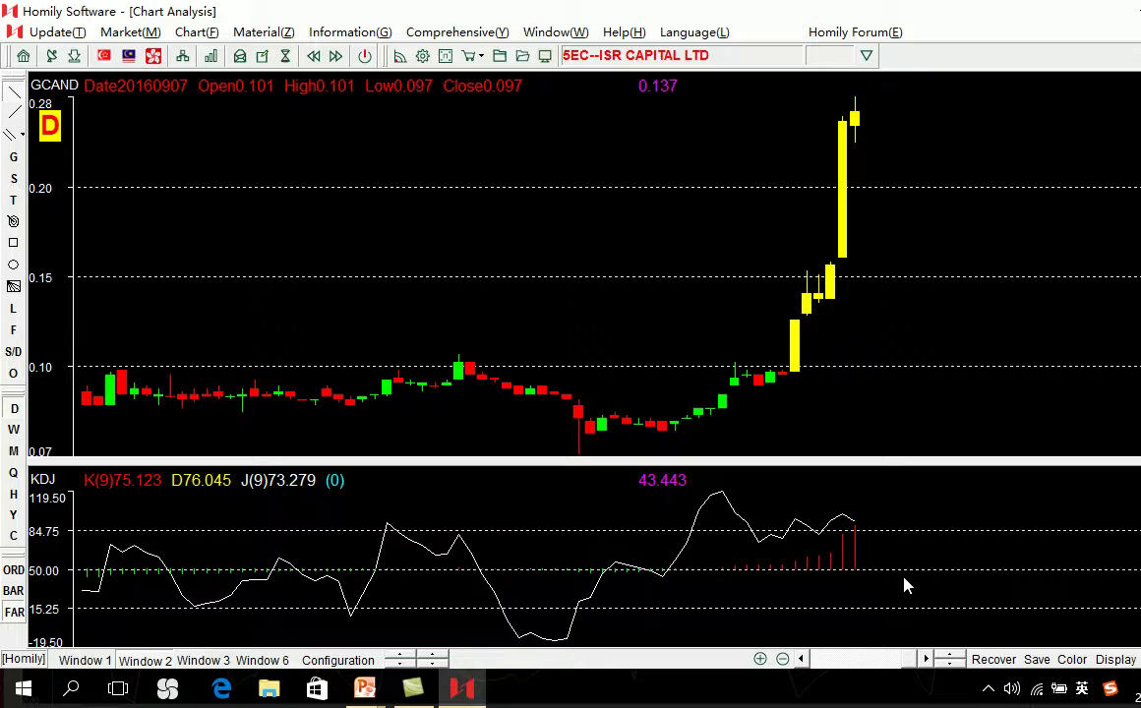
Step: Browse past QT Vascular to the Ezra Holdings daily chart and examine its J line against the MACD columns
{"action": "key", "text": "Page_Down"}
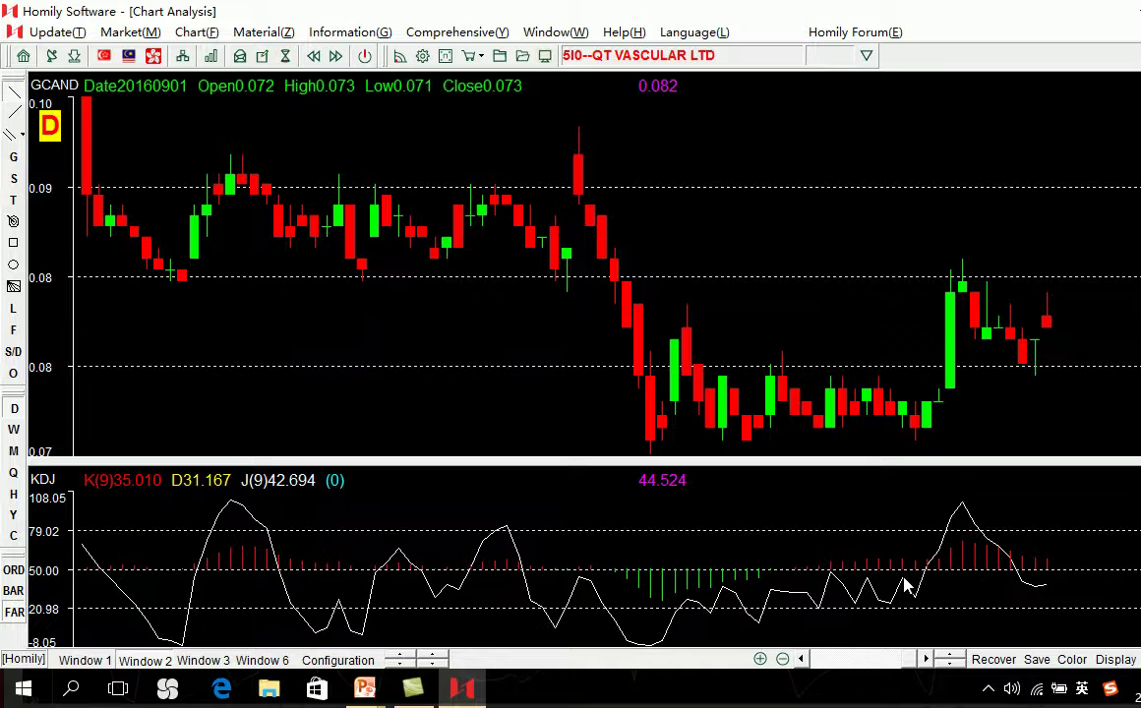
{"action": "key", "text": "Page_Down"}
{"action": "key", "text": "Page_Down"}
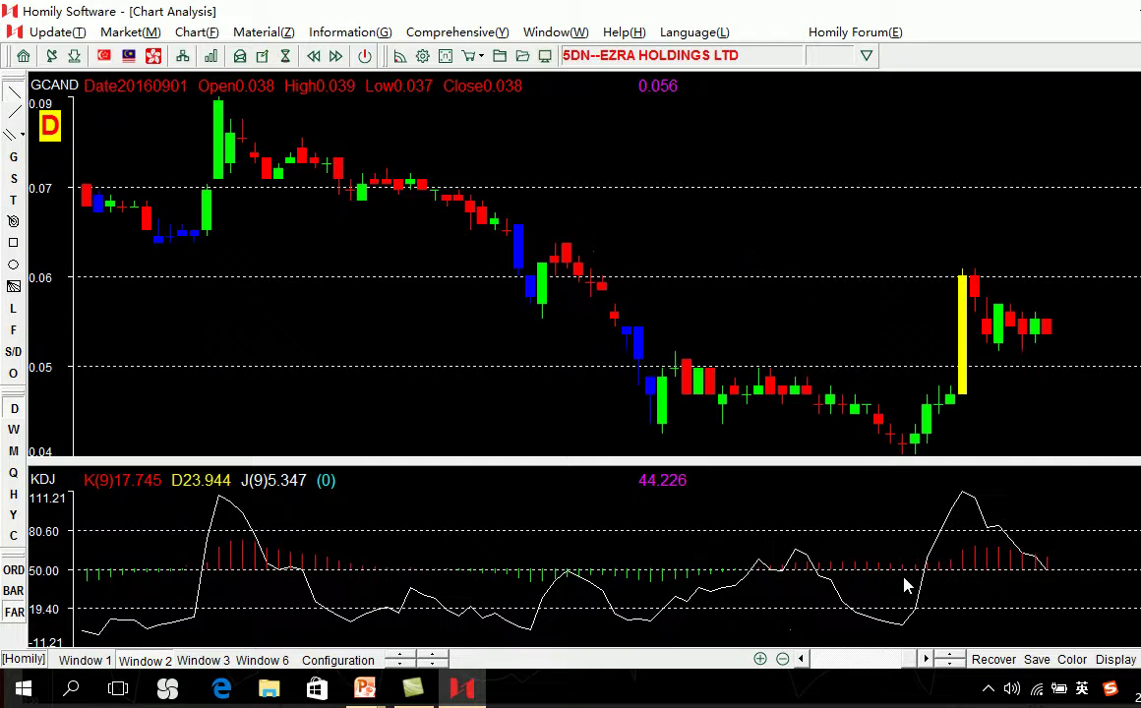
{"action": "key", "text": "Up"}
{"action": "key", "text": "Up"}
{"action": "key", "text": "Up"}
{"action": "key", "text": "Up"}
{"action": "key", "text": "Up"}
{"action": "key", "text": "Up"}
{"action": "key", "text": "Up"}
{"action": "key", "text": "Up"}
{"action": "key", "text": "Up"}
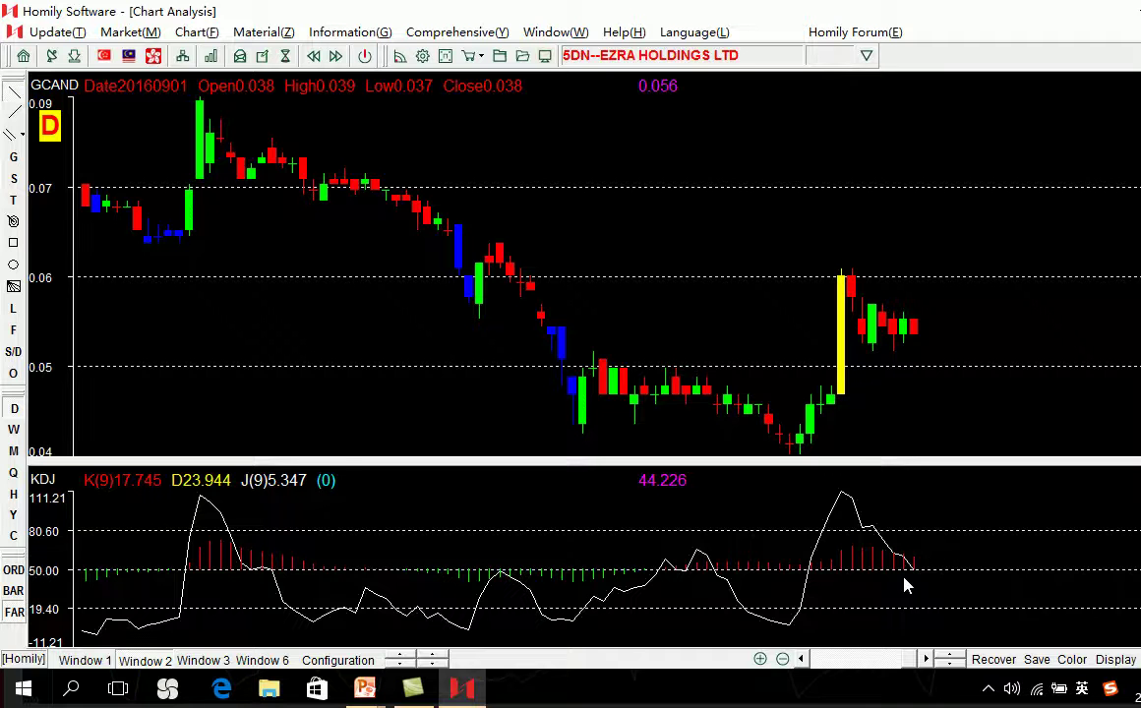
Step: Browse past Attilan Group to the Alliance Mineral Assets daily chart and enlarge its most recent candles
{"action": "key", "text": "Page_Down"}
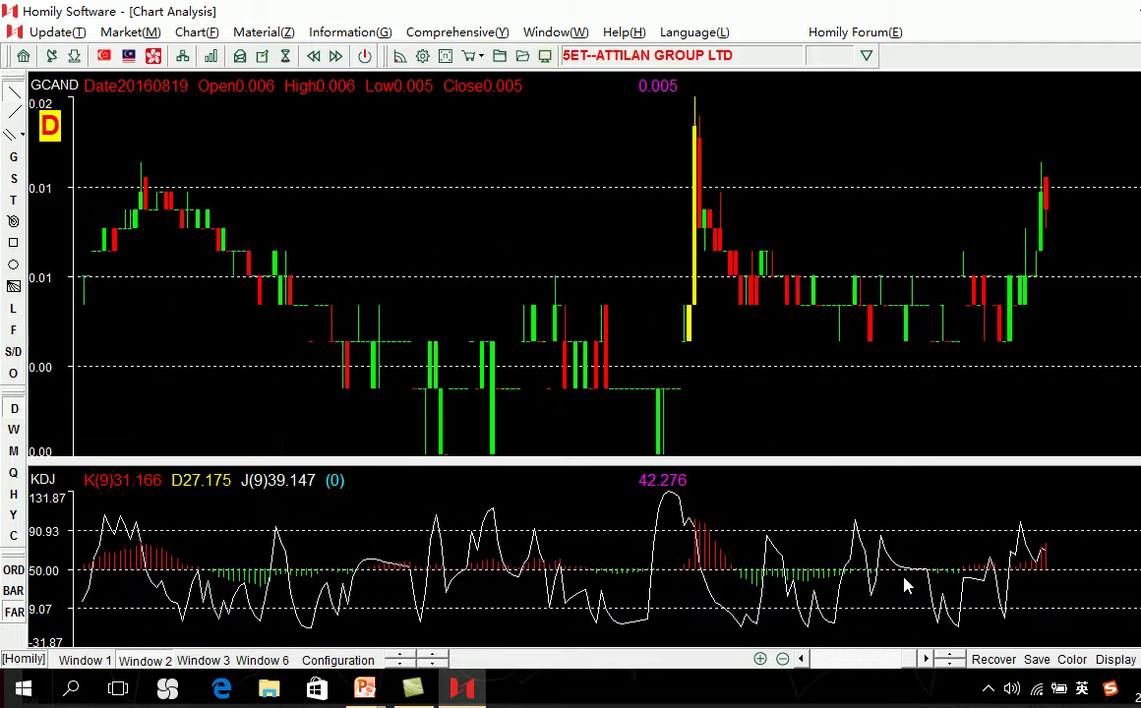
{"action": "key", "text": "Page_Down"}
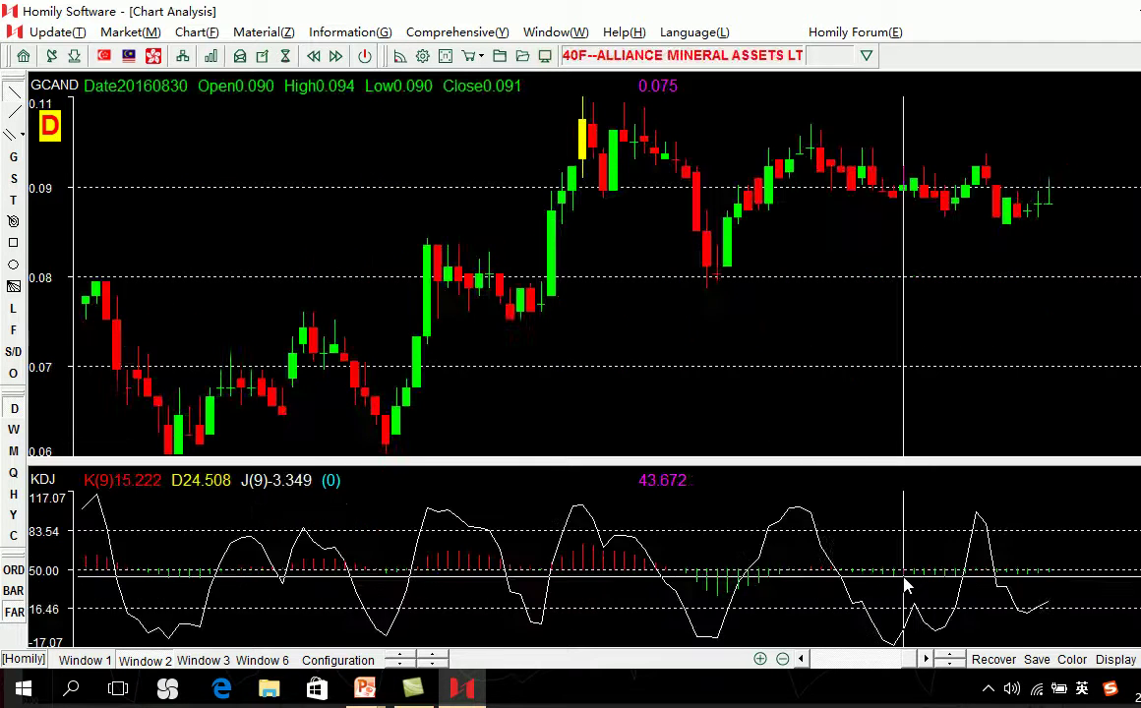
{"action": "key", "text": "Down"}
{"action": "key", "text": "Up"}
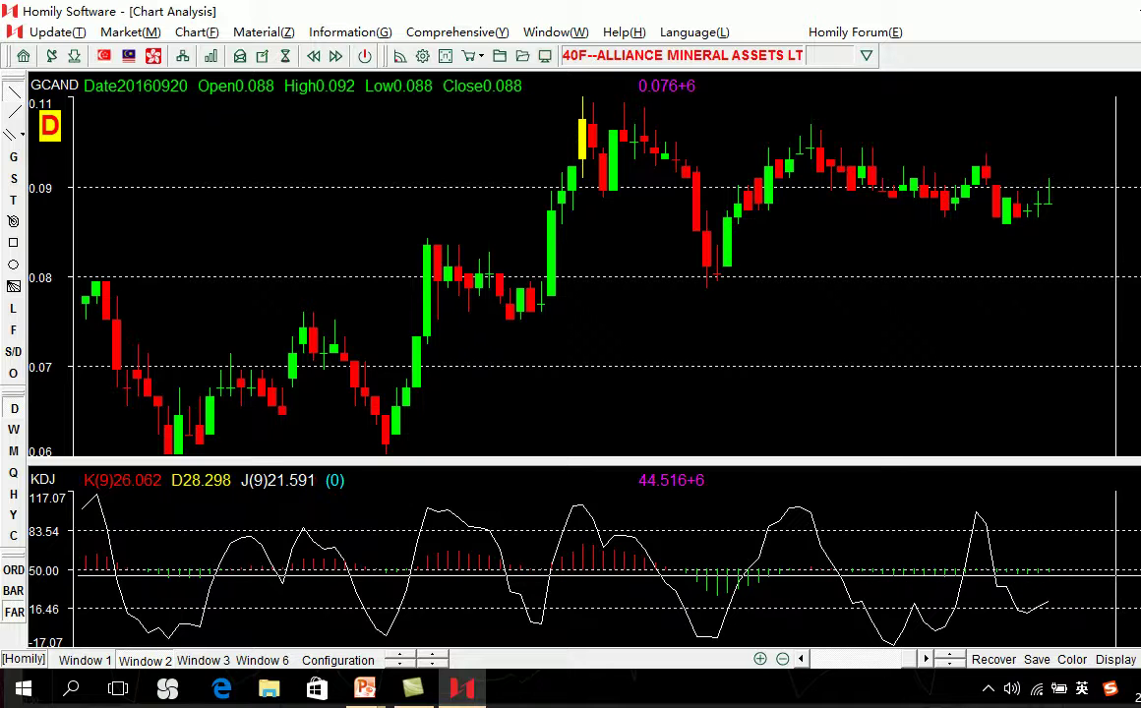
{"action": "left_click_drag", "start_coordinate": [758, 215], "coordinate": [1053, 398]}
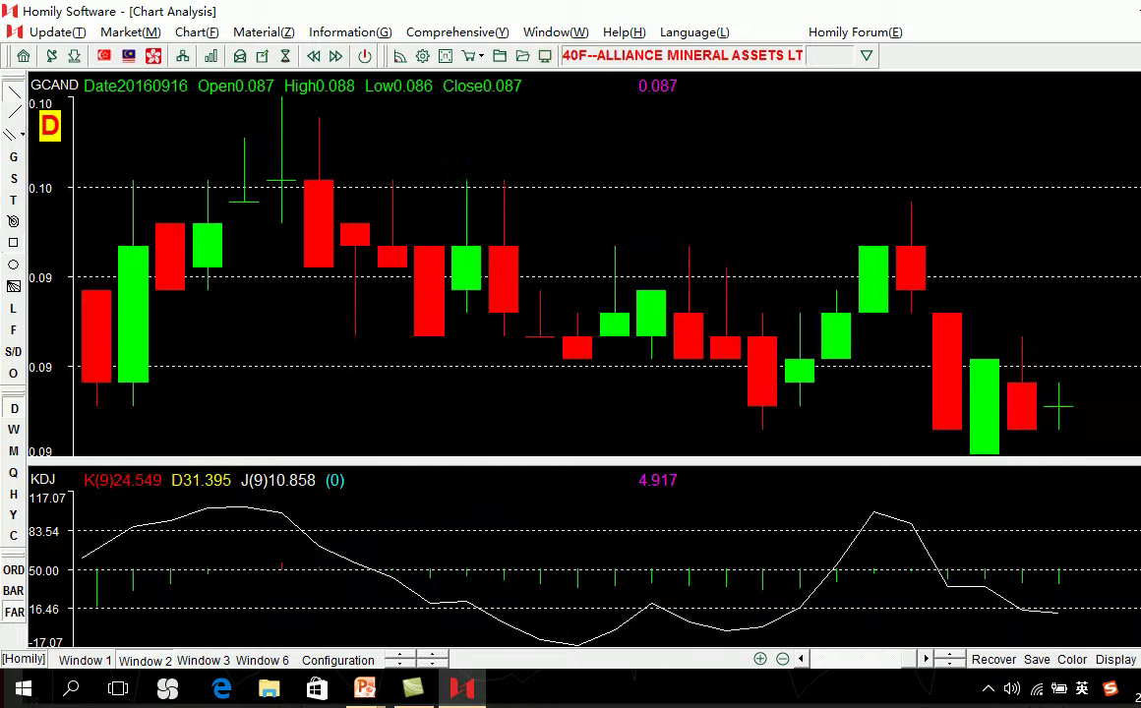
Step: Examine the J line and MACD columns at the latest Alliance Mineral Assets daily candles, starting from 16 September 2016
{"action": "key", "text": "Up"}
{"action": "key", "text": "Up"}
{"action": "key", "text": "Up"}
{"action": "key", "text": "Up"}
{"action": "key", "text": "Up"}
{"action": "key", "text": "Up"}
{"action": "key", "text": "Up"}
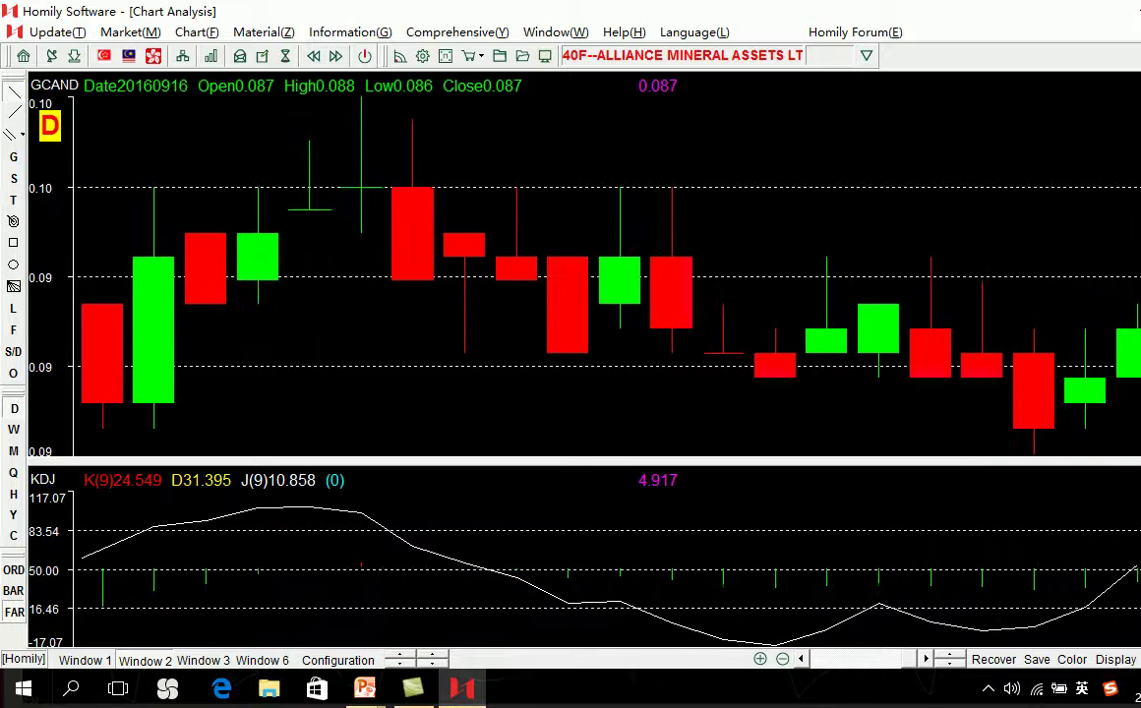
{"action": "key", "text": "Down"}
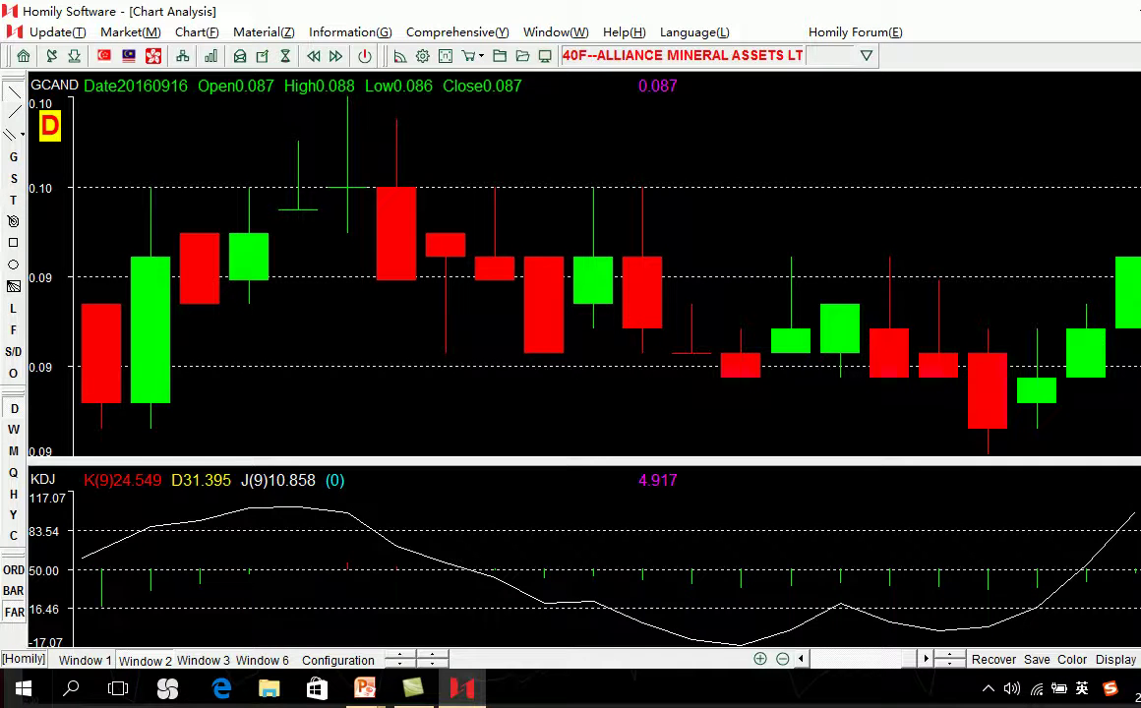
{"action": "key", "text": "Down"}
{"action": "key", "text": "Down"}
{"action": "key", "text": "Down"}
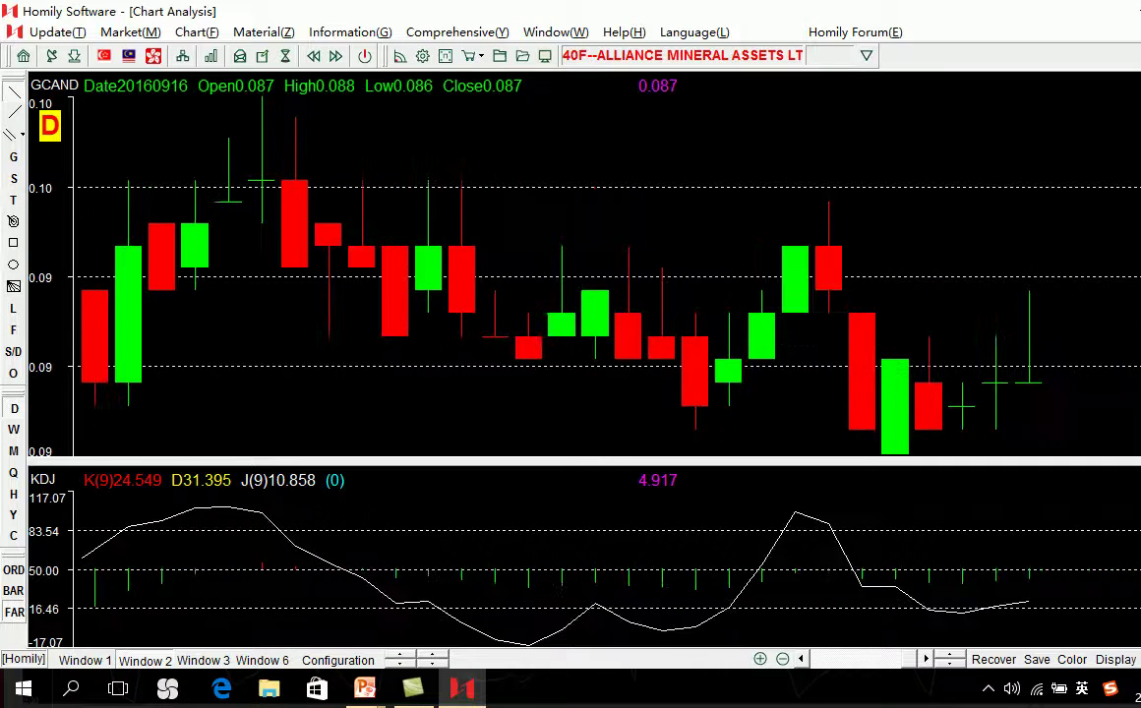
Step: Check the J line and MACD columns on the Golden Agri-Resources and Edition daily charts
{"action": "key", "text": "Page_Down"}
{"action": "key", "text": "Down"}
{"action": "key", "text": "Down"}
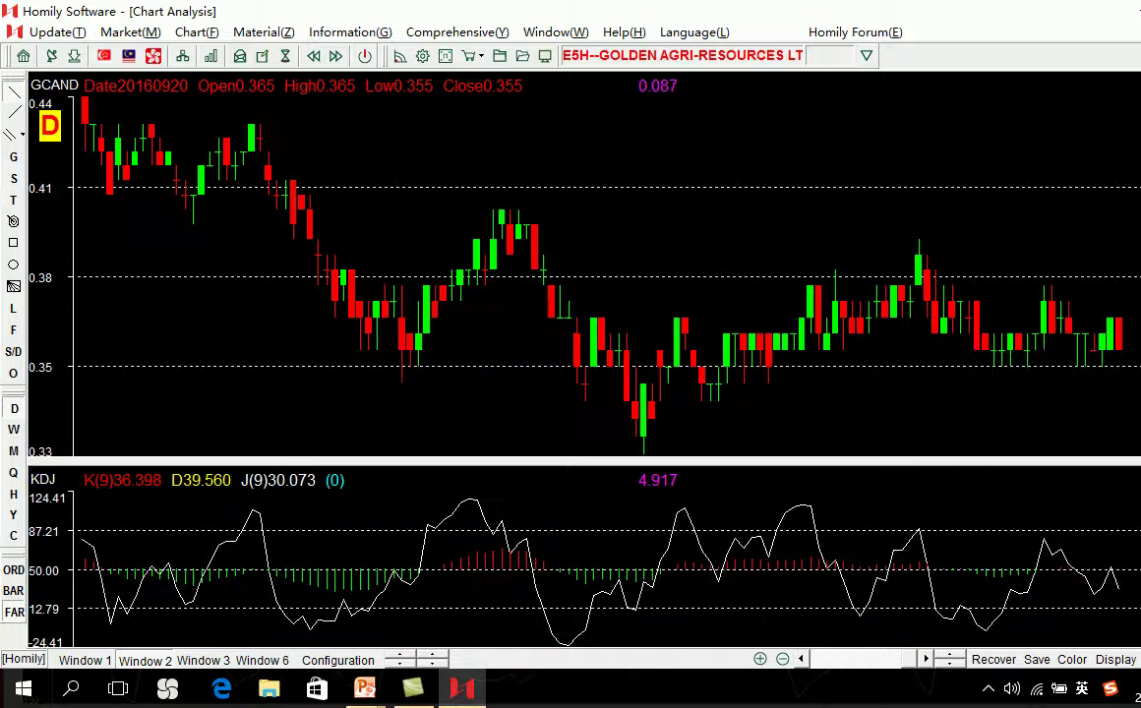
{"action": "key", "text": "Page_Down"}
{"action": "key", "text": "Up"}
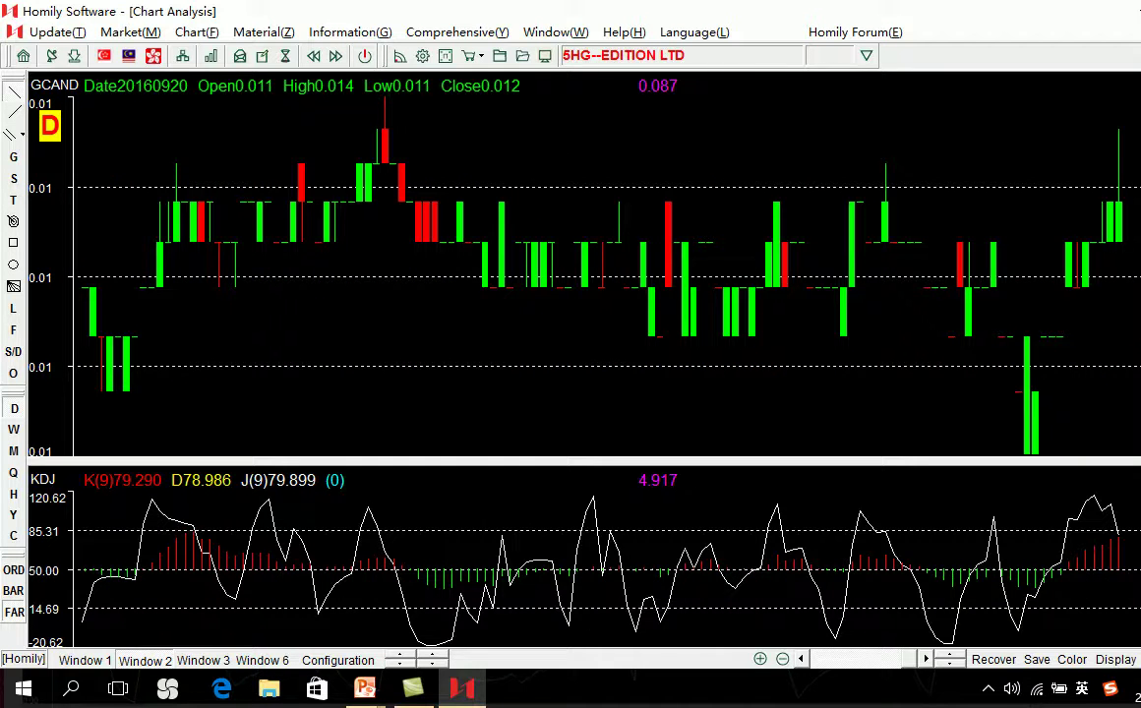
Step: Examine the recent J line and MACD columns on the Global Logistic Properties and Genting Singapore daily charts
{"action": "key", "text": "Page_Down"}
{"action": "key", "text": "Down"}
{"action": "key", "text": "Up"}
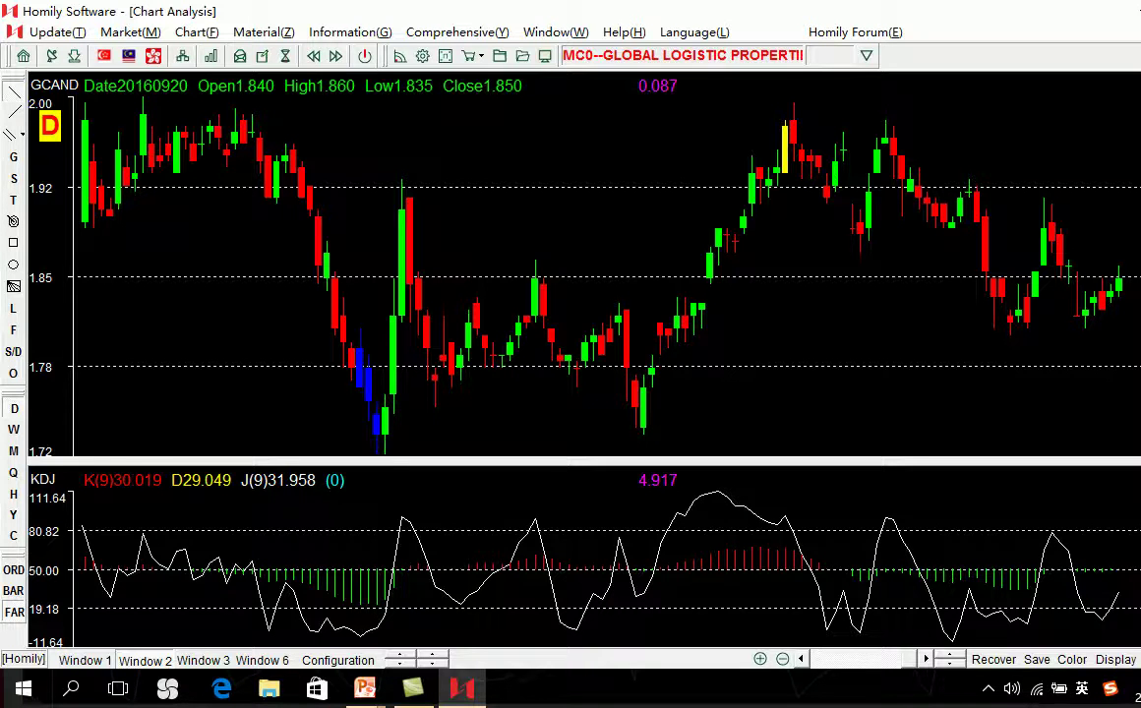
{"action": "key", "text": "Up"}
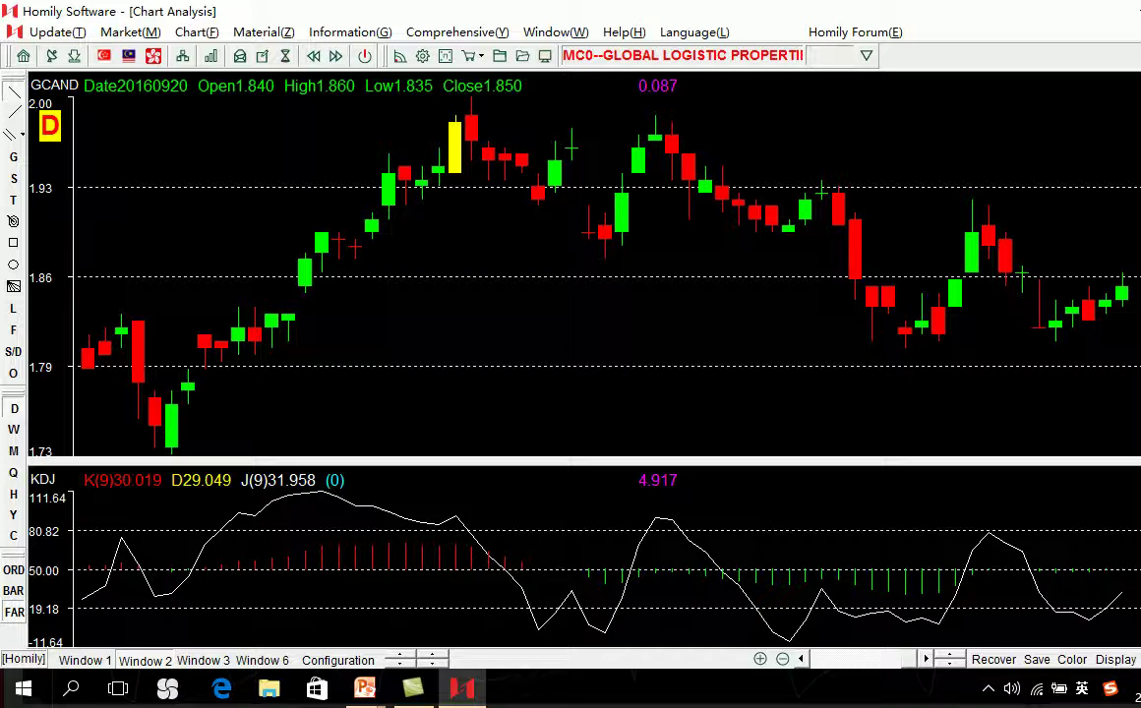
{"action": "key", "text": "Page_Down"}
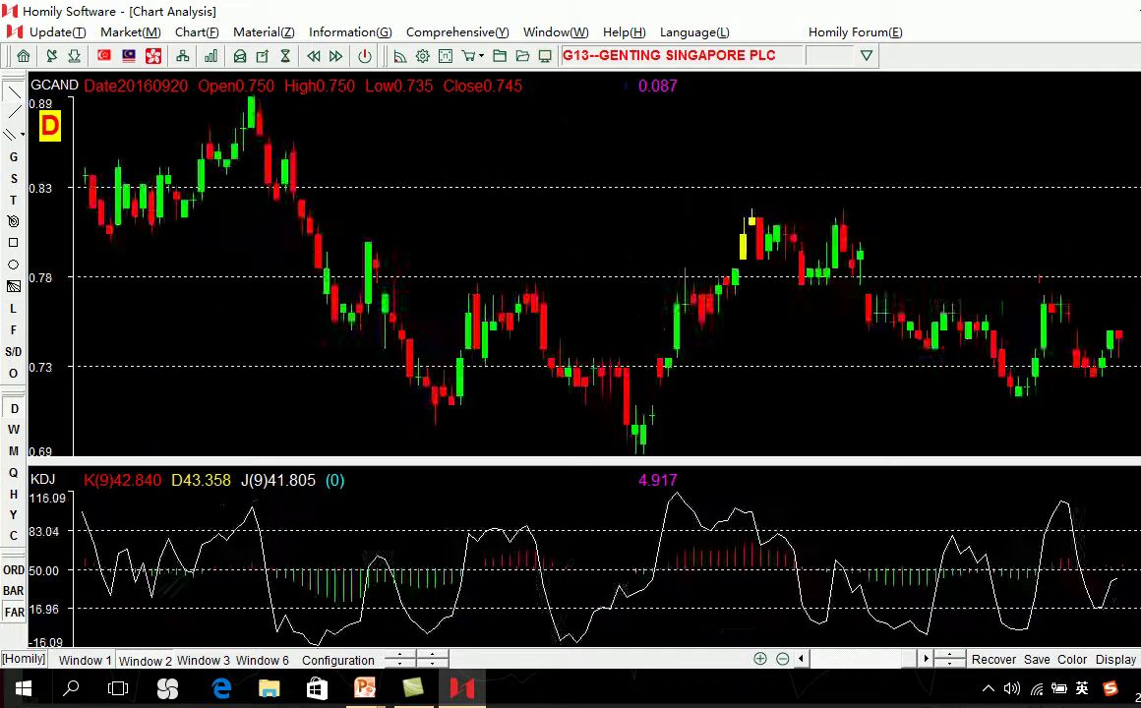
{"action": "key", "text": "Up"}
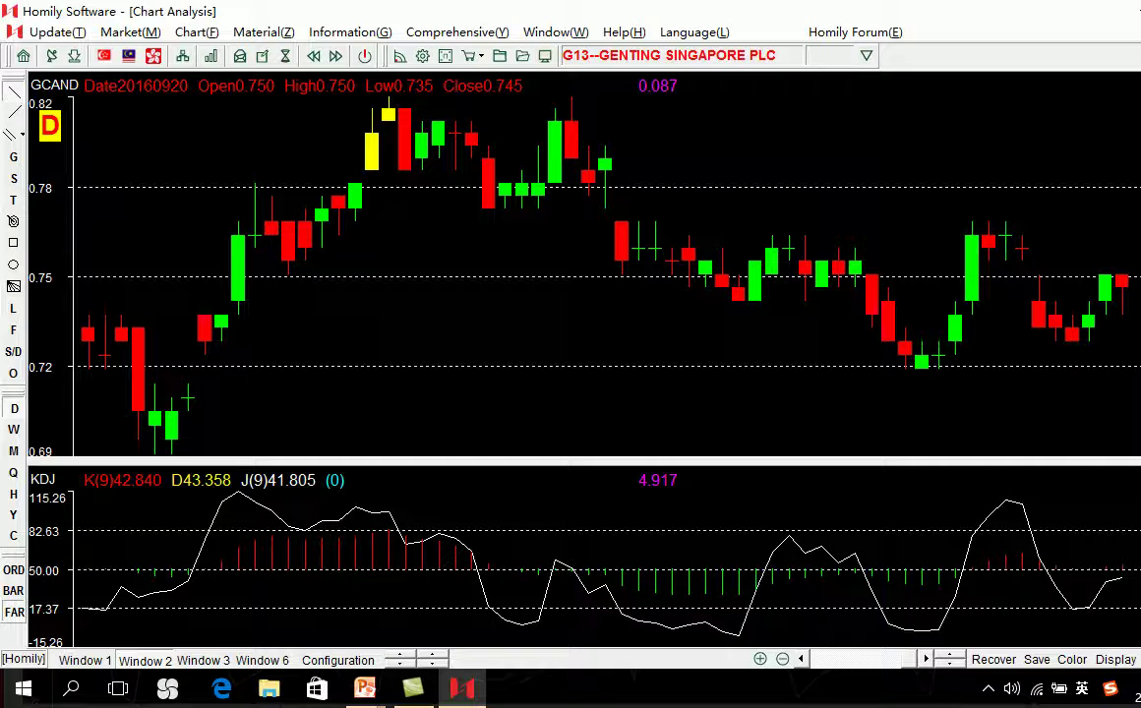
Step: Switch to the PowerPoint slide show and advance from the J upward cross 50 axis slide to the DIF combine with J slide
{"action": "key", "text": "alt+Tab"}
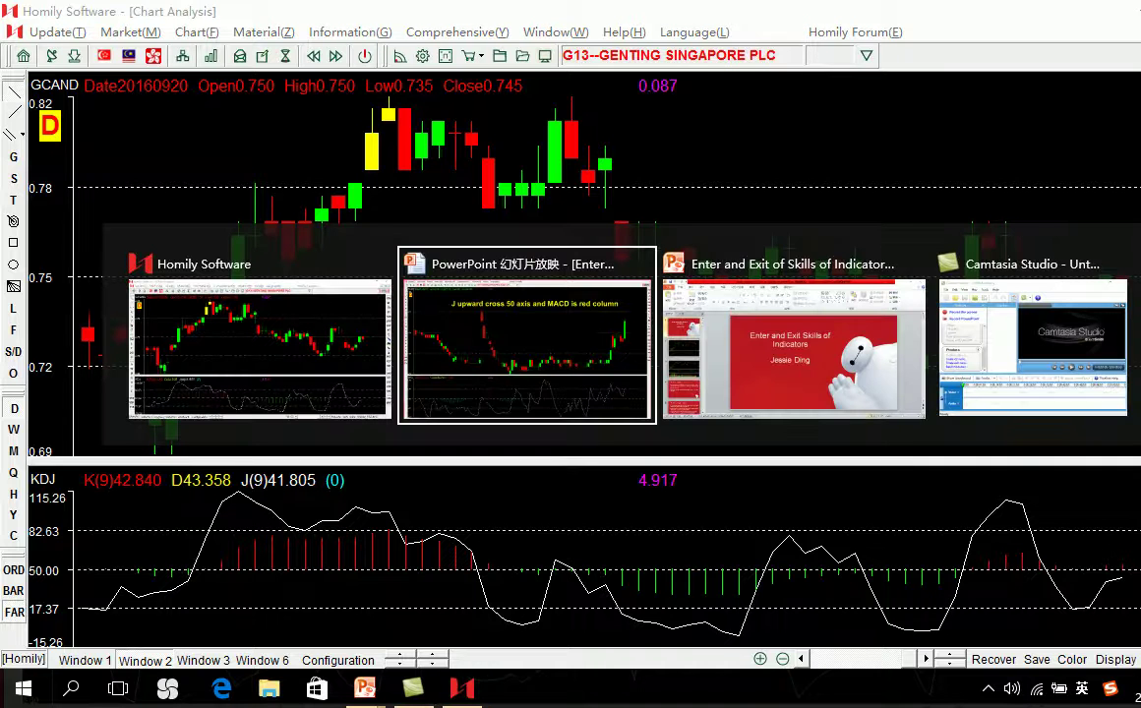
{"action": "key", "text": "alt+Tab"}
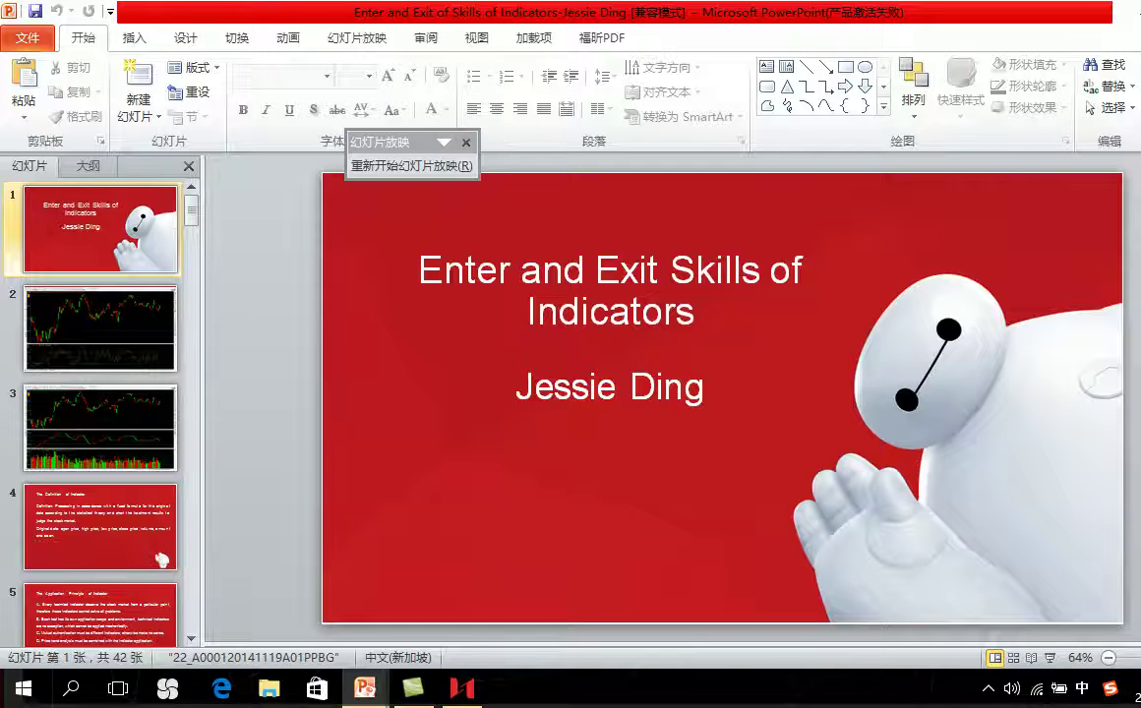
{"action": "key", "text": "alt+Tab"}
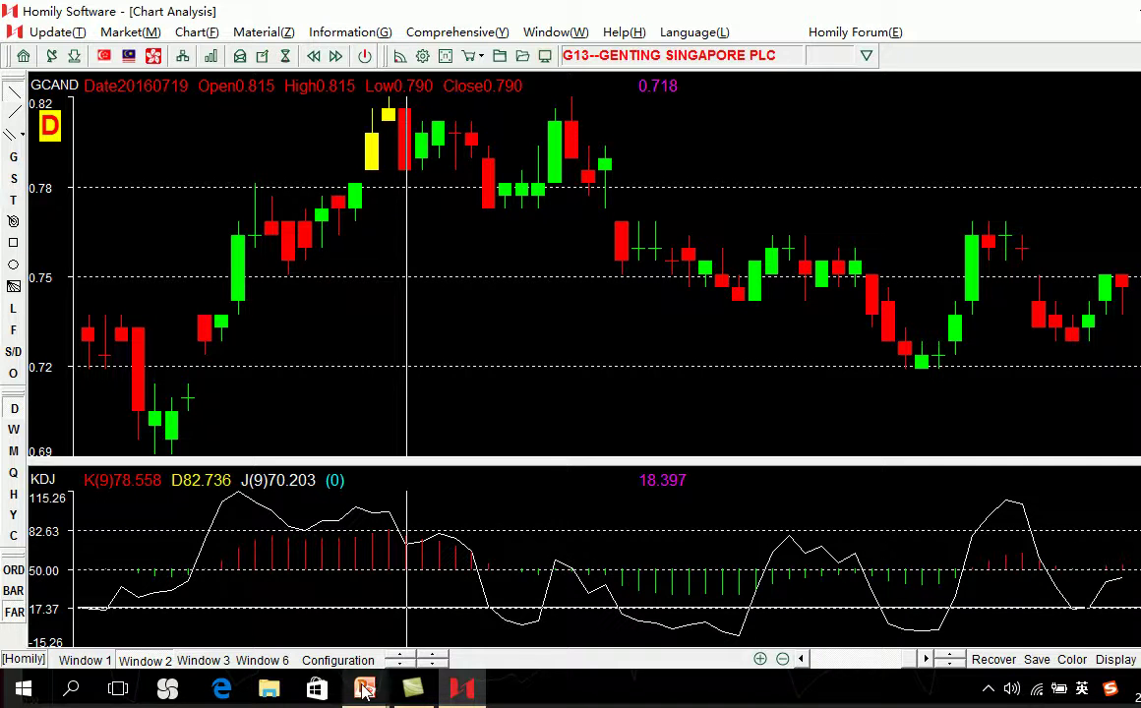
{"action": "mouse_move", "coordinate": [364, 692]}
{"action": "mouse_move", "coordinate": [403, 648]}
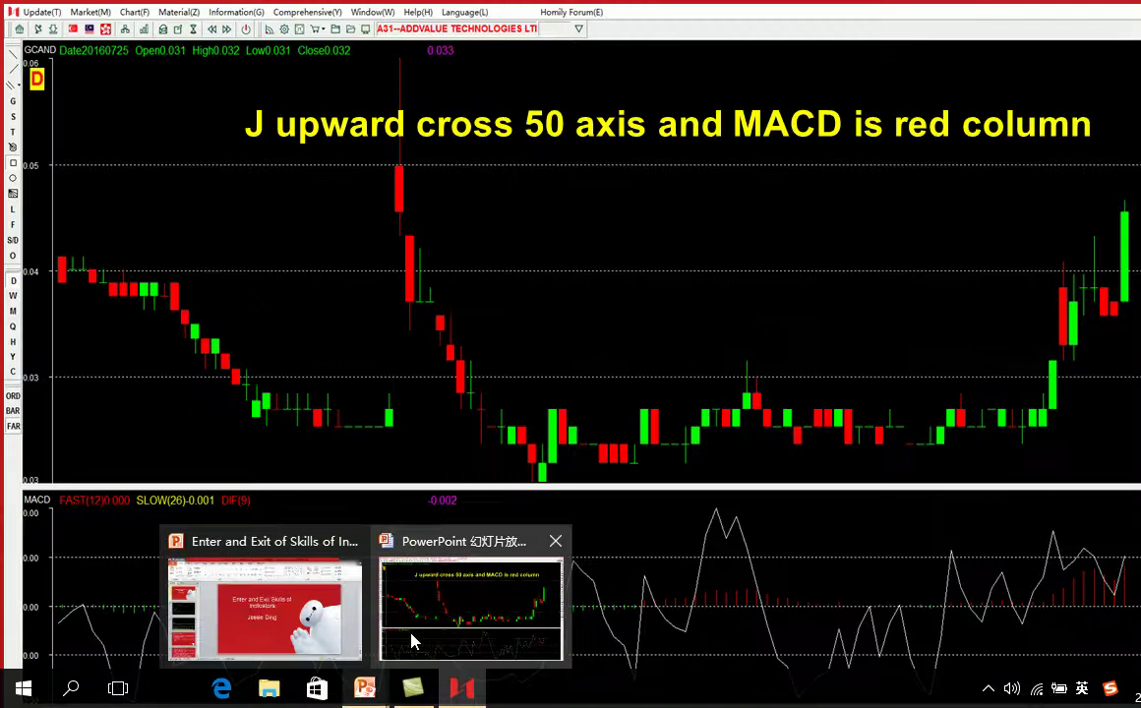
{"action": "left_click", "coordinate": [412, 639]}
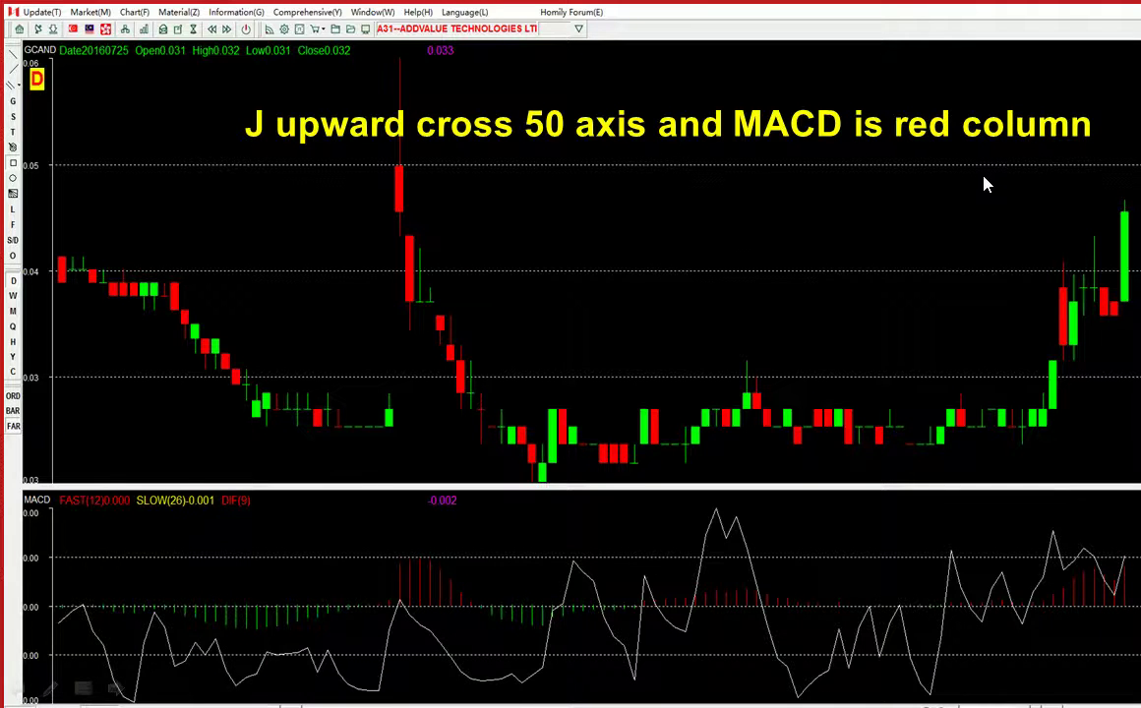
{"action": "key", "text": "Left"}
{"action": "key", "text": "Right"}
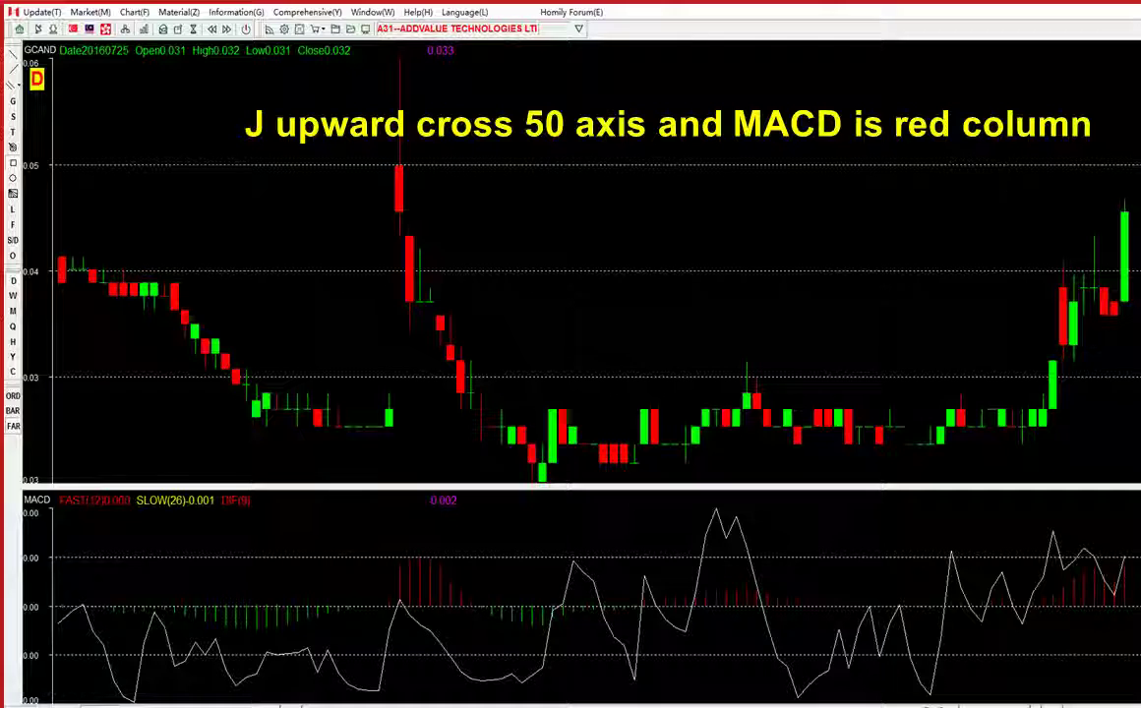
{"action": "key", "text": "Right"}
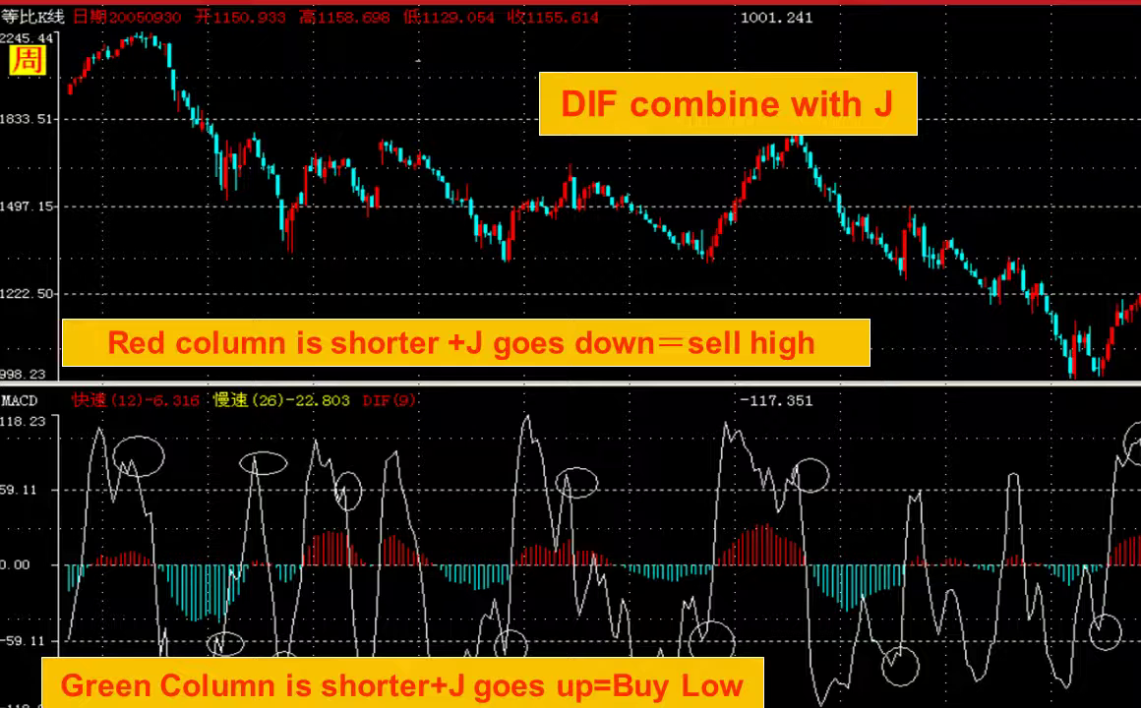
Step: Switch back to Homily Software and save the whole Singapore Market stock list as s, replacing the existing file
{"action": "key", "text": "alt+Tab"}
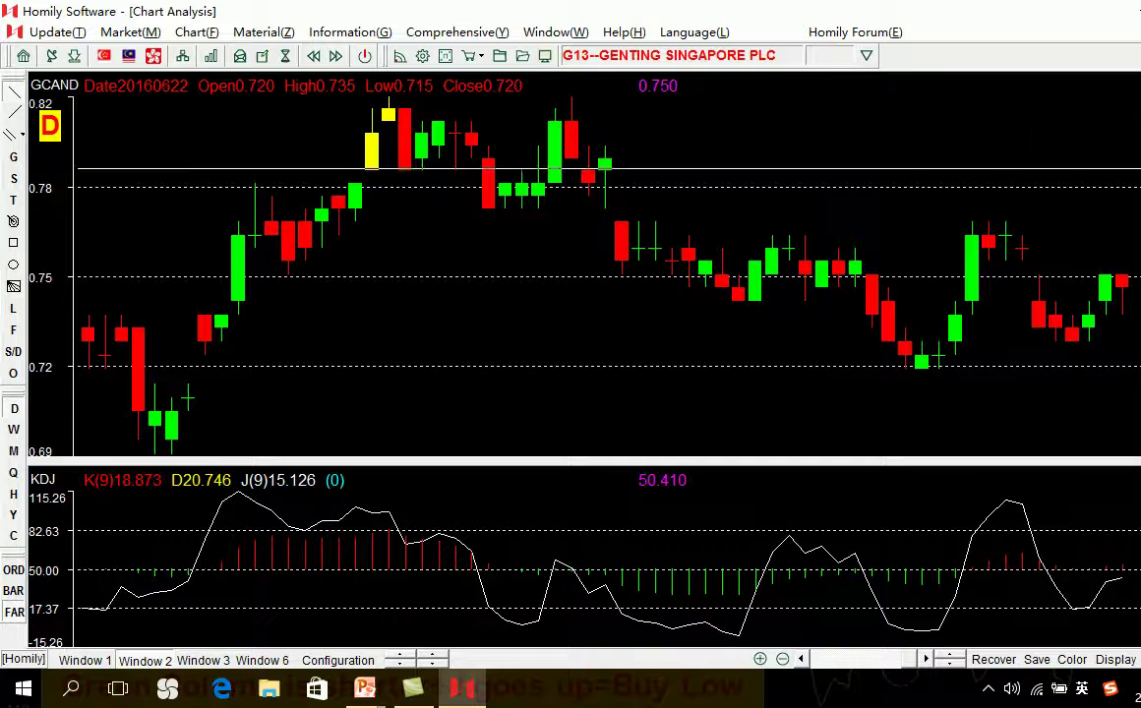
{"action": "left_click", "coordinate": [104, 55]}
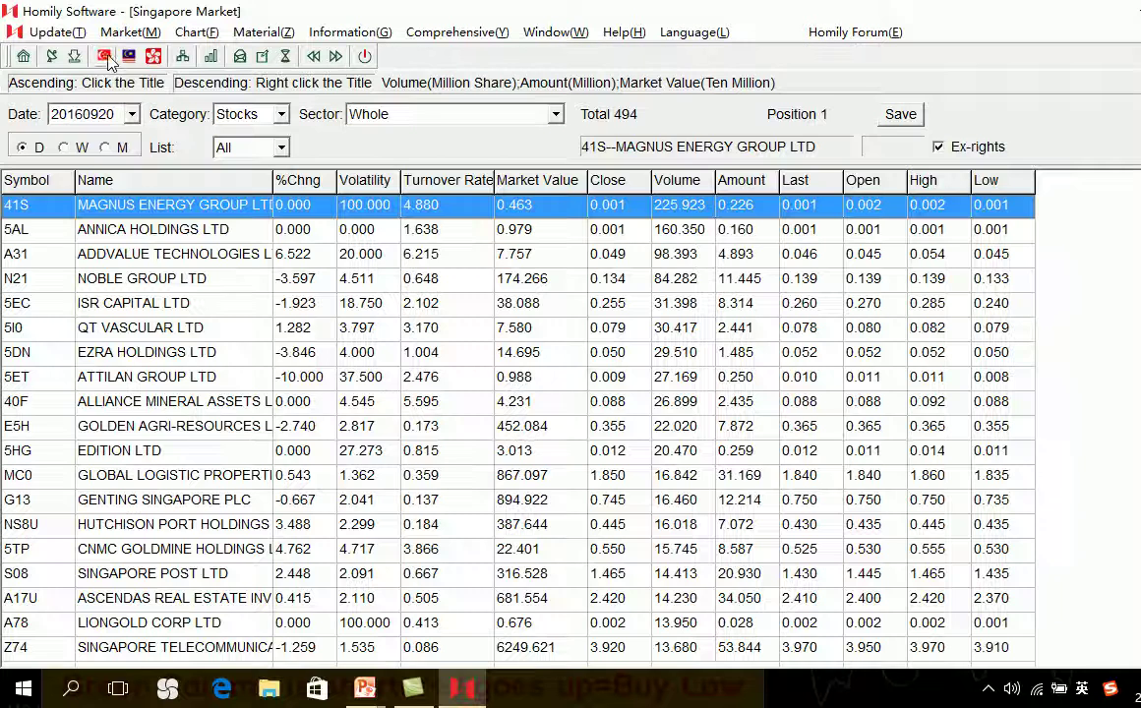
{"action": "left_click", "coordinate": [899, 114]}
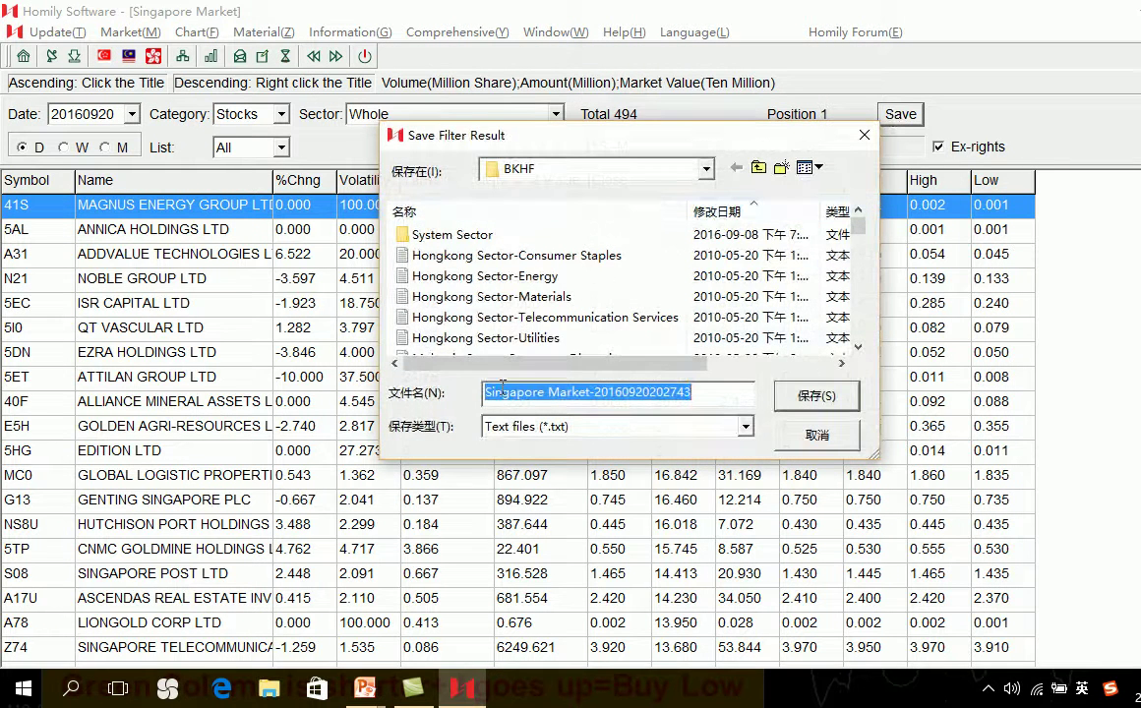
{"action": "type", "text": "s"}
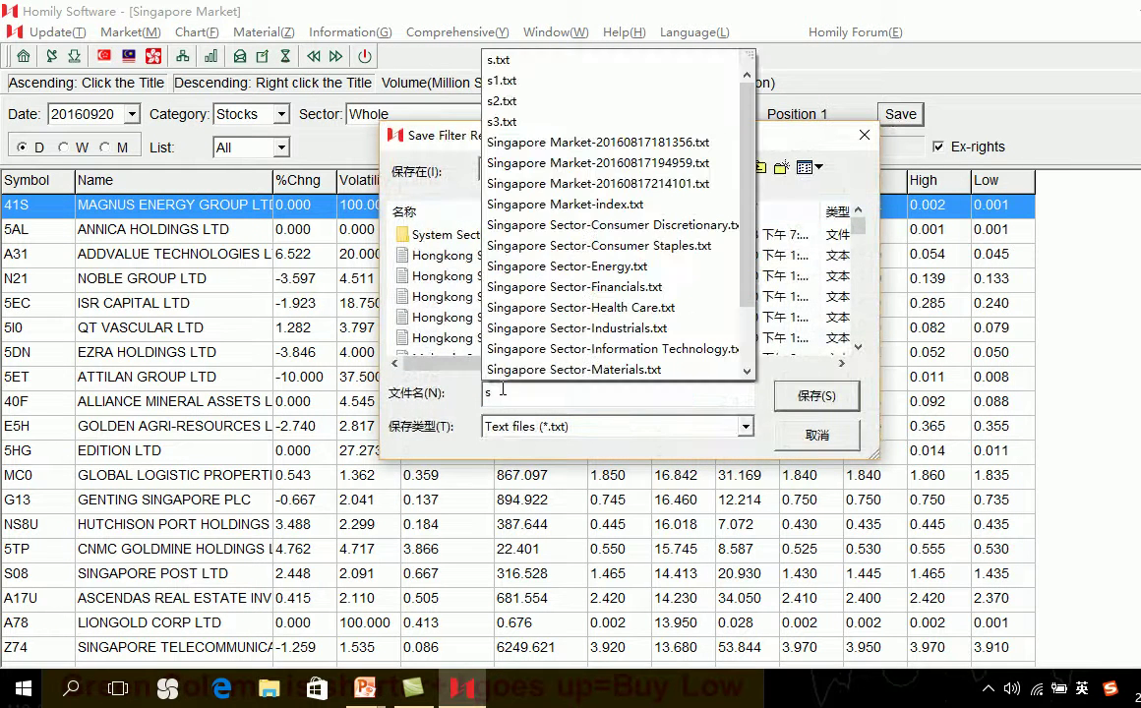
{"action": "left_click", "coordinate": [817, 395]}
{"action": "left_click", "coordinate": [685, 351]}
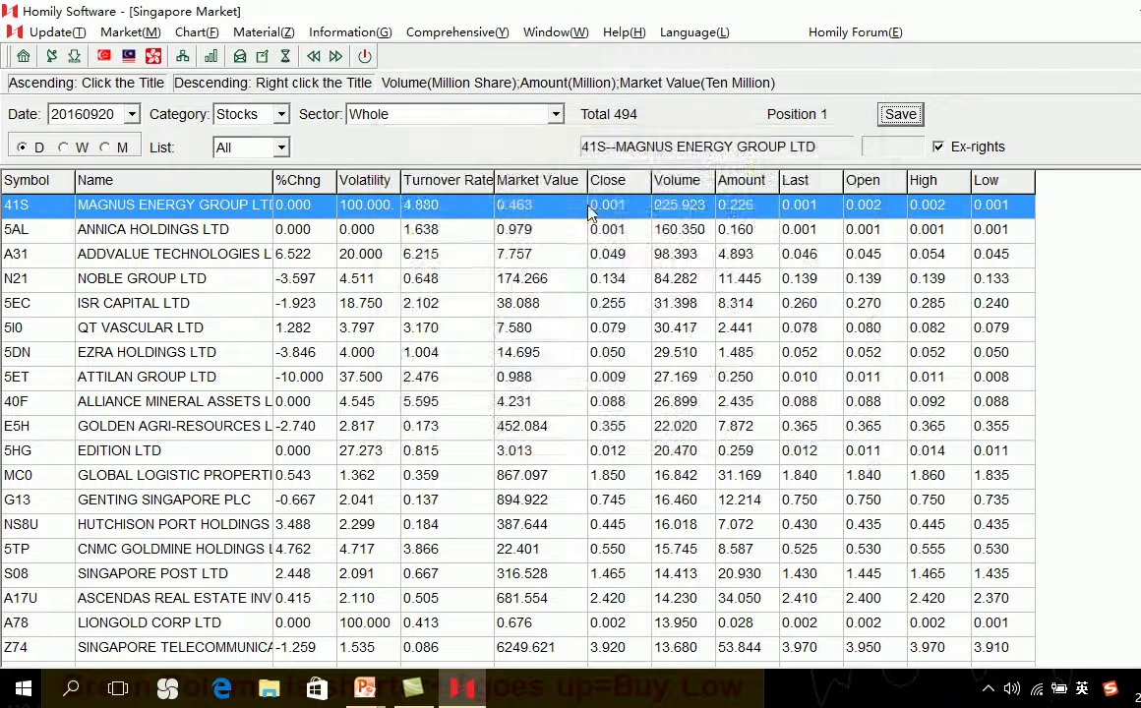
Step: Open Sector Browse and extract the saved filter result s from the BKHF folder
{"action": "left_click", "coordinate": [162, 34]}
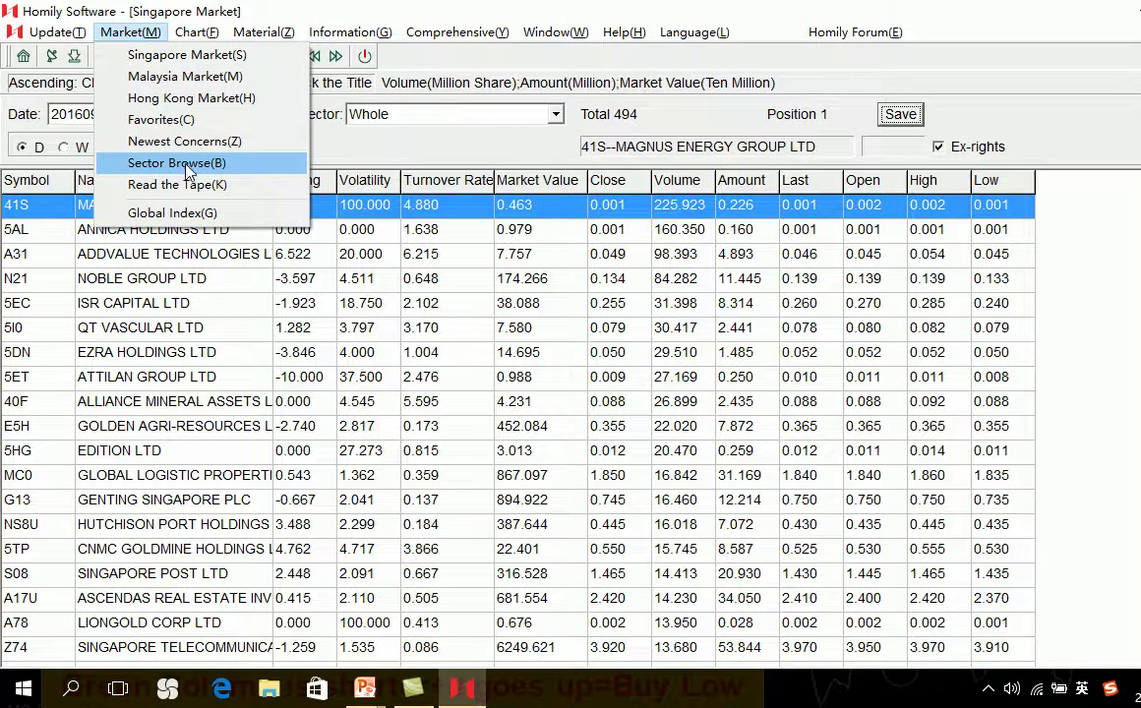
{"action": "left_click", "coordinate": [171, 155]}
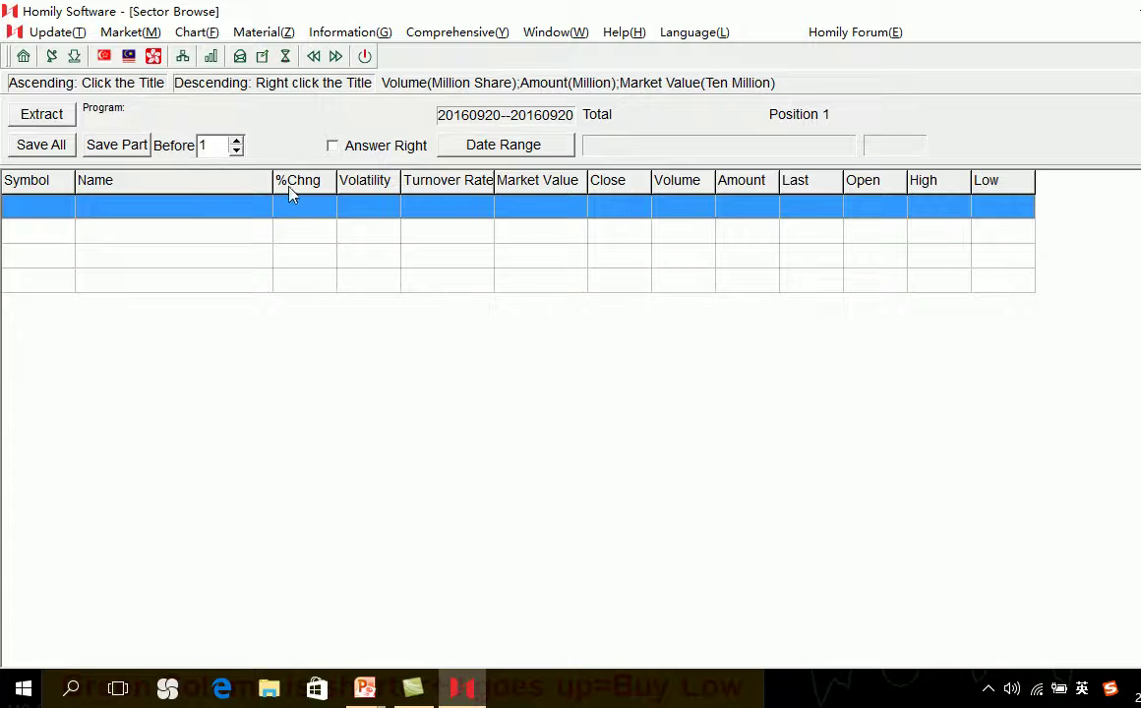
{"action": "left_click", "coordinate": [54, 114]}
{"action": "scroll", "coordinate": [472, 305], "scroll_direction": "down", "scroll_amount": 3}
{"action": "scroll", "coordinate": [471, 300], "scroll_direction": "down", "scroll_amount": 10}
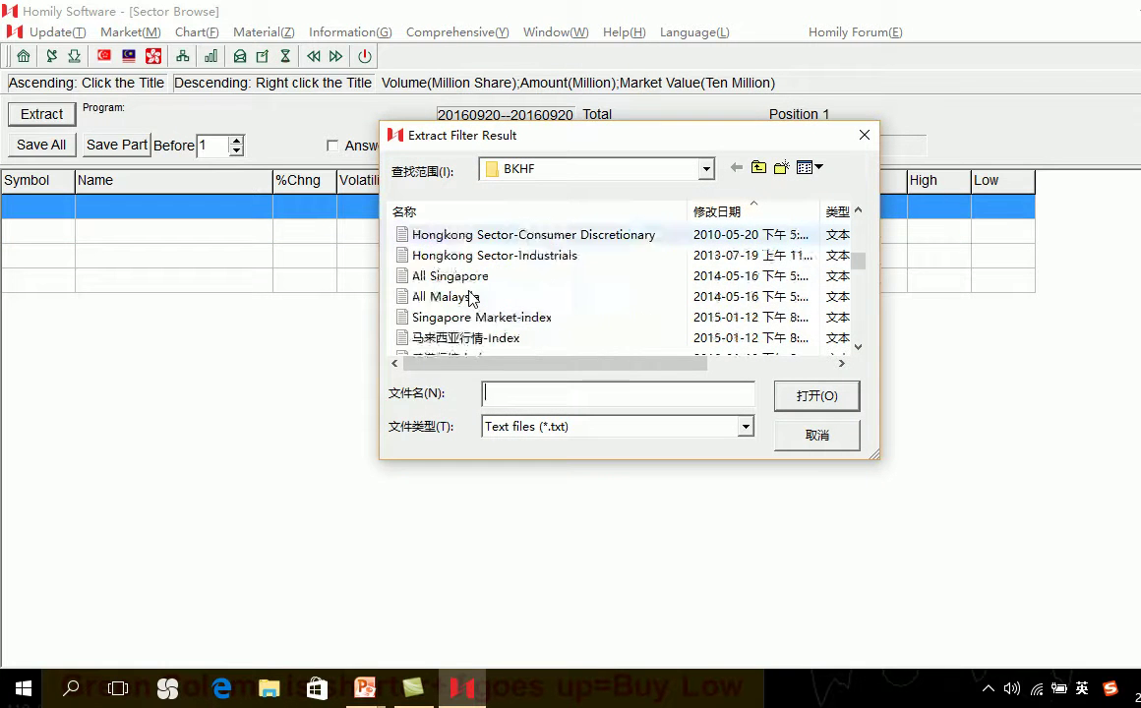
{"action": "scroll", "coordinate": [471, 298], "scroll_direction": "down", "scroll_amount": 4}
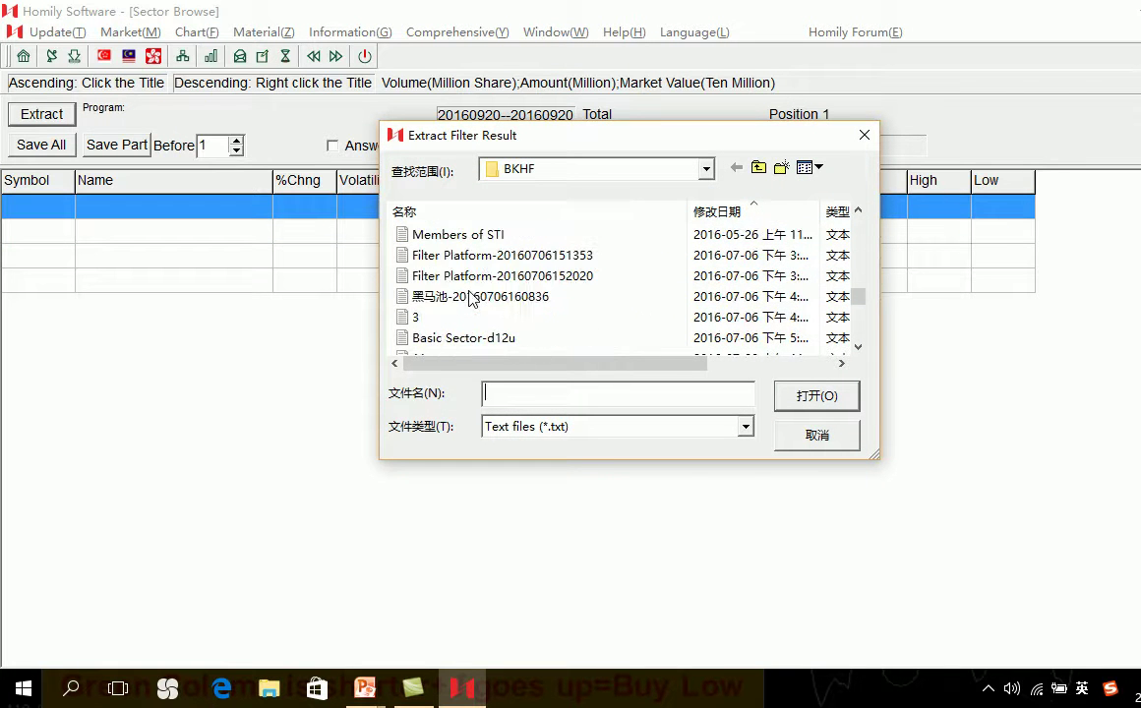
{"action": "scroll", "coordinate": [457, 306], "scroll_direction": "up", "scroll_amount": 1}
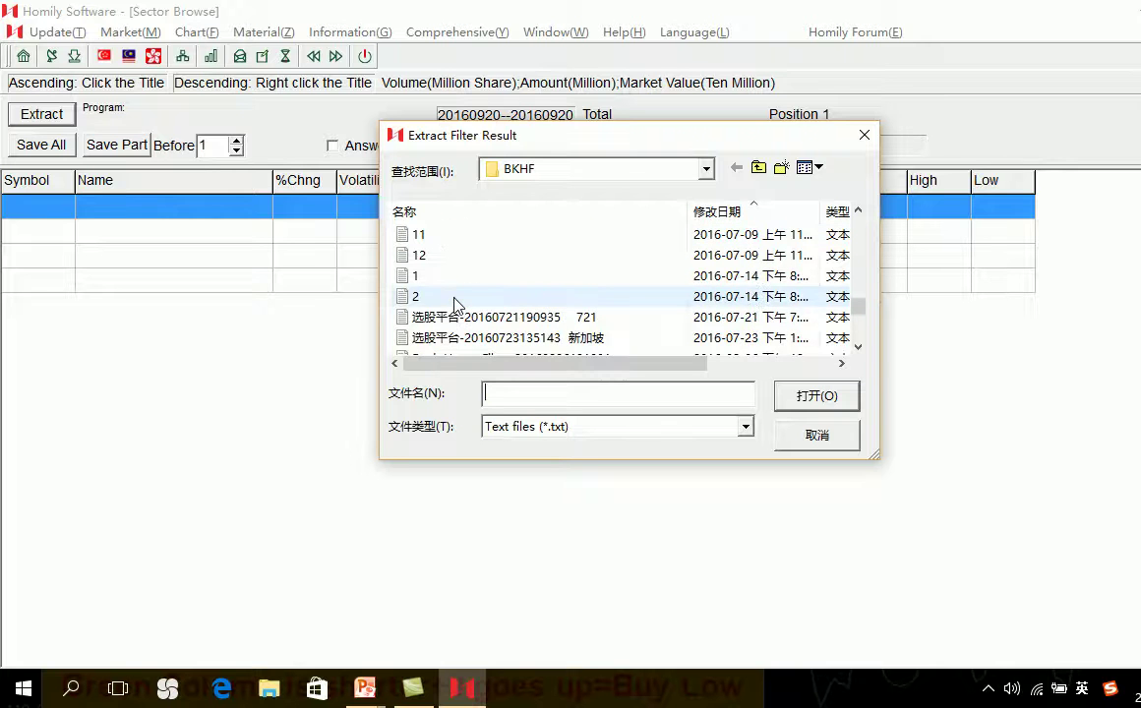
{"action": "scroll", "coordinate": [455, 305], "scroll_direction": "up", "scroll_amount": 8}
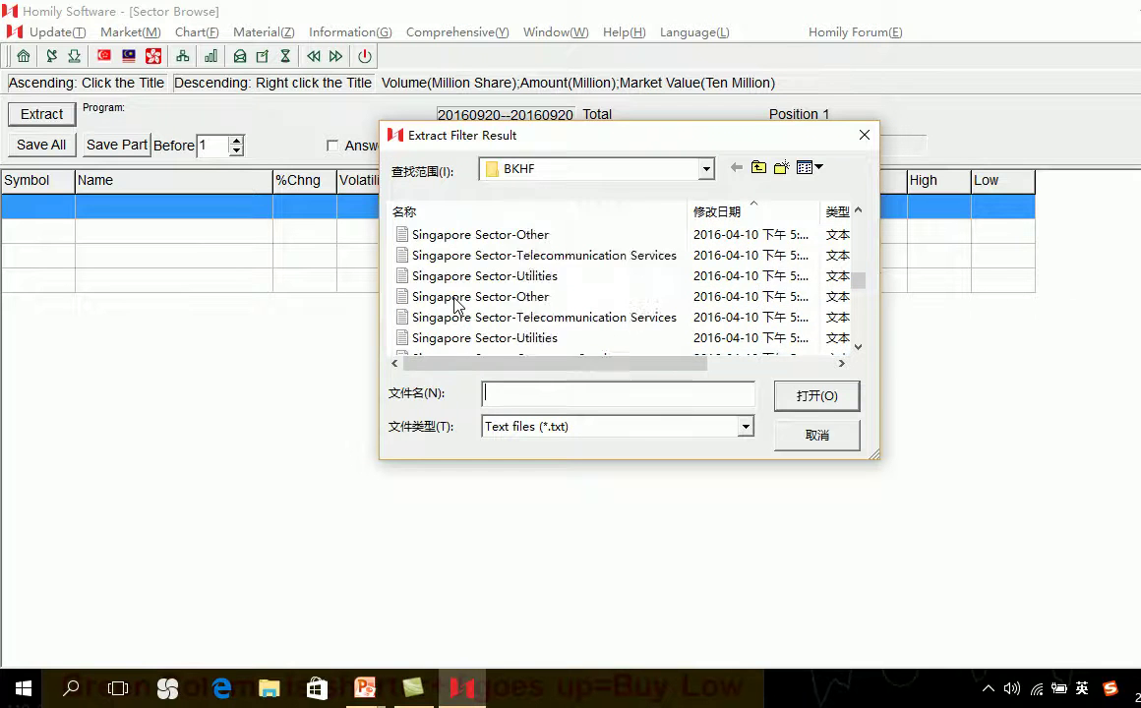
{"action": "scroll", "coordinate": [454, 305], "scroll_direction": "up", "scroll_amount": 10}
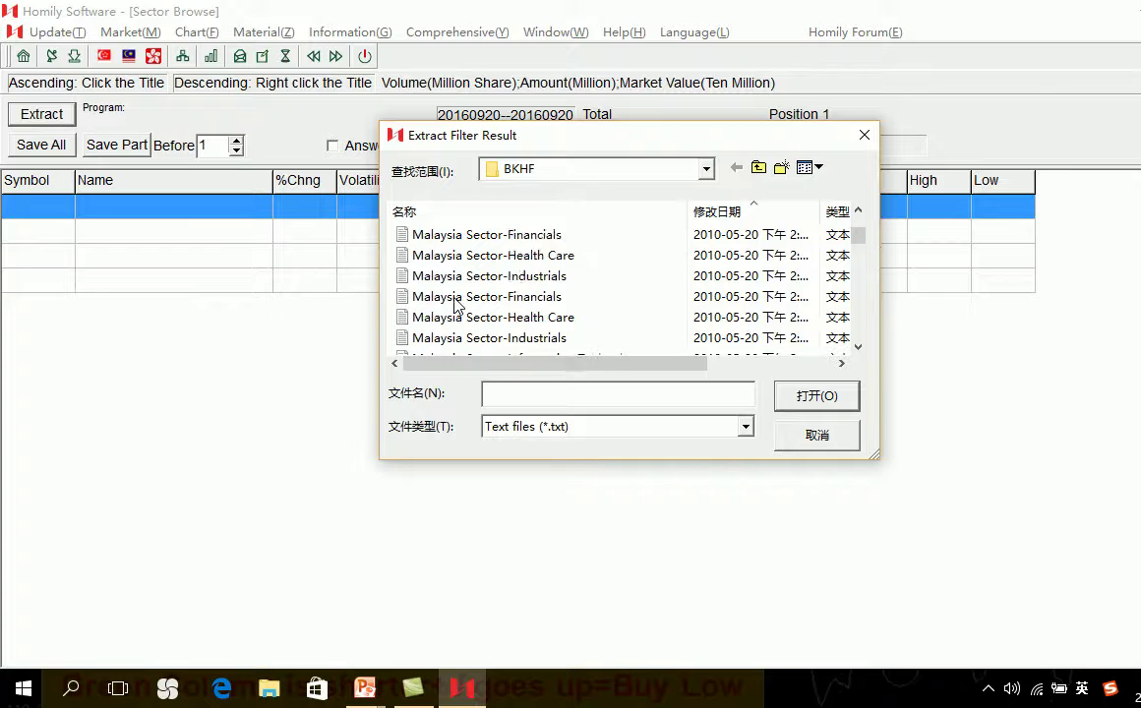
{"action": "scroll", "coordinate": [455, 300], "scroll_direction": "down", "scroll_amount": 15}
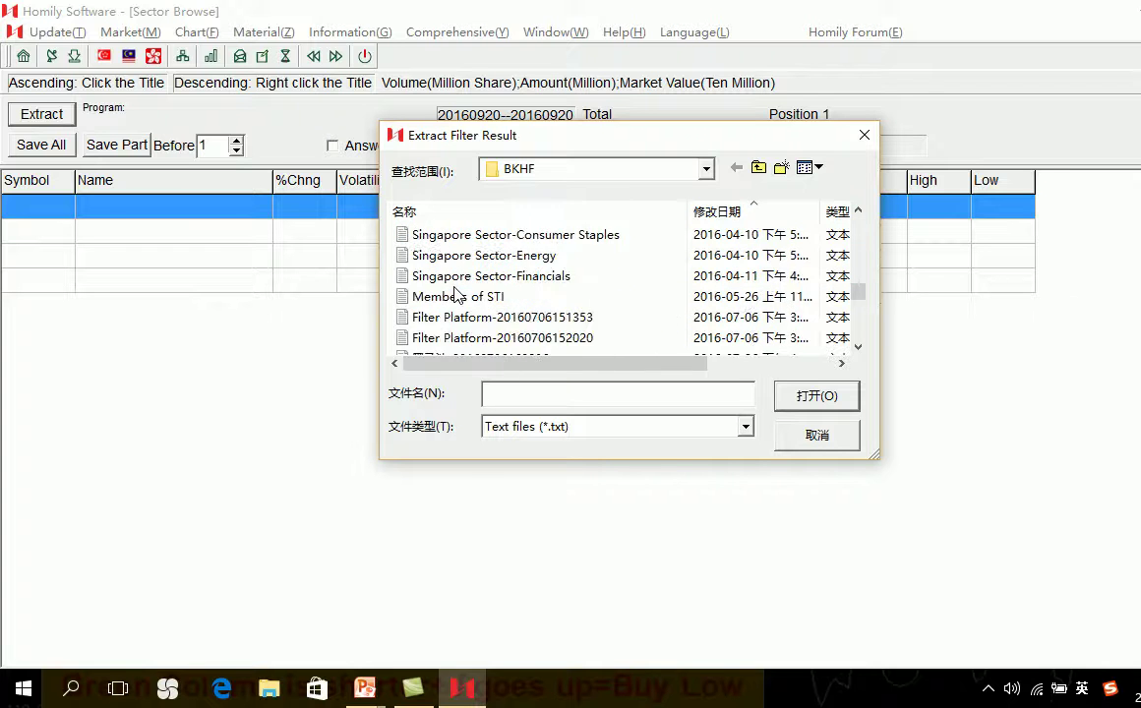
{"action": "scroll", "coordinate": [455, 294], "scroll_direction": "down", "scroll_amount": 5}
{"action": "scroll", "coordinate": [455, 293], "scroll_direction": "up", "scroll_amount": 1}
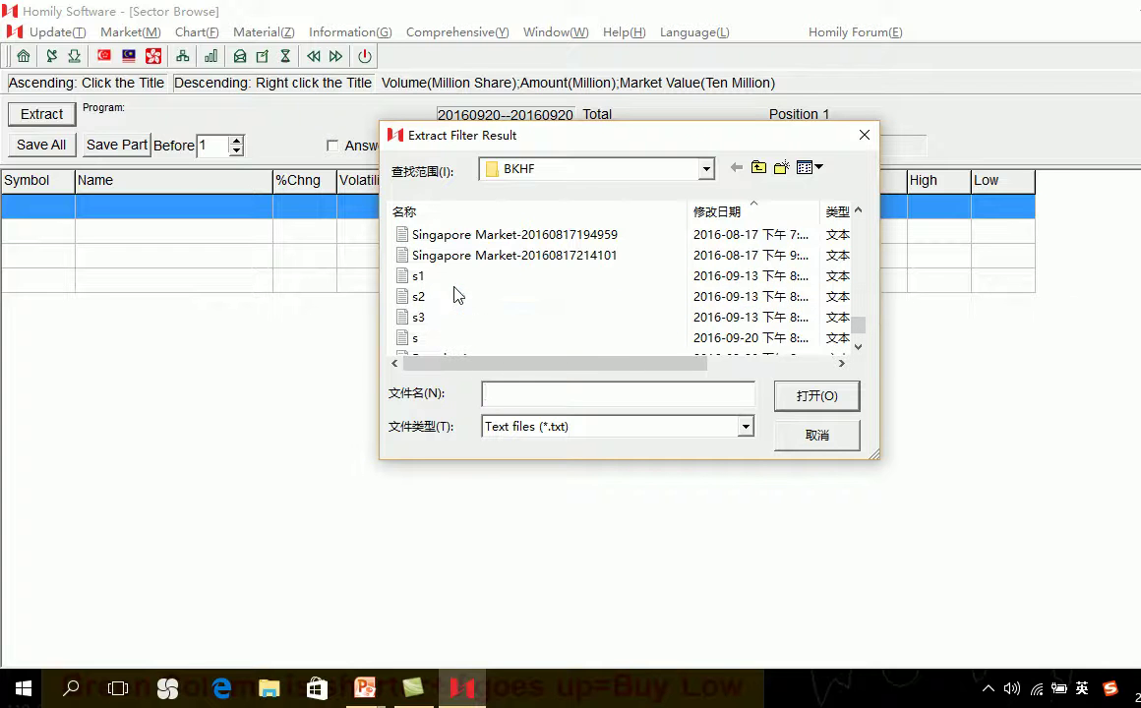
{"action": "left_click", "coordinate": [429, 335]}
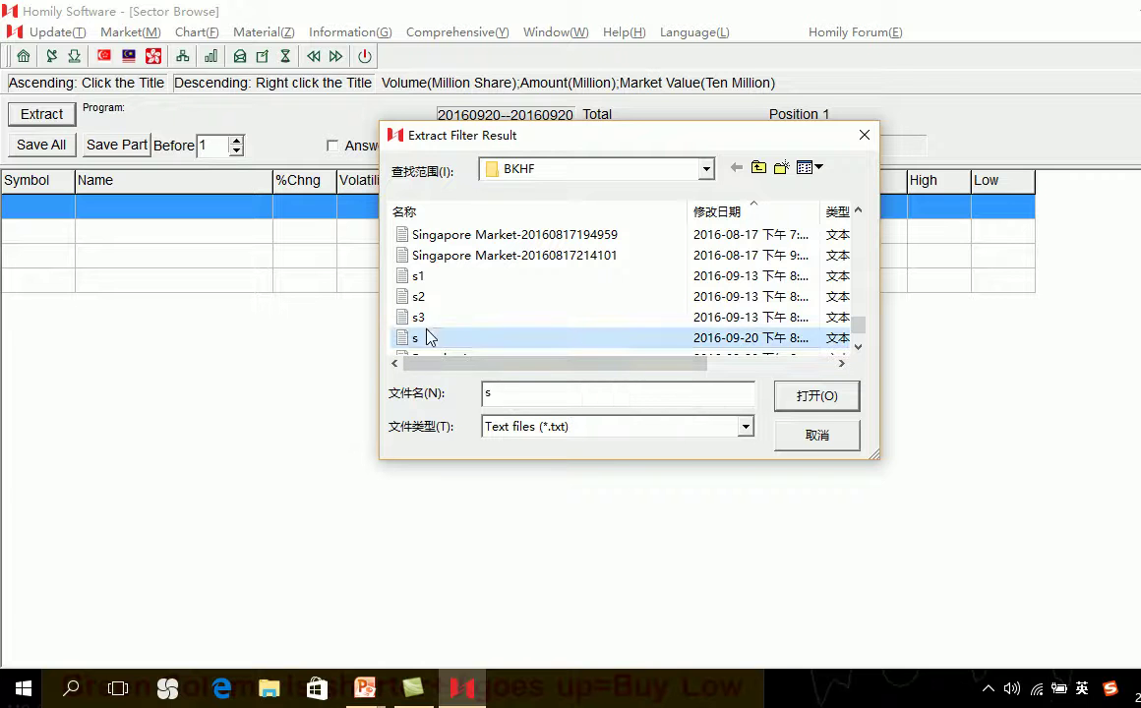
{"action": "left_click", "coordinate": [817, 406]}
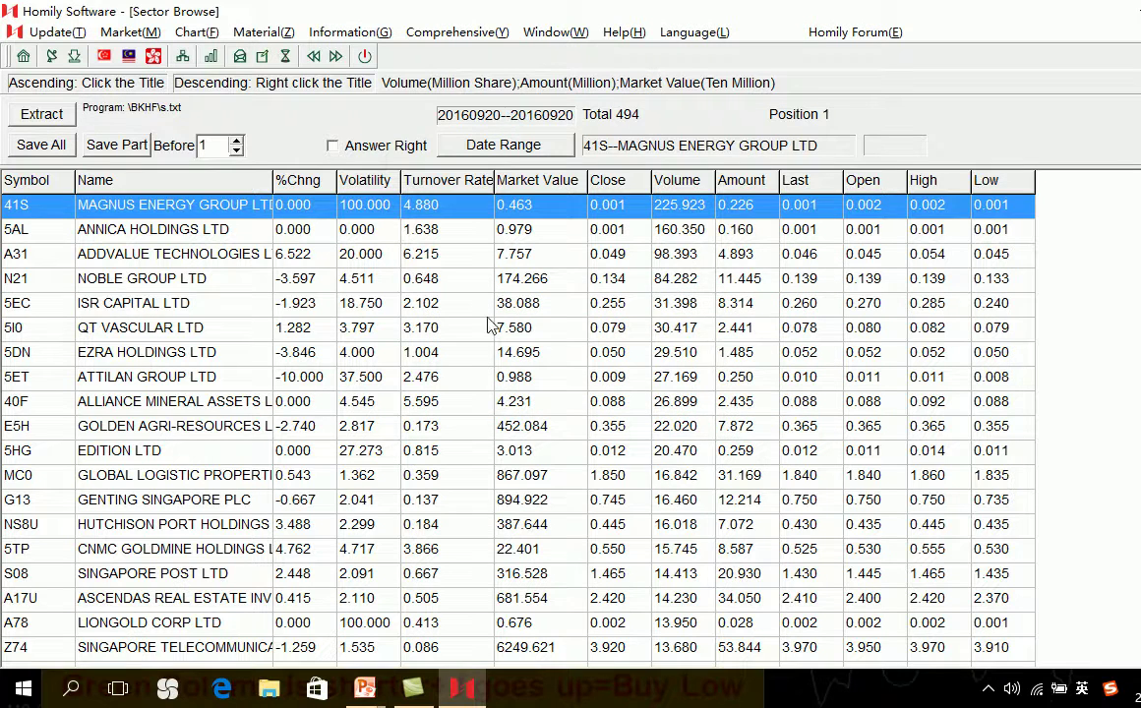
Step: Sort the stocks by %Chng in descending order and save the first 30 as s1, replacing the existing file
{"action": "right_click", "coordinate": [290, 180]}
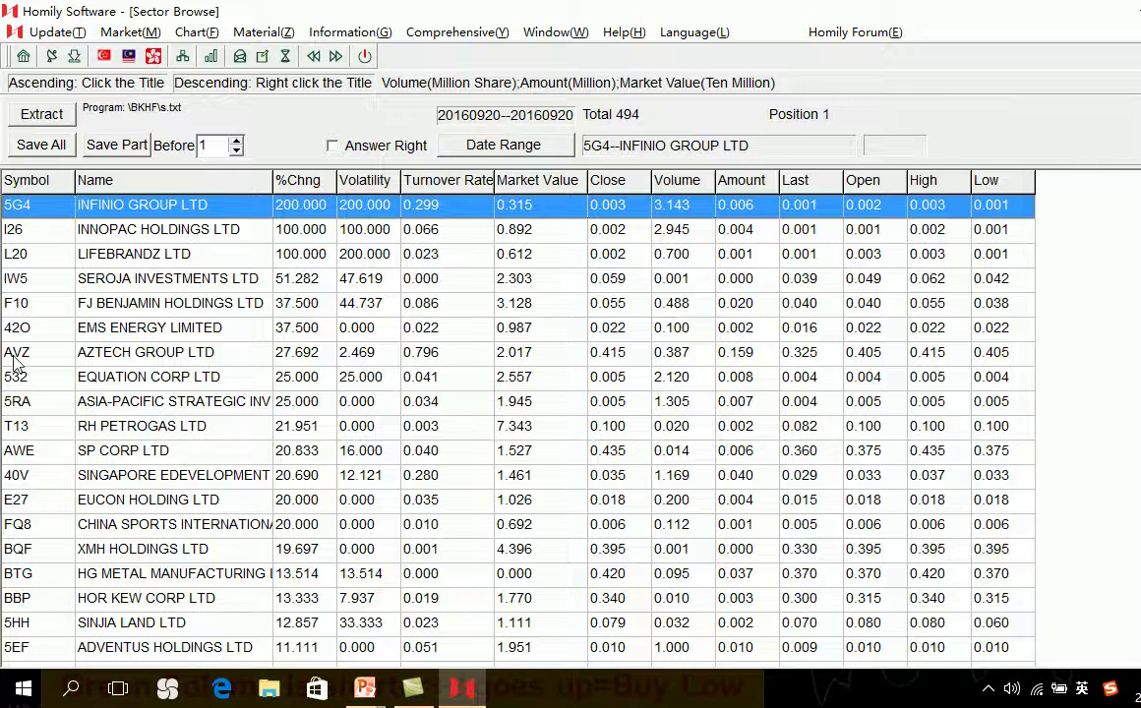
{"action": "double_click", "coordinate": [216, 145]}
{"action": "type", "text": "30"}
{"action": "left_click", "coordinate": [126, 145]}
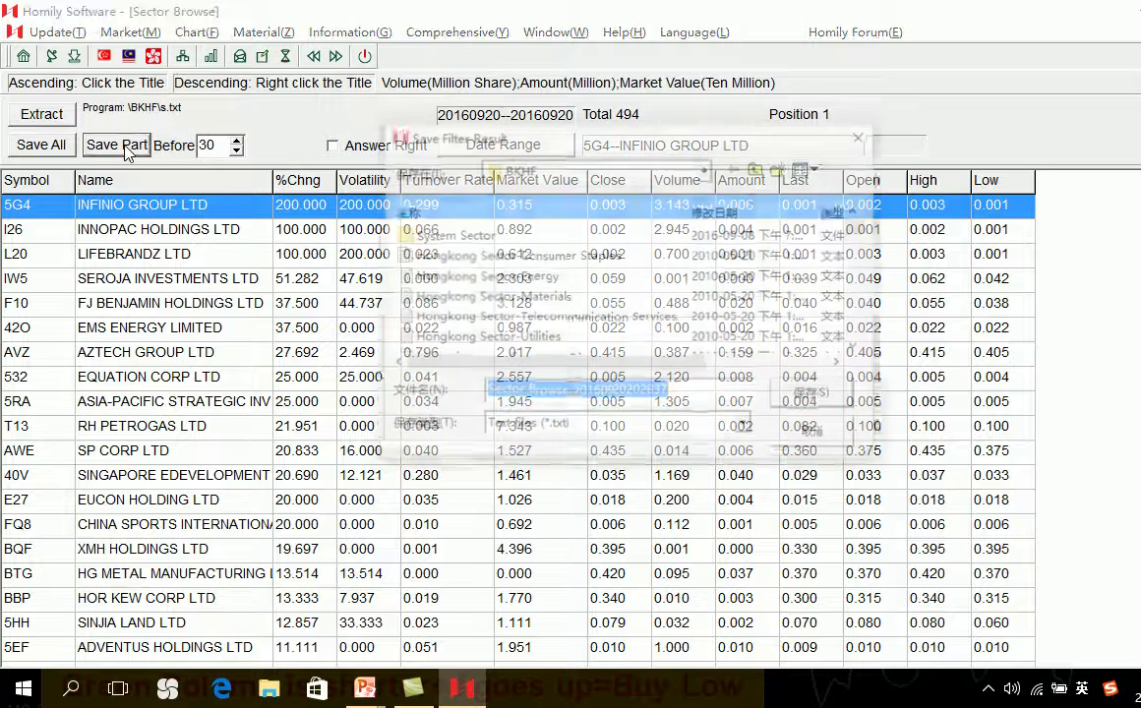
{"action": "type", "text": "s1"}
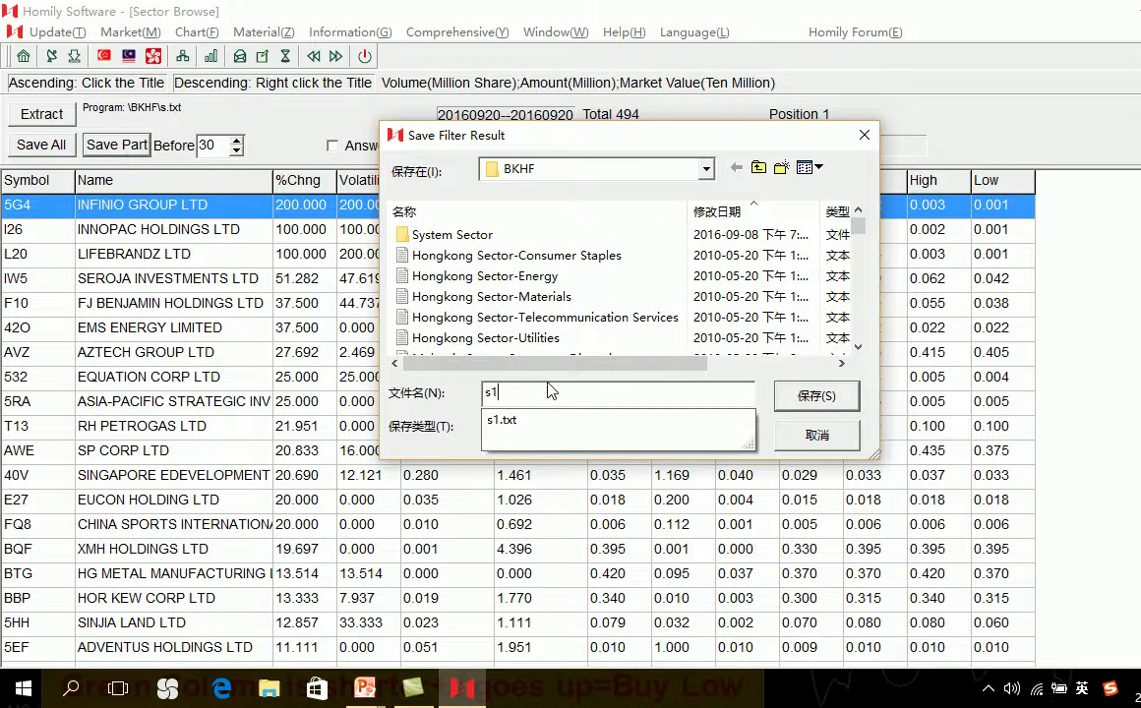
{"action": "left_click", "coordinate": [815, 396]}
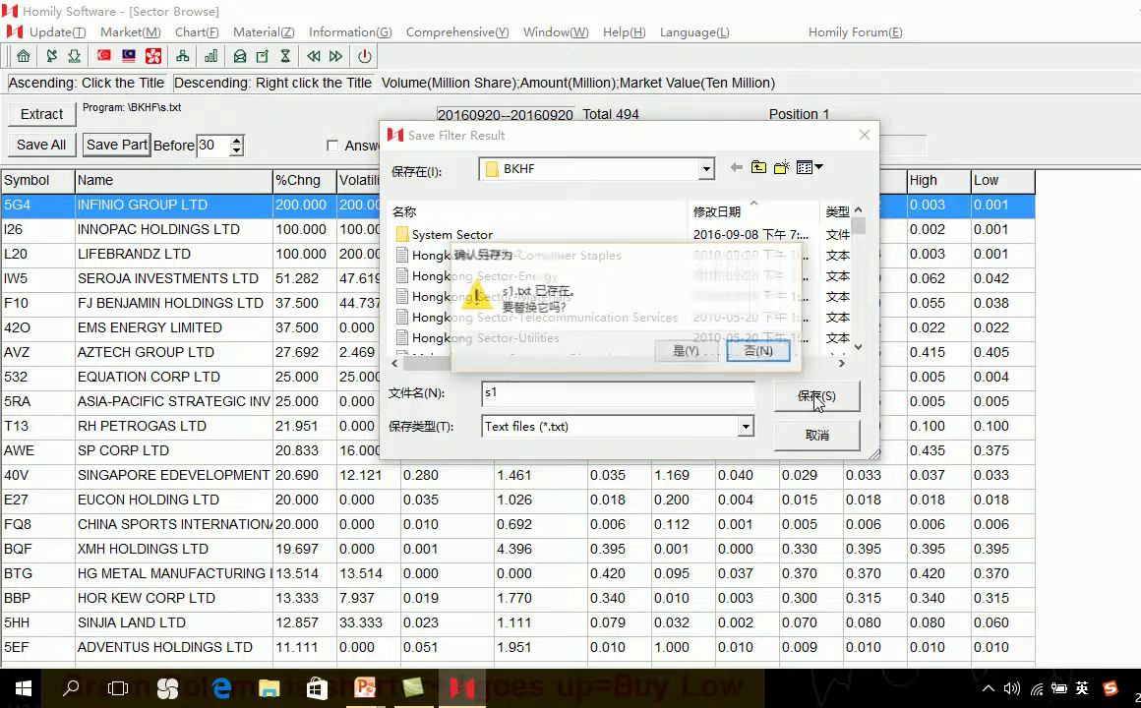
{"action": "left_click", "coordinate": [686, 351]}
Step: Sort the stocks by Turnover Rate in descending order and save the first 30 as s2, overwriting the existing file
{"action": "right_click", "coordinate": [423, 180]}
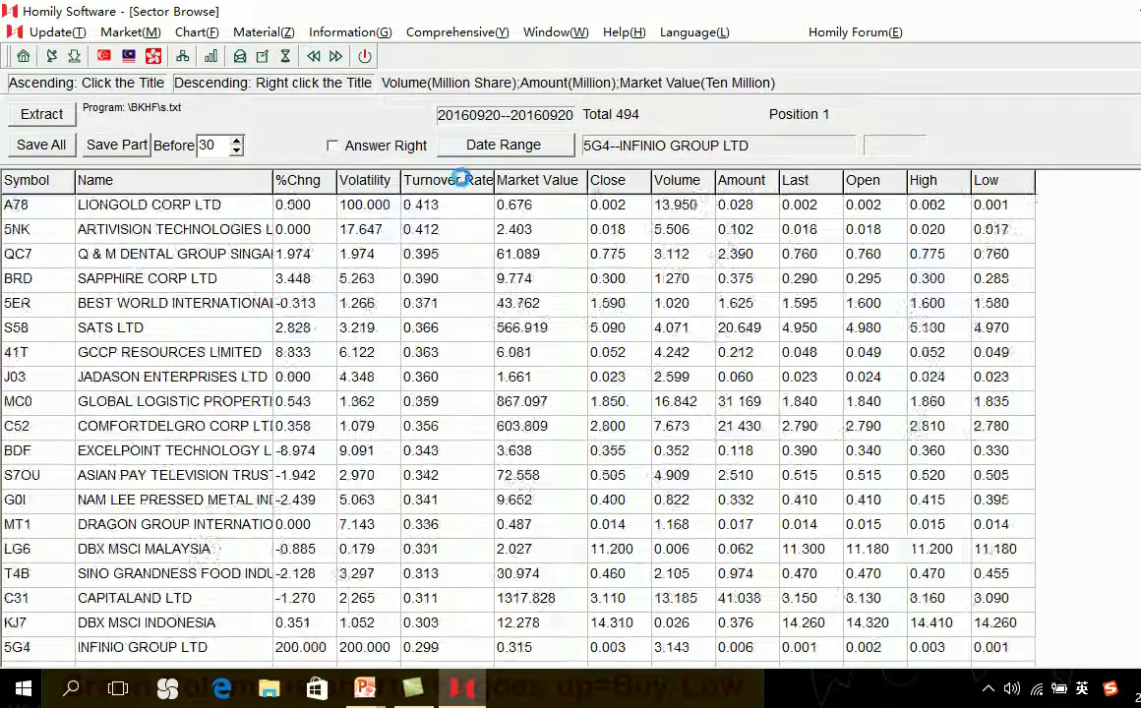
{"action": "left_click", "coordinate": [117, 146]}
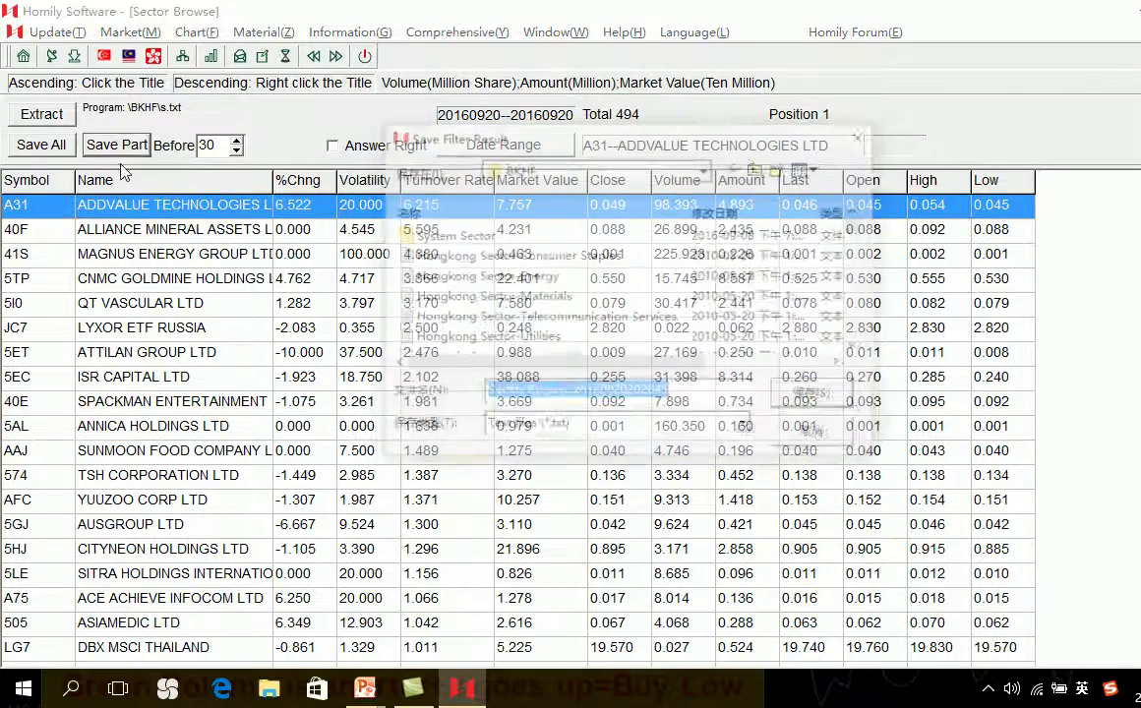
{"action": "type", "text": "s2"}
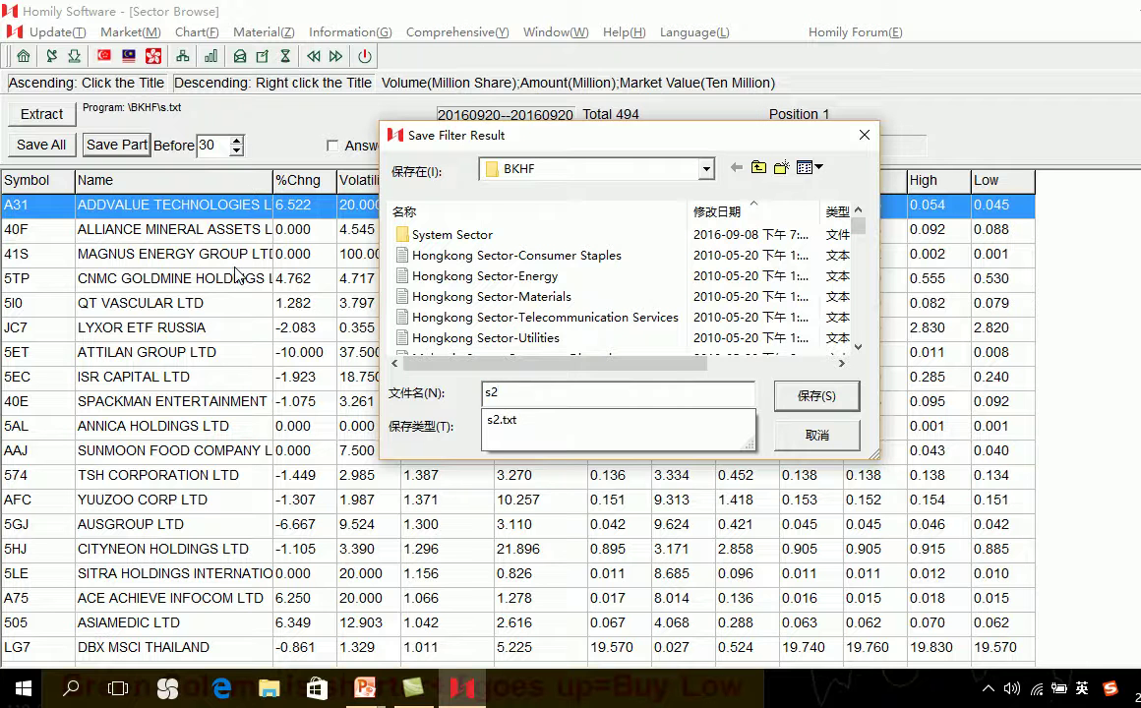
{"action": "left_click", "coordinate": [825, 395]}
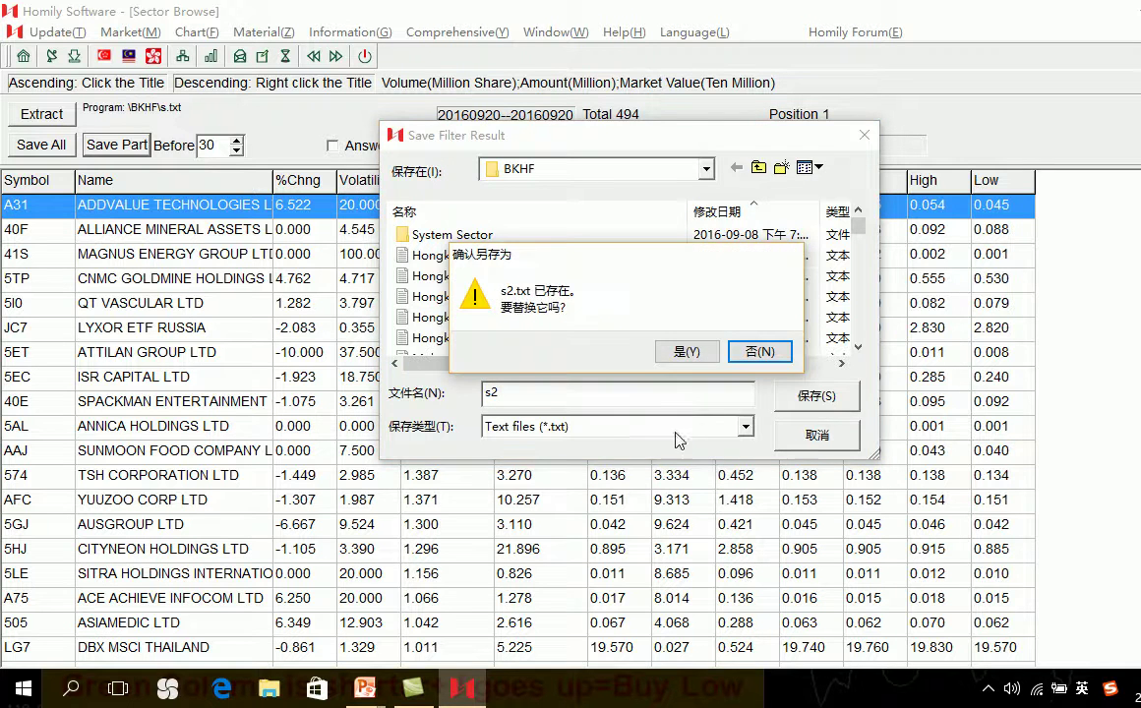
{"action": "left_click", "coordinate": [684, 352]}
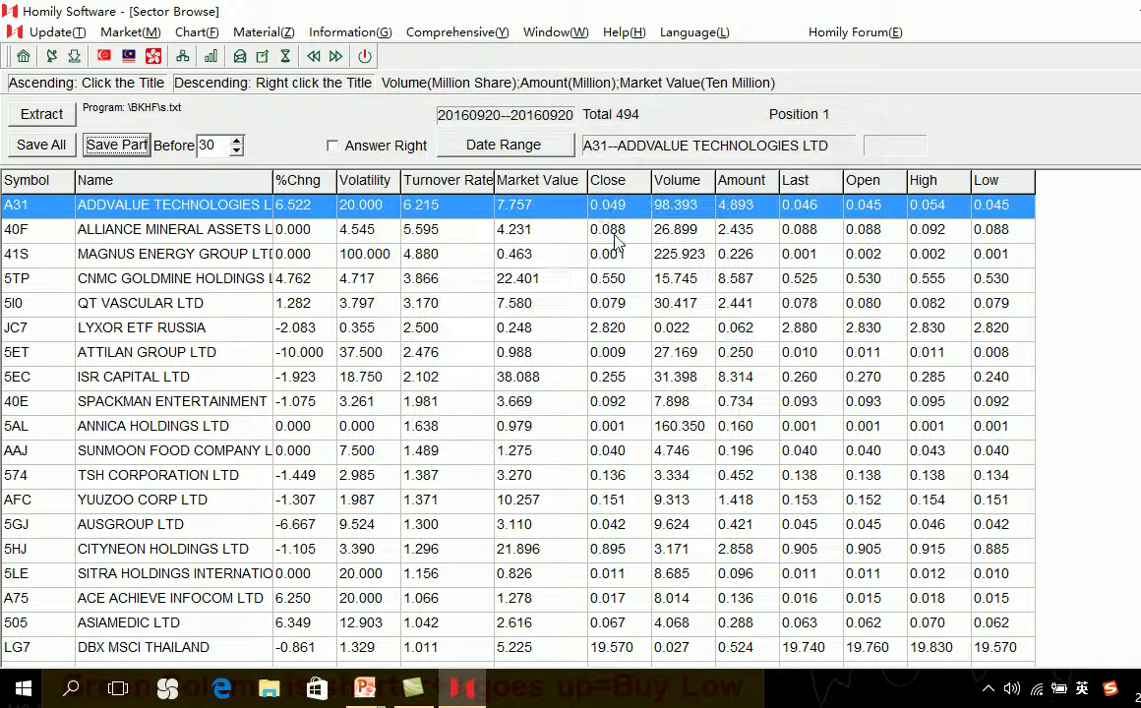
Step: Sort the stocks by Volume in descending order and save the first 30 as s3, replacing the existing file
{"action": "right_click", "coordinate": [694, 188]}
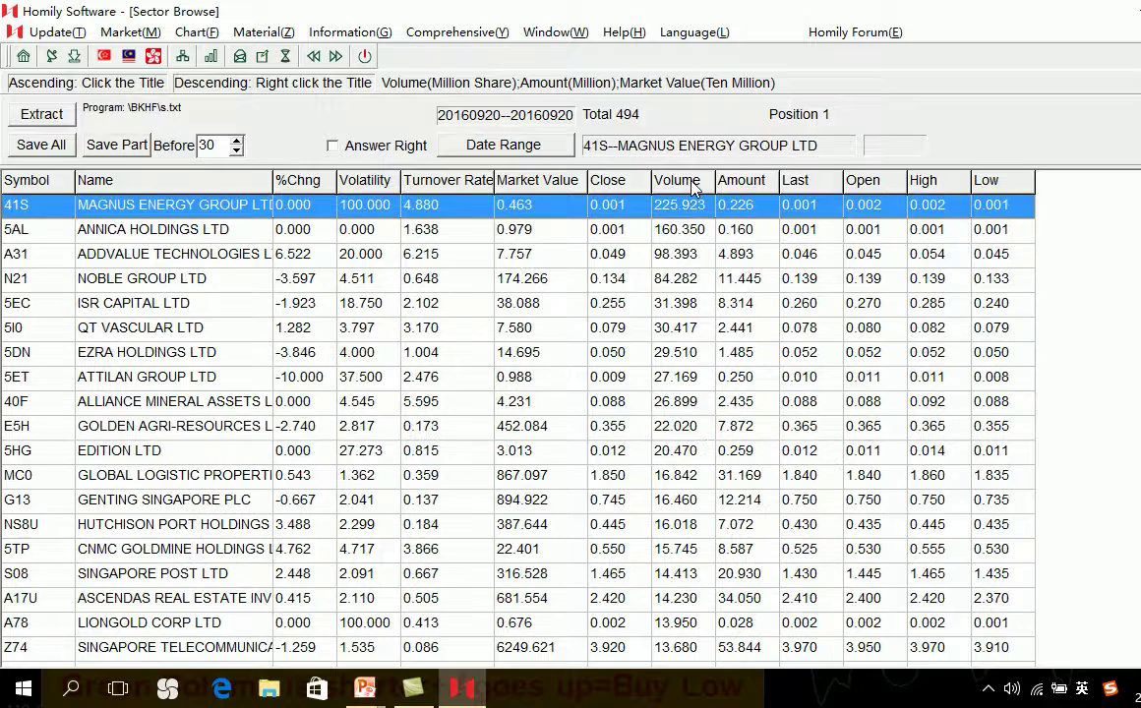
{"action": "left_click", "coordinate": [125, 150]}
{"action": "type", "text": "s3"}
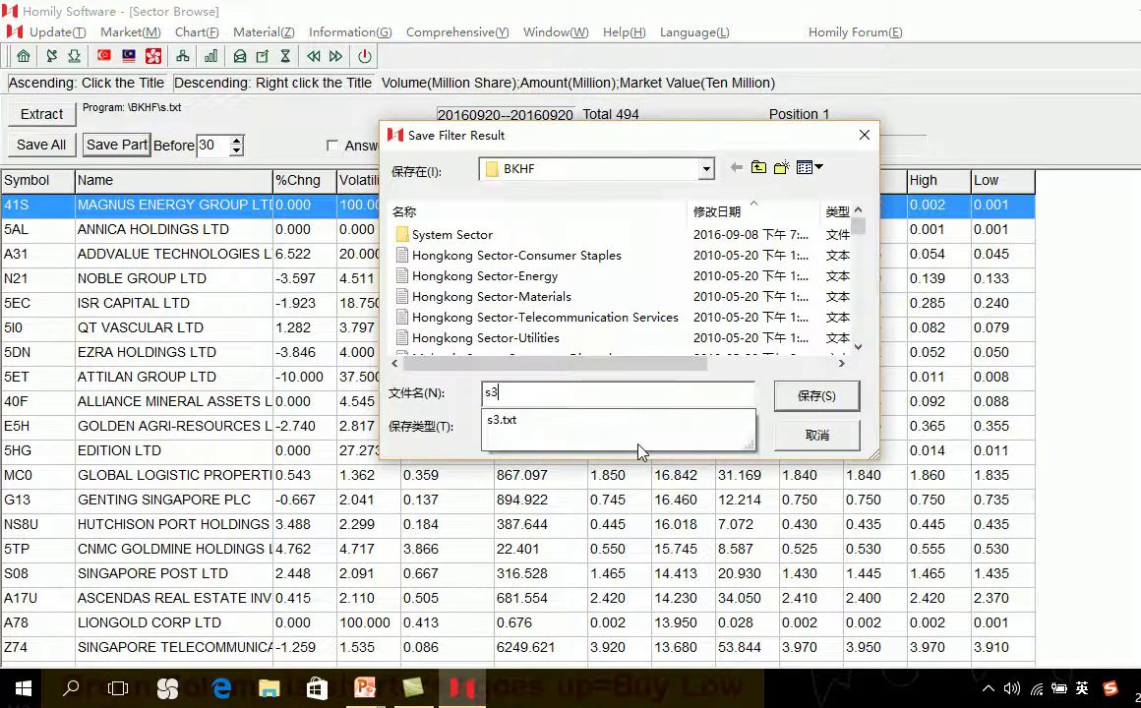
{"action": "left_click", "coordinate": [816, 395]}
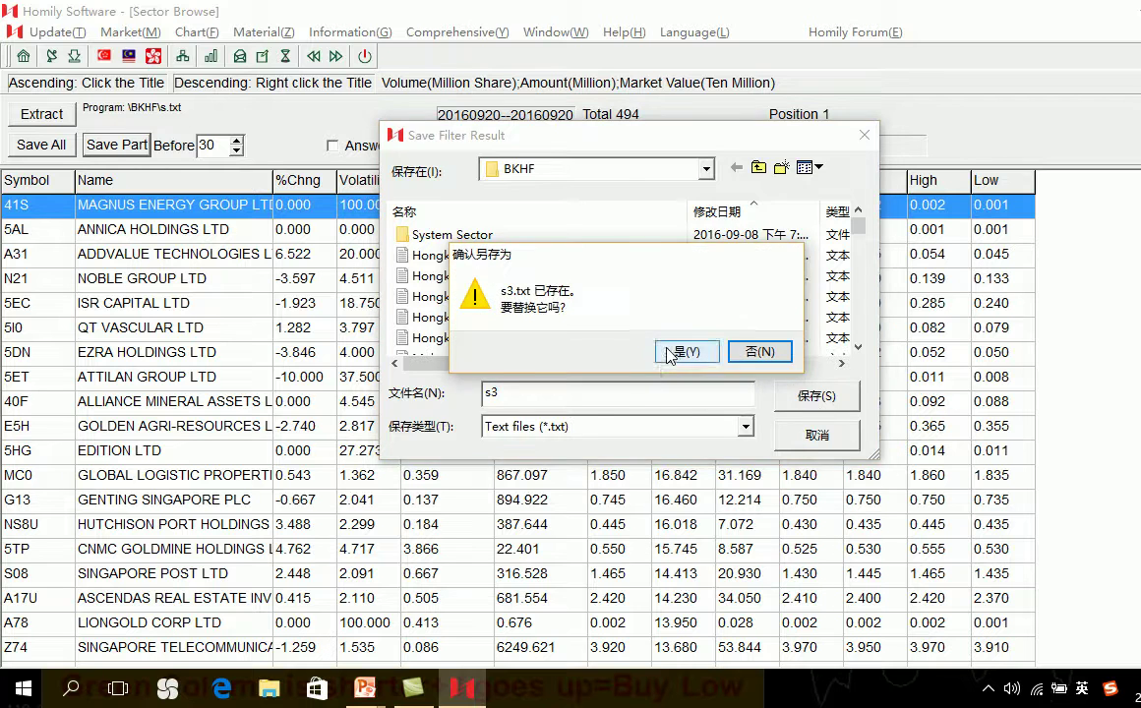
{"action": "left_click", "coordinate": [670, 355]}
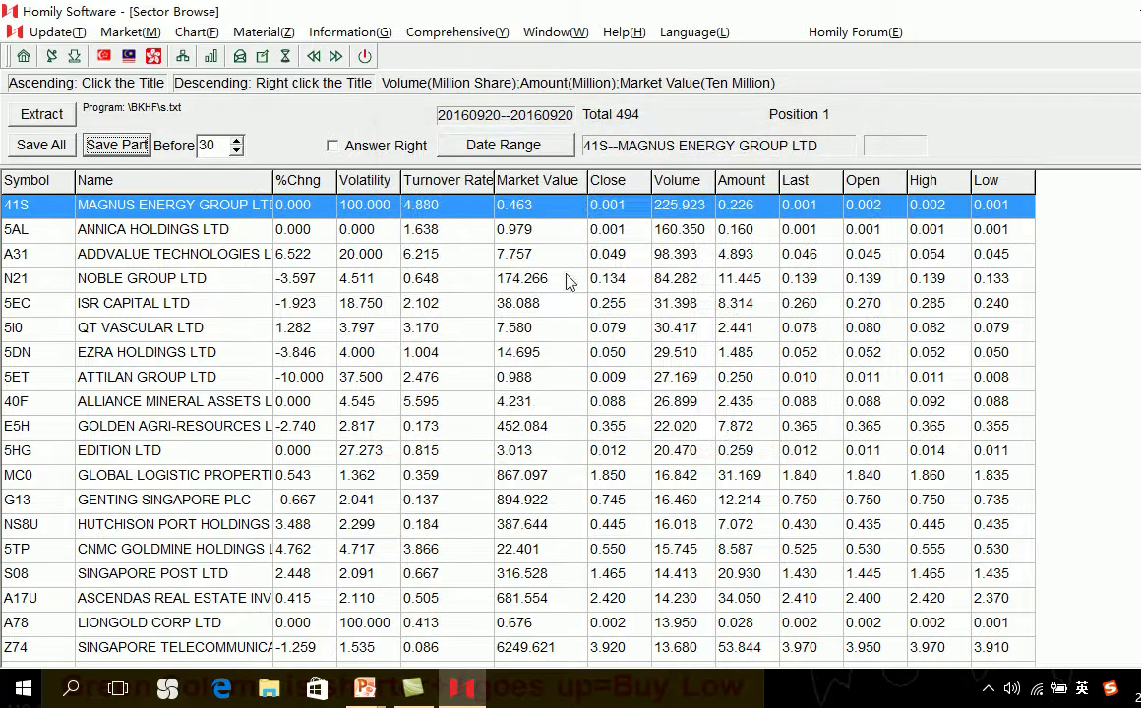
Step: Open the content maintenance of Basic Sector d12u in Sector Index Setting and directly extract the saved list s1 into it
{"action": "left_click", "coordinate": [184, 59]}
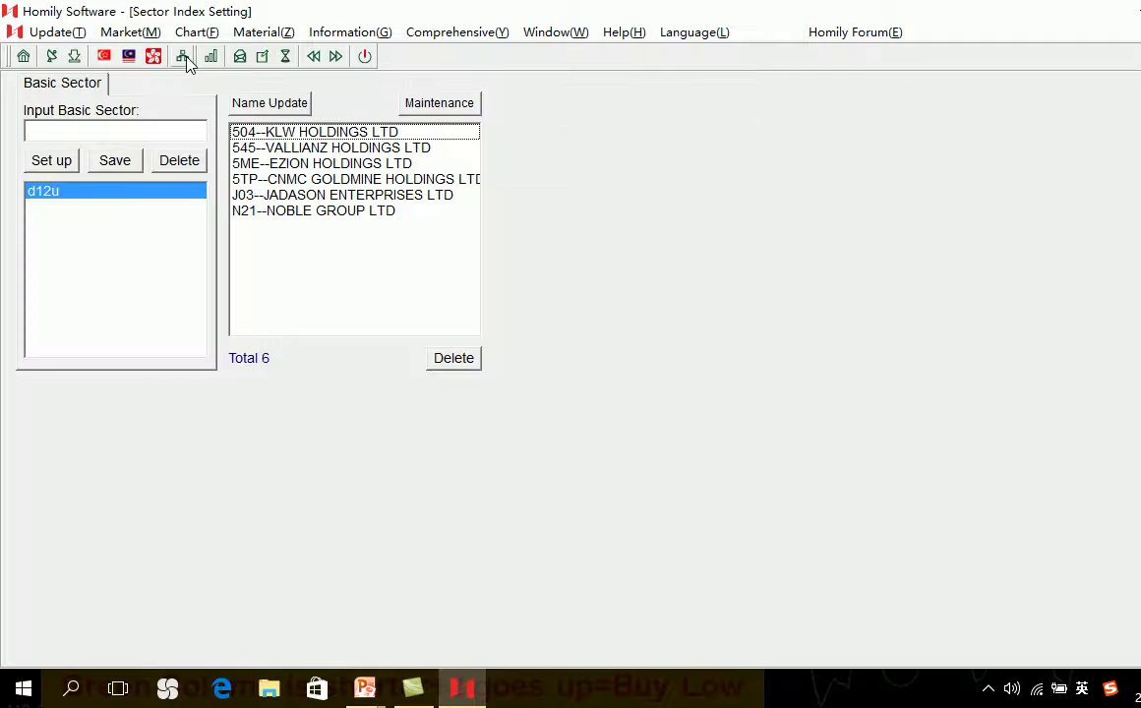
{"action": "left_click", "coordinate": [466, 104]}
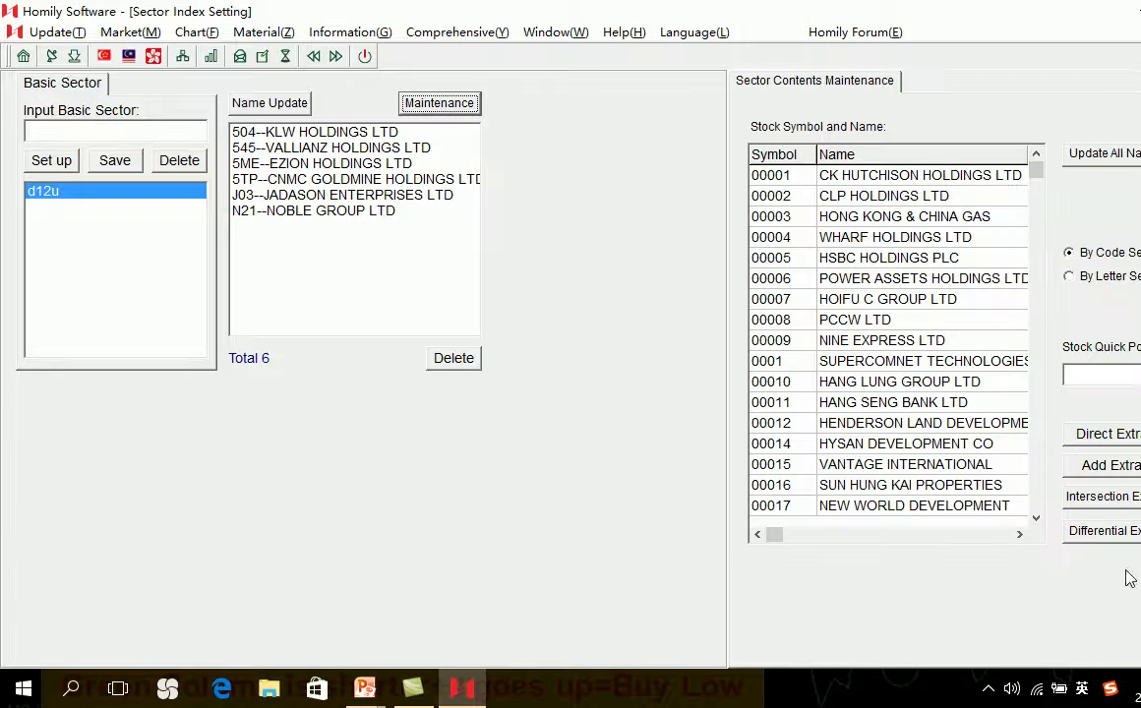
{"action": "left_click", "coordinate": [1122, 439]}
{"action": "scroll", "coordinate": [492, 277], "scroll_direction": "down", "scroll_amount": 10}
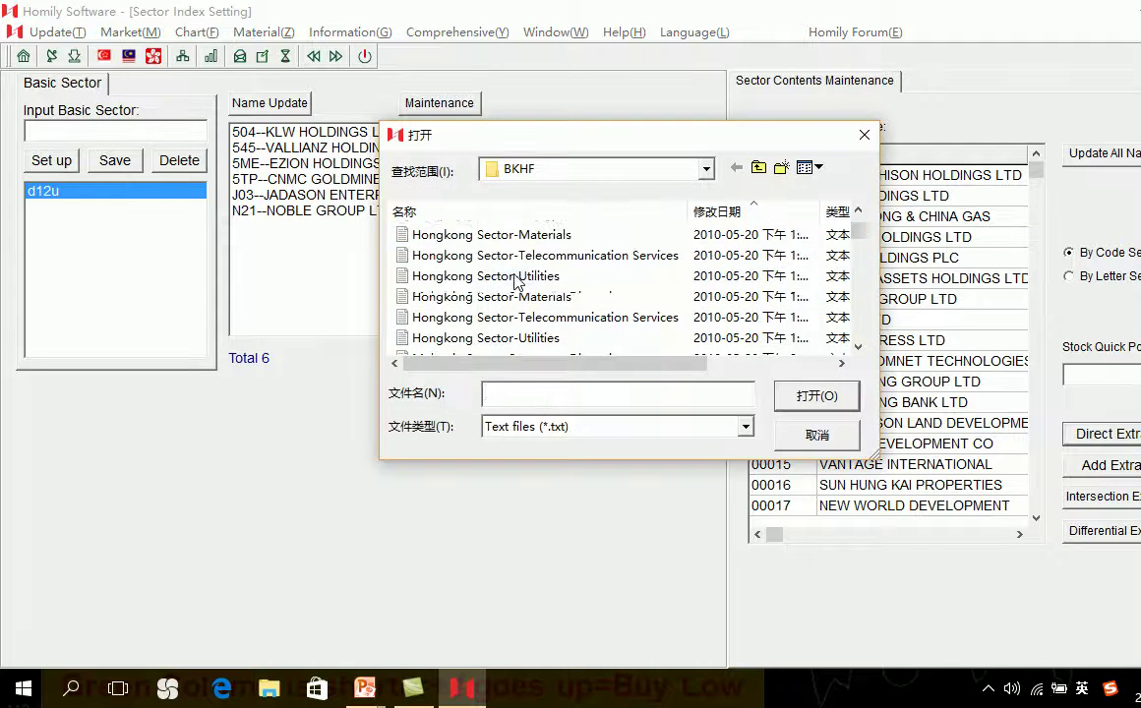
{"action": "scroll", "coordinate": [516, 284], "scroll_direction": "down", "scroll_amount": 8}
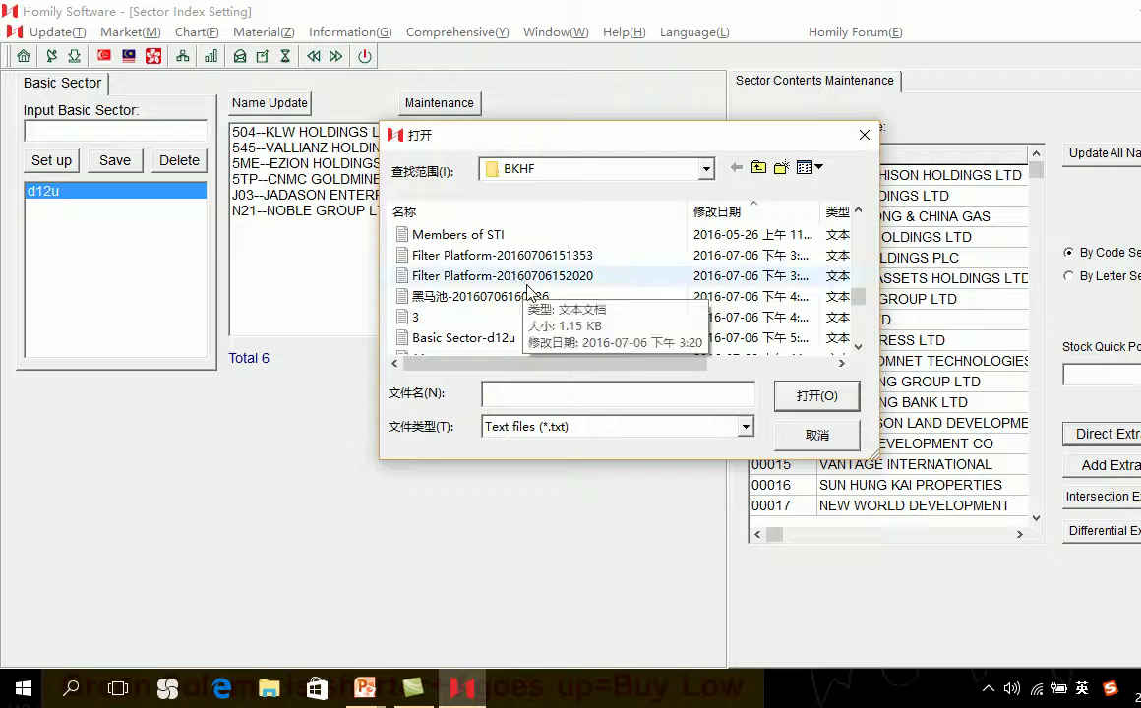
{"action": "scroll", "coordinate": [527, 290], "scroll_direction": "down", "scroll_amount": 8}
{"action": "scroll", "coordinate": [475, 295], "scroll_direction": "down", "scroll_amount": 6}
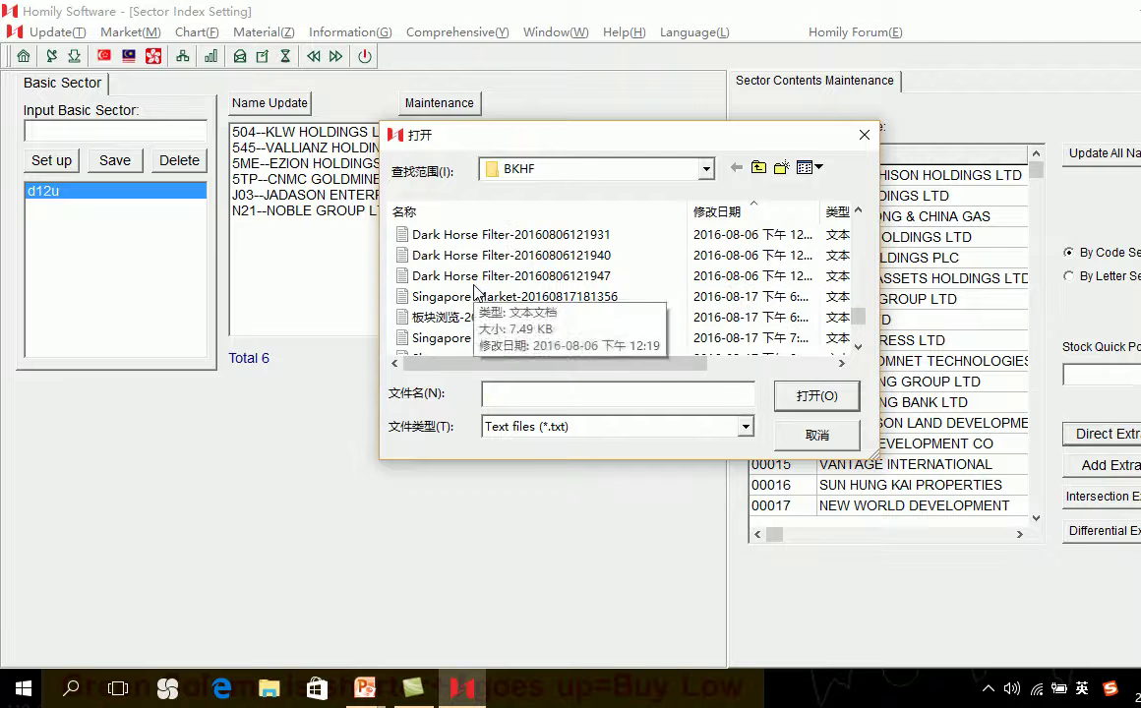
{"action": "double_click", "coordinate": [433, 296]}
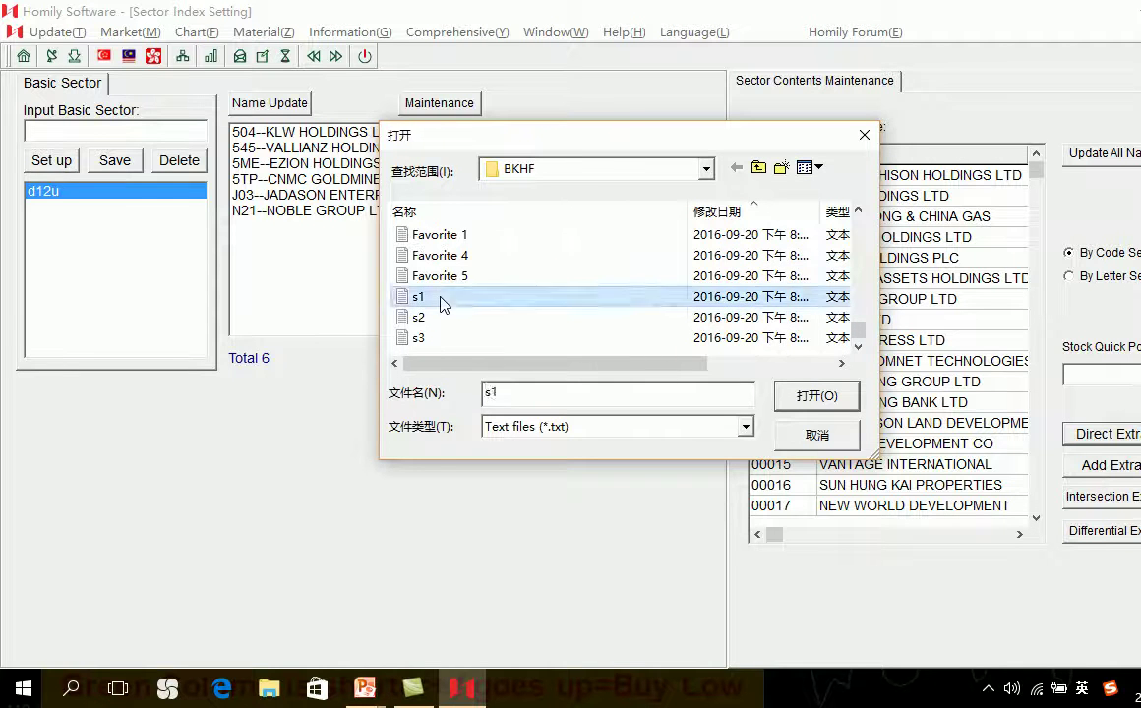
Step: Intersect the d12u stock list with the saved lists s2 and s3 using Intersection Extract
{"action": "left_click", "coordinate": [1103, 497]}
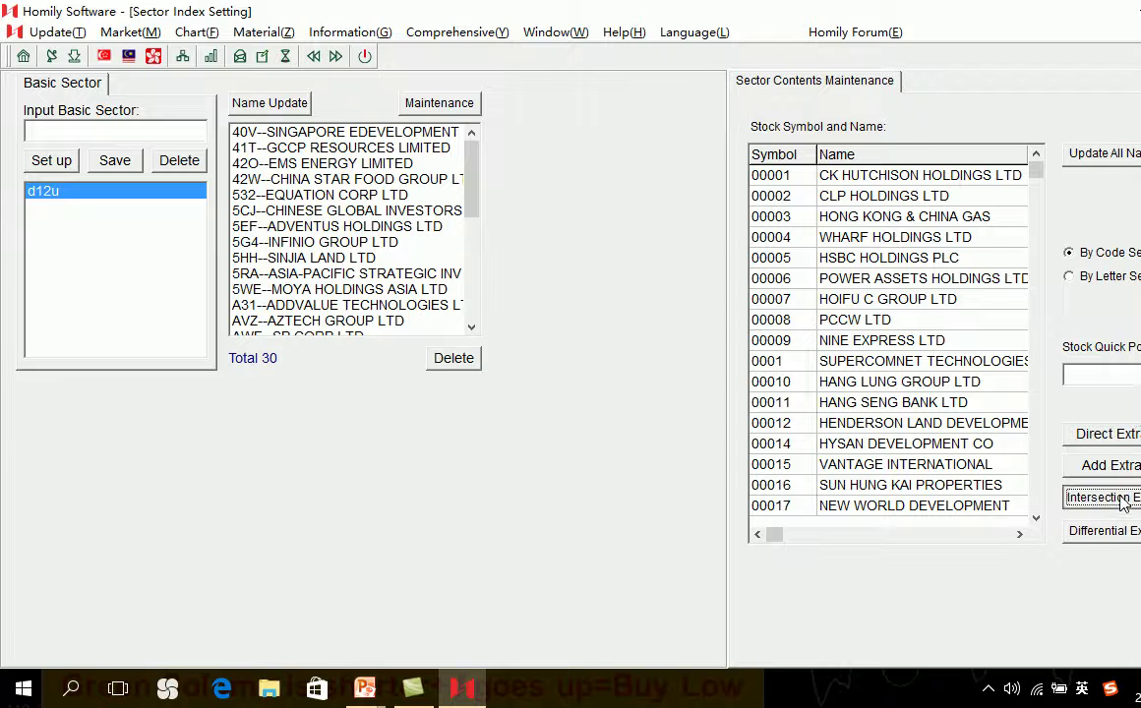
{"action": "scroll", "coordinate": [518, 246], "scroll_direction": "down", "scroll_amount": 10}
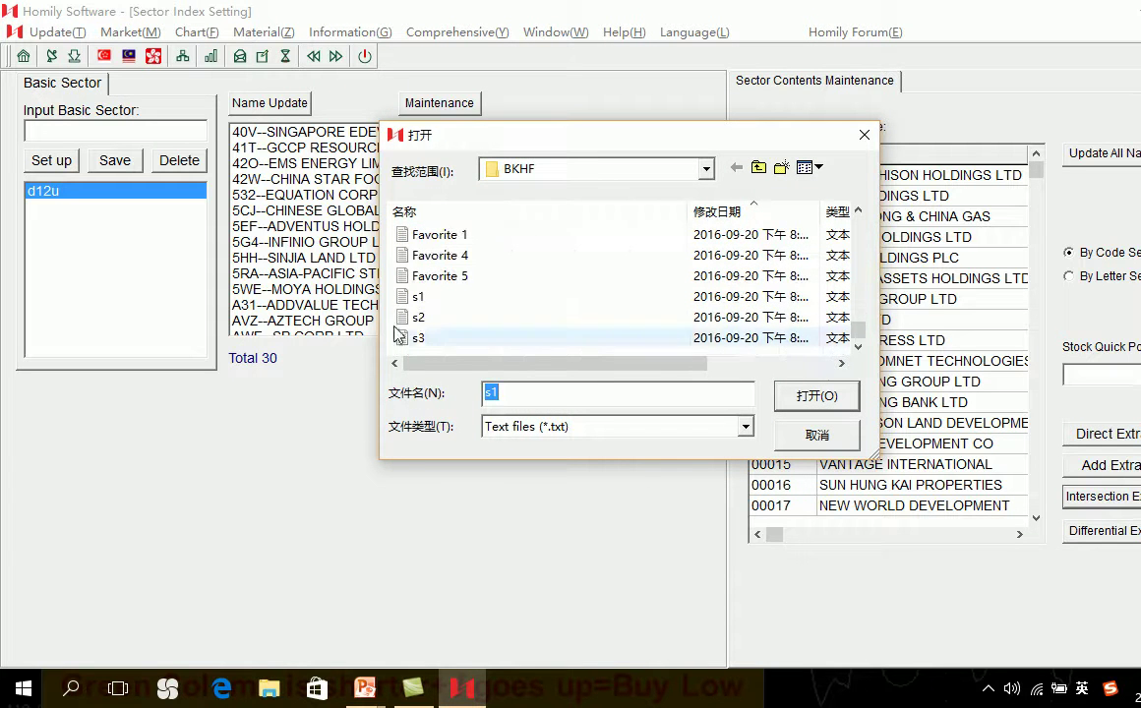
{"action": "double_click", "coordinate": [451, 319]}
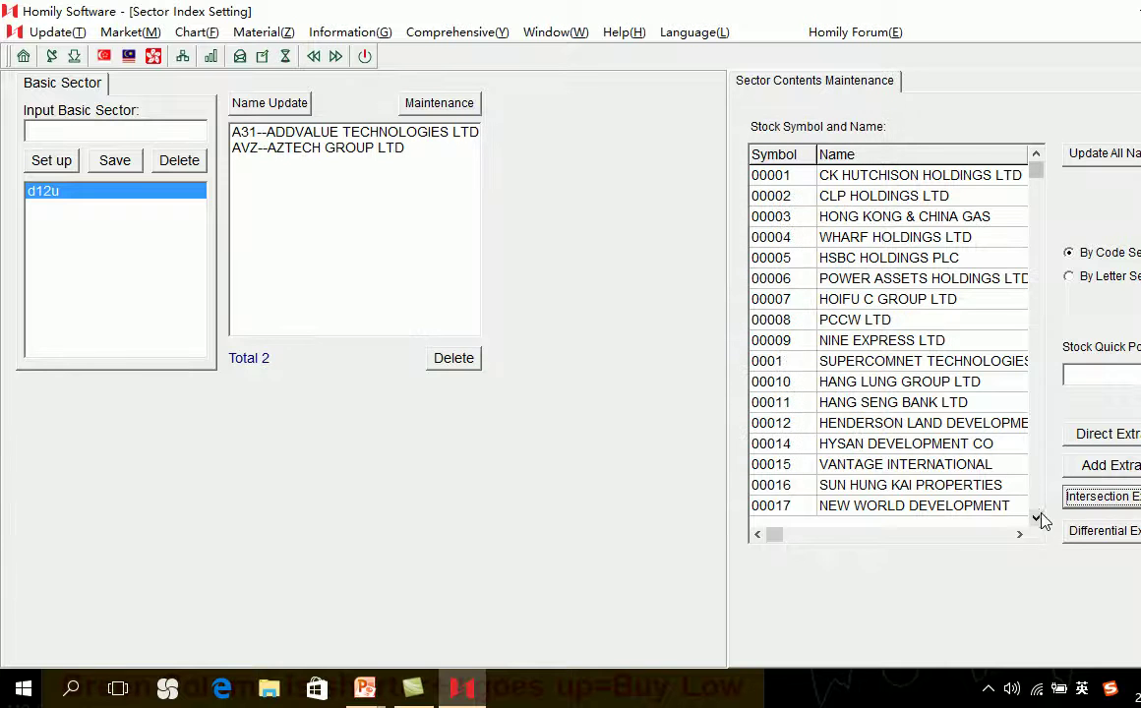
{"action": "left_click", "coordinate": [1120, 497]}
{"action": "scroll", "coordinate": [565, 245], "scroll_direction": "down", "scroll_amount": 10}
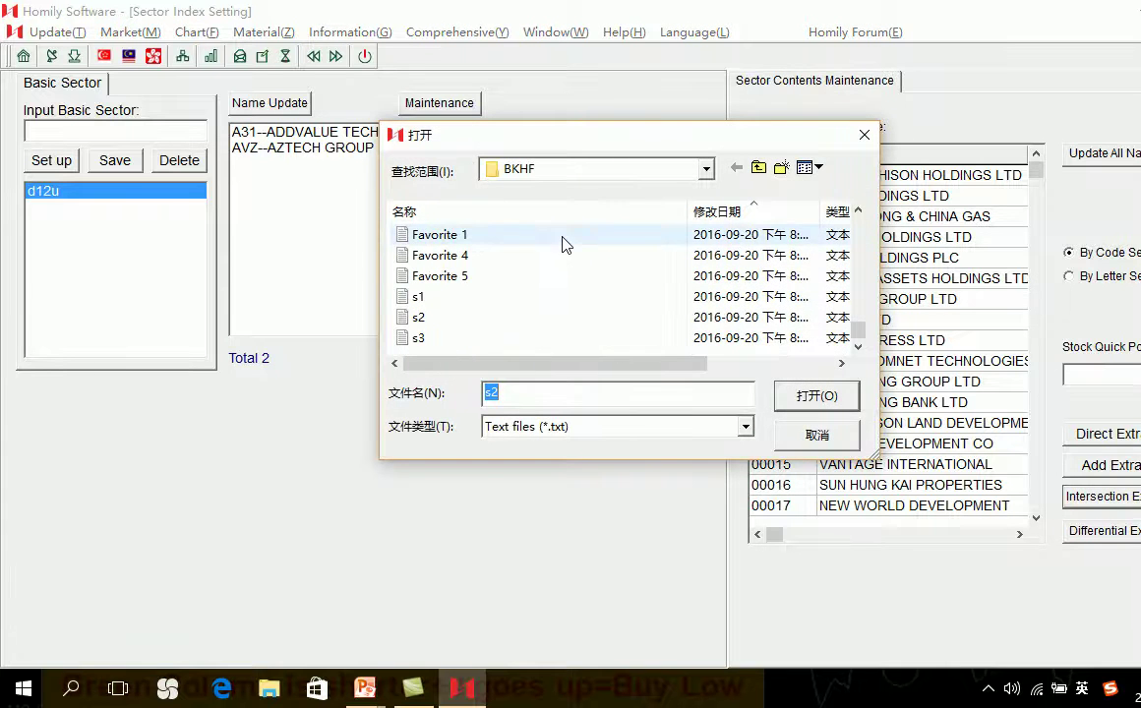
{"action": "double_click", "coordinate": [448, 339]}
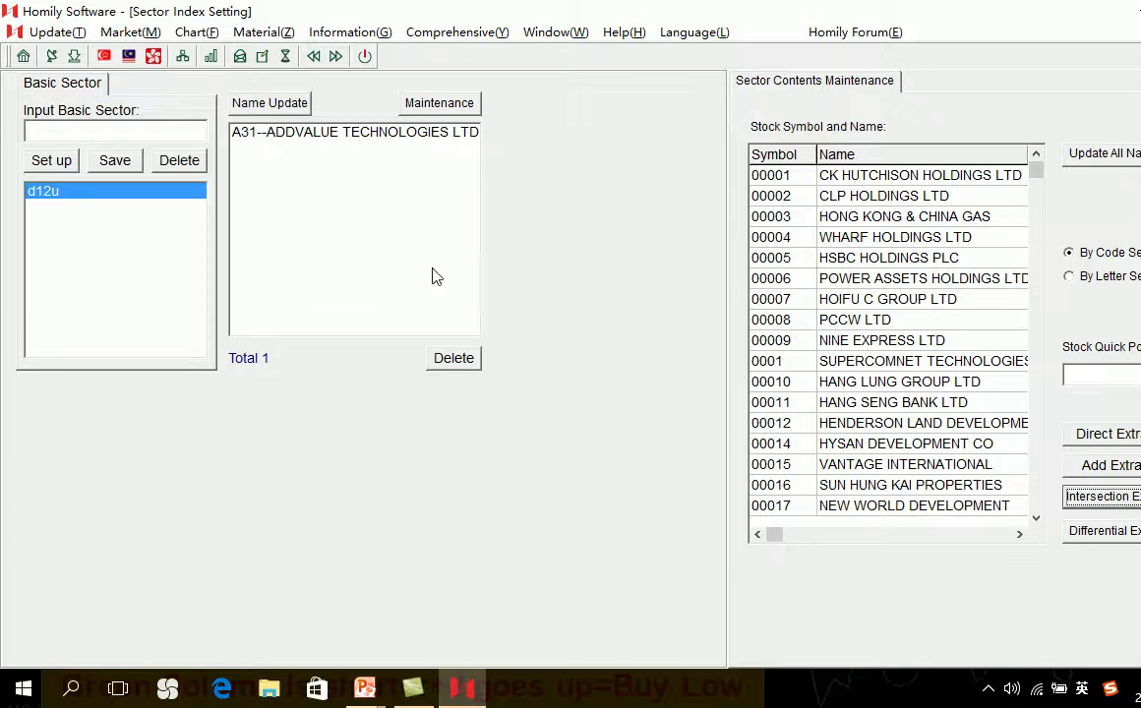
Step: Open the chart of A31 ADDVALUE TECHNOLOGIES, overlay the HRB indicator lines on the candles and show a longer price history
{"action": "double_click", "coordinate": [372, 146]}
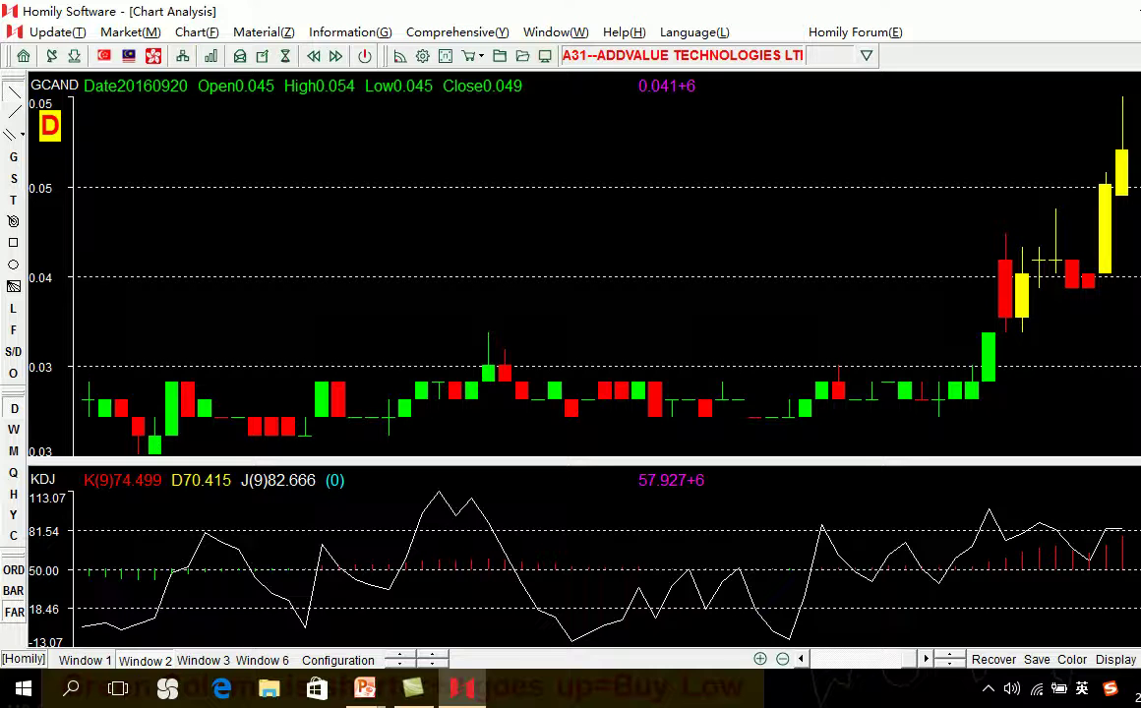
{"action": "key", "text": "Down"}
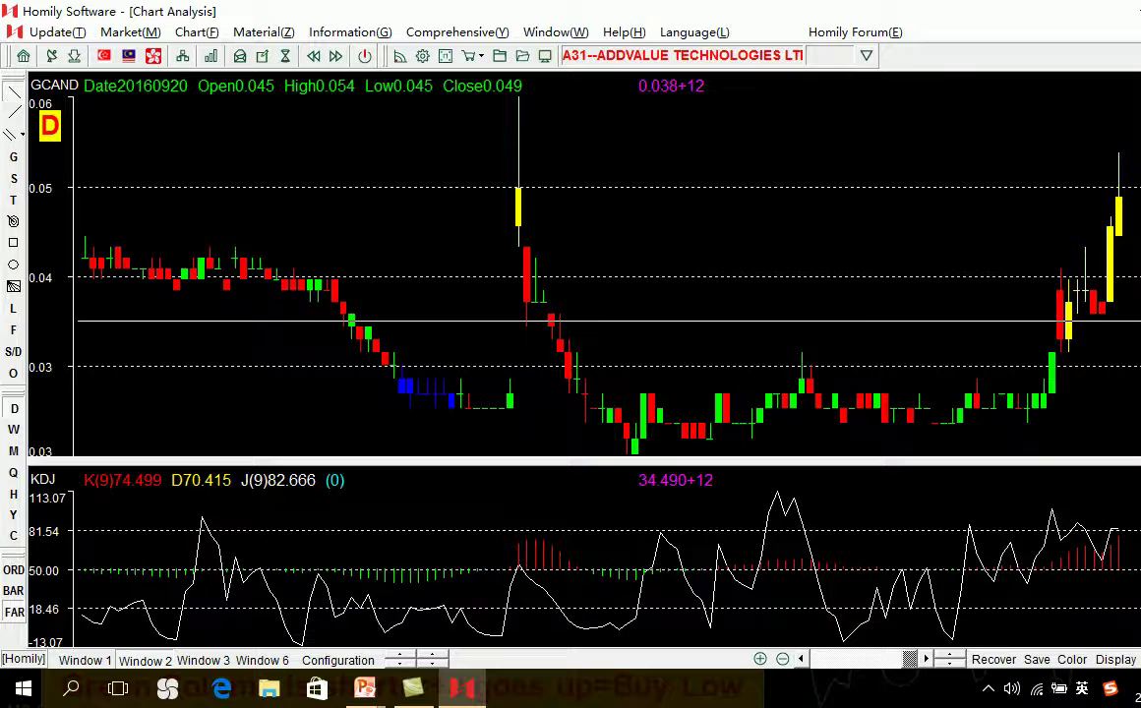
{"action": "right_click", "coordinate": [1035, 193]}
{"action": "left_click", "coordinate": [1078, 290]}
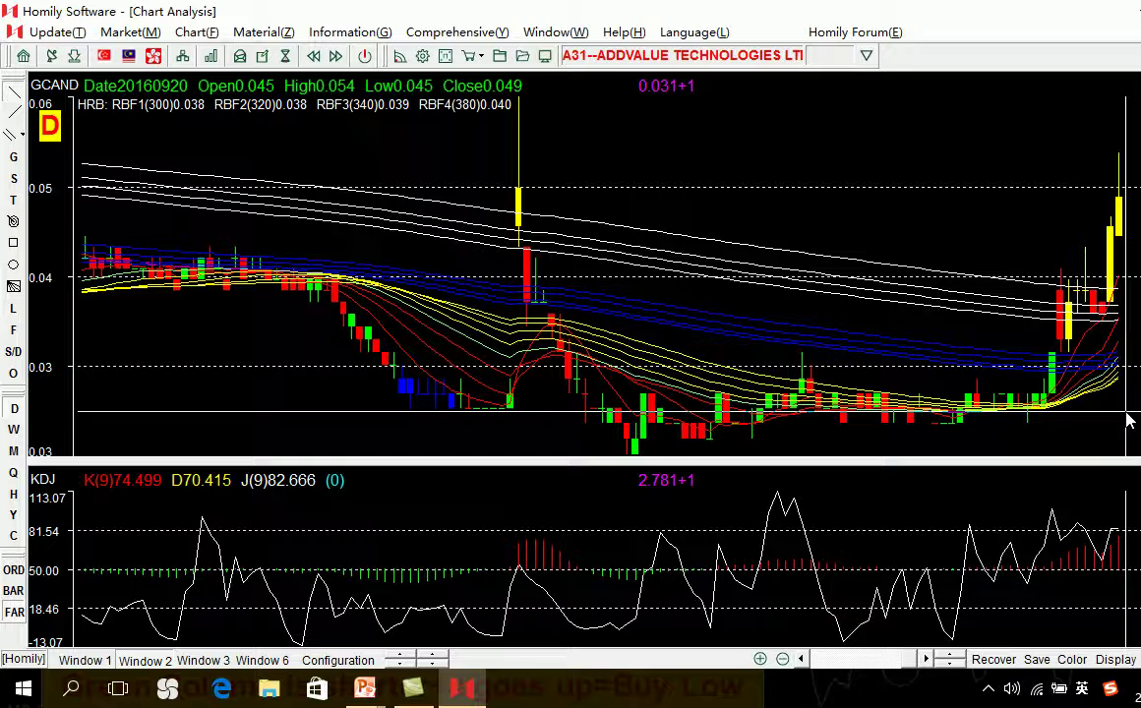
{"action": "key", "text": "Down"}
{"action": "key", "text": "Down"}
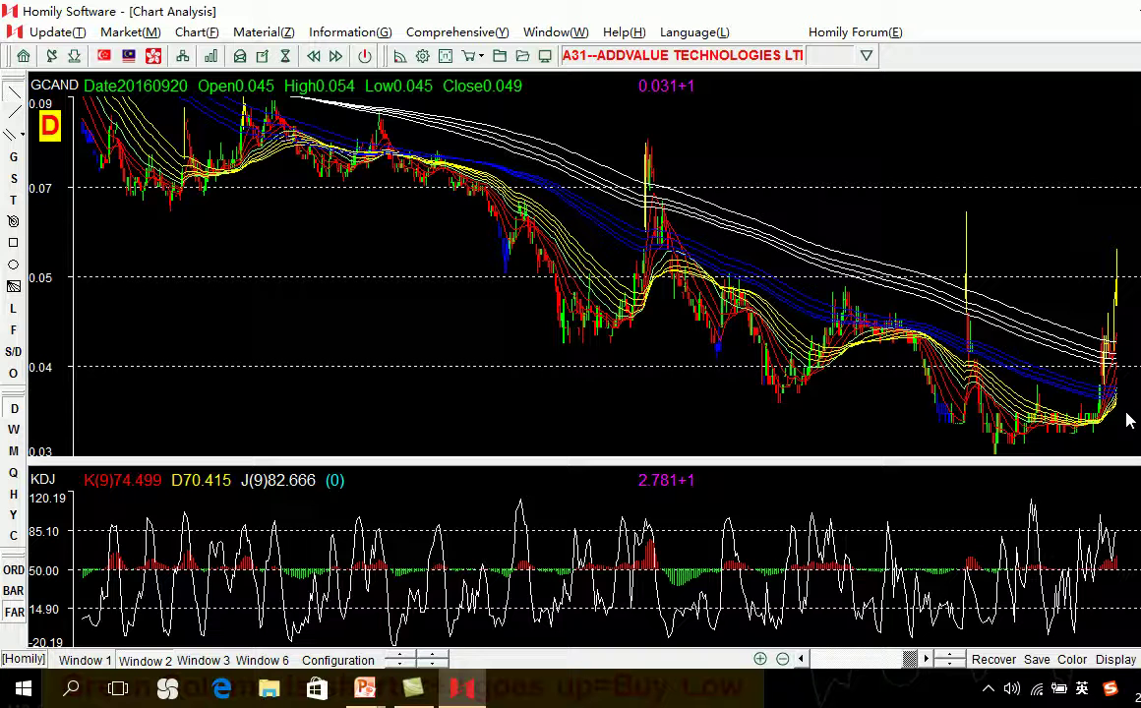
Step: Enlarge the chart section leading up to the yellow breakout candle of October 2015
{"action": "left_click", "coordinate": [1054, 522]}
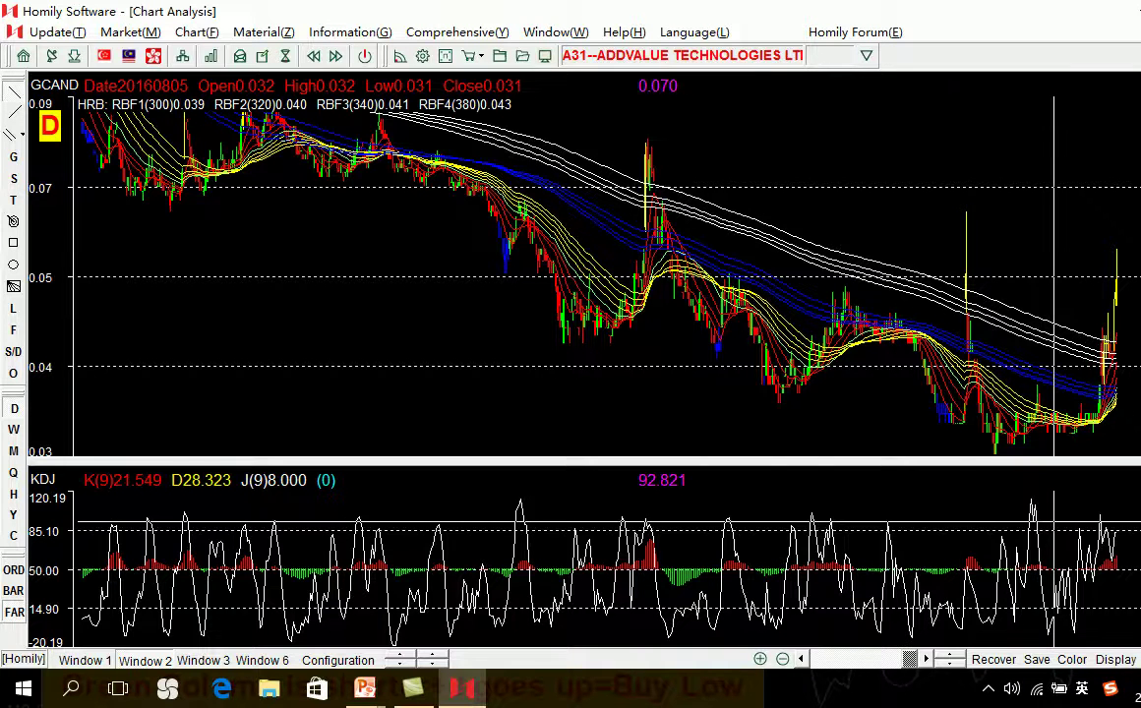
{"action": "left_click_drag", "start_coordinate": [599, 277], "coordinate": [650, 311]}
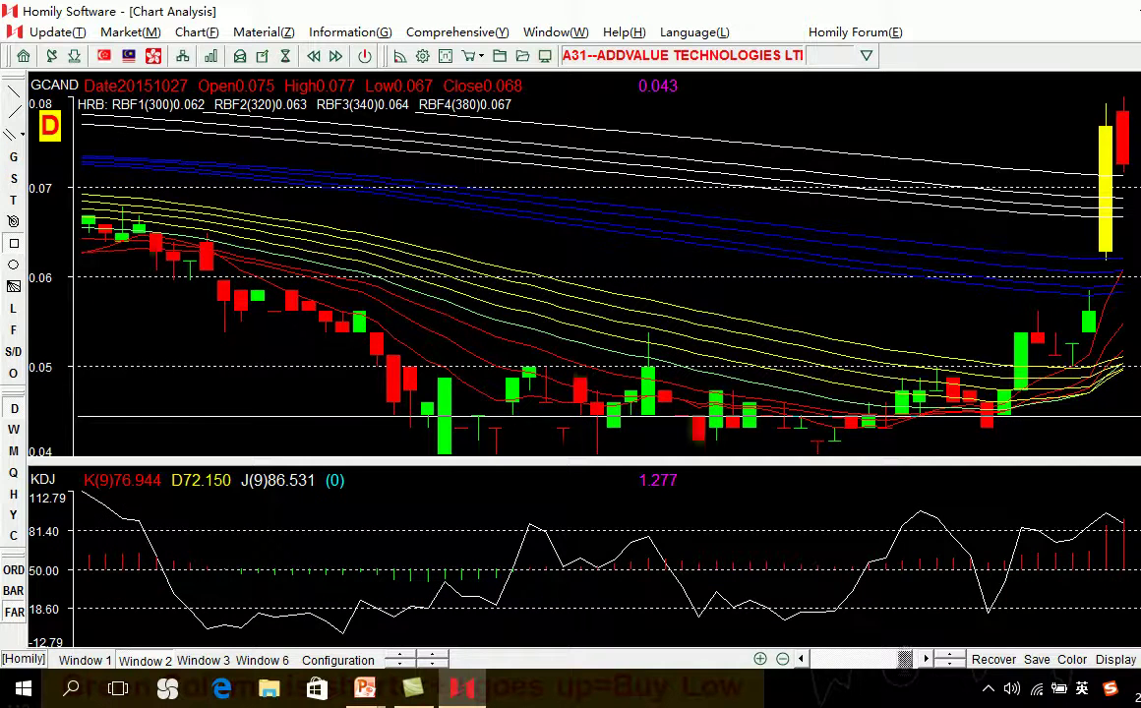
{"action": "key", "text": "Escape"}
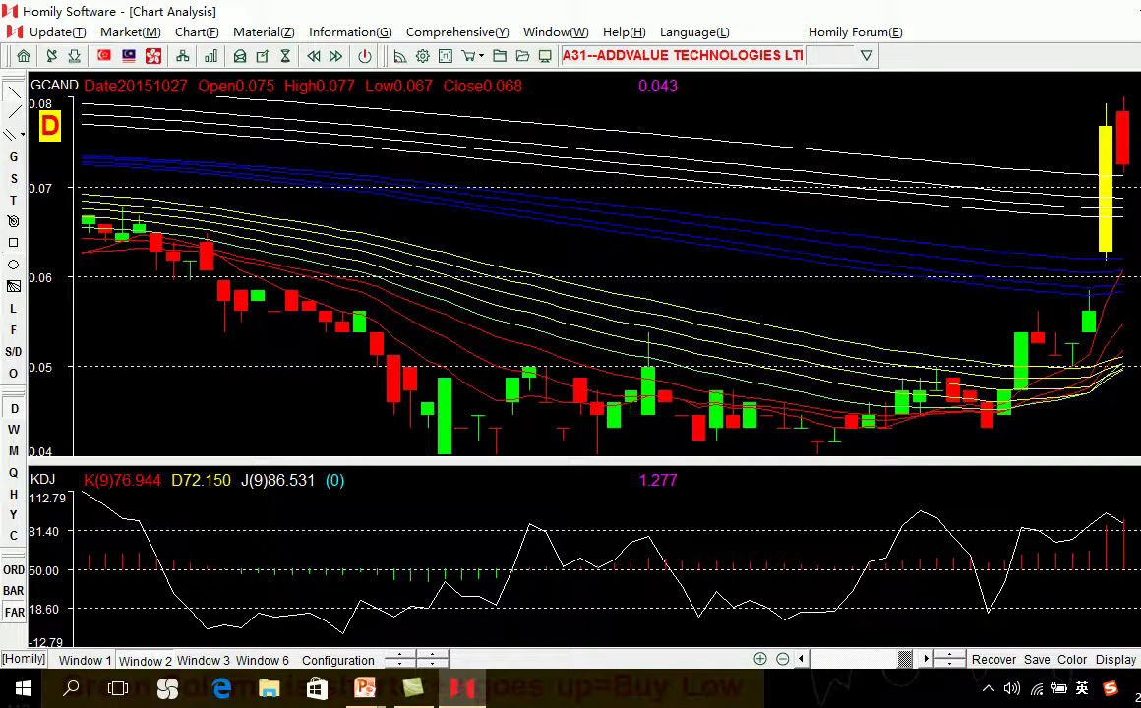
Step: Advance the chart candle by candle from the October 2015 breakout to the June 2016 spike, checking price against the HRB lines
{"action": "key", "text": "Right"}
{"action": "key", "text": "Right"}
{"action": "key", "text": "Right"}
{"action": "key", "text": "Right"}
{"action": "key", "text": "Right"}
{"action": "key", "text": "Right"}
{"action": "key", "text": "Right"}
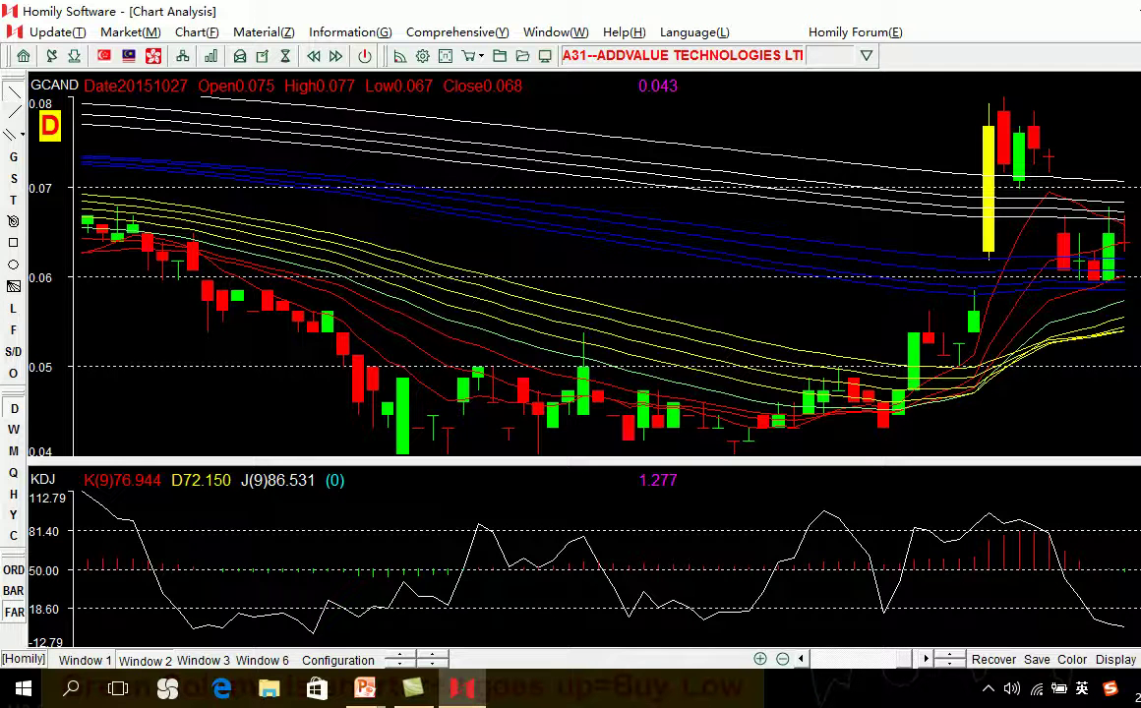
{"action": "key", "text": "Right"}
{"action": "key", "text": "Down"}
{"action": "key", "text": "Down"}
{"action": "key", "text": "Down"}
{"action": "key", "text": "Down"}
{"action": "key", "text": "Down"}
{"action": "key", "text": "Down"}
{"action": "key", "text": "Down"}
{"action": "key", "text": "Down"}
{"action": "key", "text": "Down"}
{"action": "key", "text": "Down"}
{"action": "key", "text": "Down"}
{"action": "key", "text": "Down"}
{"action": "key", "text": "Down"}
{"action": "key", "text": "Down"}
{"action": "key", "text": "Down"}
{"action": "key", "text": "Down"}
{"action": "key", "text": "Down"}
{"action": "key", "text": "Down"}
{"action": "key", "text": "Down"}
{"action": "key", "text": "Down"}
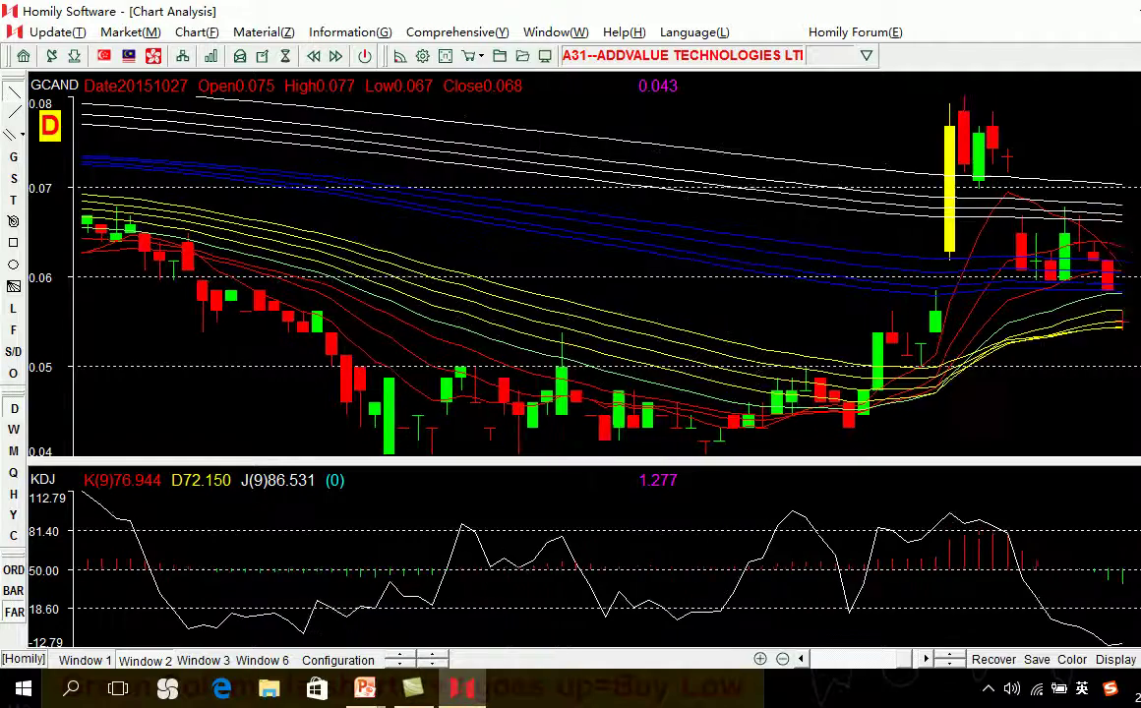
{"action": "key", "text": "Down"}
{"action": "key", "text": "Down"}
{"action": "key", "text": "Down"}
{"action": "key", "text": "Down"}
{"action": "key", "text": "Down"}
{"action": "key", "text": "Down"}
{"action": "key", "text": "Down"}
{"action": "key", "text": "Down"}
{"action": "key", "text": "Down"}
{"action": "key", "text": "Down"}
{"action": "key", "text": "Down"}
{"action": "key", "text": "Down"}
{"action": "key", "text": "Down"}
{"action": "key", "text": "Down"}
{"action": "key", "text": "Down"}
{"action": "key", "text": "Down"}
{"action": "key", "text": "Down"}
{"action": "key", "text": "Down"}
{"action": "key", "text": "Down"}
{"action": "key", "text": "Down"}
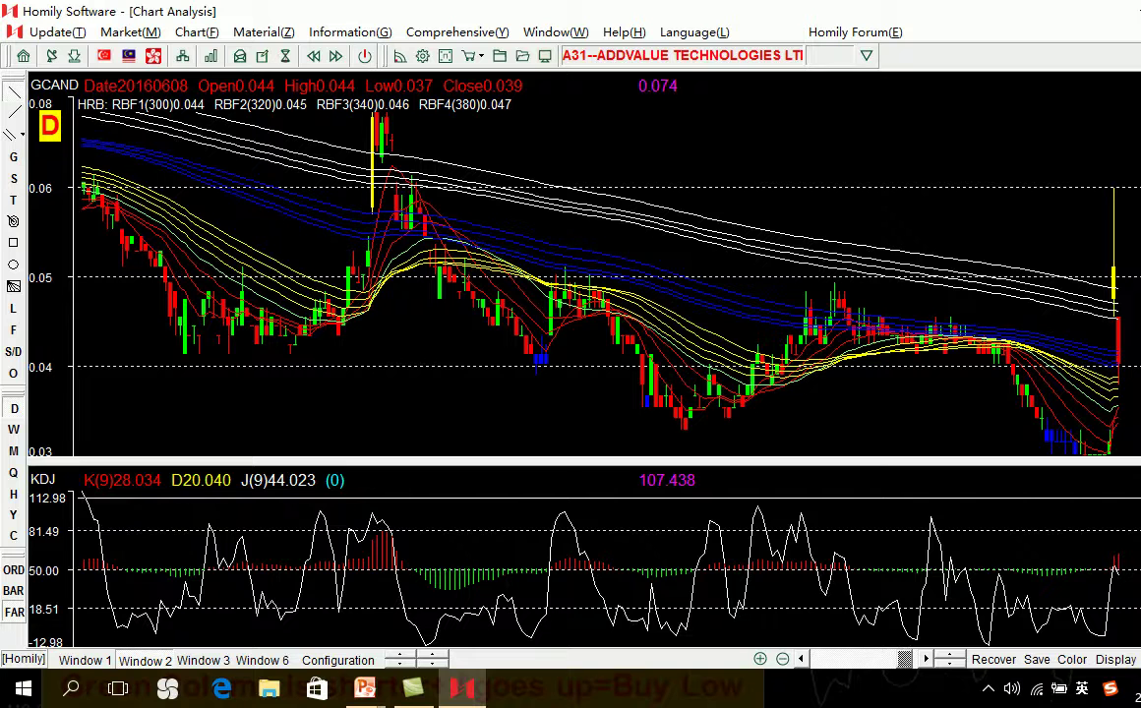
Step: Enlarge the section around the June 2016 spike and compare its yellow candle with the following day's candle
{"action": "left_click_drag", "start_coordinate": [884, 209], "coordinate": [1132, 397]}
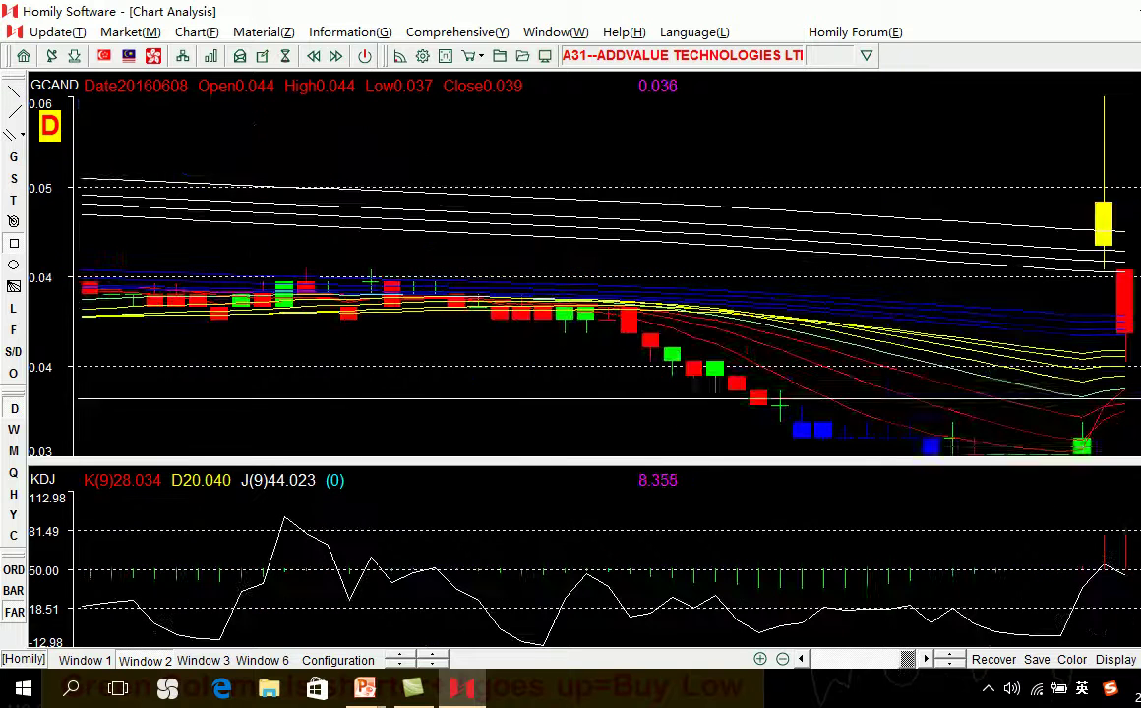
{"action": "key", "text": "Left"}
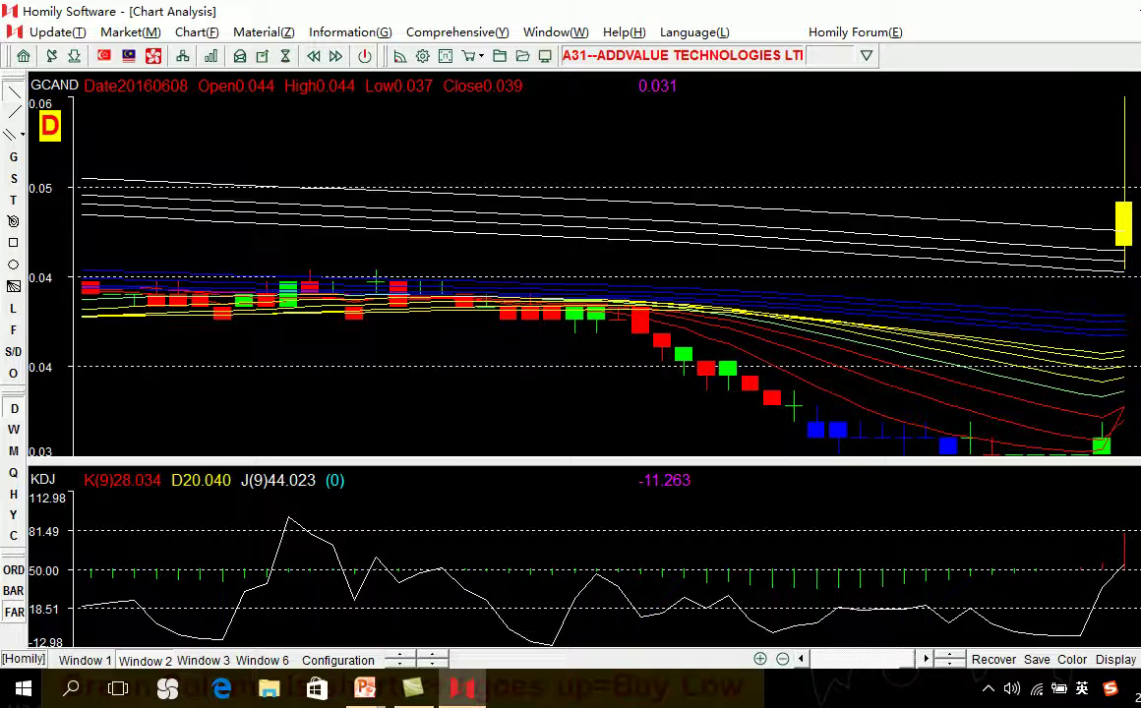
{"action": "key", "text": "Right"}
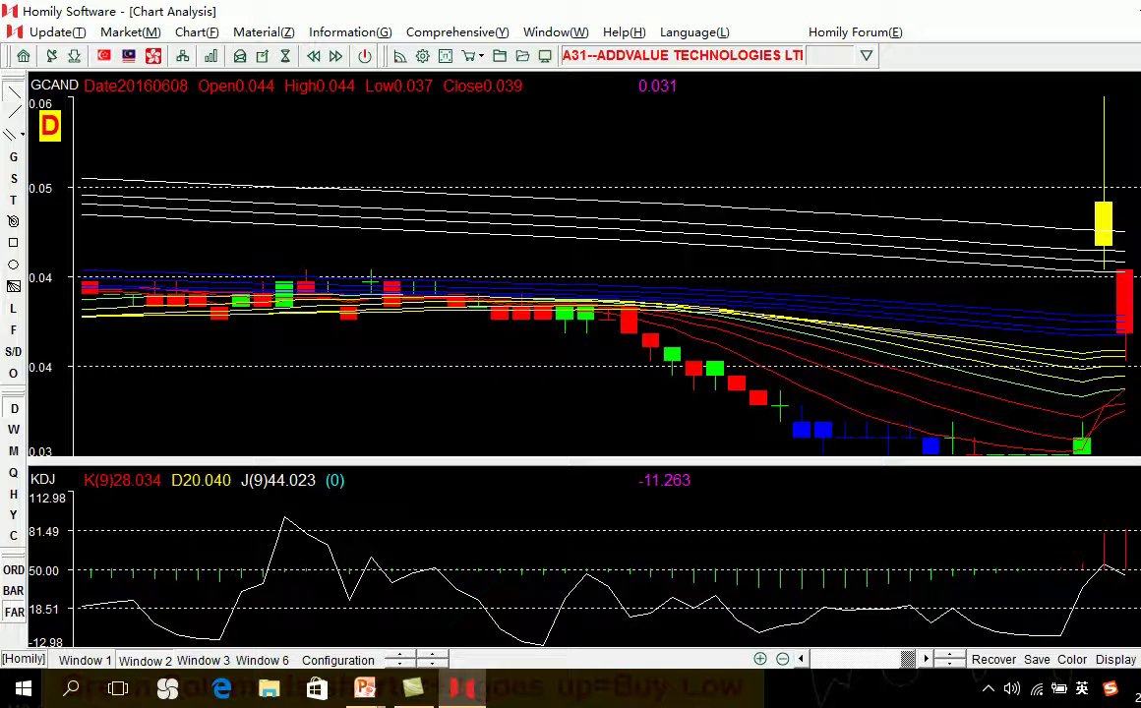
Step: Advance the chart from June 2016 to the latest September 2016 candles and examine the breakout above the white HRB lines
{"action": "key", "text": "Down"}
{"action": "key", "text": "Down"}
{"action": "key", "text": "Down"}
{"action": "key", "text": "Down"}
{"action": "key", "text": "Down"}
{"action": "key", "text": "Down"}
{"action": "key", "text": "Down"}
{"action": "key", "text": "Down"}
{"action": "key", "text": "Down"}
{"action": "key", "text": "Down"}
{"action": "key", "text": "Down"}
{"action": "key", "text": "Down"}
{"action": "key", "text": "Down"}
{"action": "key", "text": "Down"}
{"action": "key", "text": "Down"}
{"action": "key", "text": "Down"}
{"action": "key", "text": "Down"}
{"action": "key", "text": "Down"}
{"action": "key", "text": "Down"}
{"action": "key", "text": "Down"}
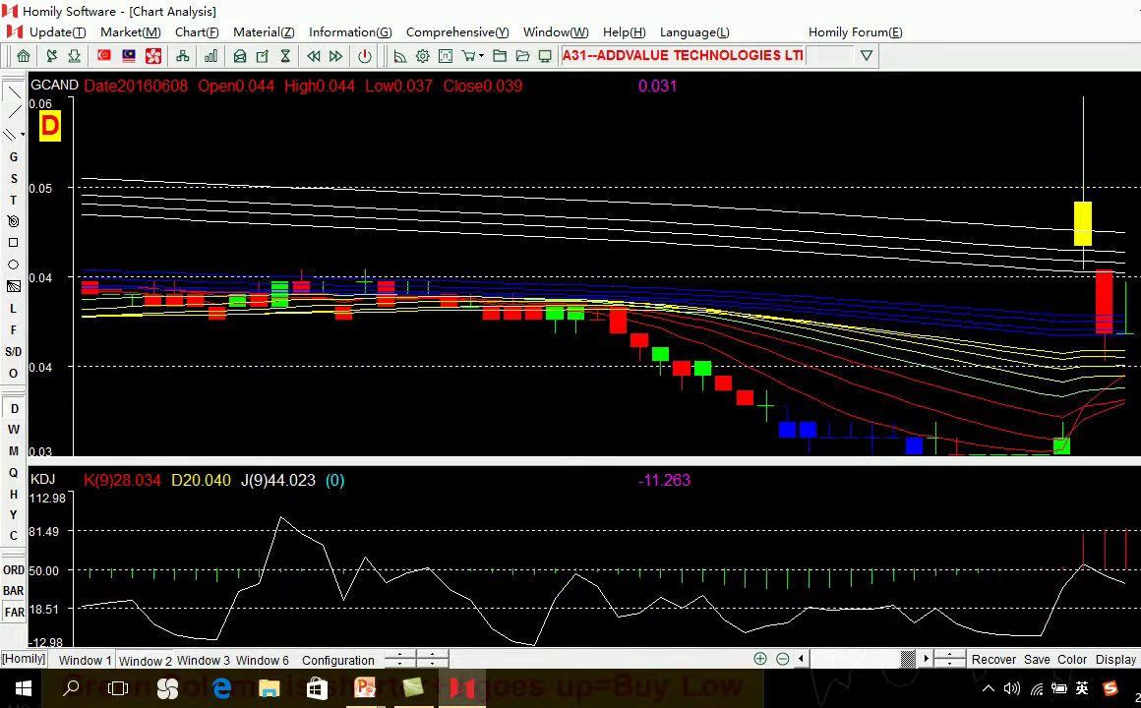
{"action": "key", "text": "Down"}
{"action": "key", "text": "Down"}
{"action": "key", "text": "Down"}
{"action": "key", "text": "Down"}
{"action": "key", "text": "Down"}
{"action": "key", "text": "Down"}
{"action": "key", "text": "Down"}
{"action": "key", "text": "Down"}
{"action": "key", "text": "Down"}
{"action": "key", "text": "Down"}
{"action": "key", "text": "Down"}
{"action": "key", "text": "Down"}
{"action": "key", "text": "Down"}
{"action": "key", "text": "Down"}
{"action": "key", "text": "Down"}
{"action": "key", "text": "Down"}
{"action": "key", "text": "Down"}
{"action": "key", "text": "Down"}
{"action": "key", "text": "Down"}
{"action": "key", "text": "Down"}
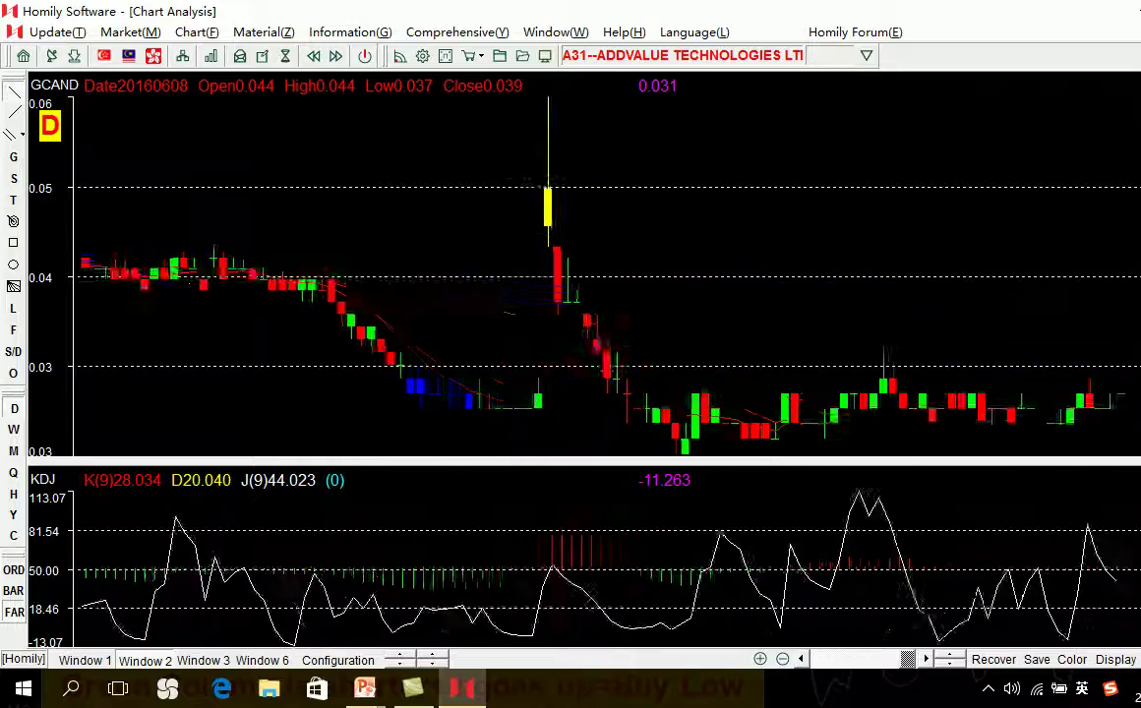
{"action": "key", "text": "Up"}
{"action": "key", "text": "Up"}
{"action": "key", "text": "Up"}
{"action": "key", "text": "Up"}
{"action": "key", "text": "Up"}
{"action": "key", "text": "Up"}
{"action": "key", "text": "Up"}
{"action": "key", "text": "Up"}
{"action": "key", "text": "Up"}
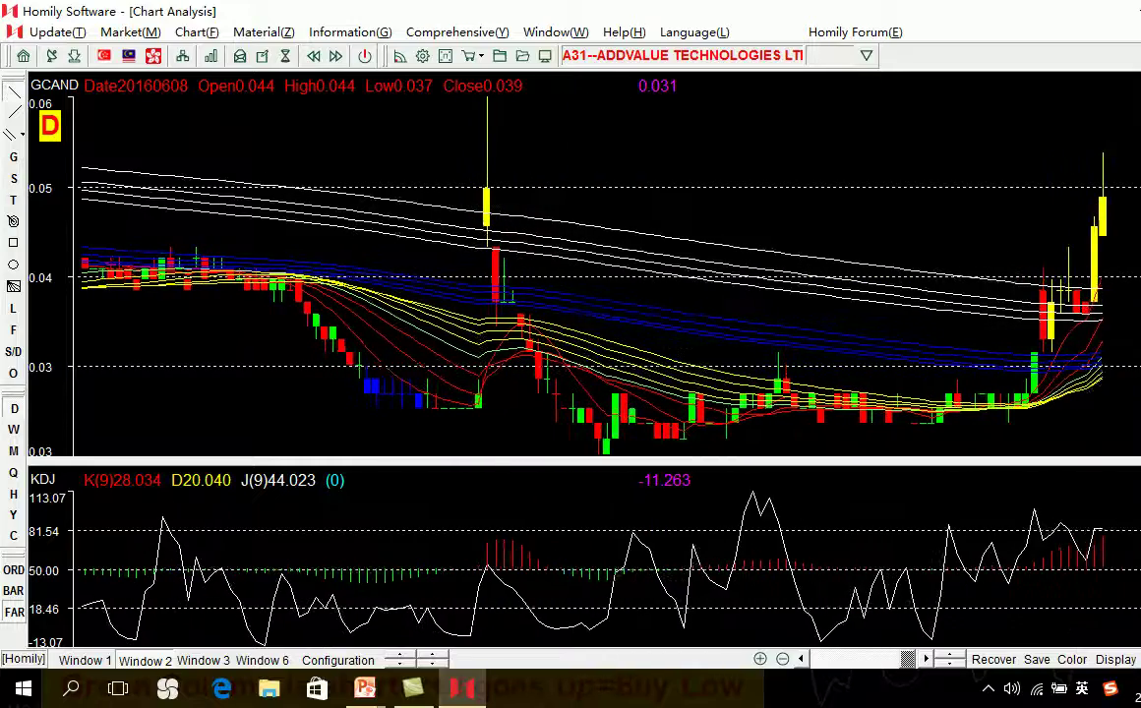
{"action": "key", "text": "Down"}
{"action": "key", "text": "Right"}
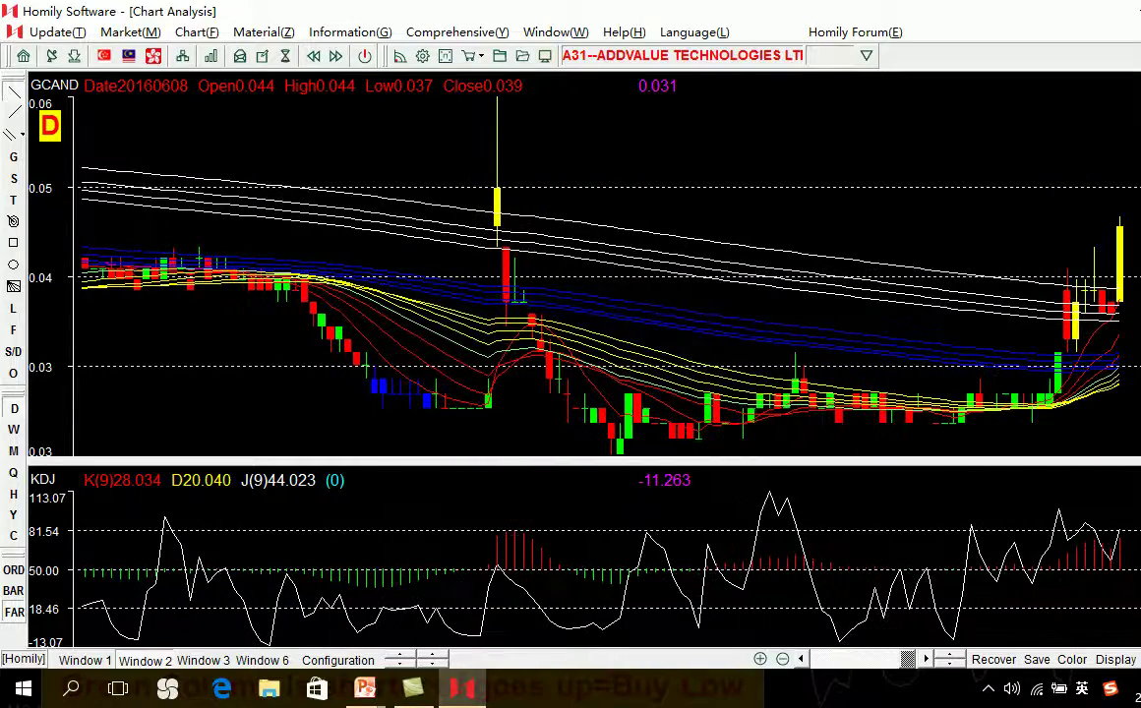
{"action": "key", "text": "Right"}
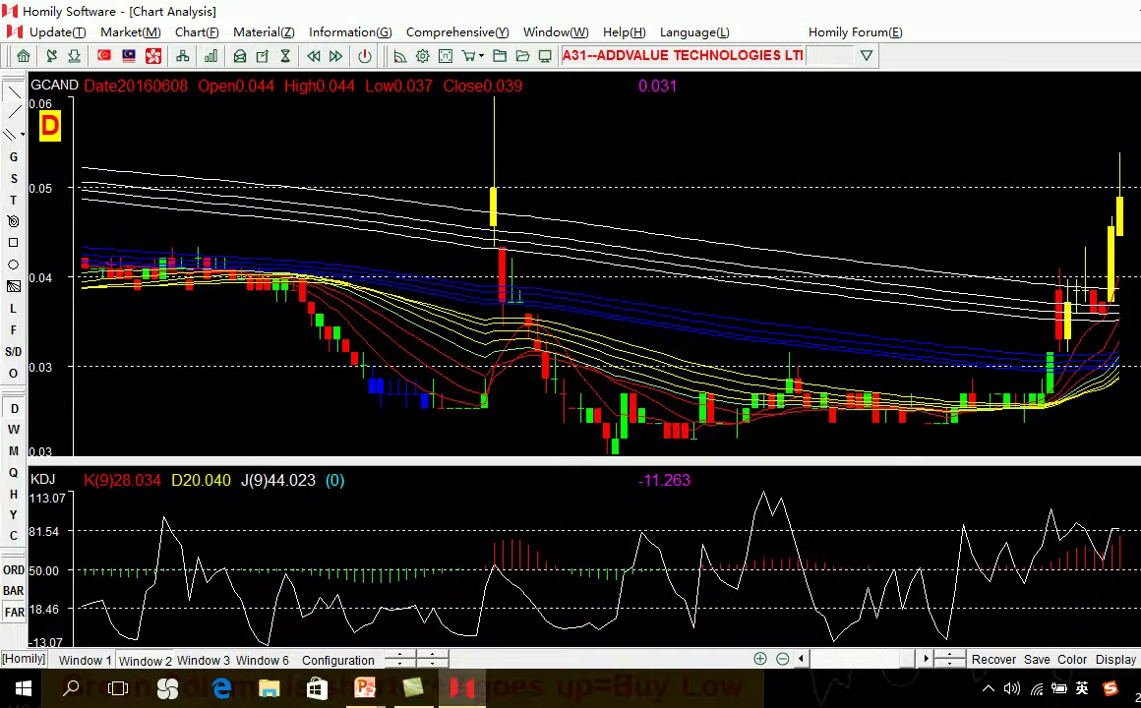
{"action": "key", "text": "Down"}
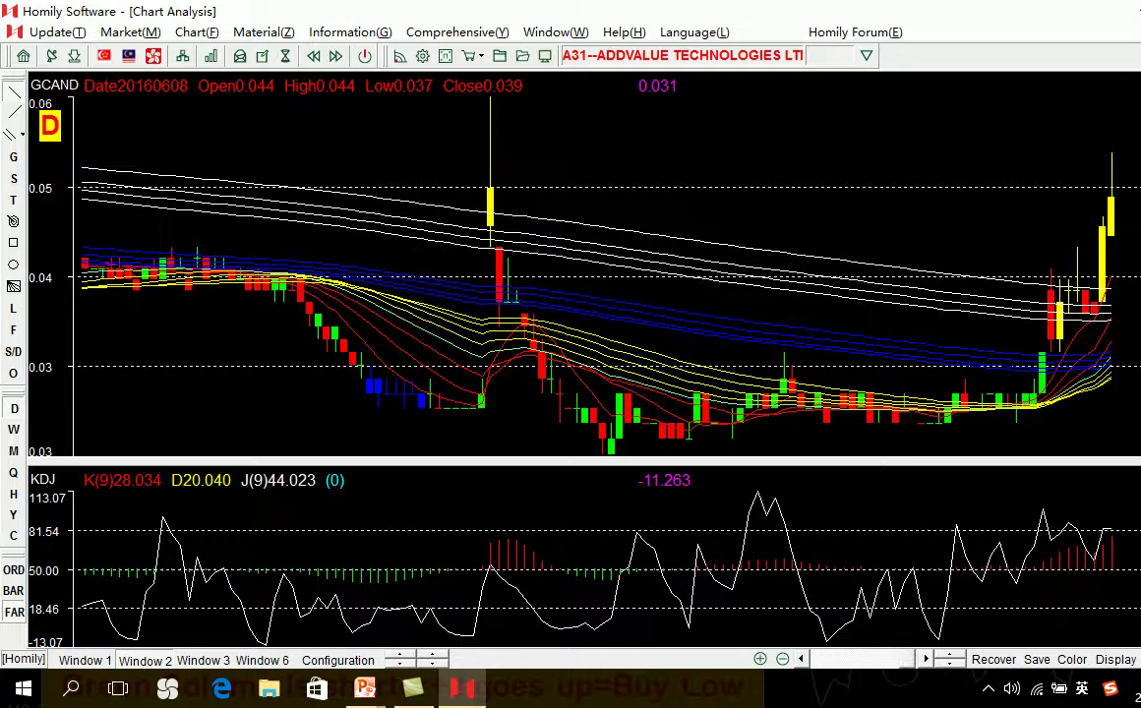
{"action": "key", "text": "Right"}
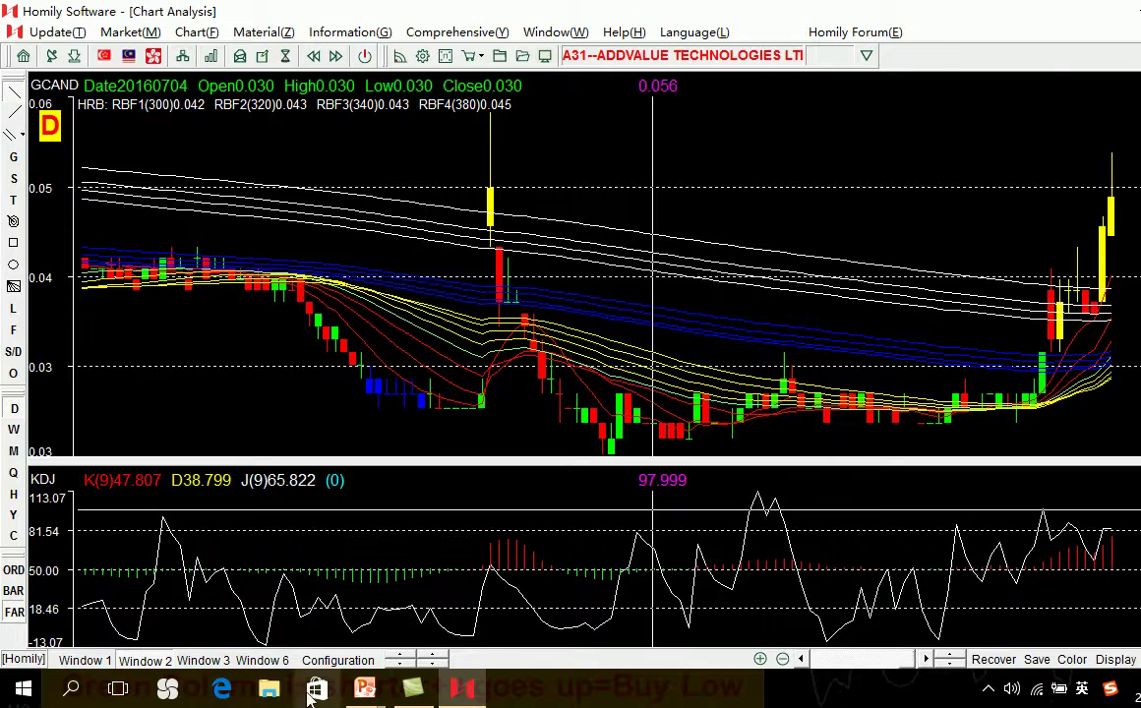
Step: Switch to PowerPoint, leave the running slide show and restart it from the title slide "Enter and Exit Skills of Indicators"
{"action": "mouse_move", "coordinate": [364, 689]}
{"action": "left_click", "coordinate": [462, 576]}
{"action": "key", "text": "Right"}
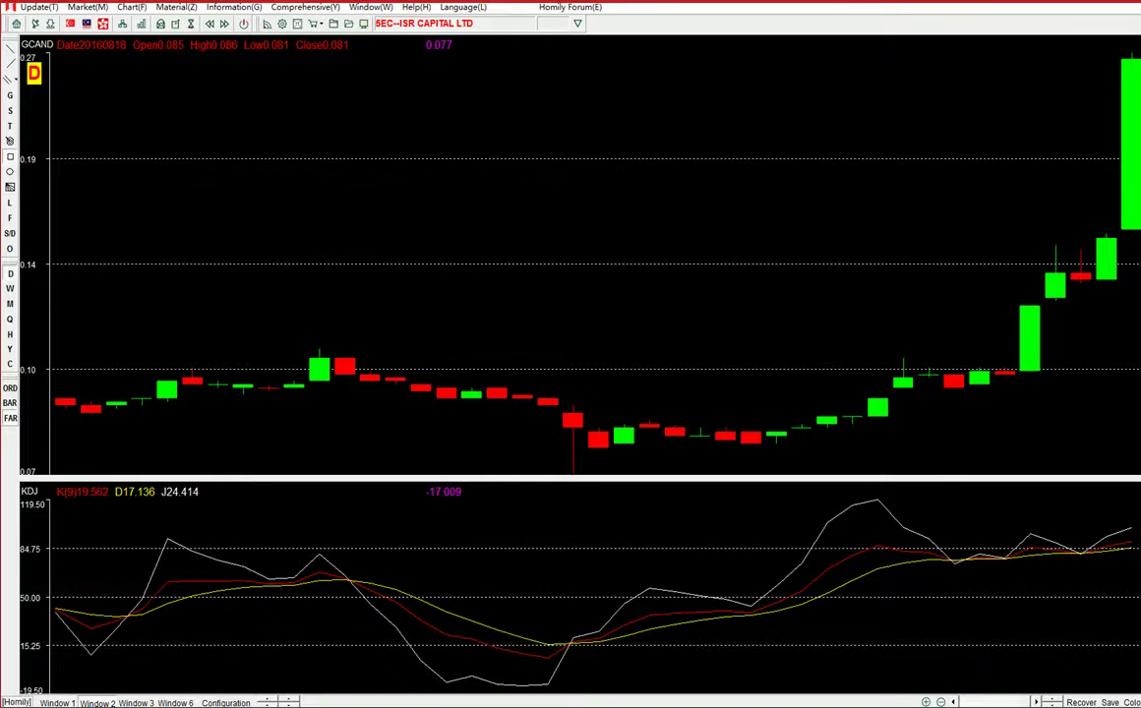
{"action": "key", "text": "Escape"}
{"action": "scroll", "coordinate": [307, 366], "scroll_direction": "up", "scroll_amount": 7}
{"action": "scroll", "coordinate": [308, 371], "scroll_direction": "up", "scroll_amount": 8}
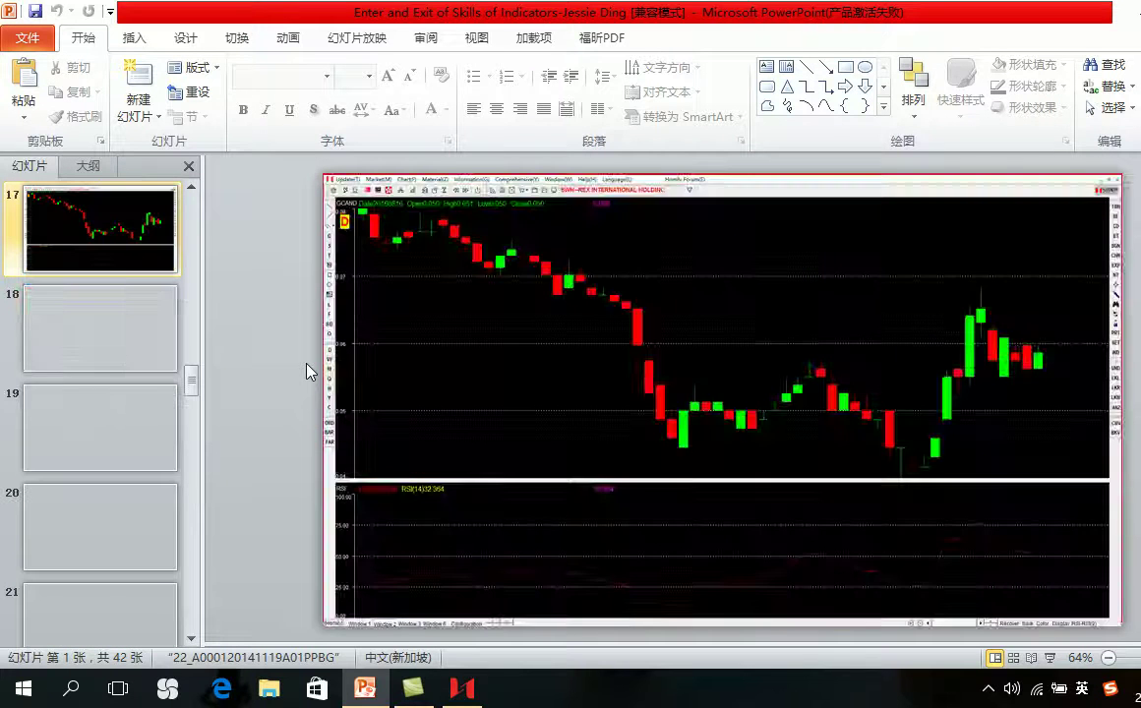
{"action": "scroll", "coordinate": [308, 371], "scroll_direction": "up", "scroll_amount": 15}
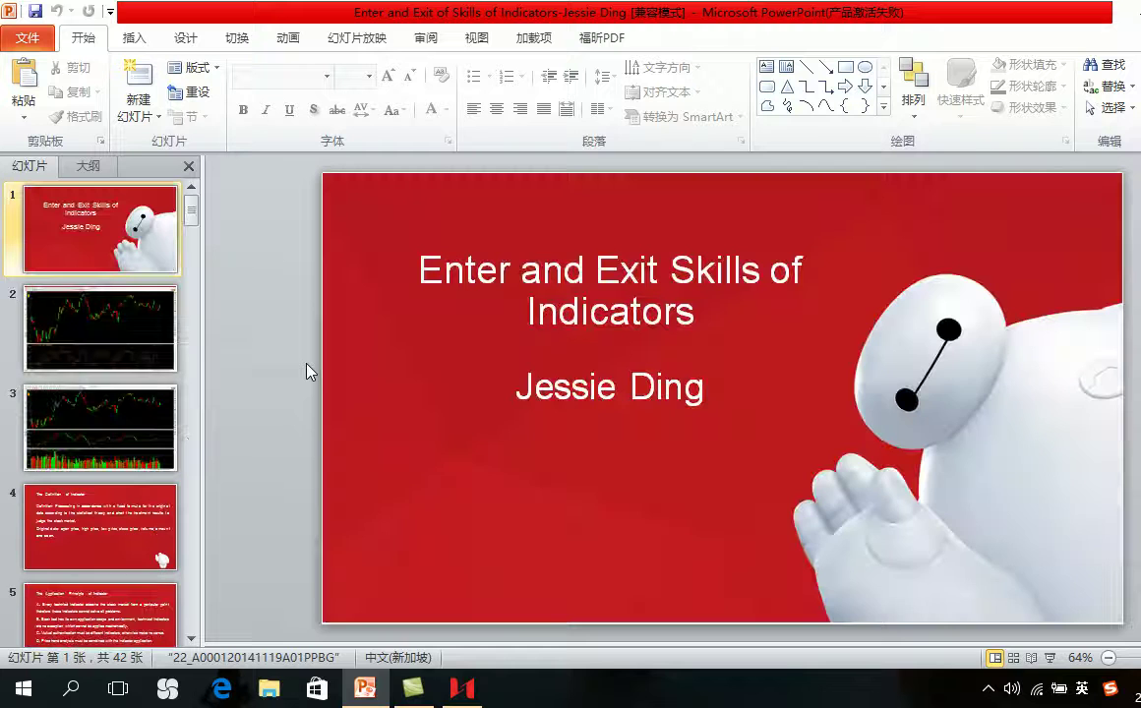
{"action": "left_click", "coordinate": [1051, 658]}
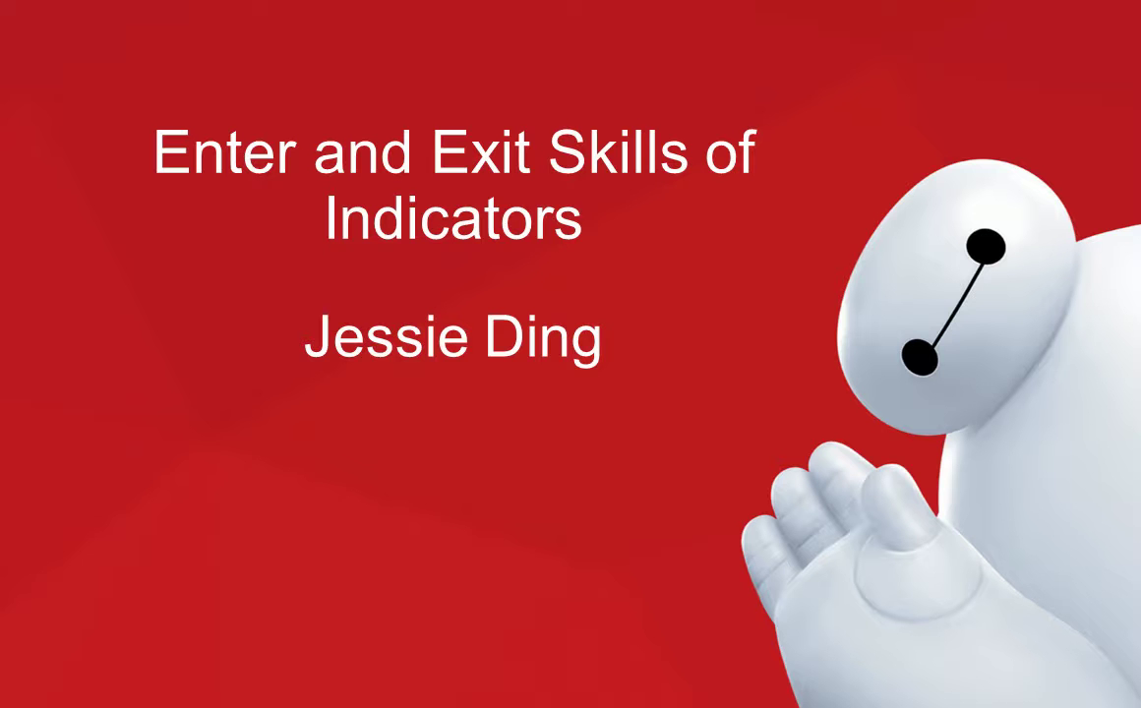